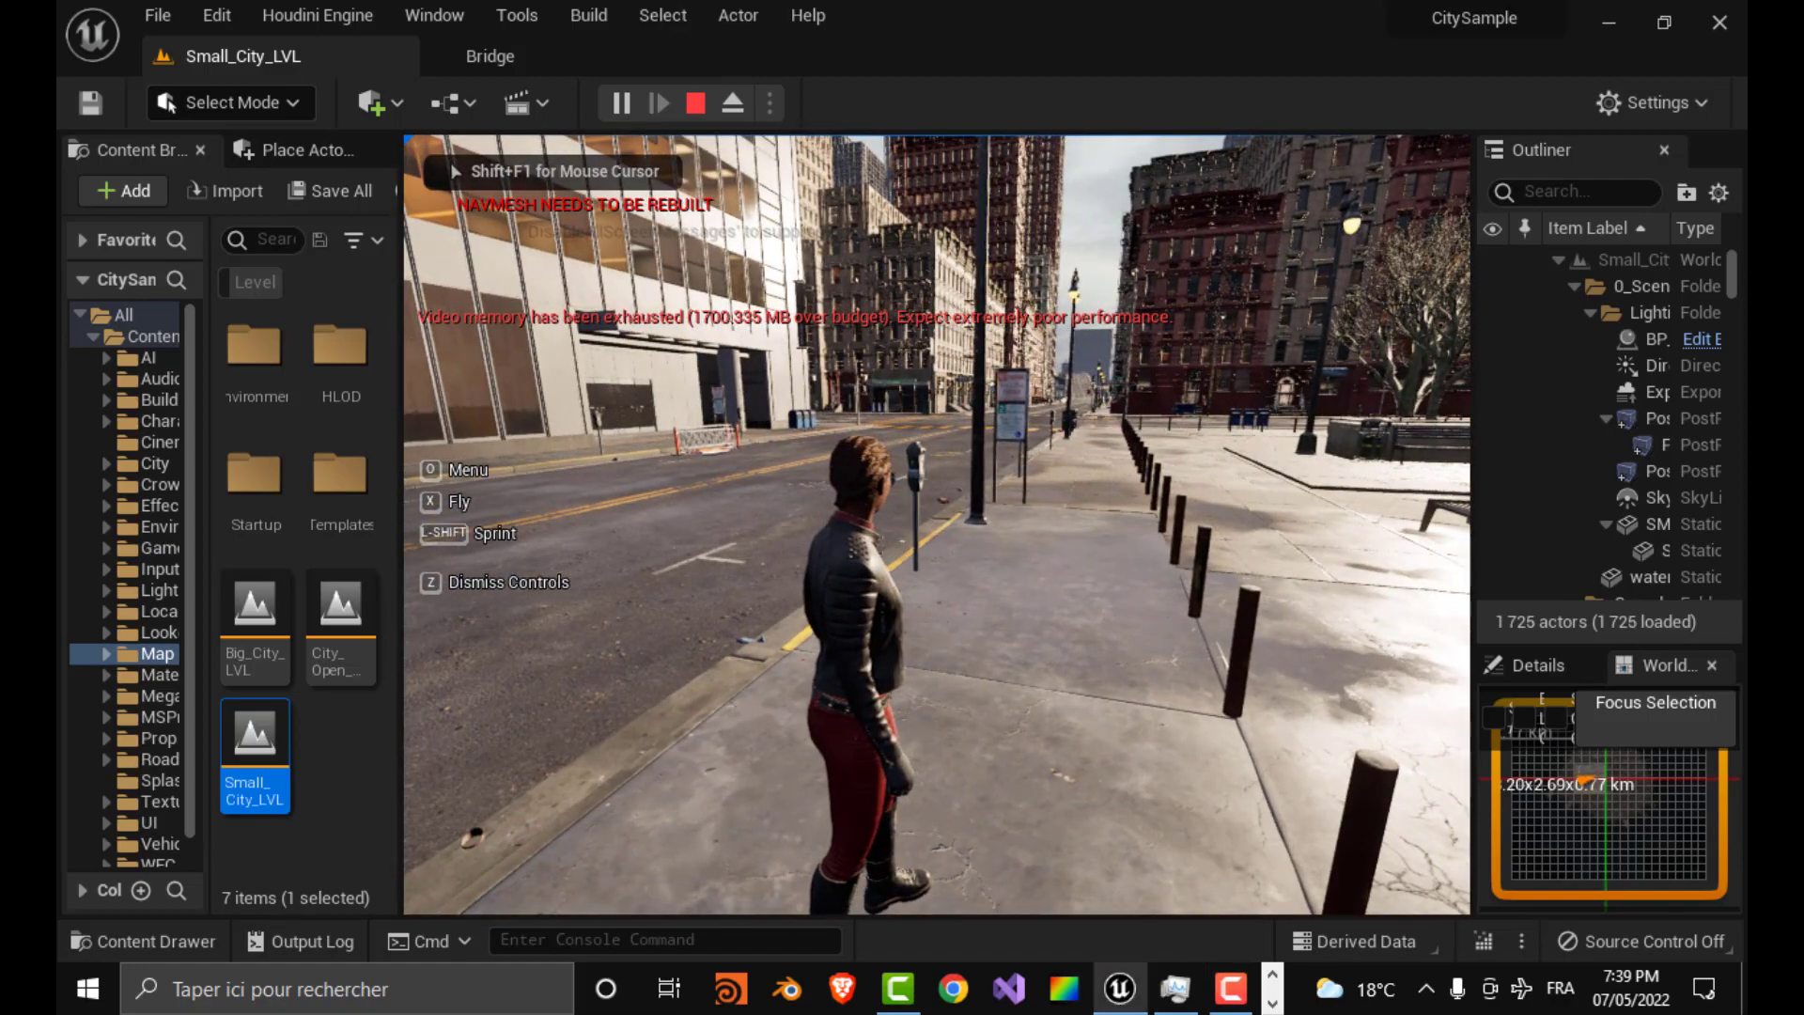
Step: Walk the character down the street in the running Small_City_LVL level and show the play viewport full screen
key(w)
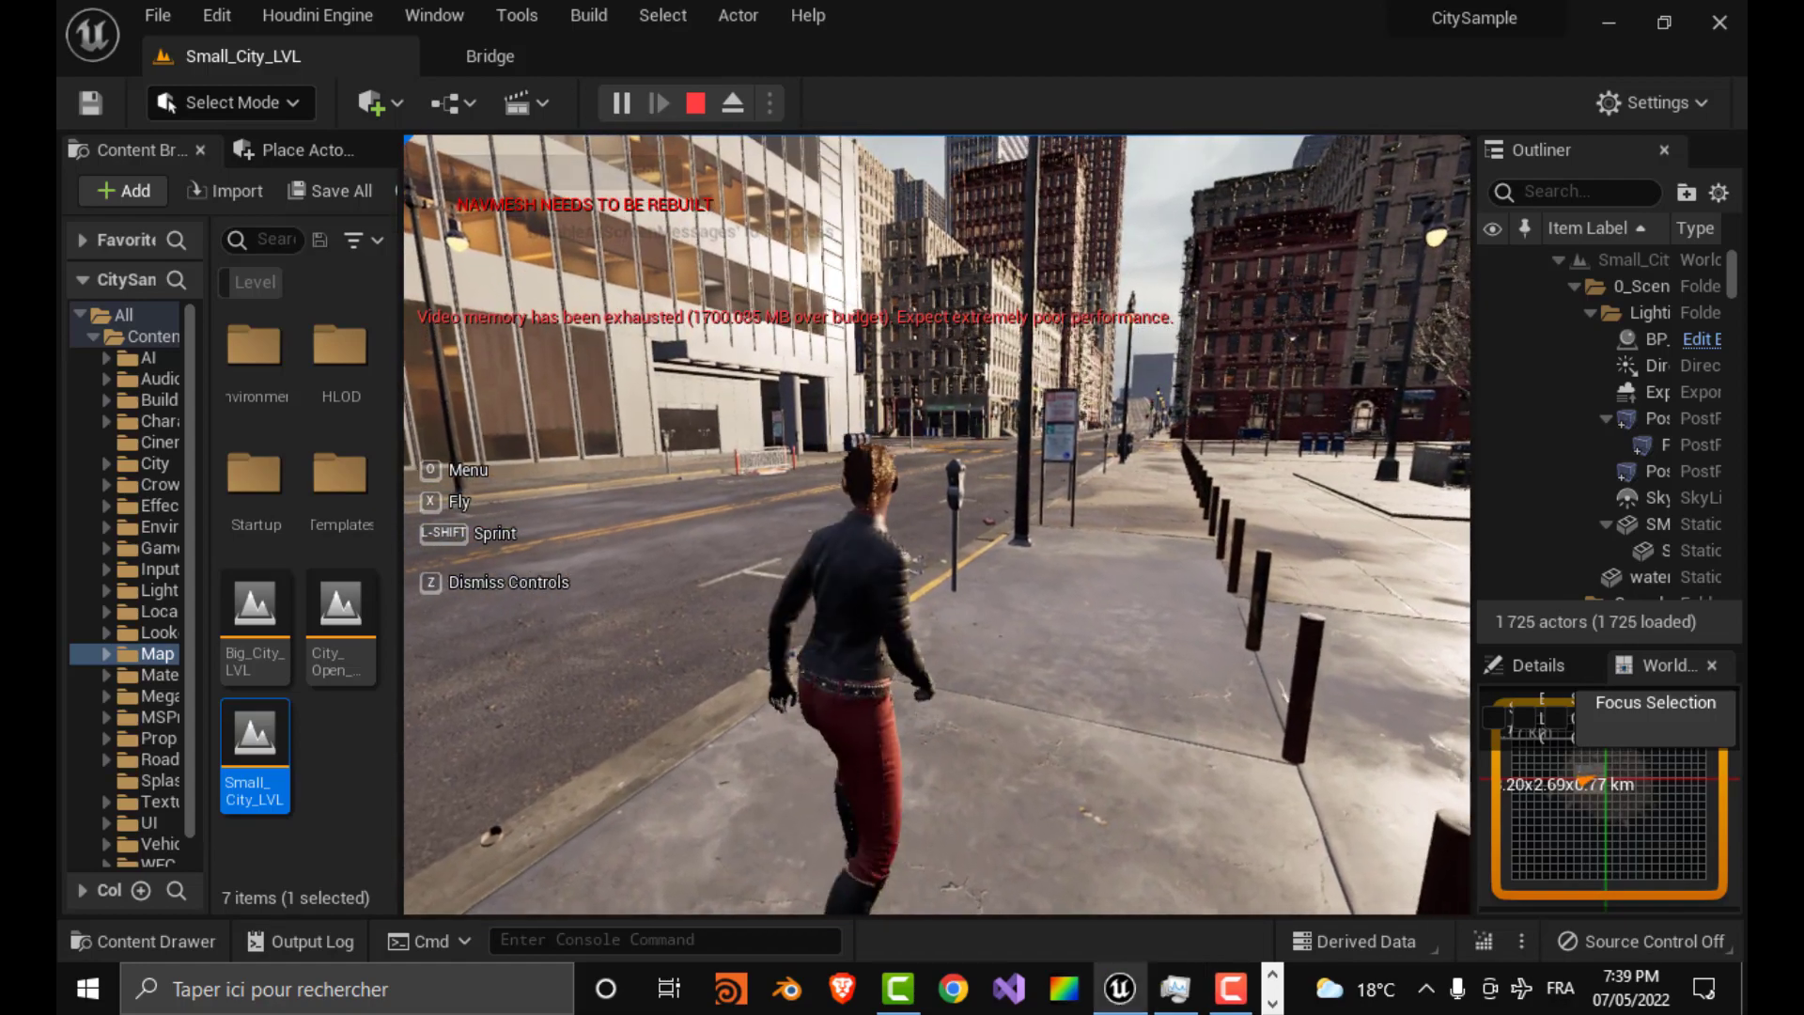
key(w)
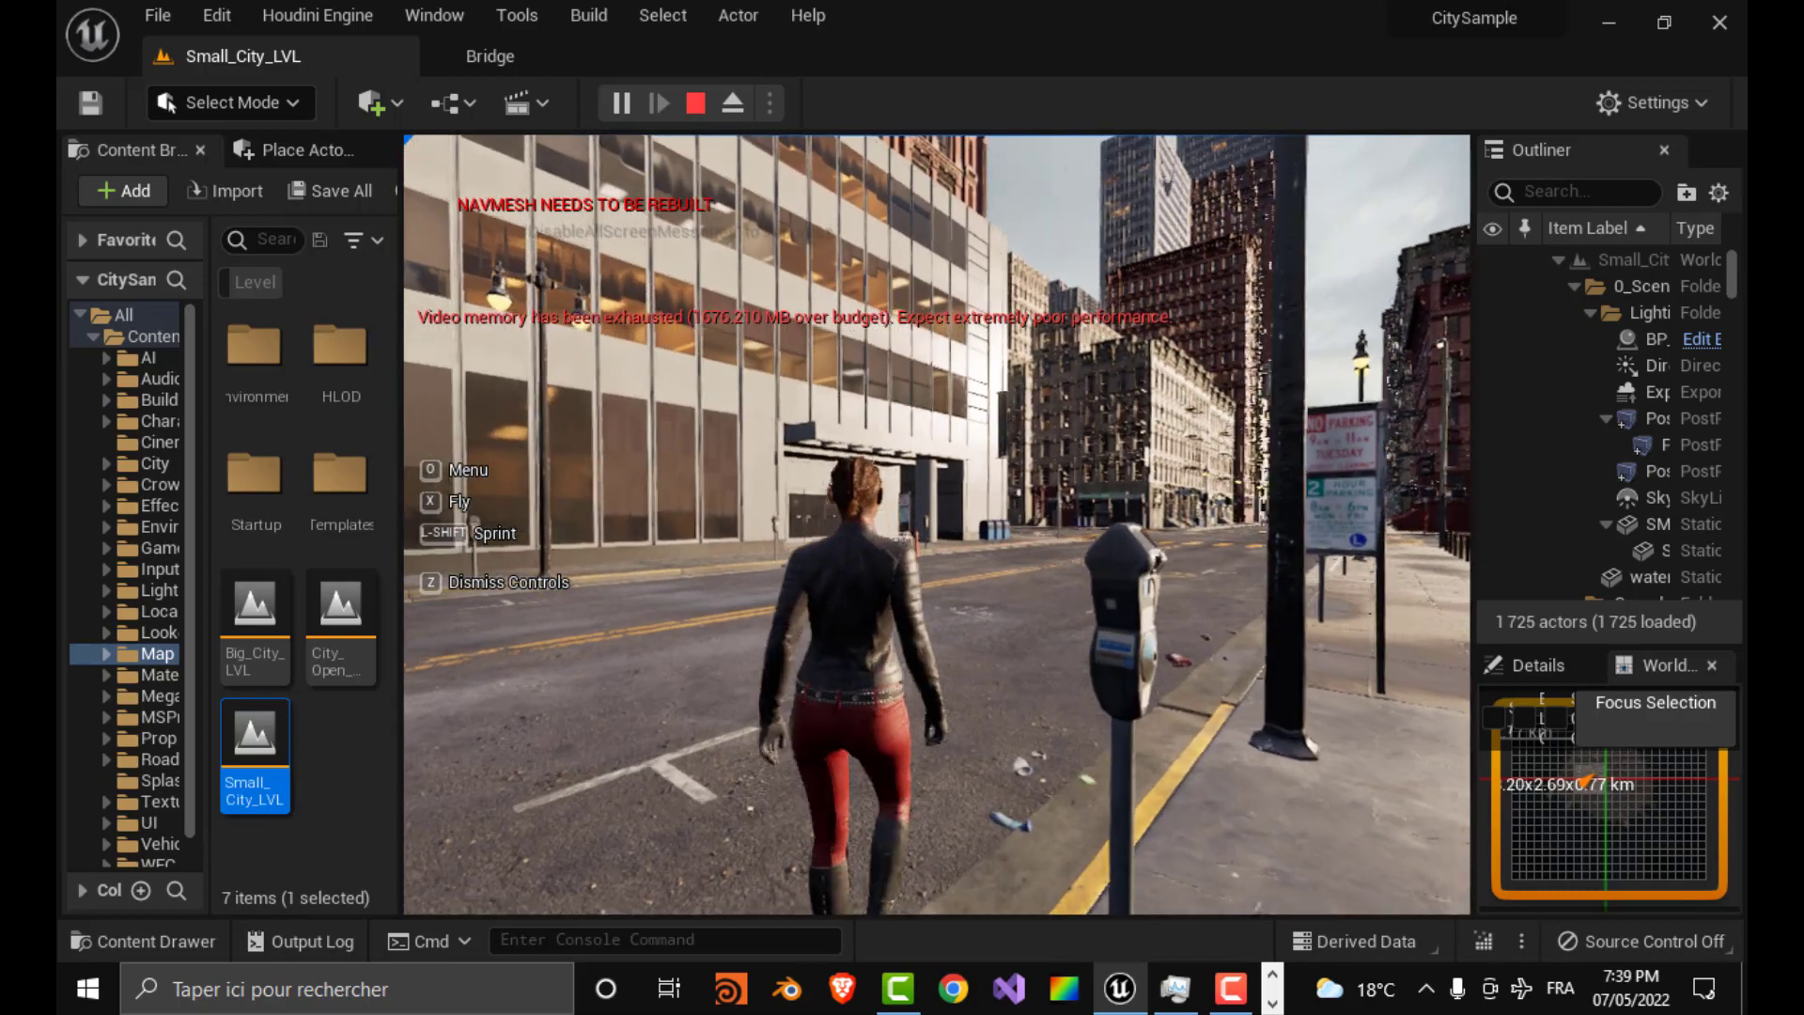
key(w)
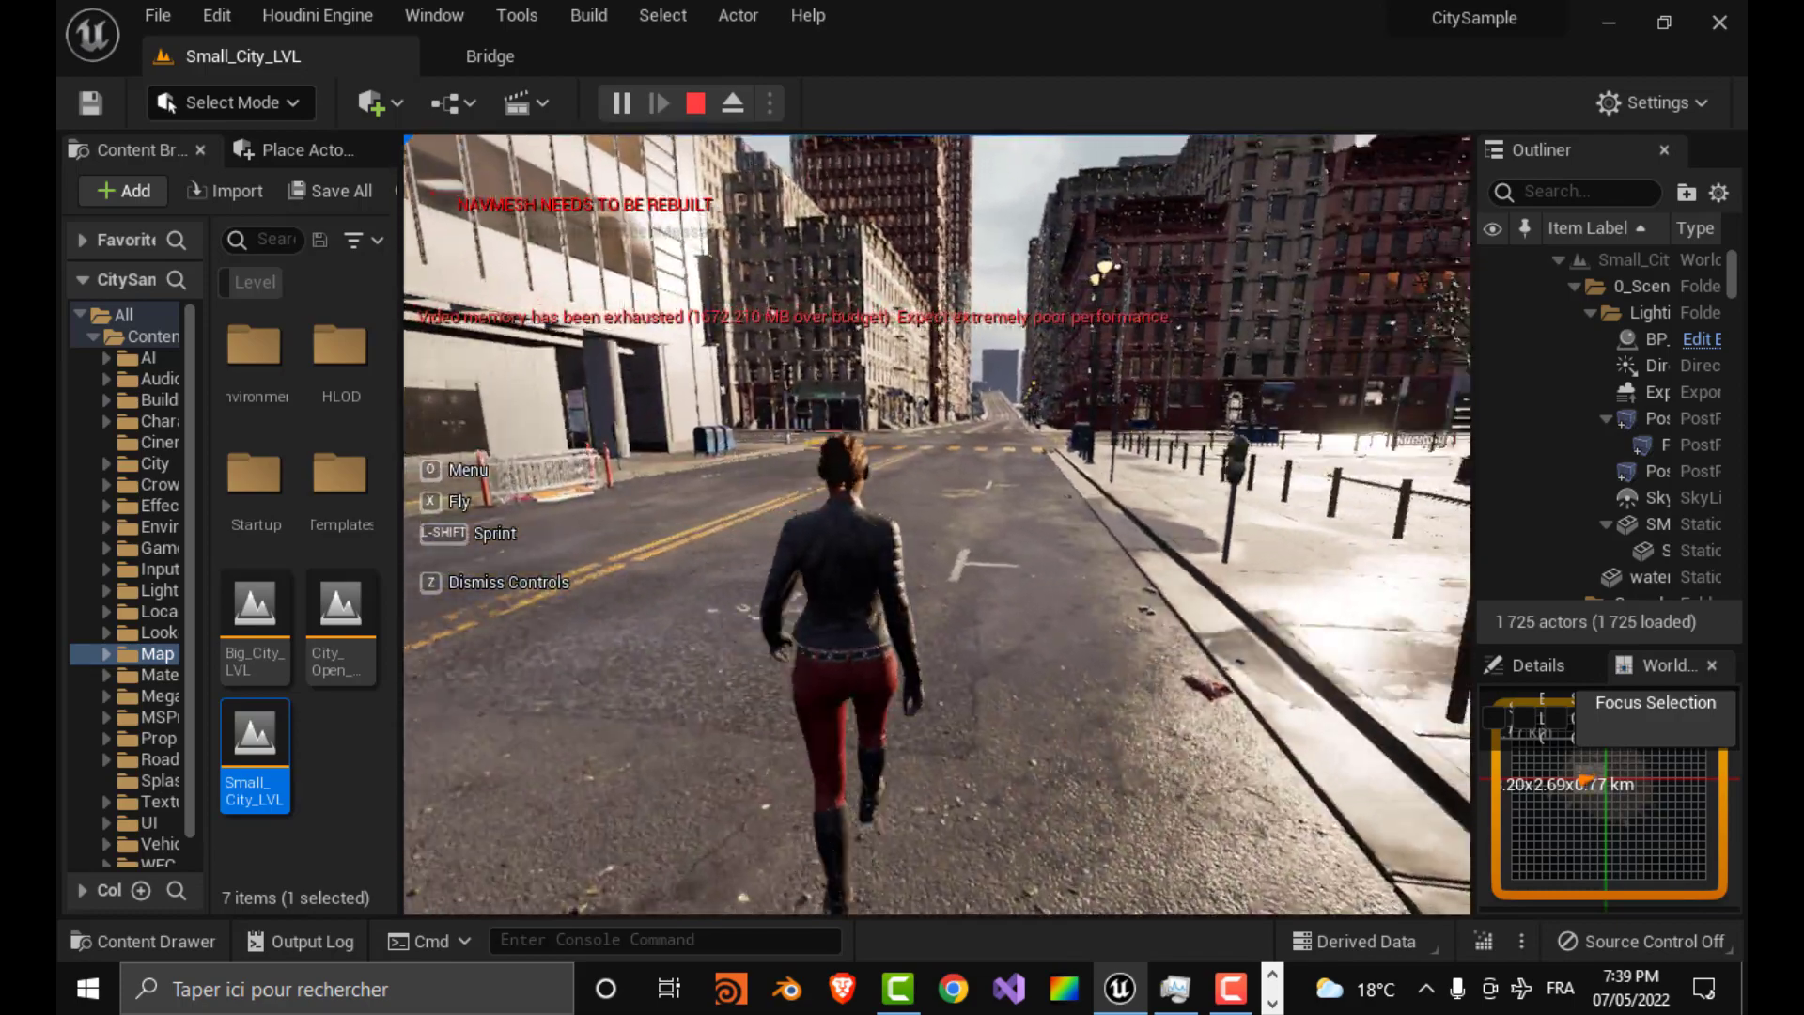
key(w)
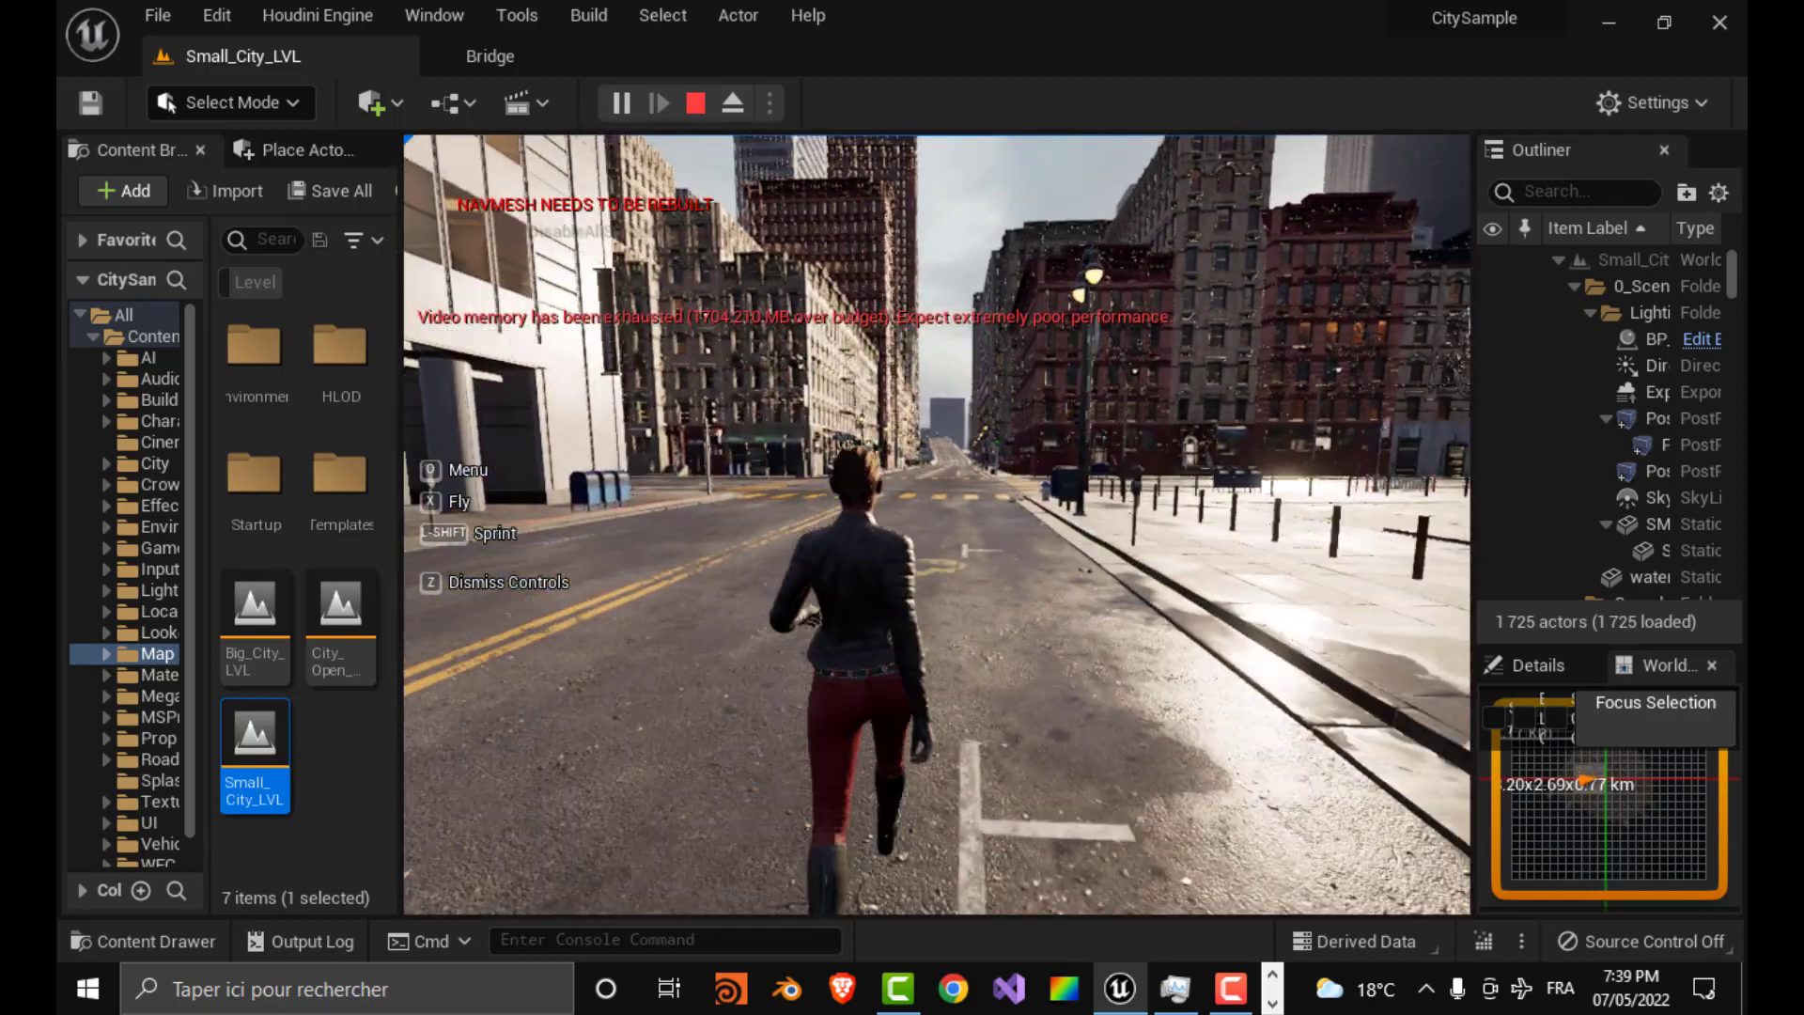
key(w)
key(F11)
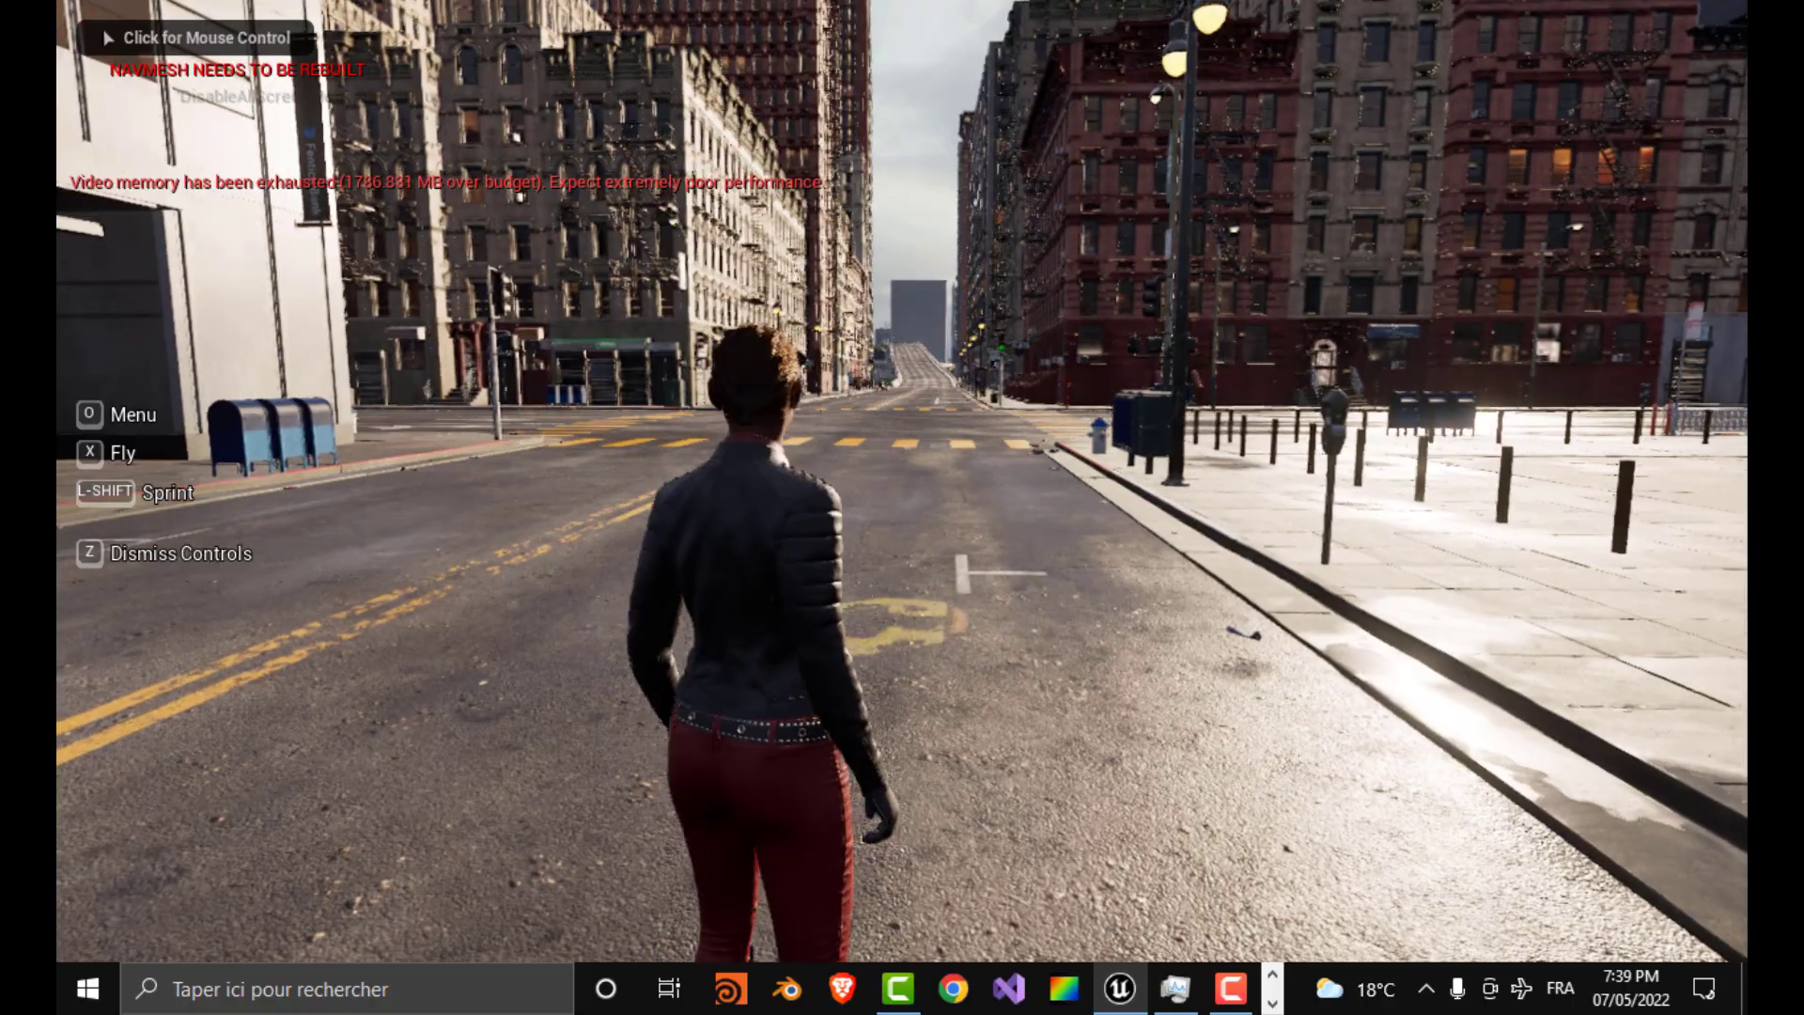
click(902, 507)
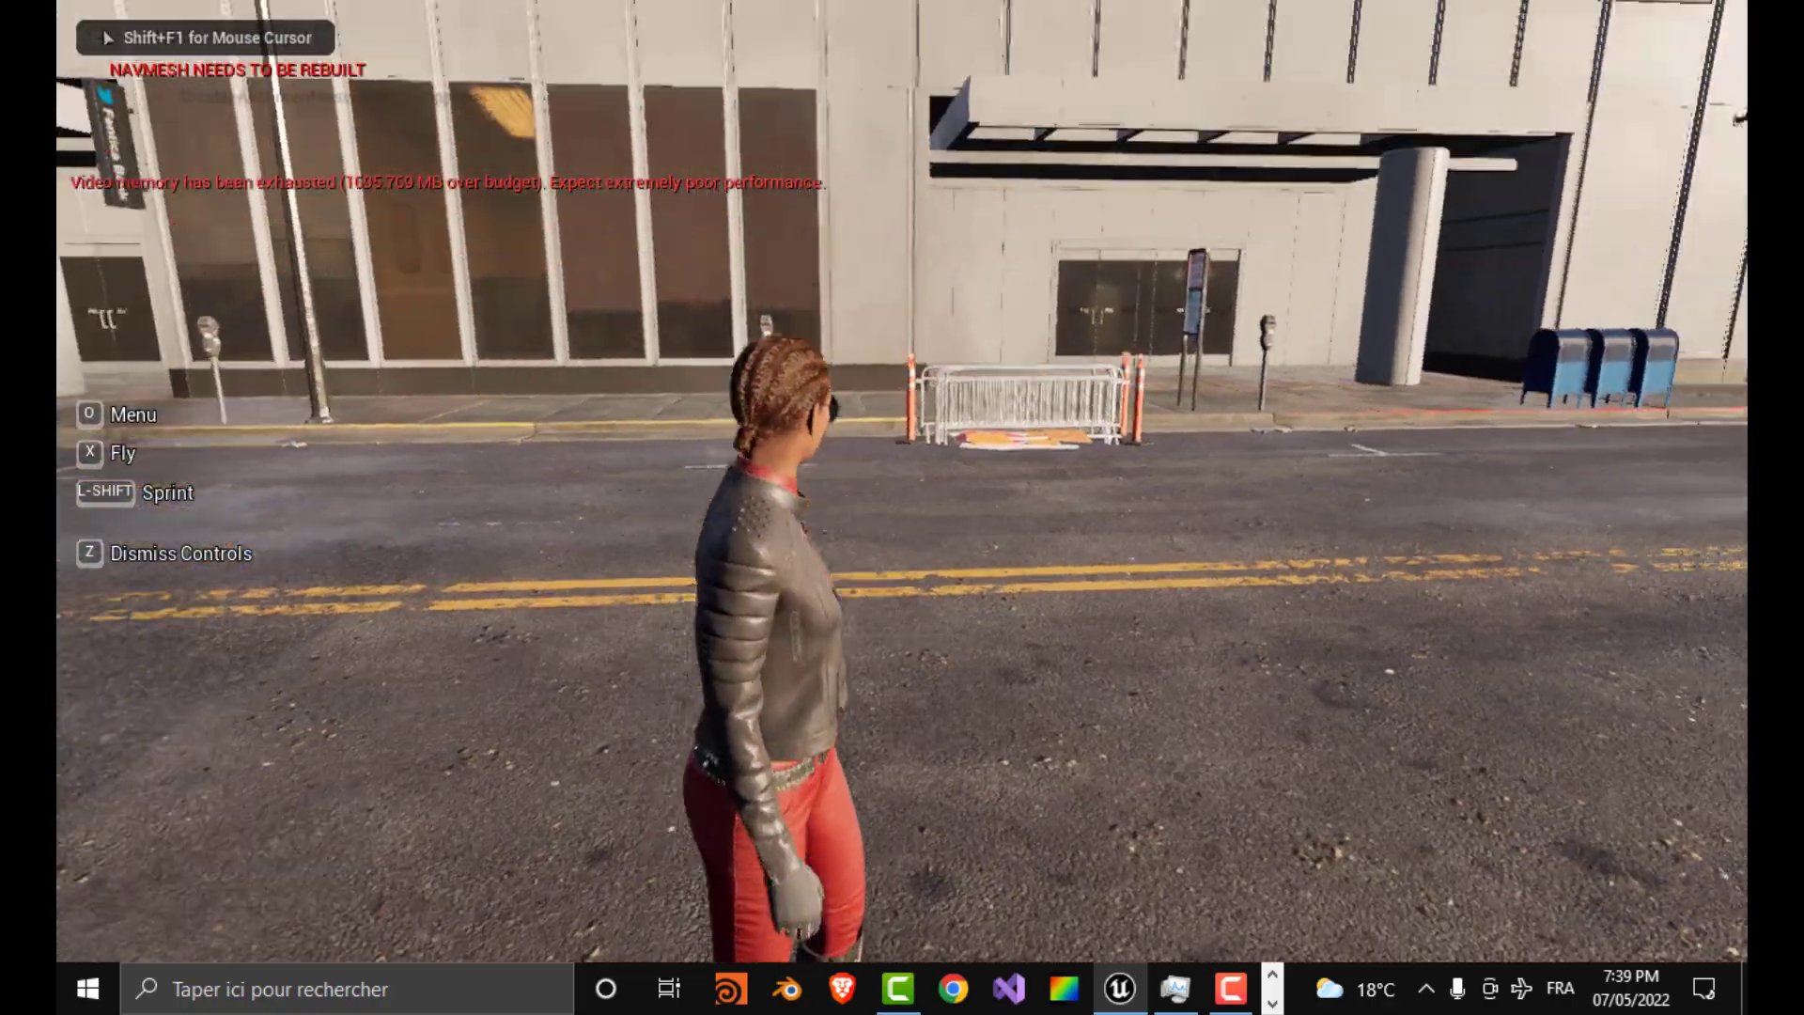
key(w)
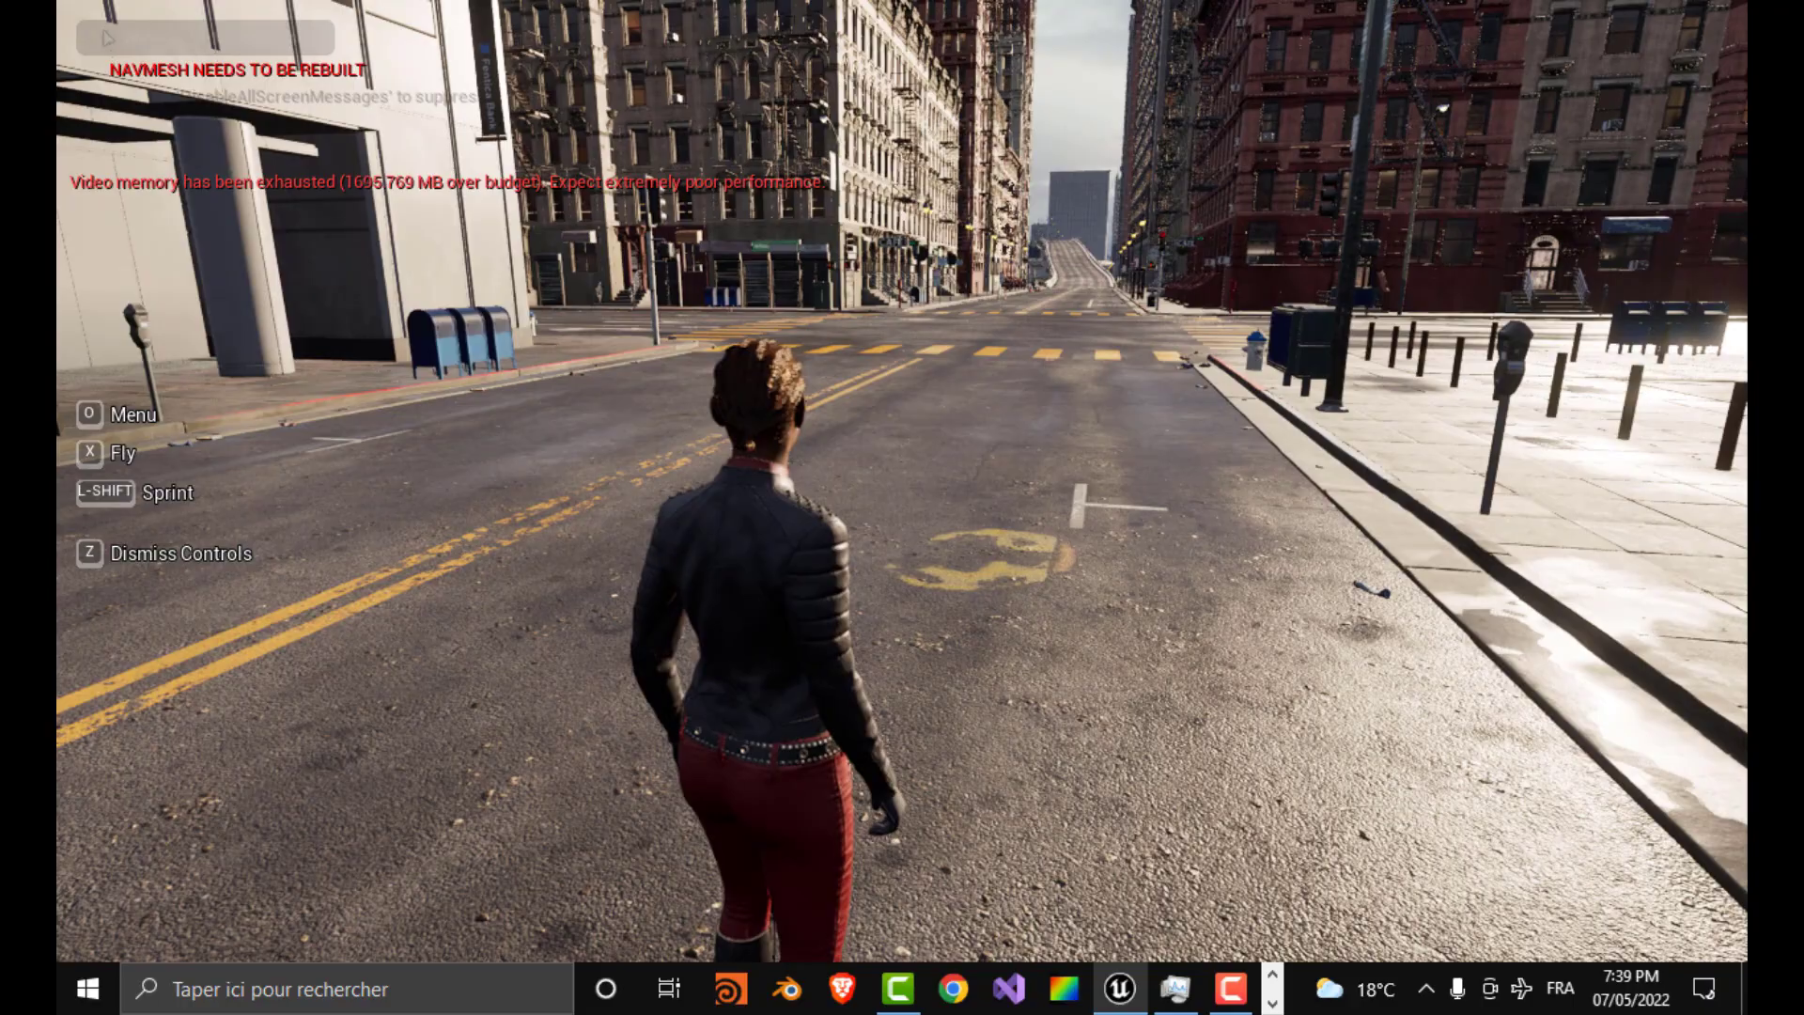
key(w)
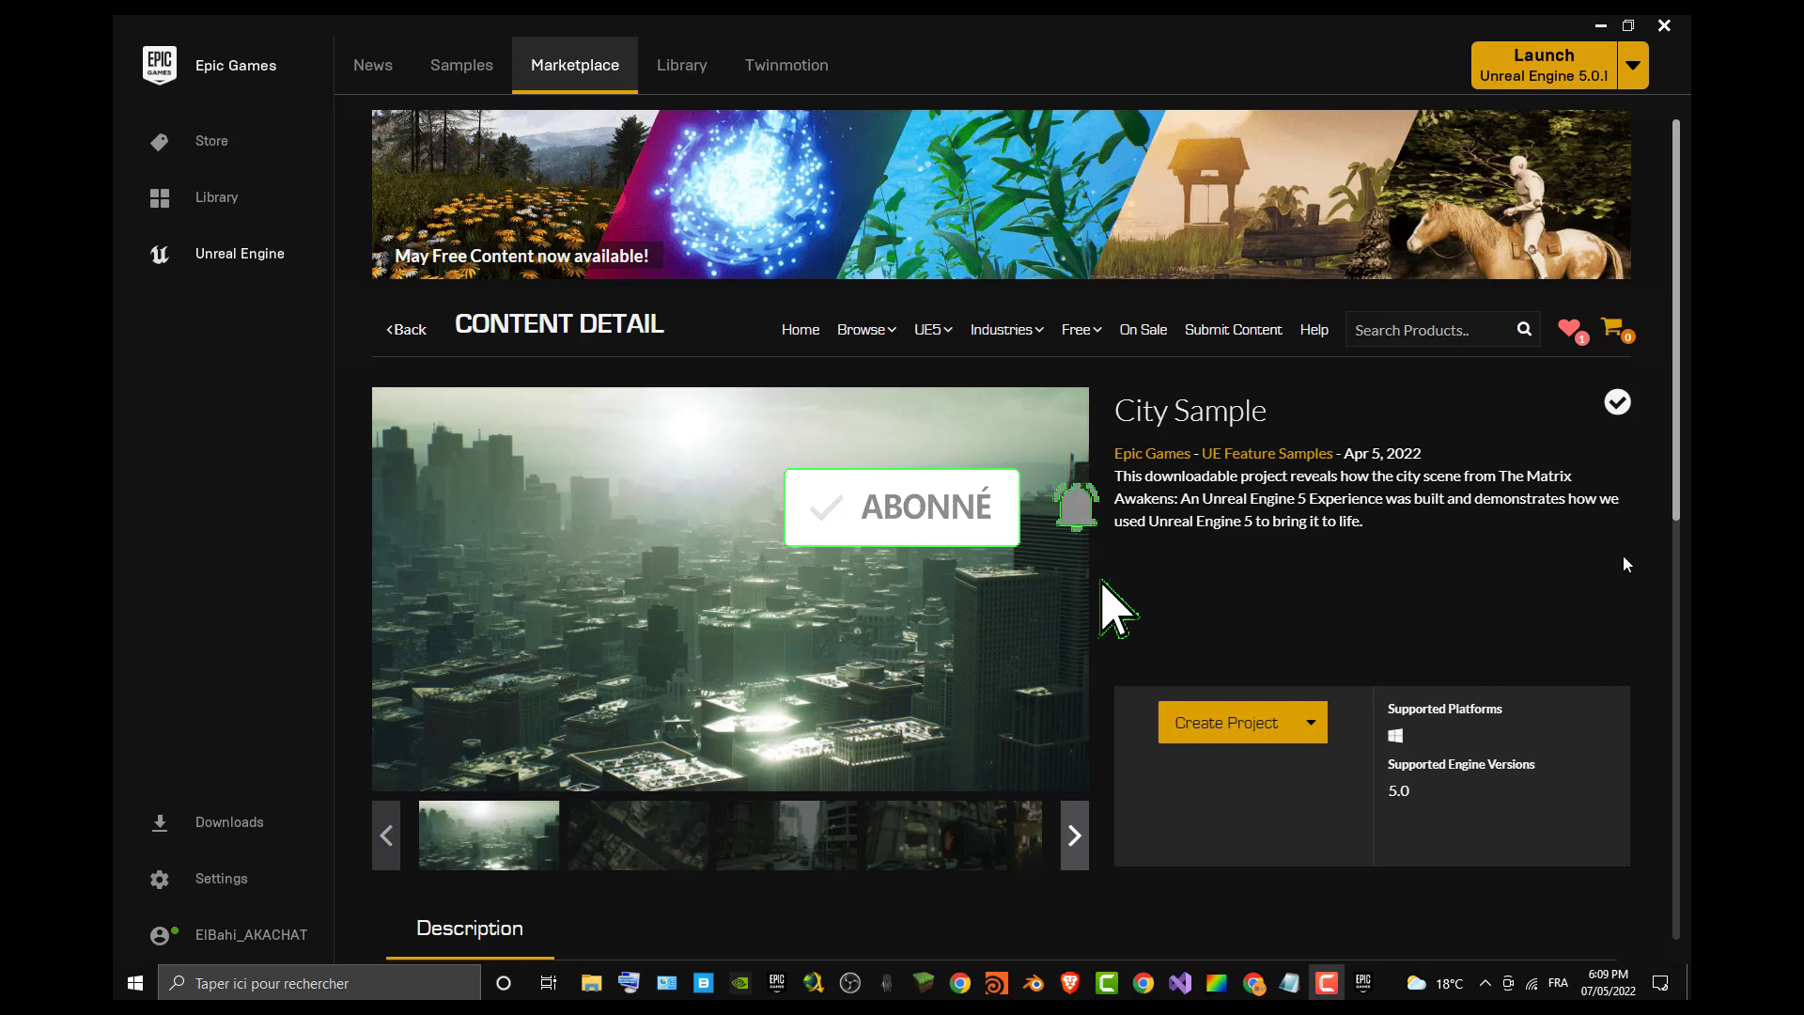
Step: Minimize the launcher's City Sample page and check the Houdini entry in Windows' installed programs list
click(1605, 24)
mouse_move(1329, 987)
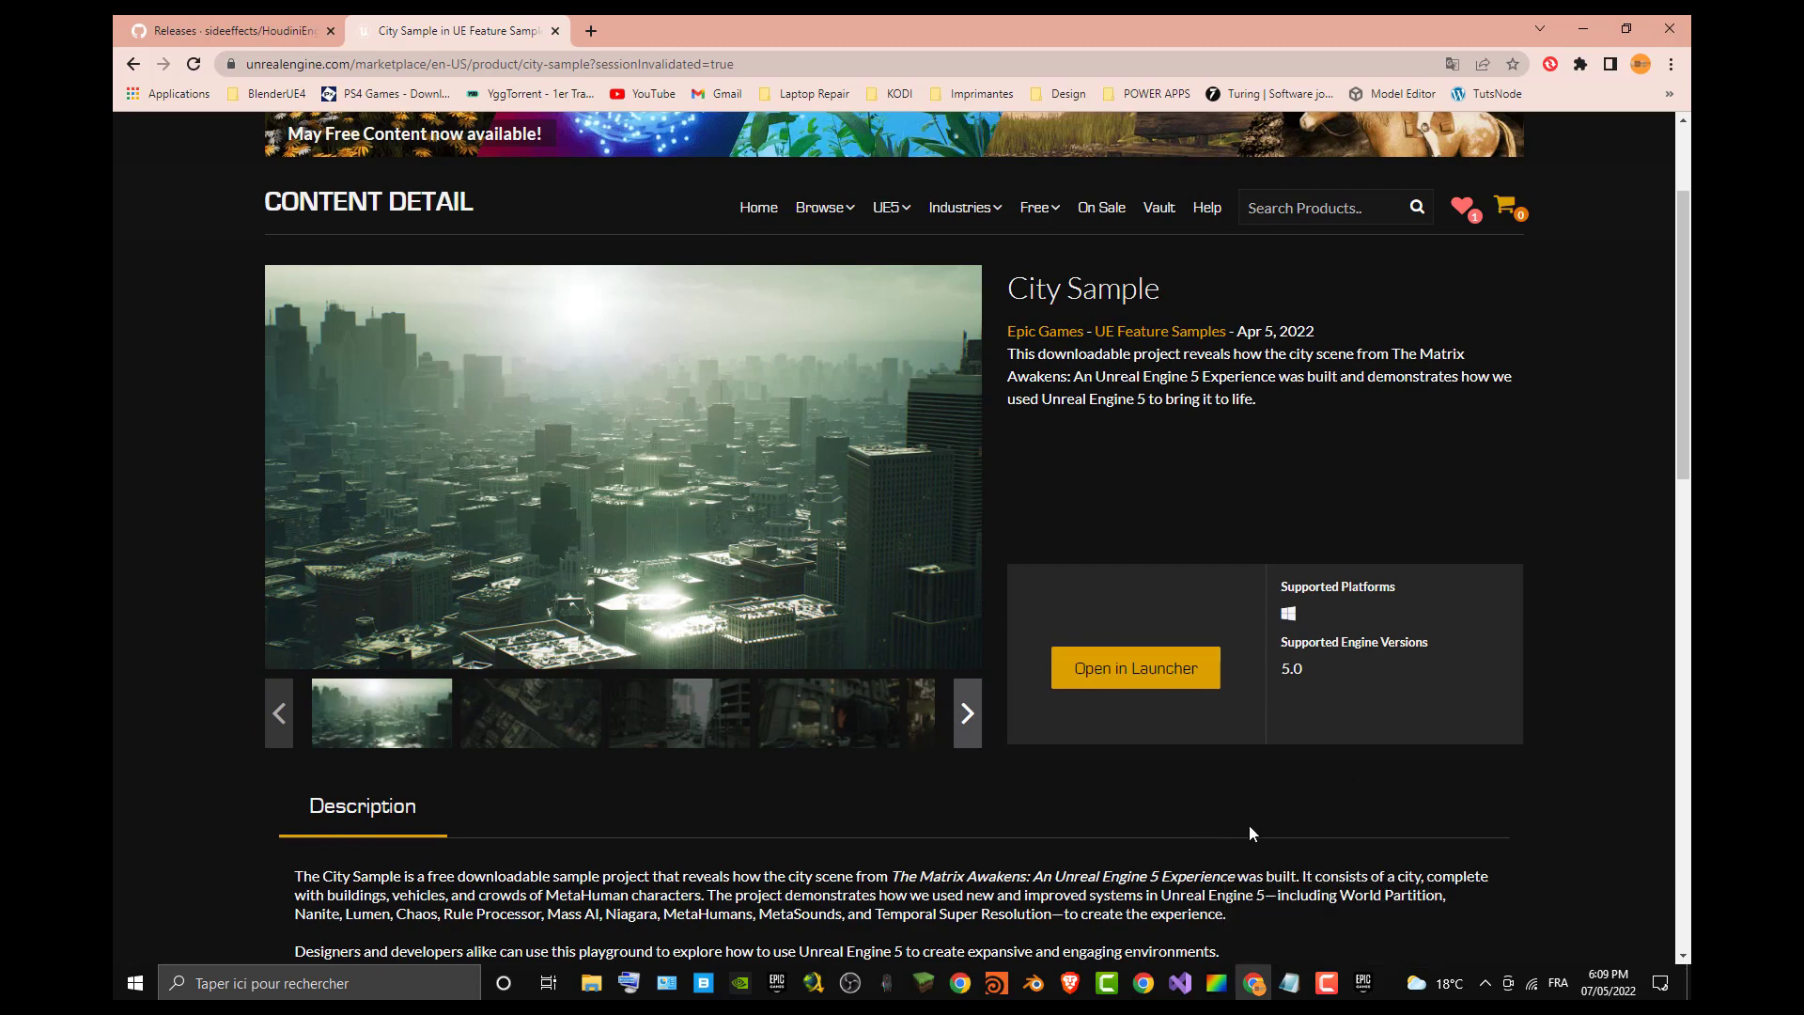
mouse_move(650, 979)
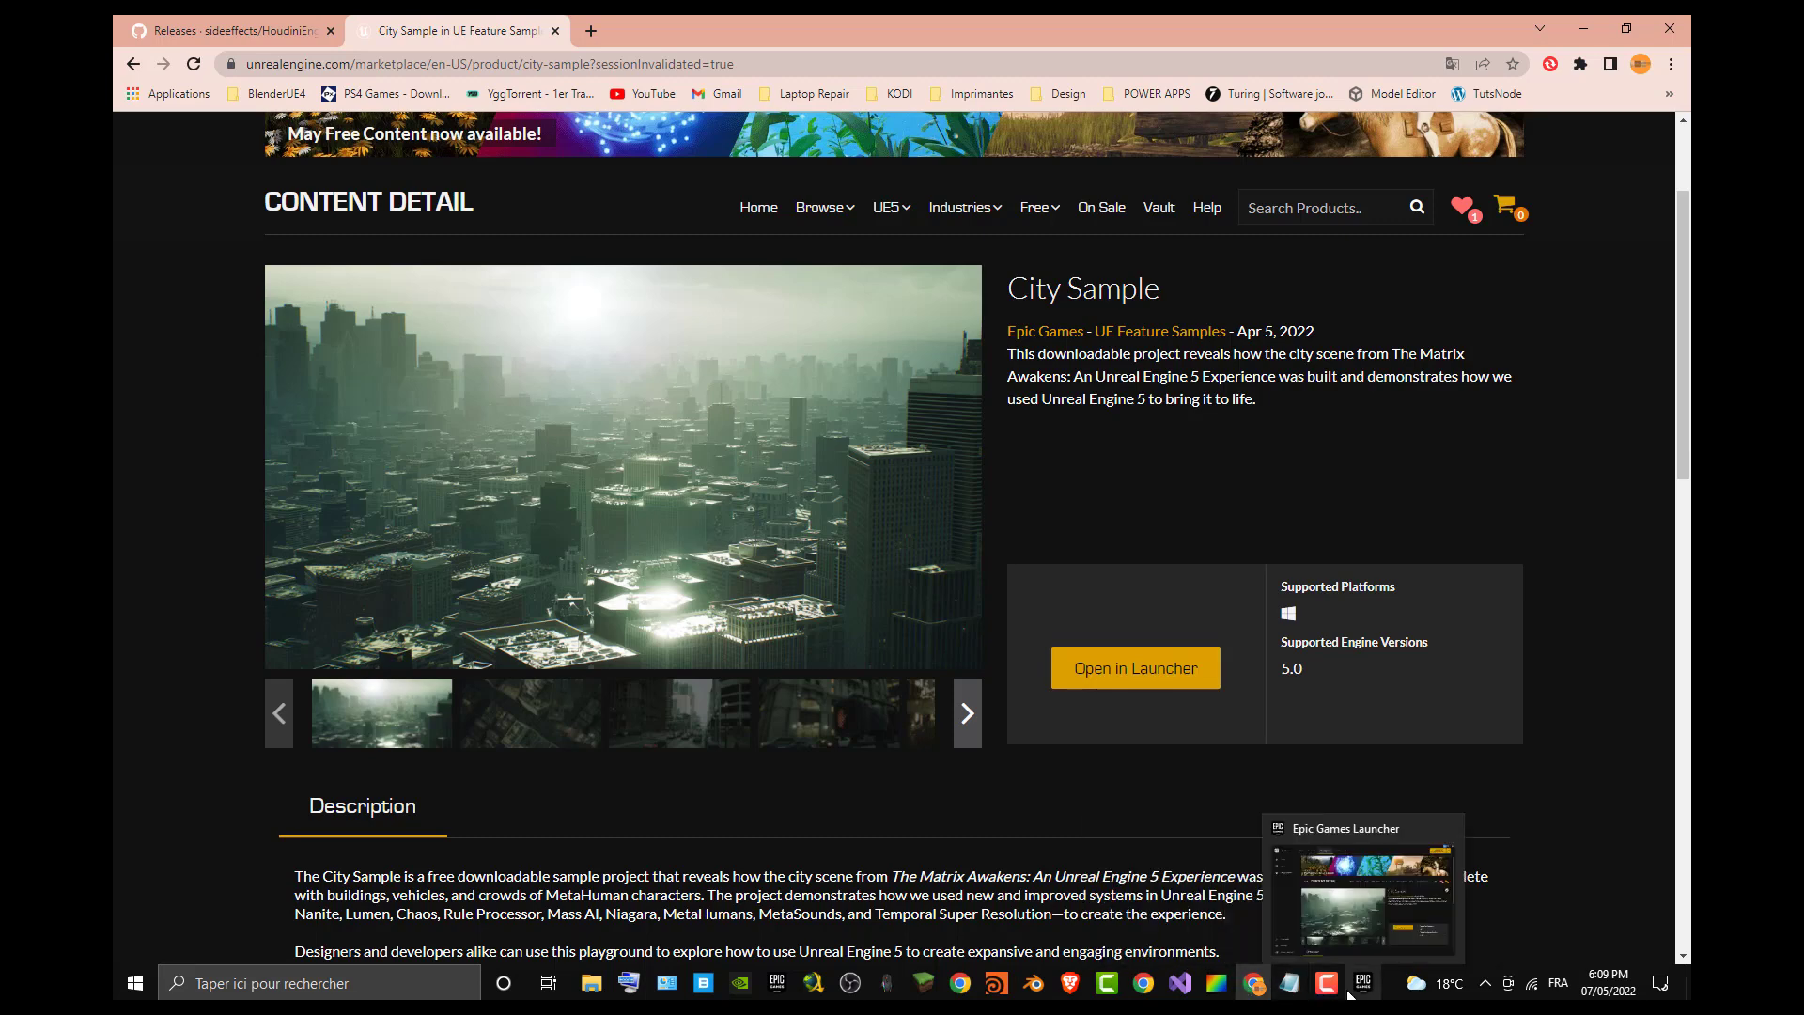
click(667, 983)
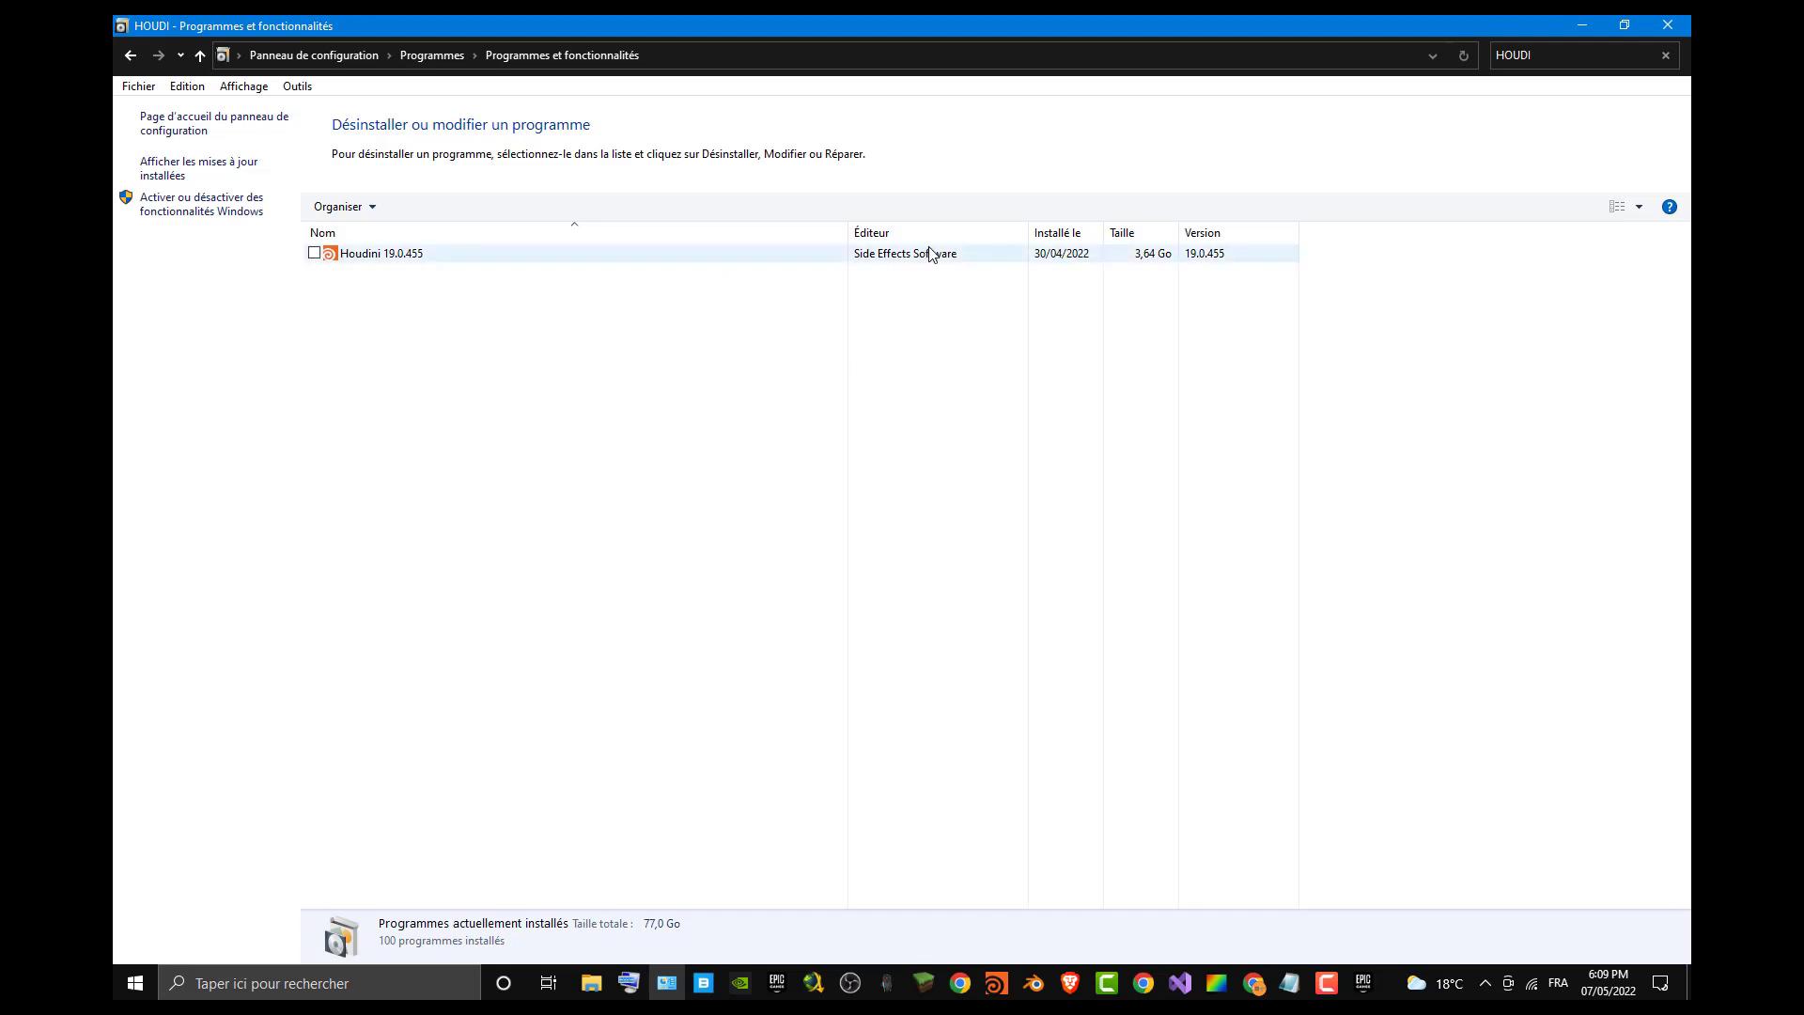
click(474, 260)
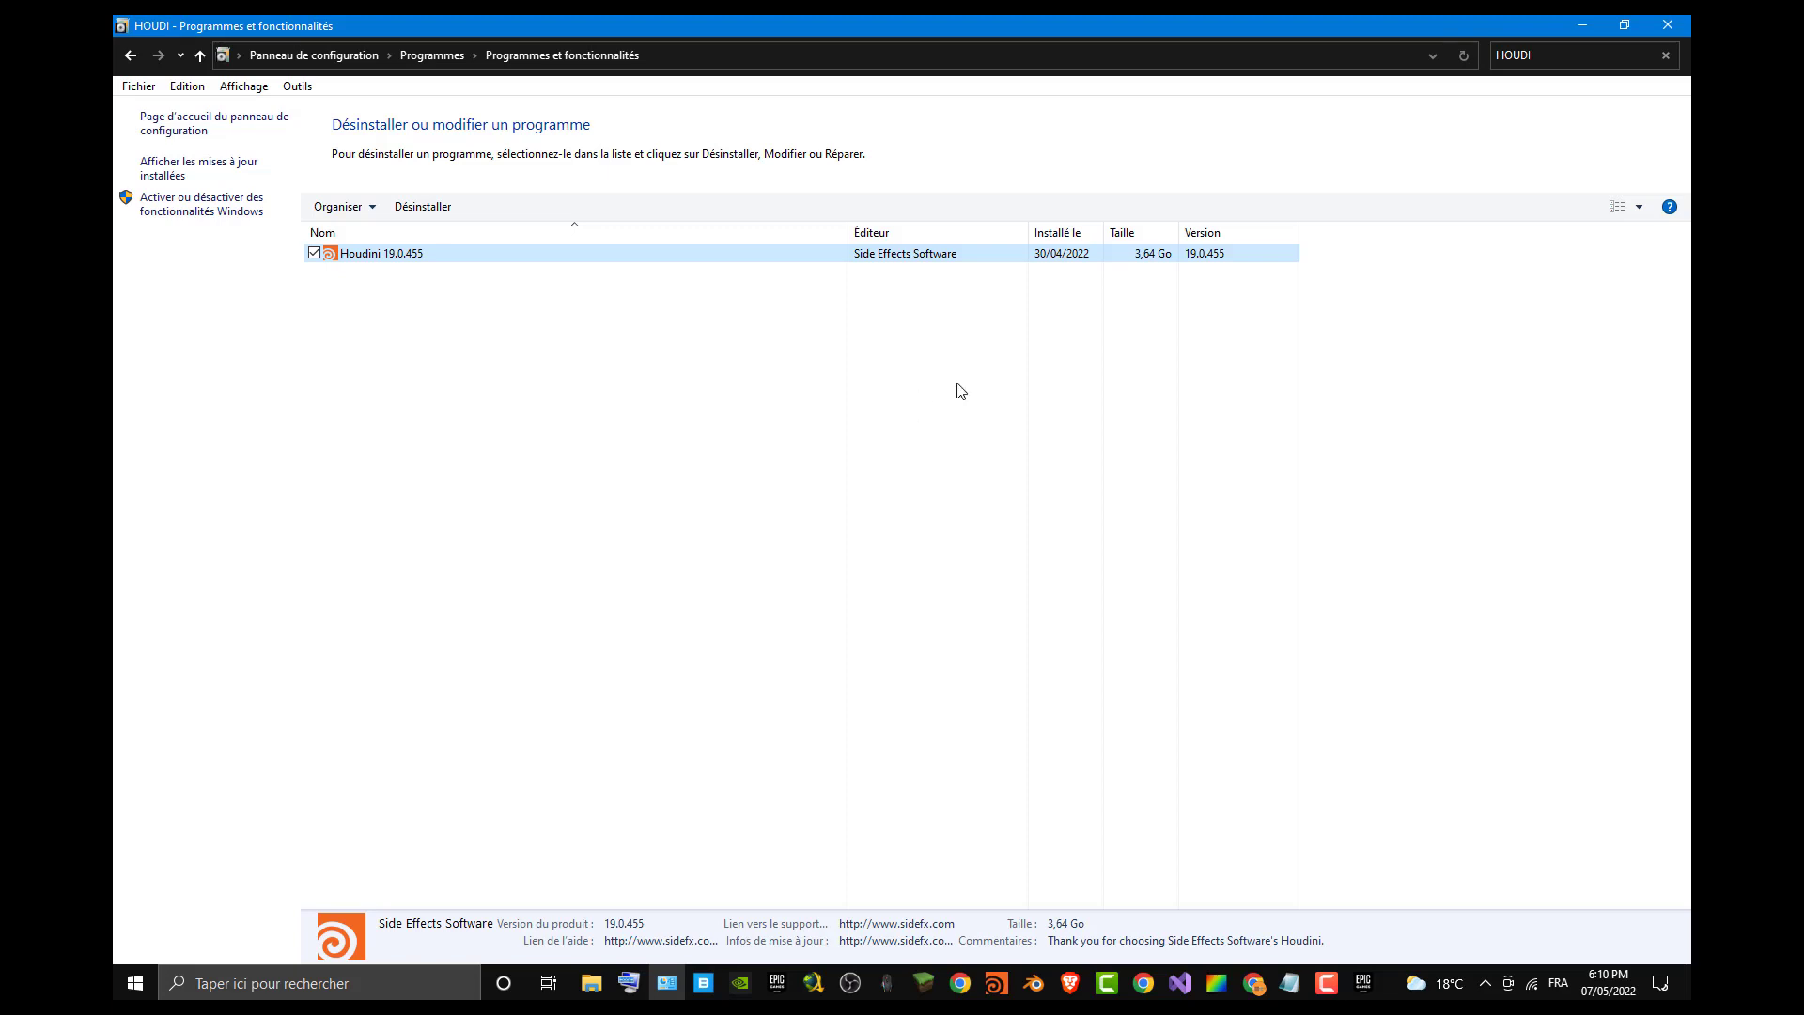
click(1582, 23)
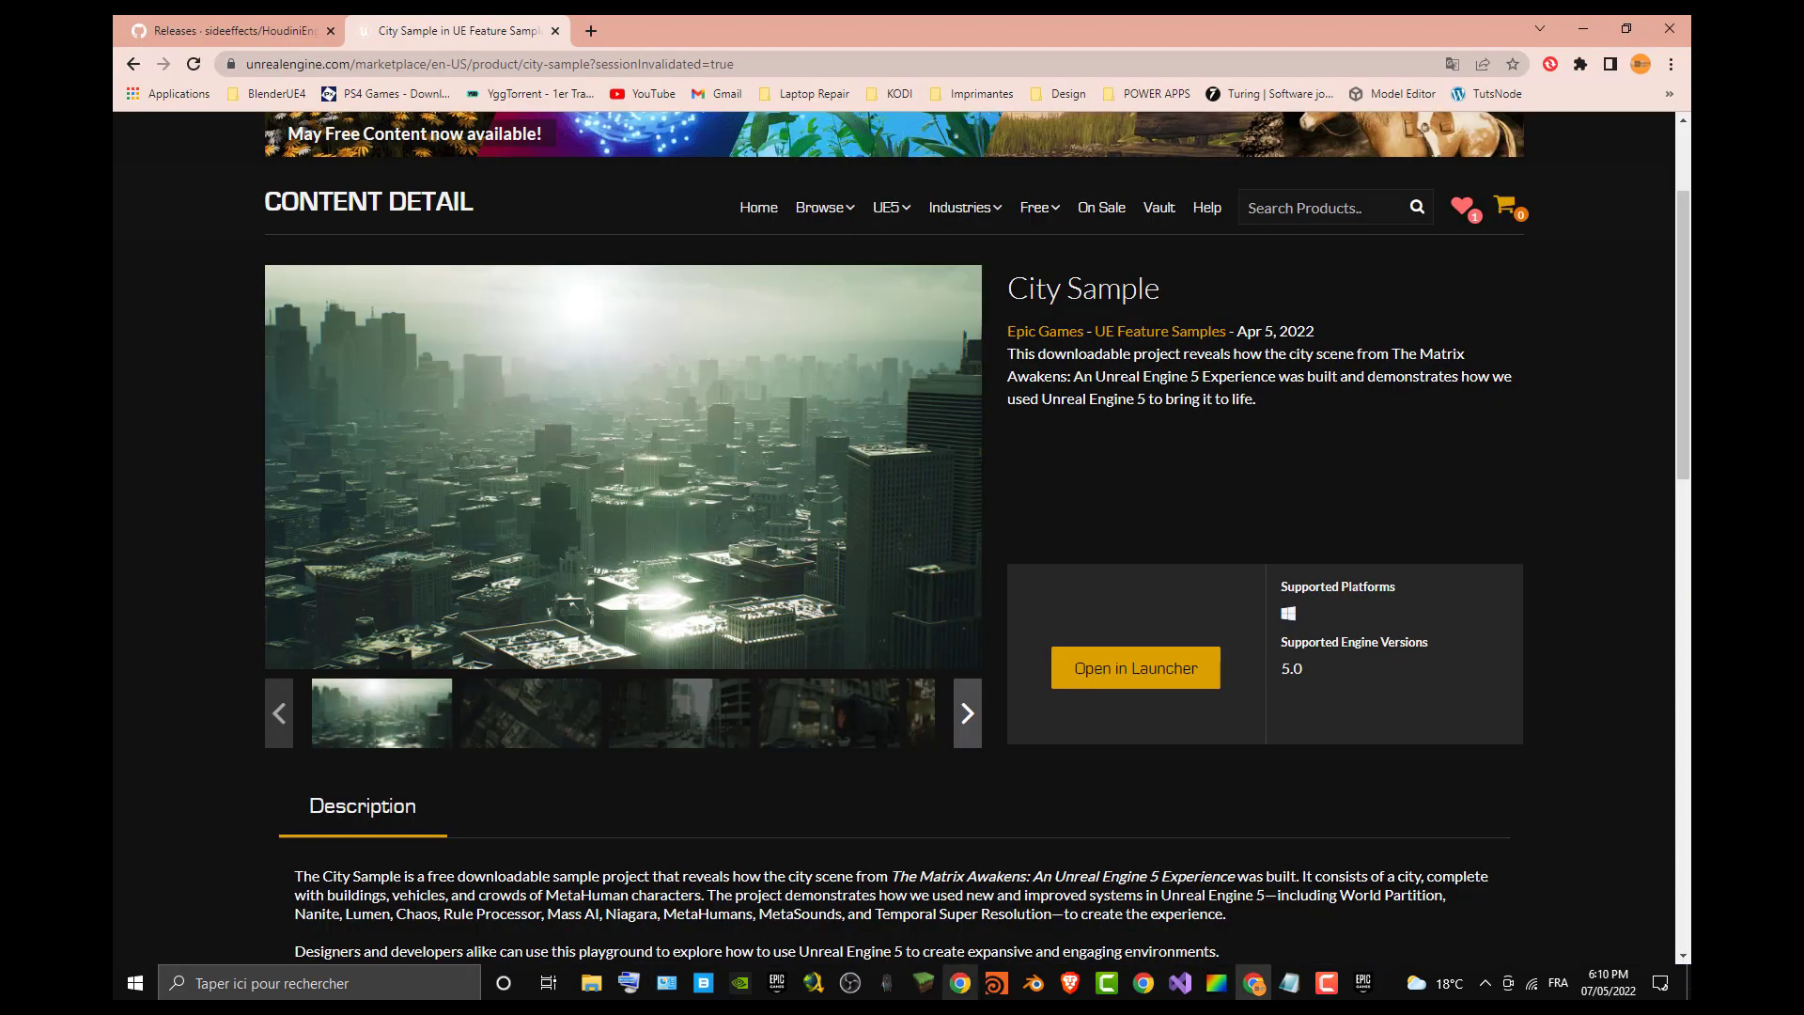
Step: Open CitySample.uproject from the CitySample folder in File Explorer and bring the startup map's level descriptions into view
click(591, 983)
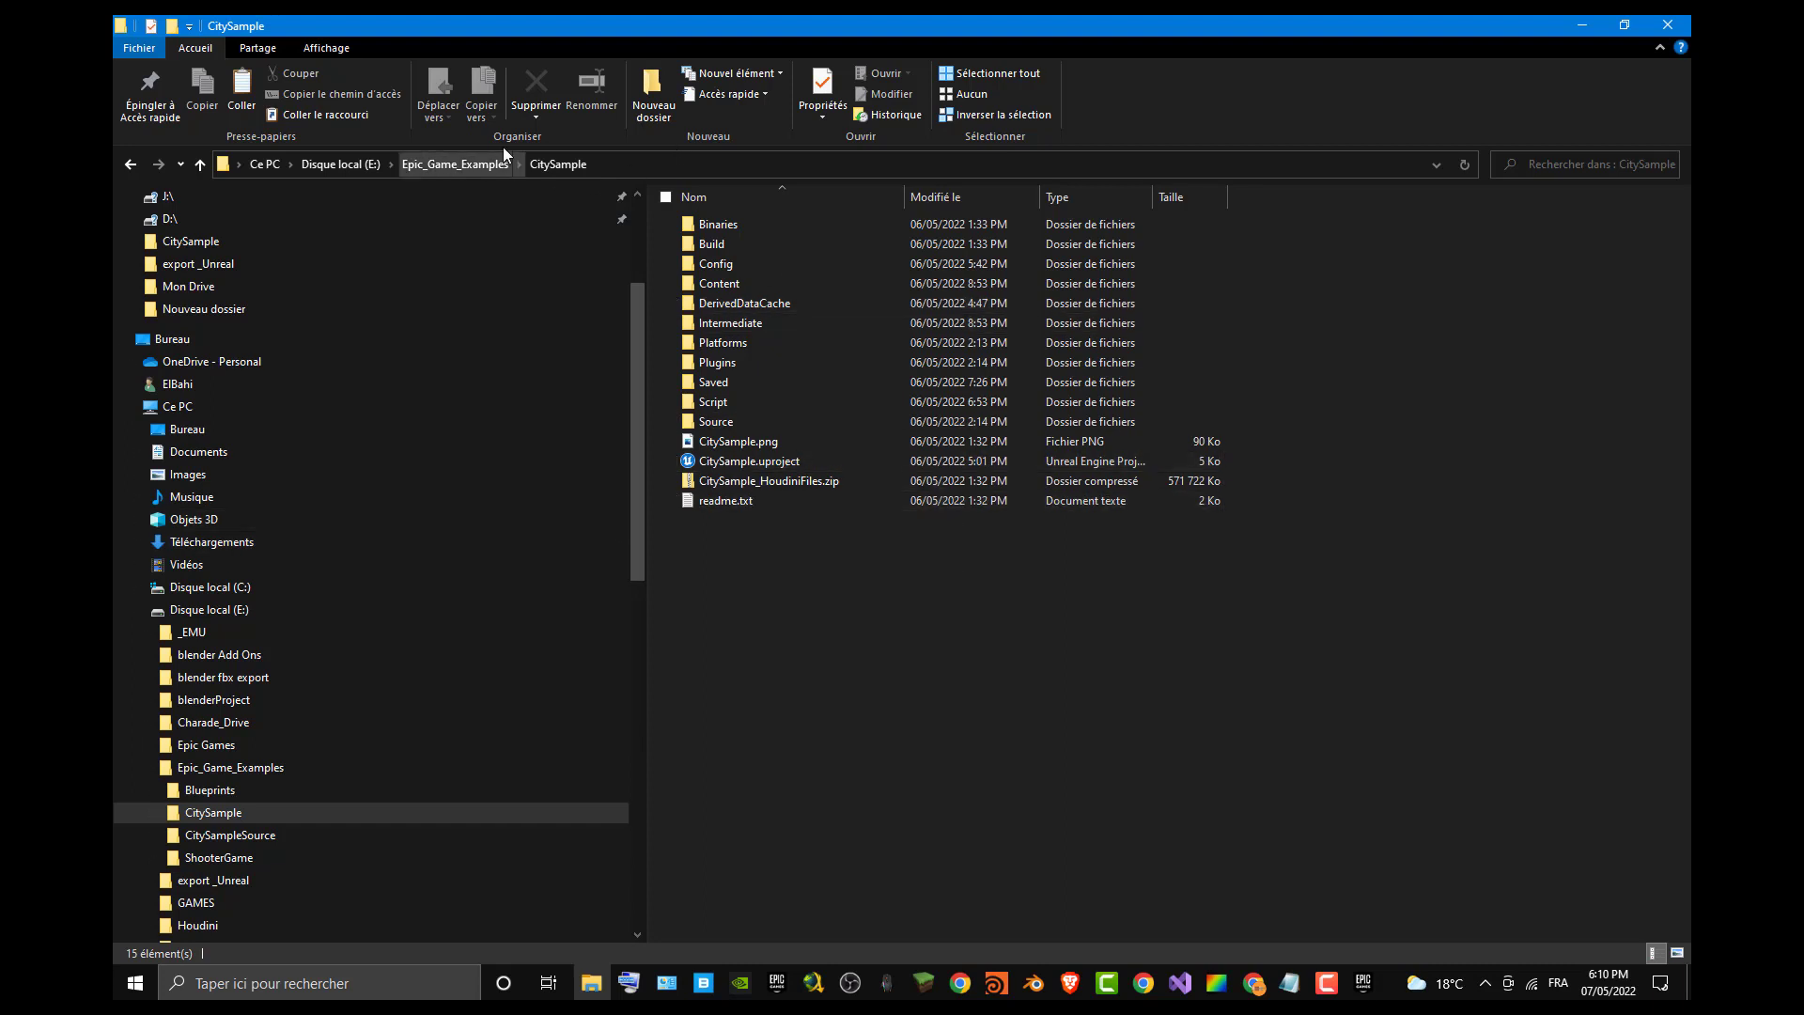
double_click(766, 463)
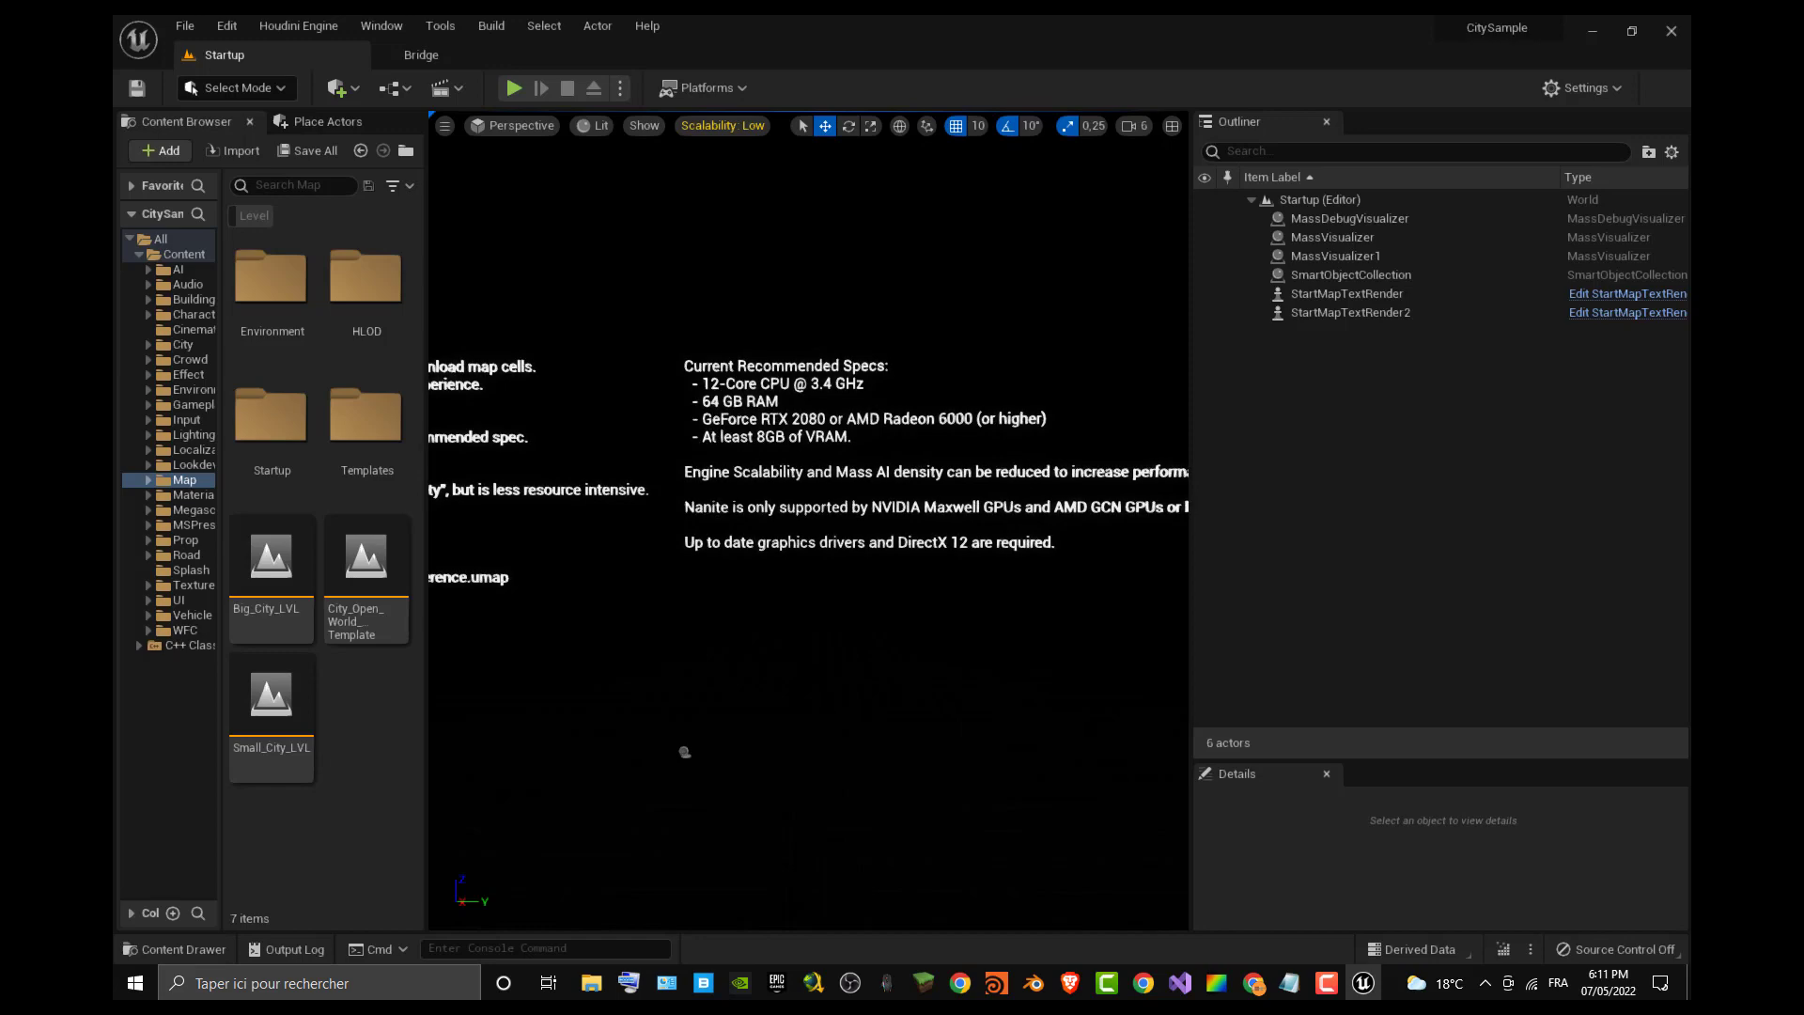
middle_drag(505, 543, 552, 624)
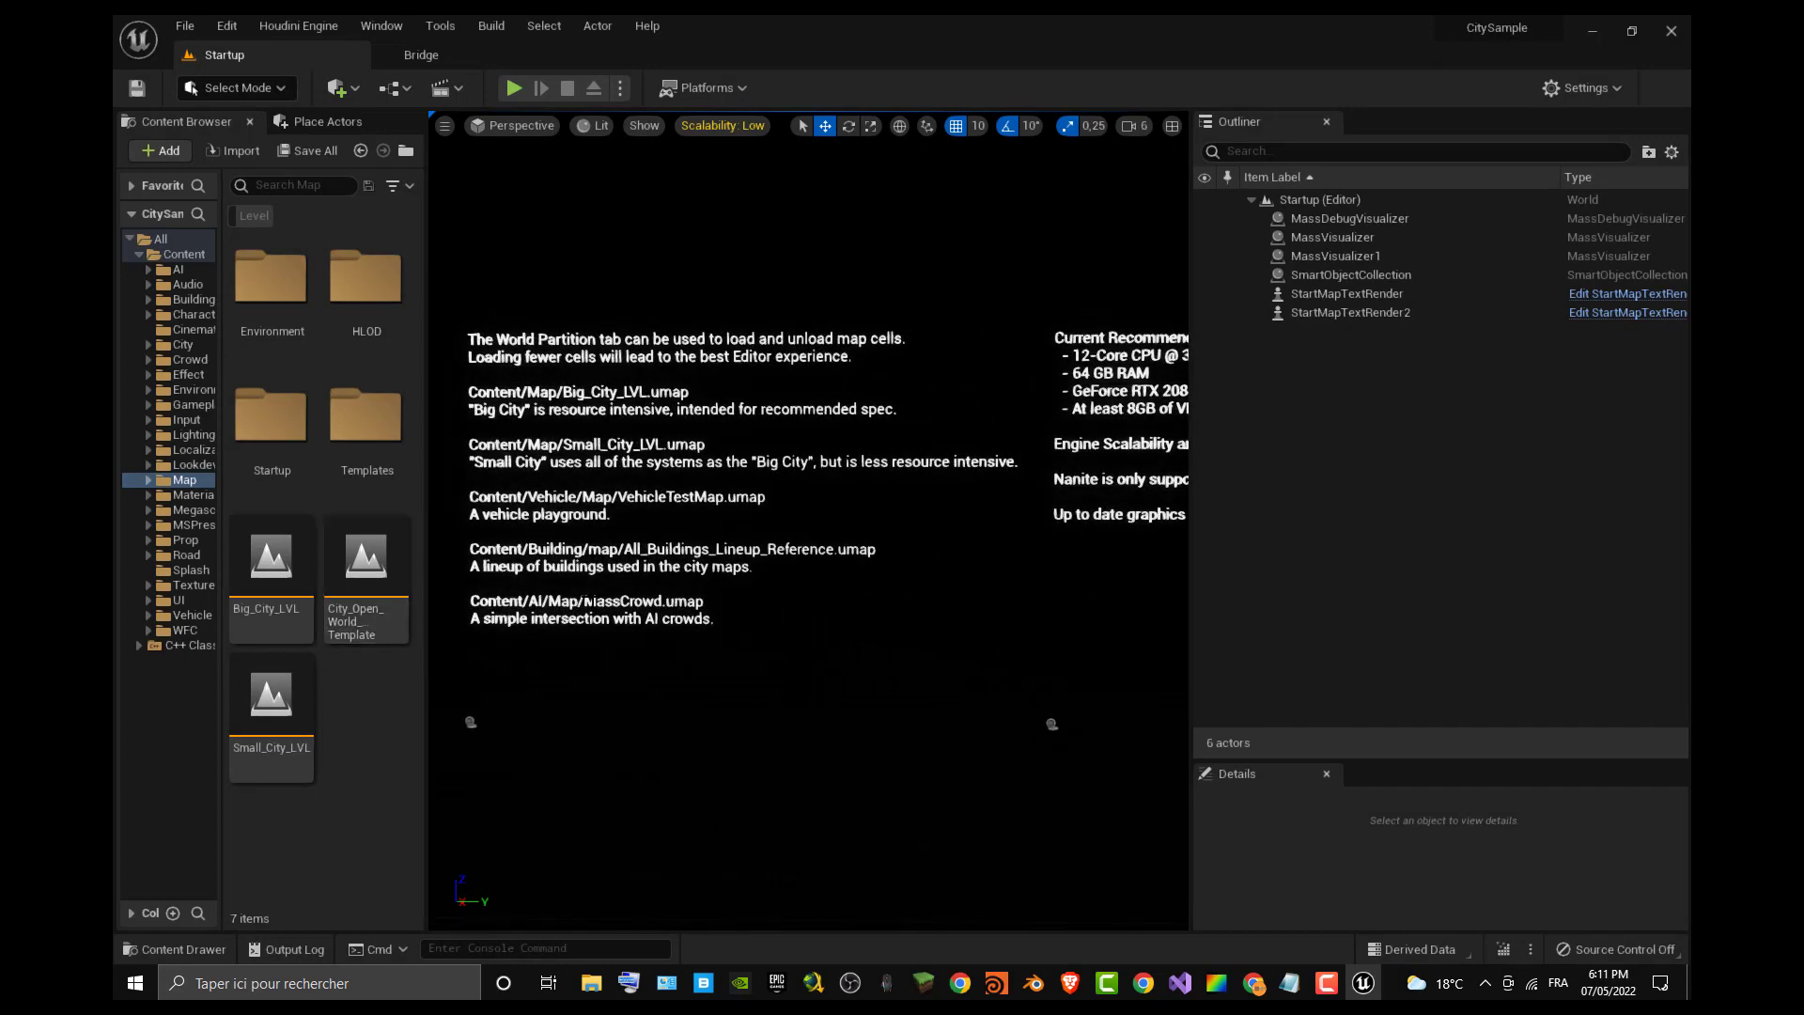
Step: Open the Small_City_LVL level from the Map folder, and select the Big_City_LVL asset to view its details
click(287, 778)
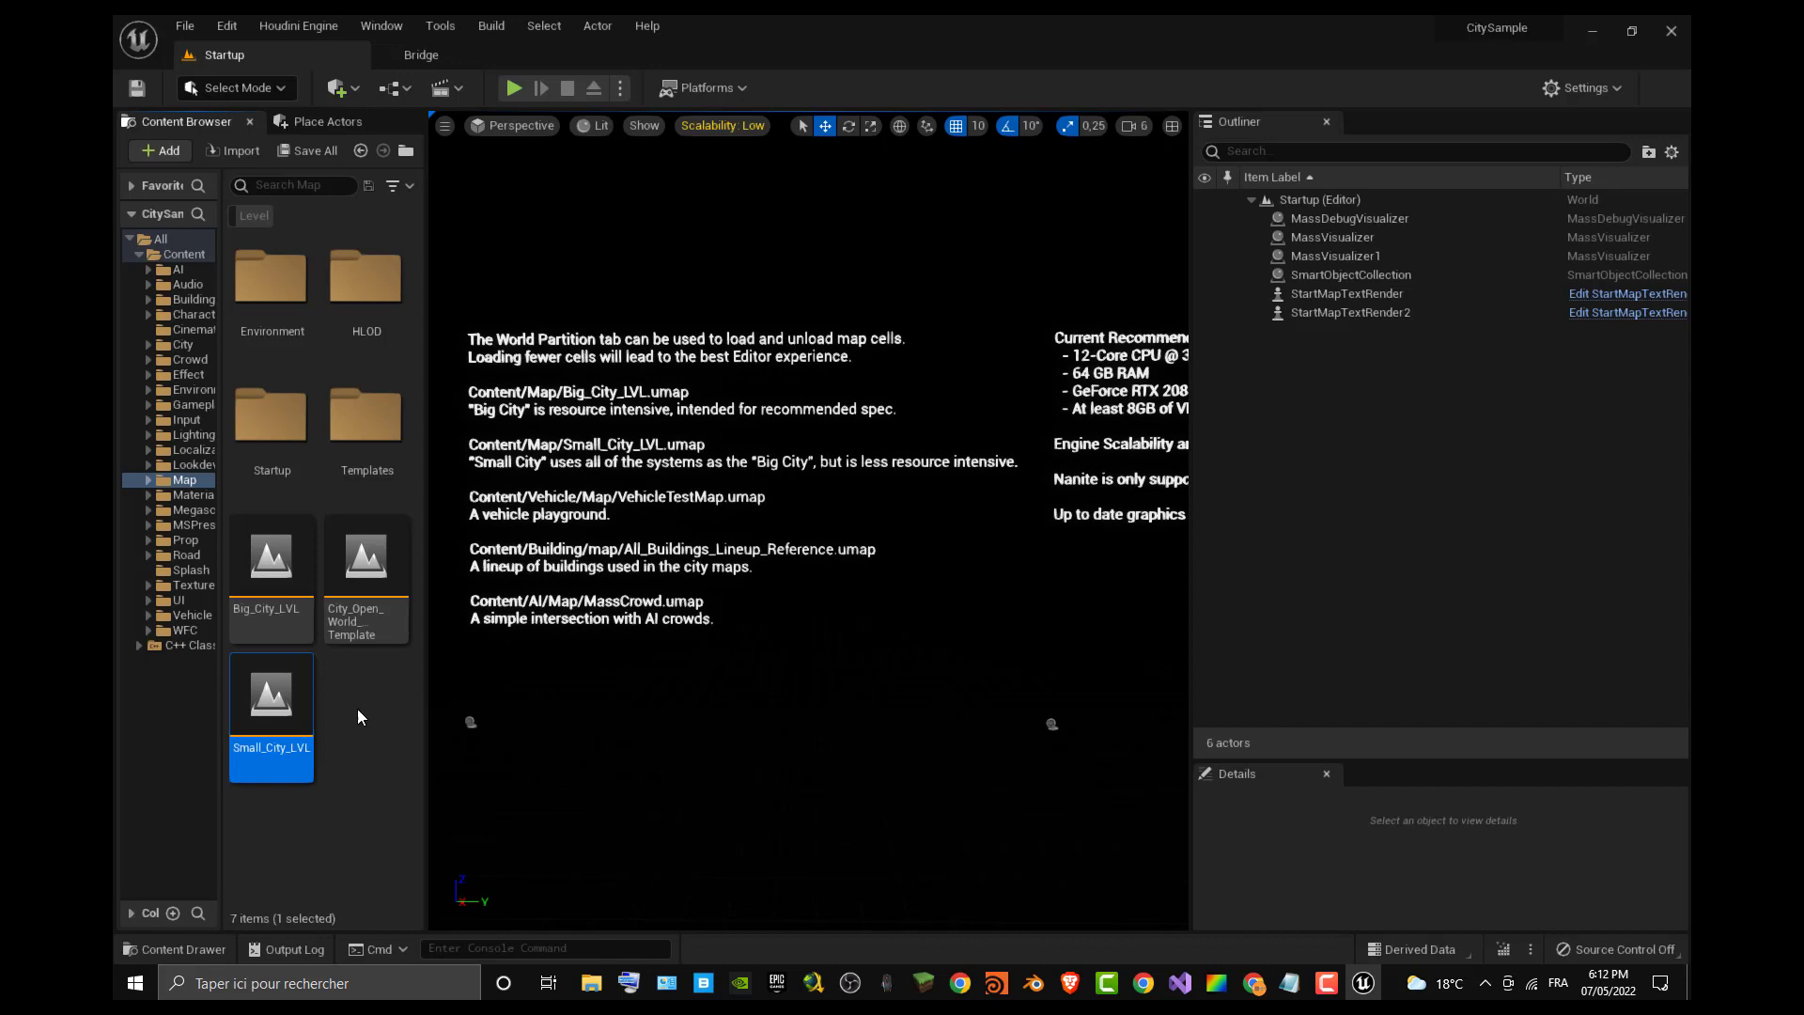
double_click(273, 708)
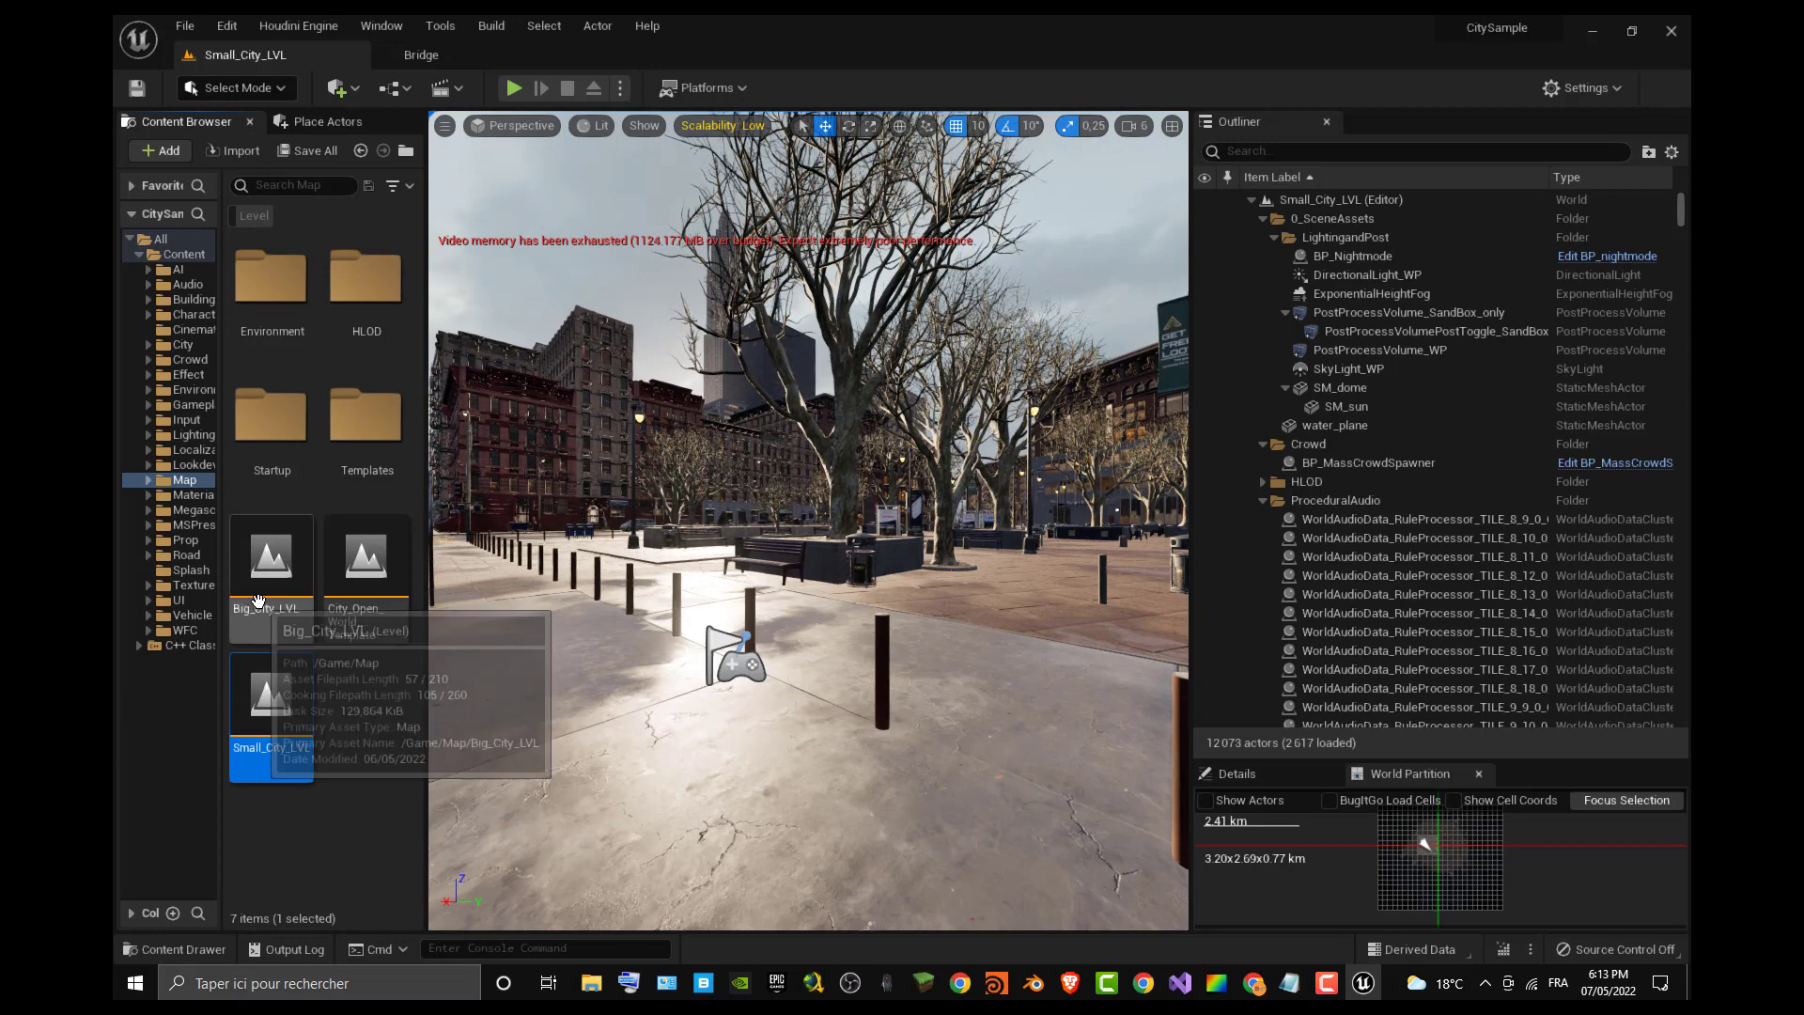
click(272, 556)
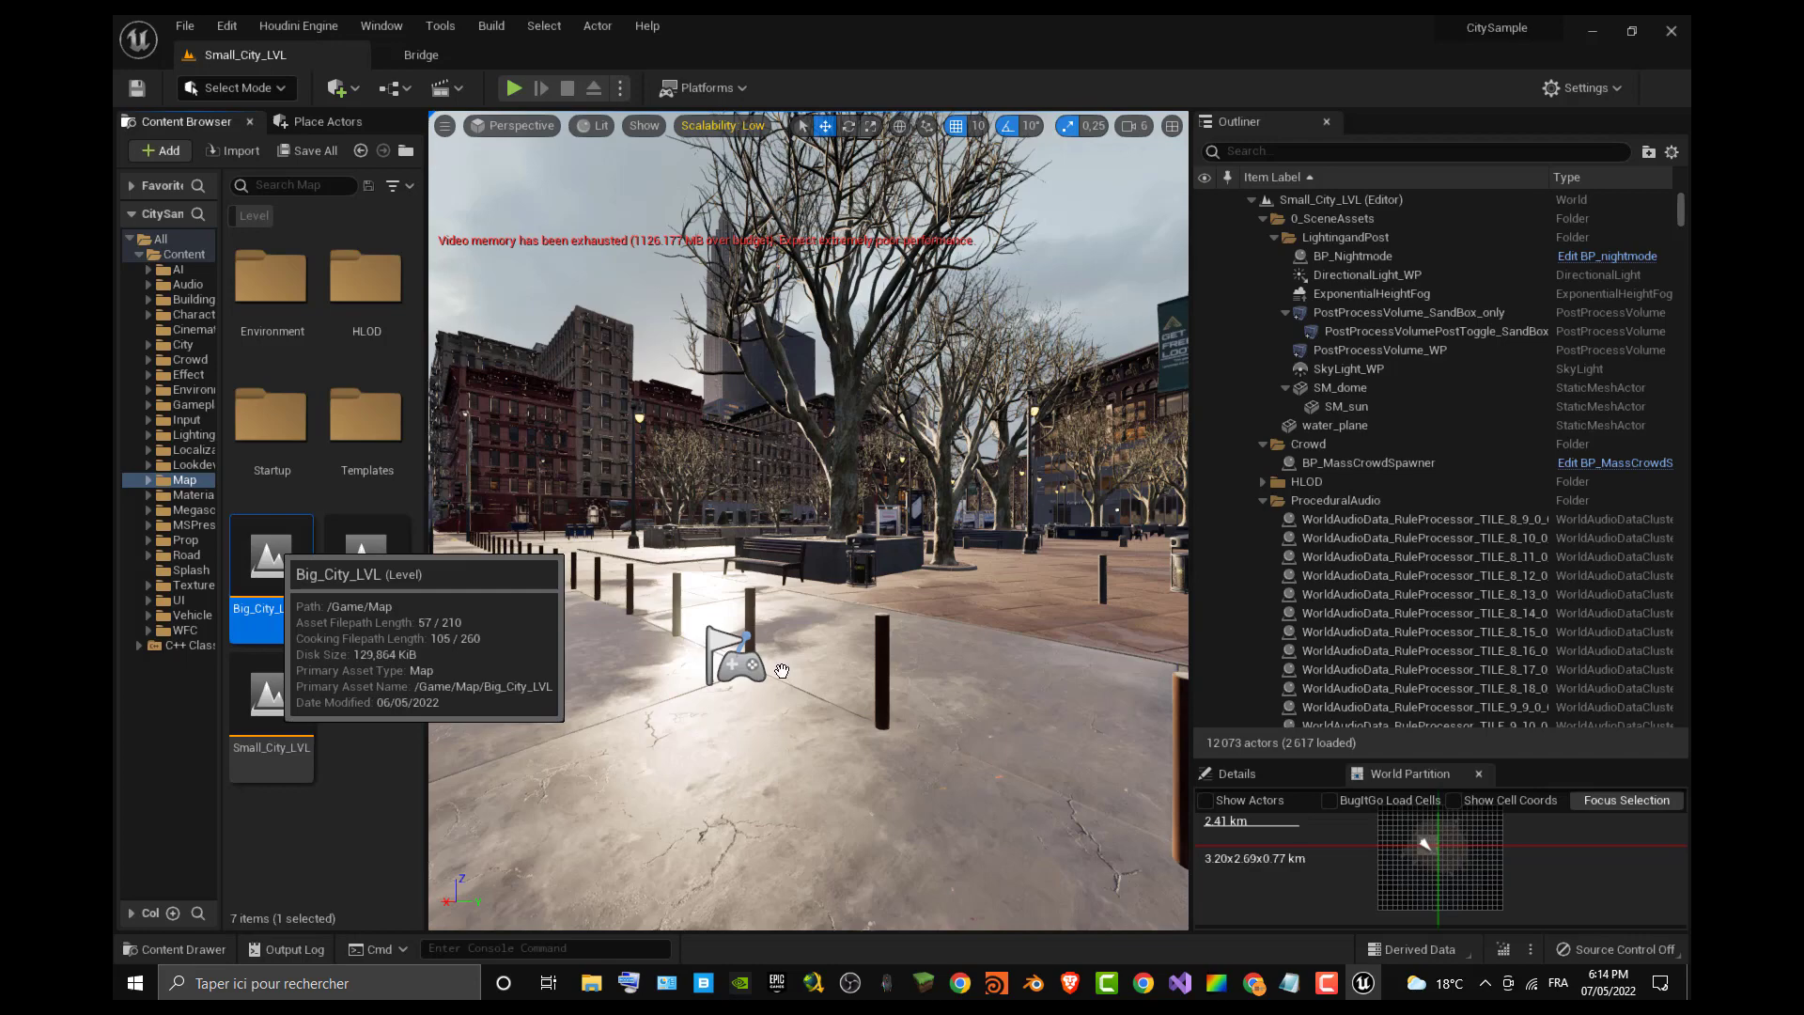
Step: Switch to Chrome and examine the HoudiniEngineForUnreal-v2 releases page on GitHub, down to the Version 2.0.5 downloadable assets
click(1257, 985)
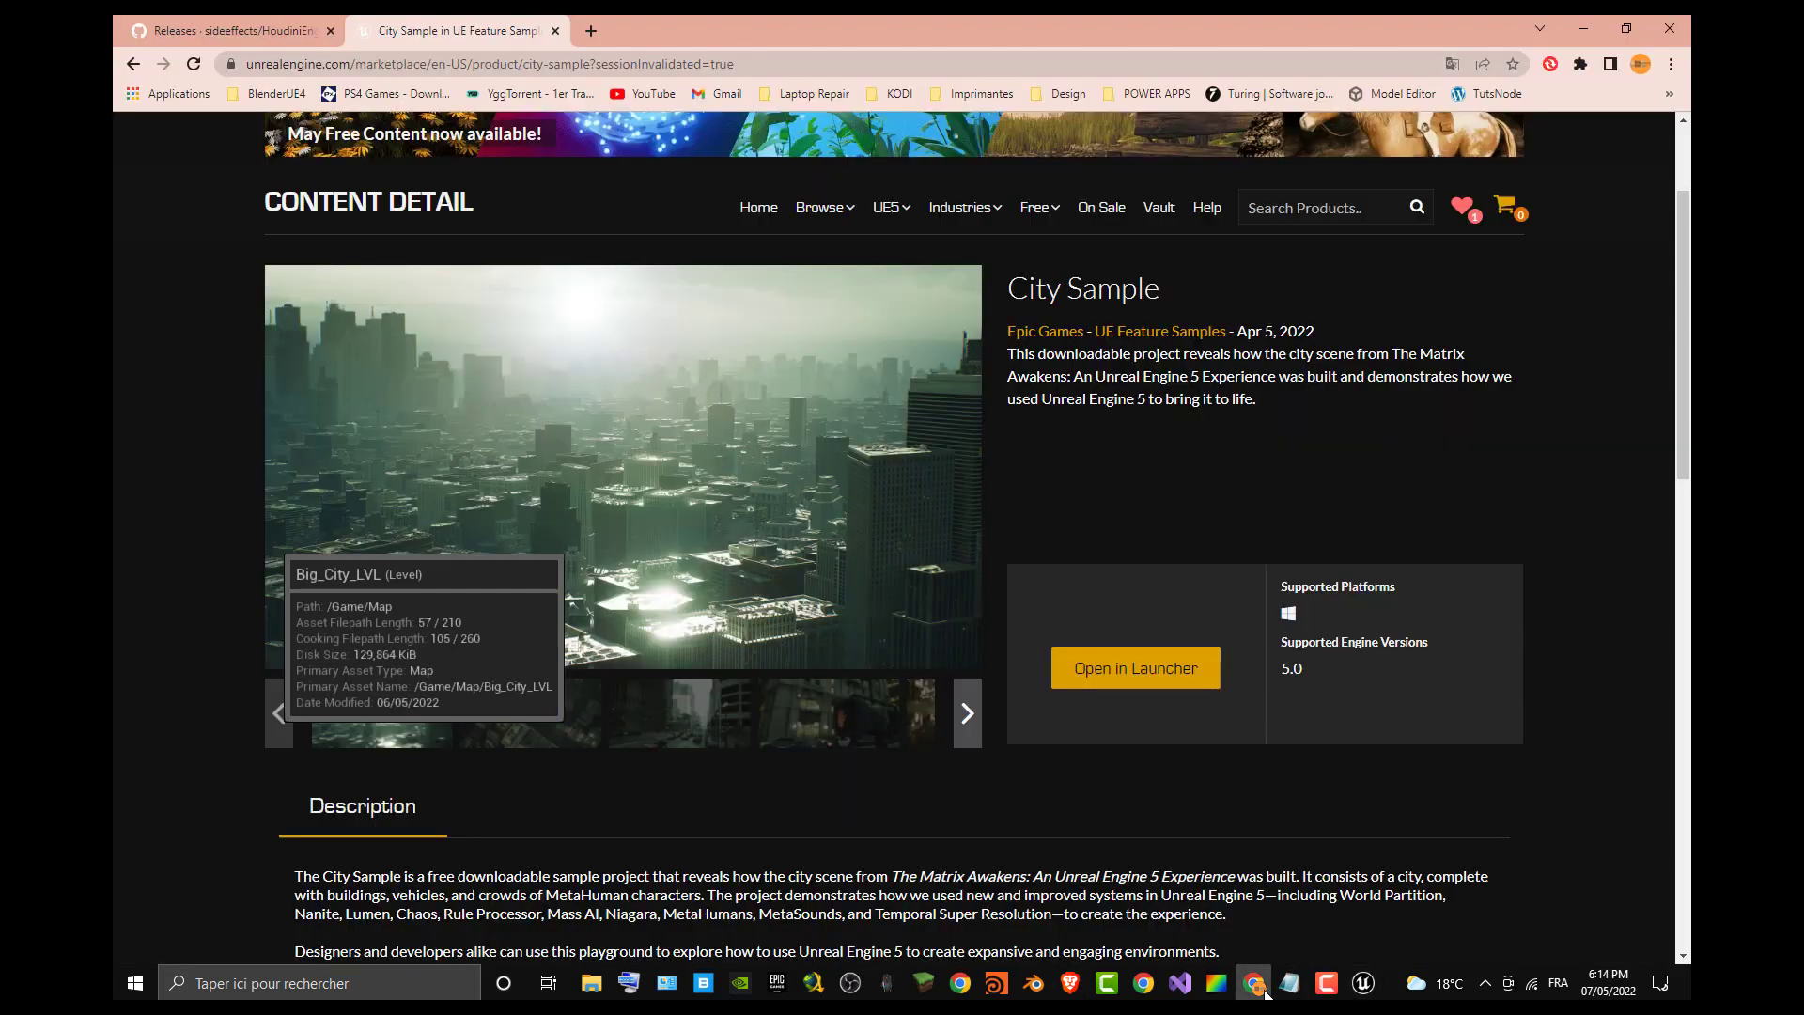
click(288, 23)
click(454, 29)
click(241, 23)
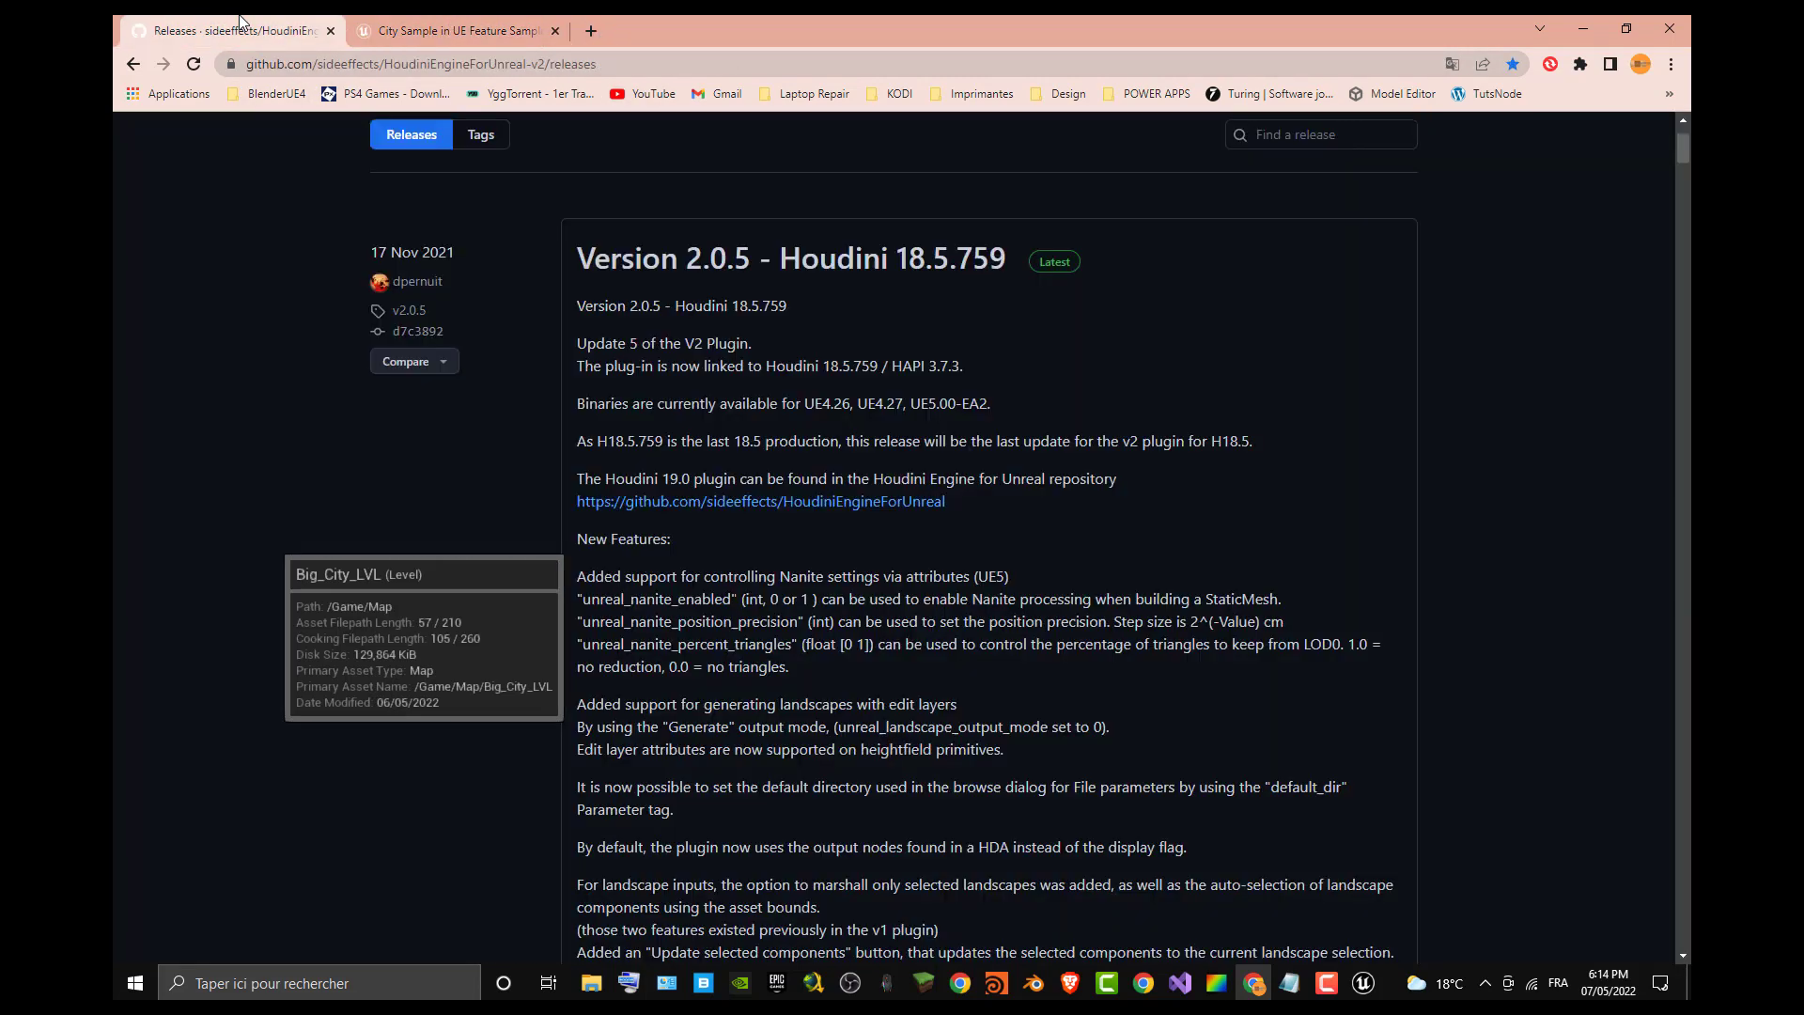
scroll(1379, 715, up, 2)
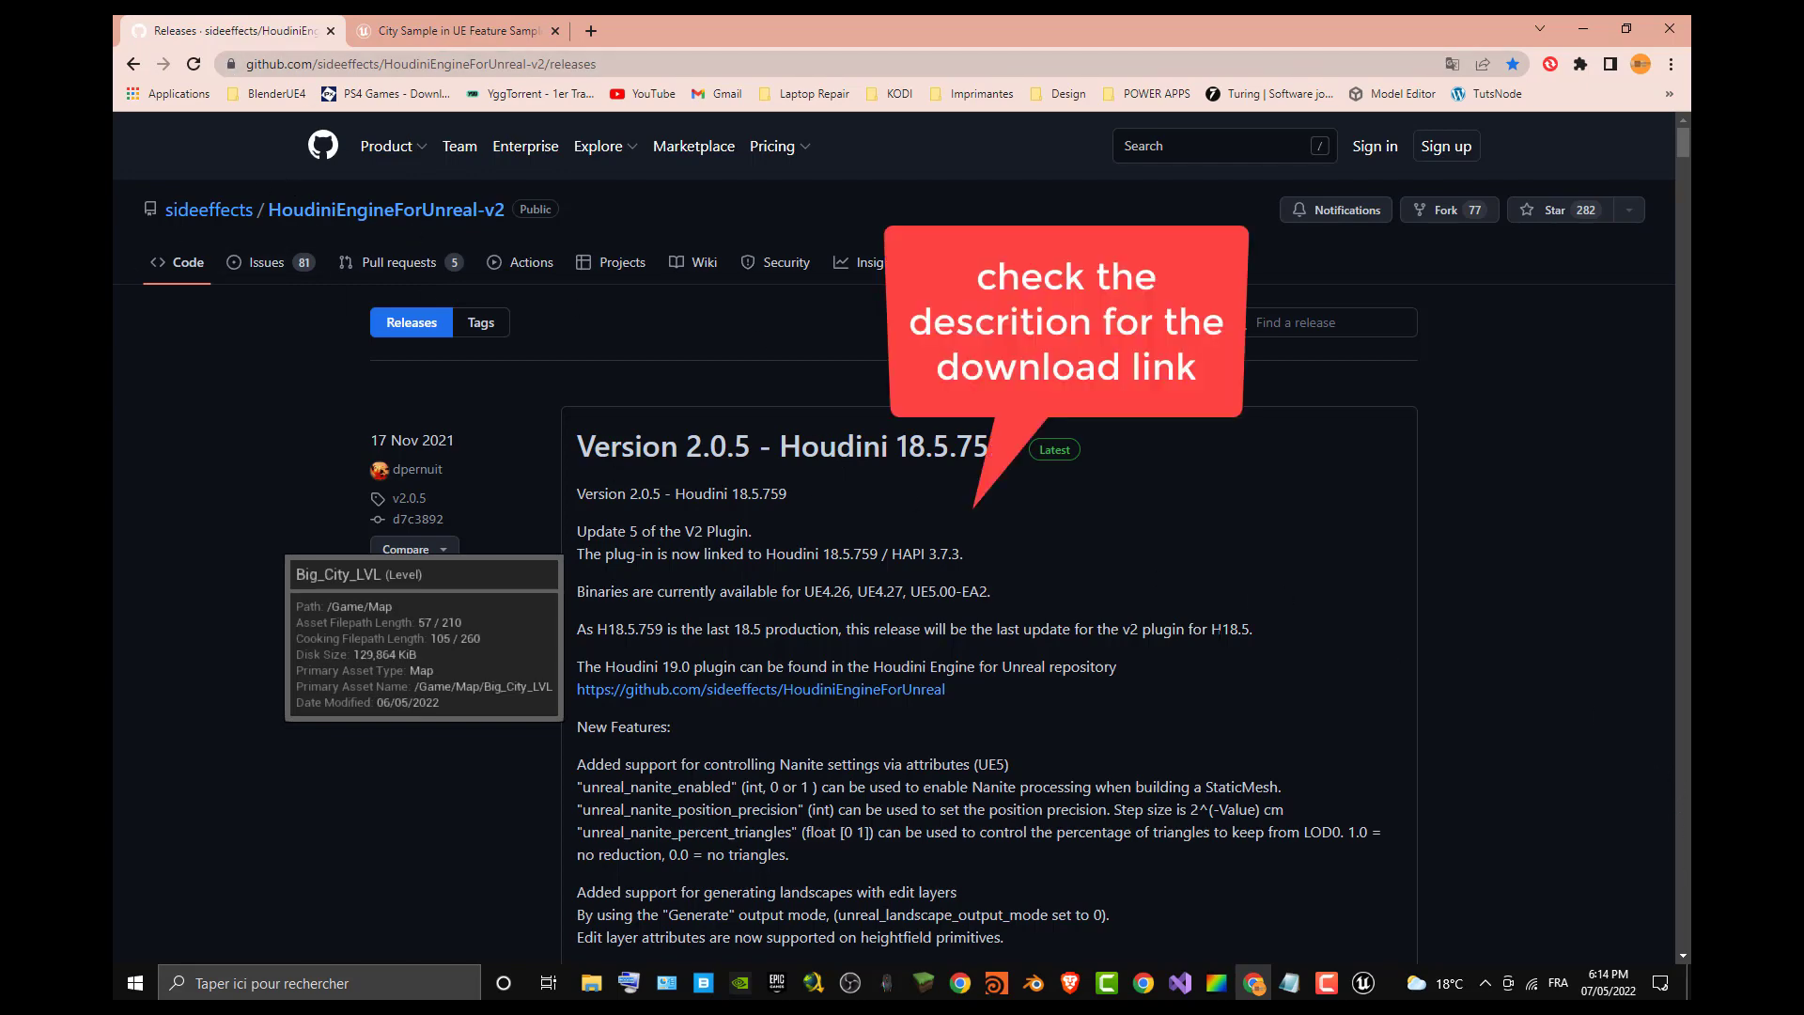
scroll(1204, 516, down, 2)
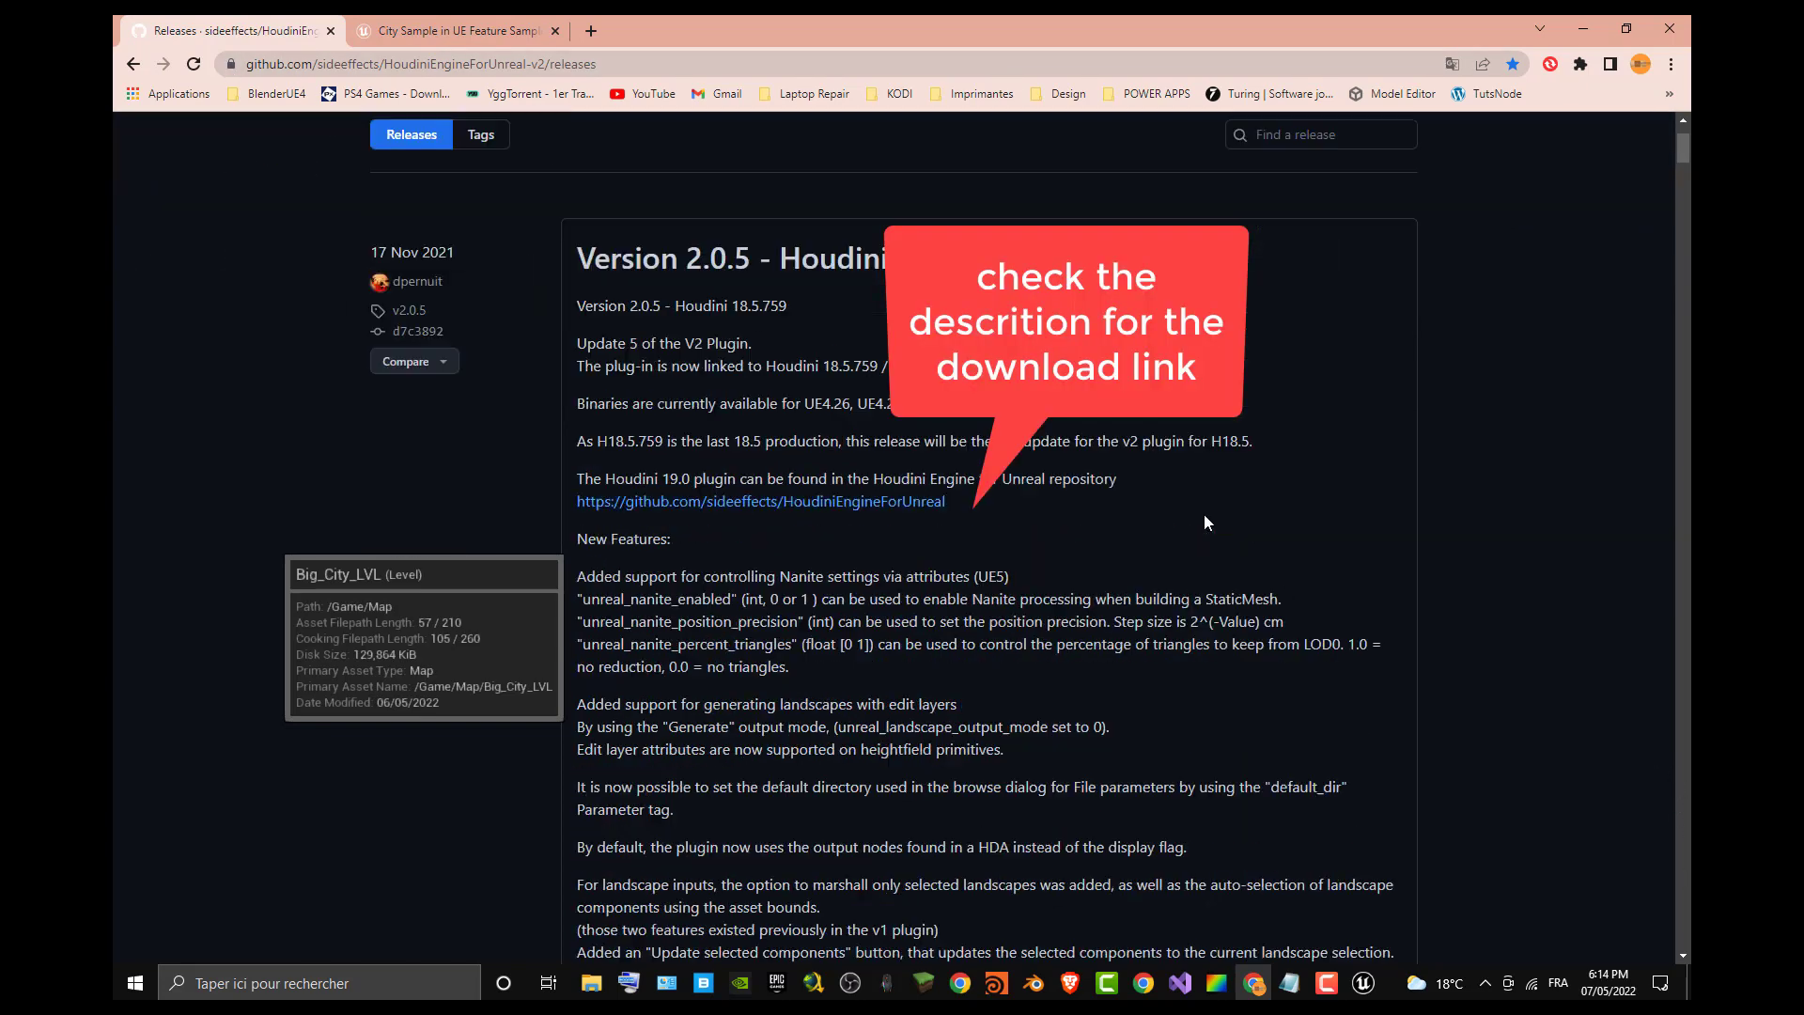
scroll(1227, 550, down, 20)
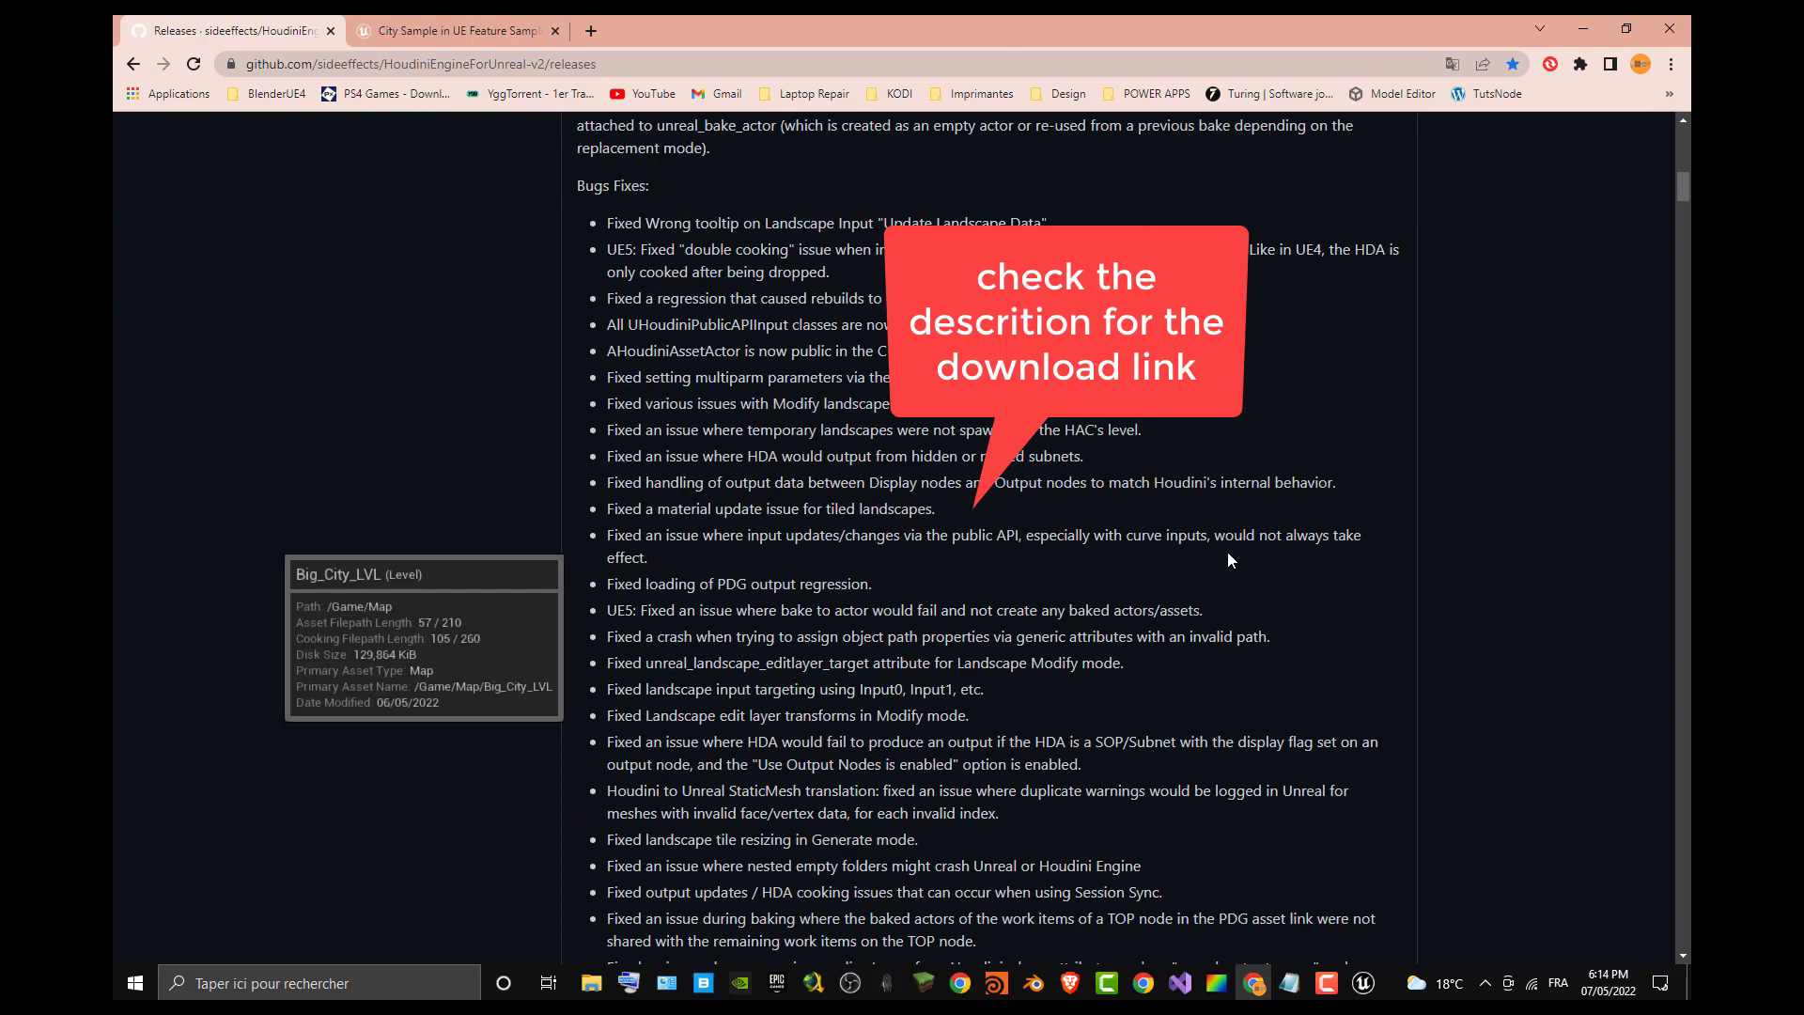
scroll(1227, 552, down, 7)
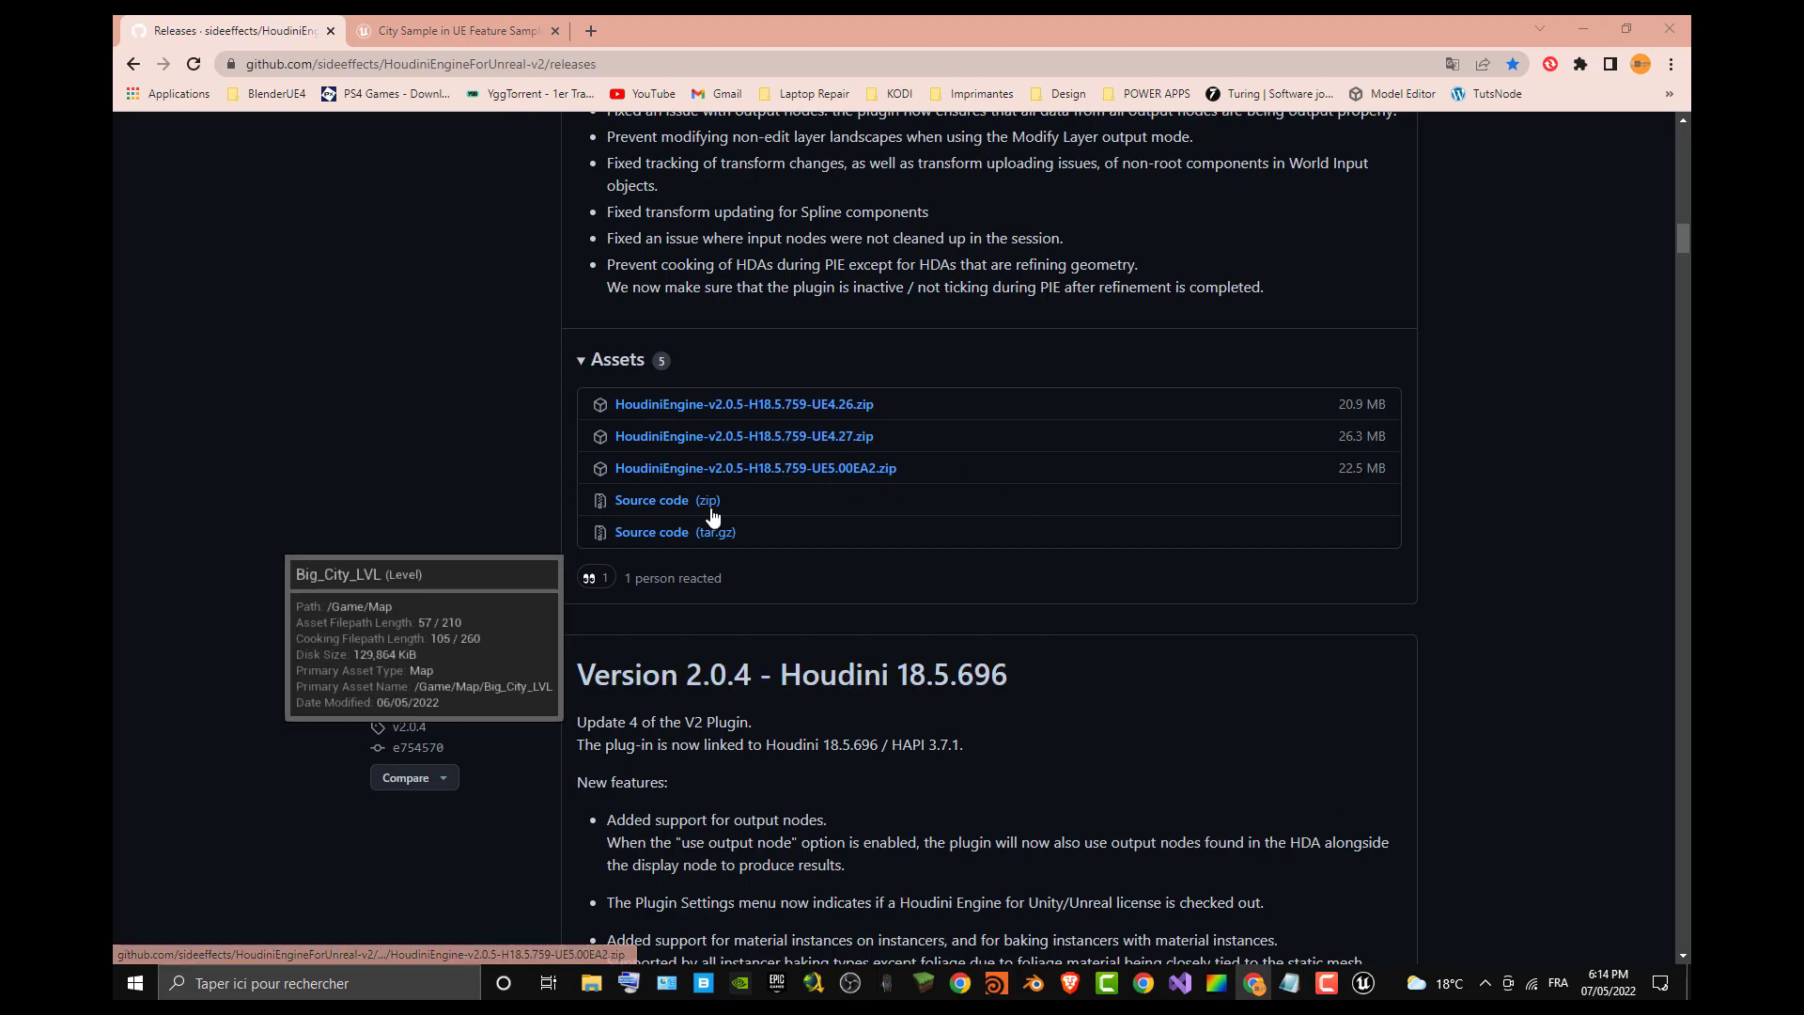
Step: Minimize the browser and inspect the downloaded UE5.00EA2 plugin archive and the contents of the HoudiniEngine folder on the desktop
click(1583, 29)
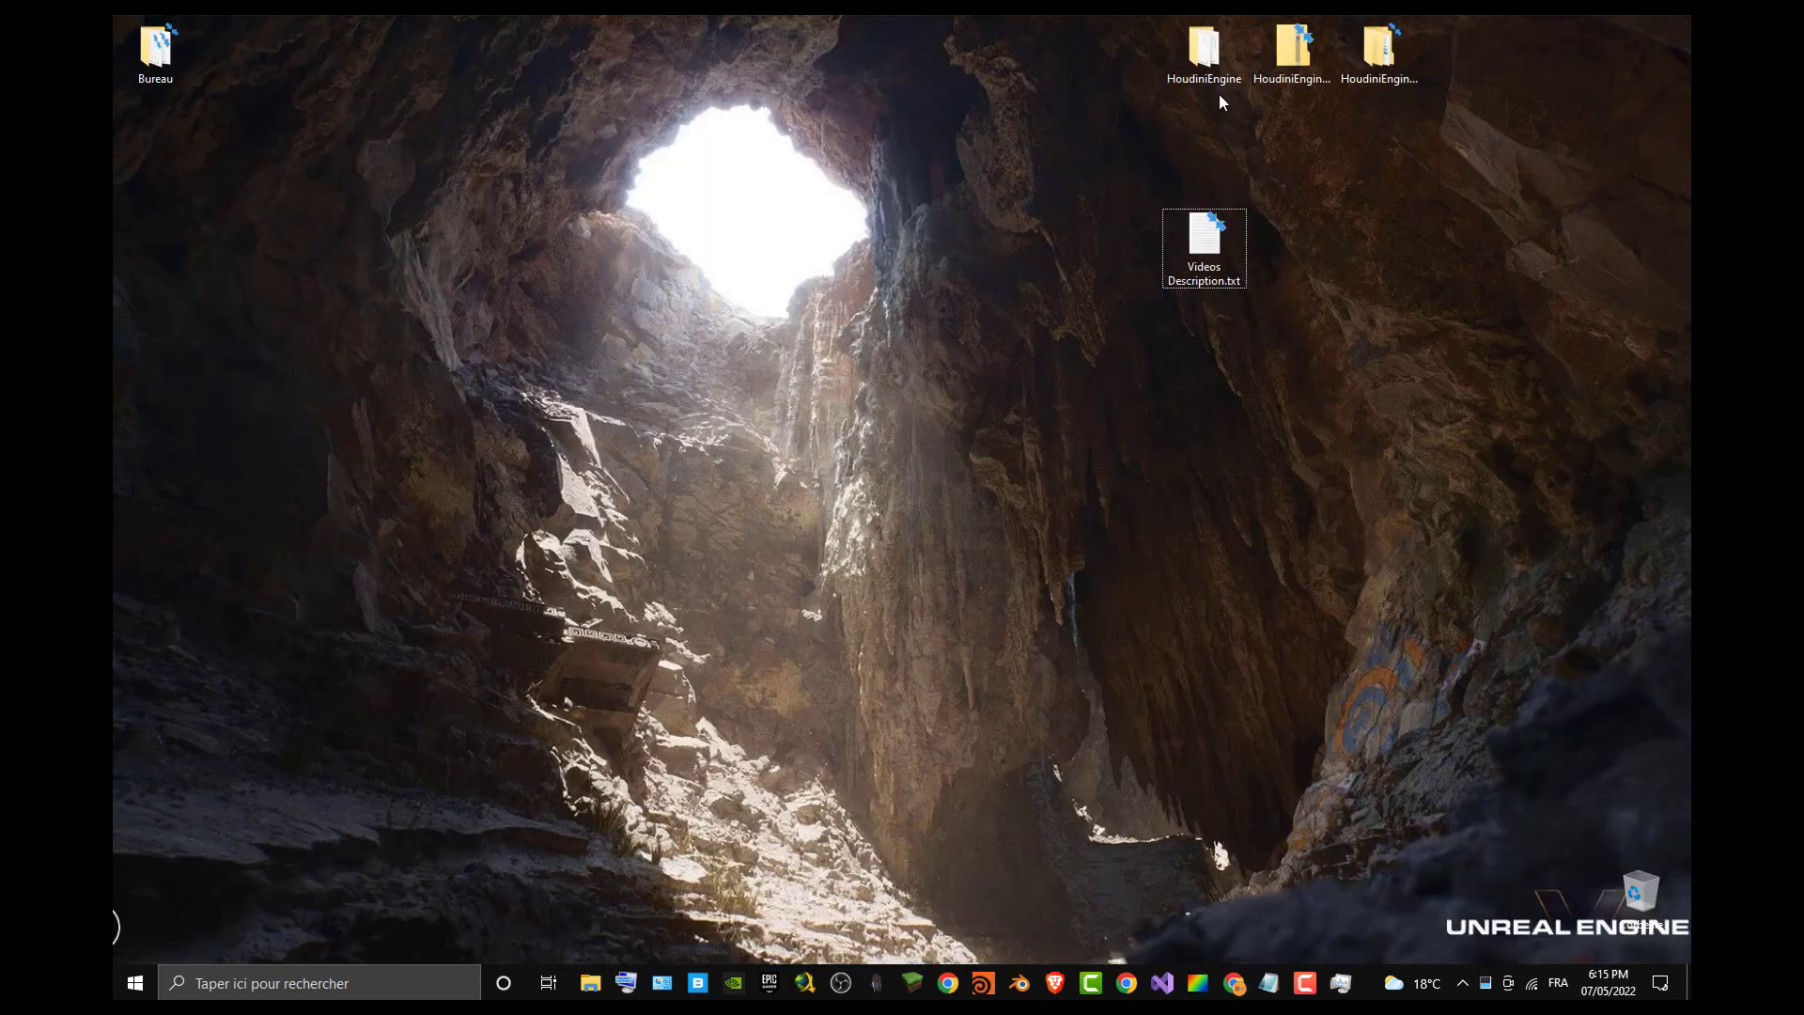
click(1302, 42)
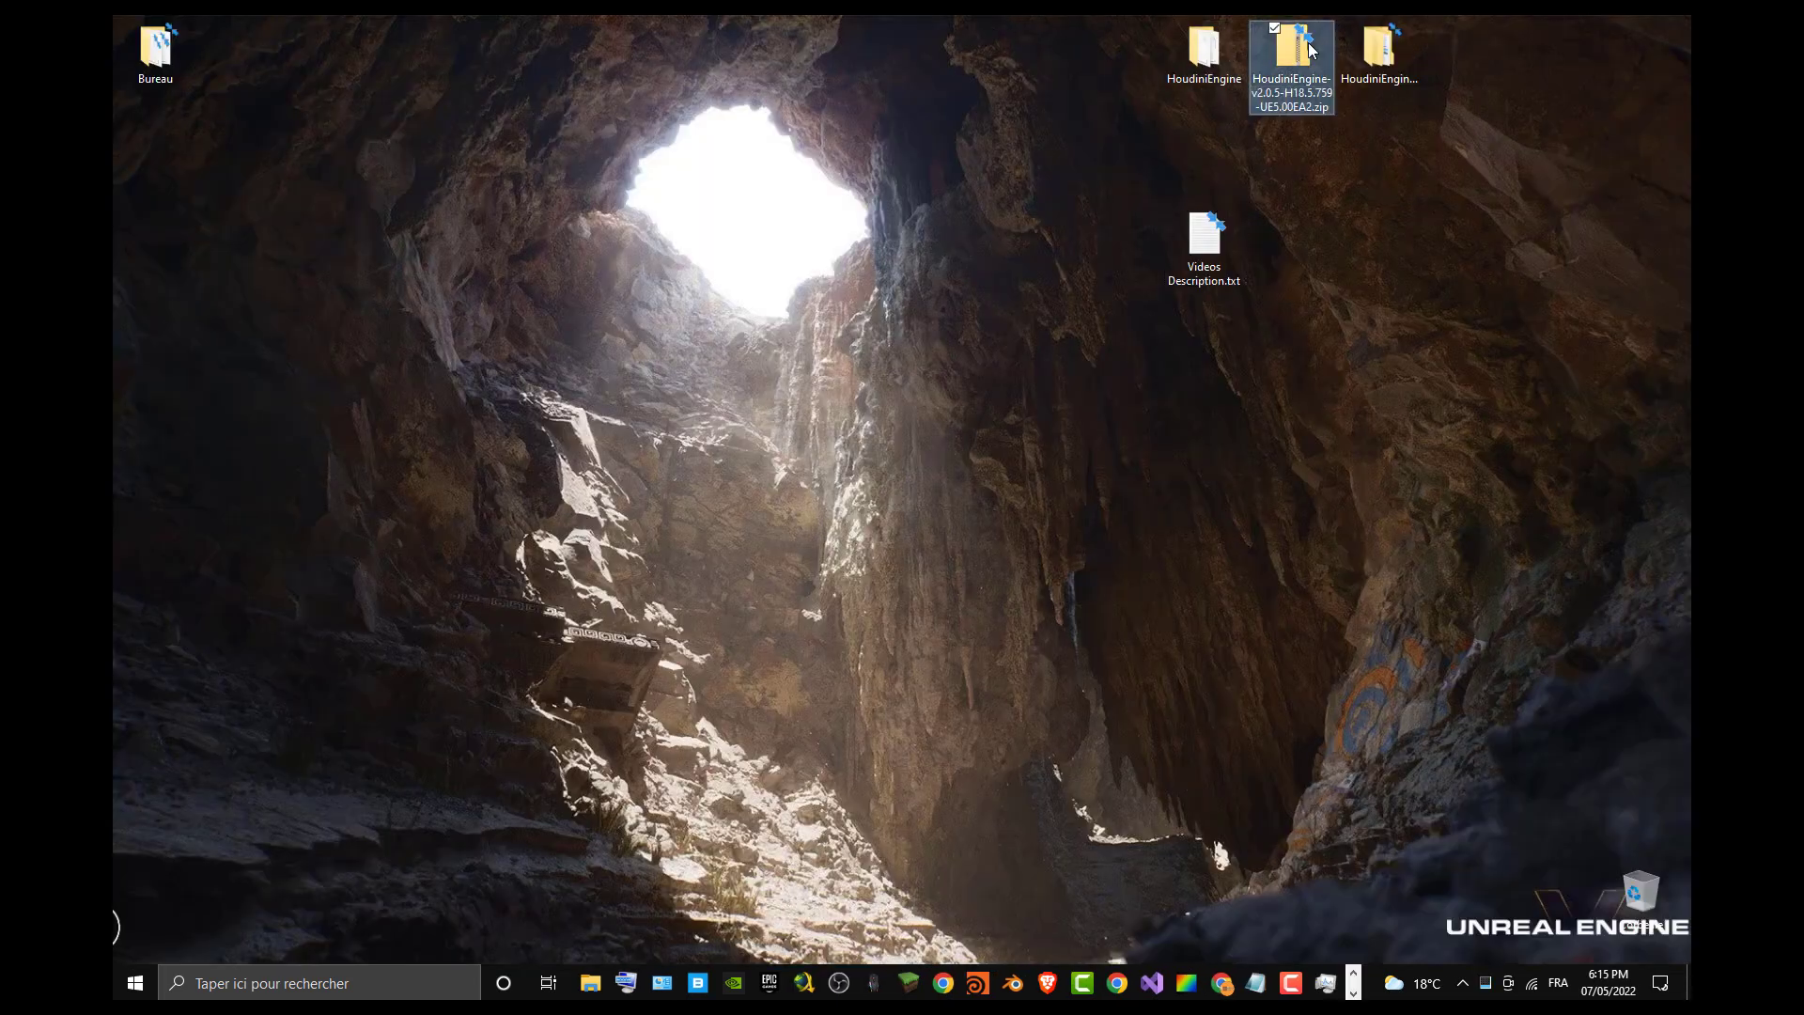
click(1224, 43)
double_click(1225, 43)
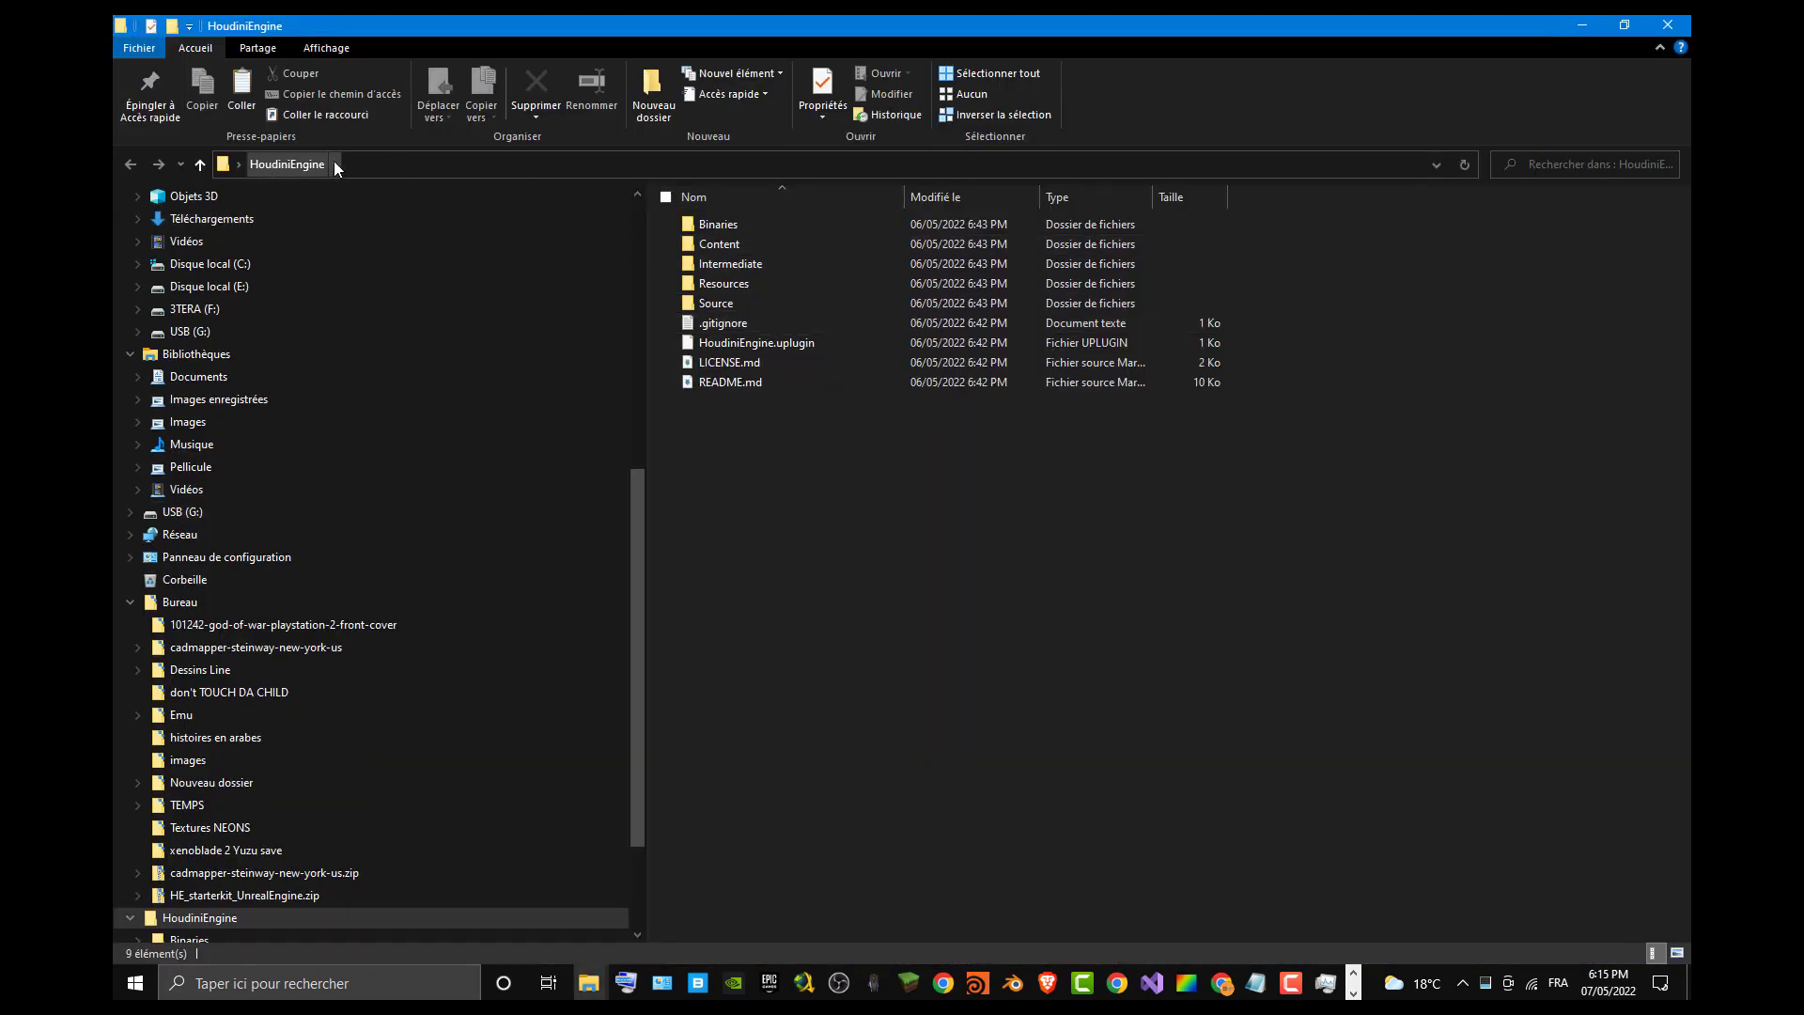
click(1668, 25)
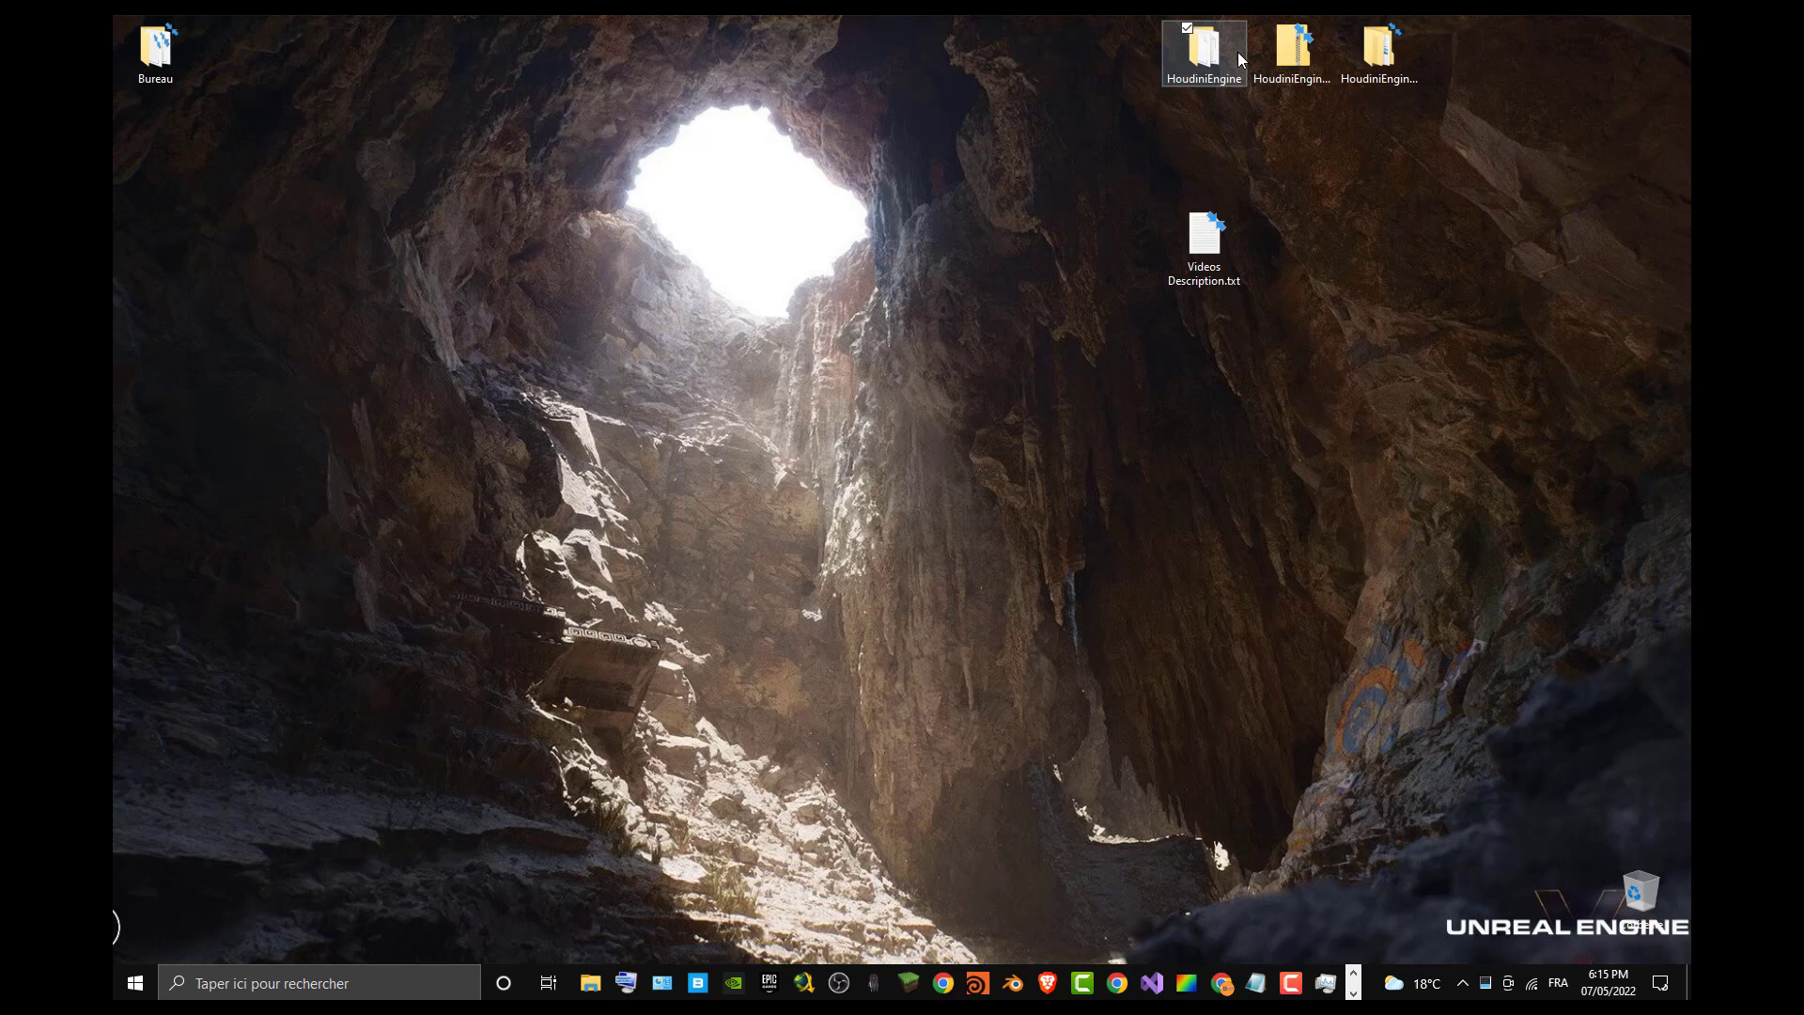
Step: Copy the HoudiniEngine folder from the desktop into the Programmes\Epic Games\UE_5.0\Engine\Plugins folder on drive C
right_click(1229, 48)
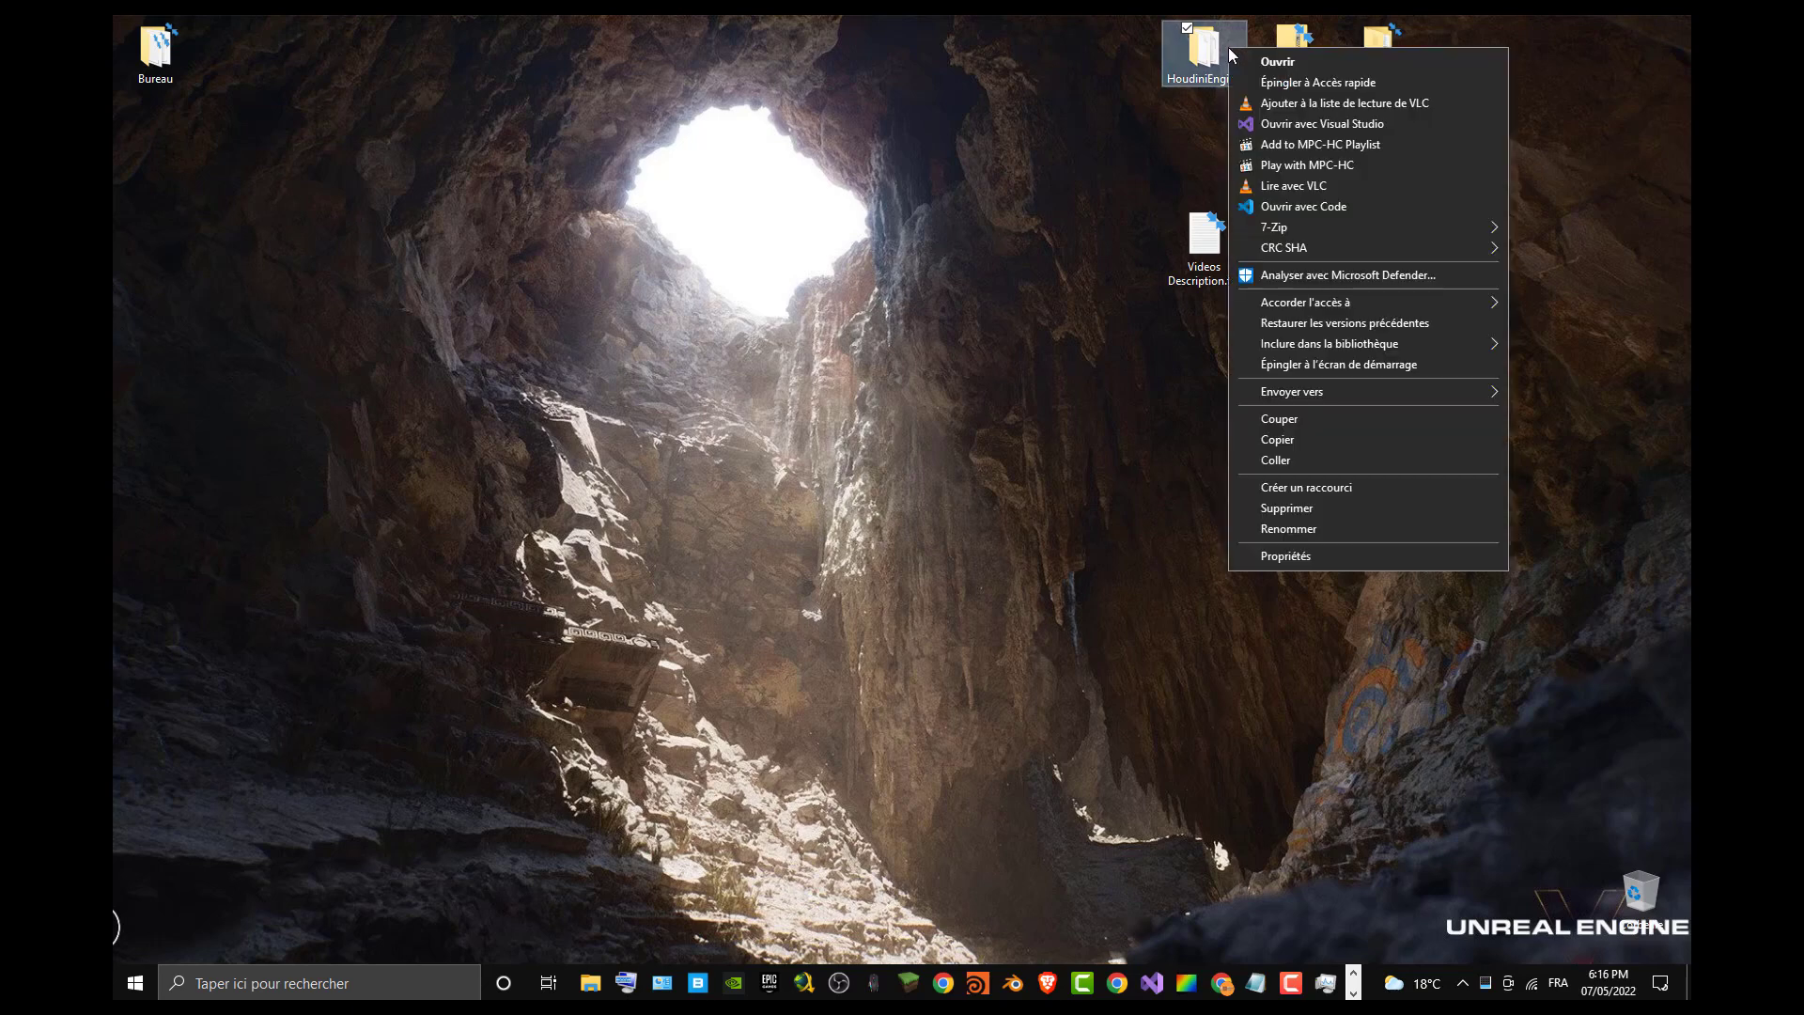
click(1297, 439)
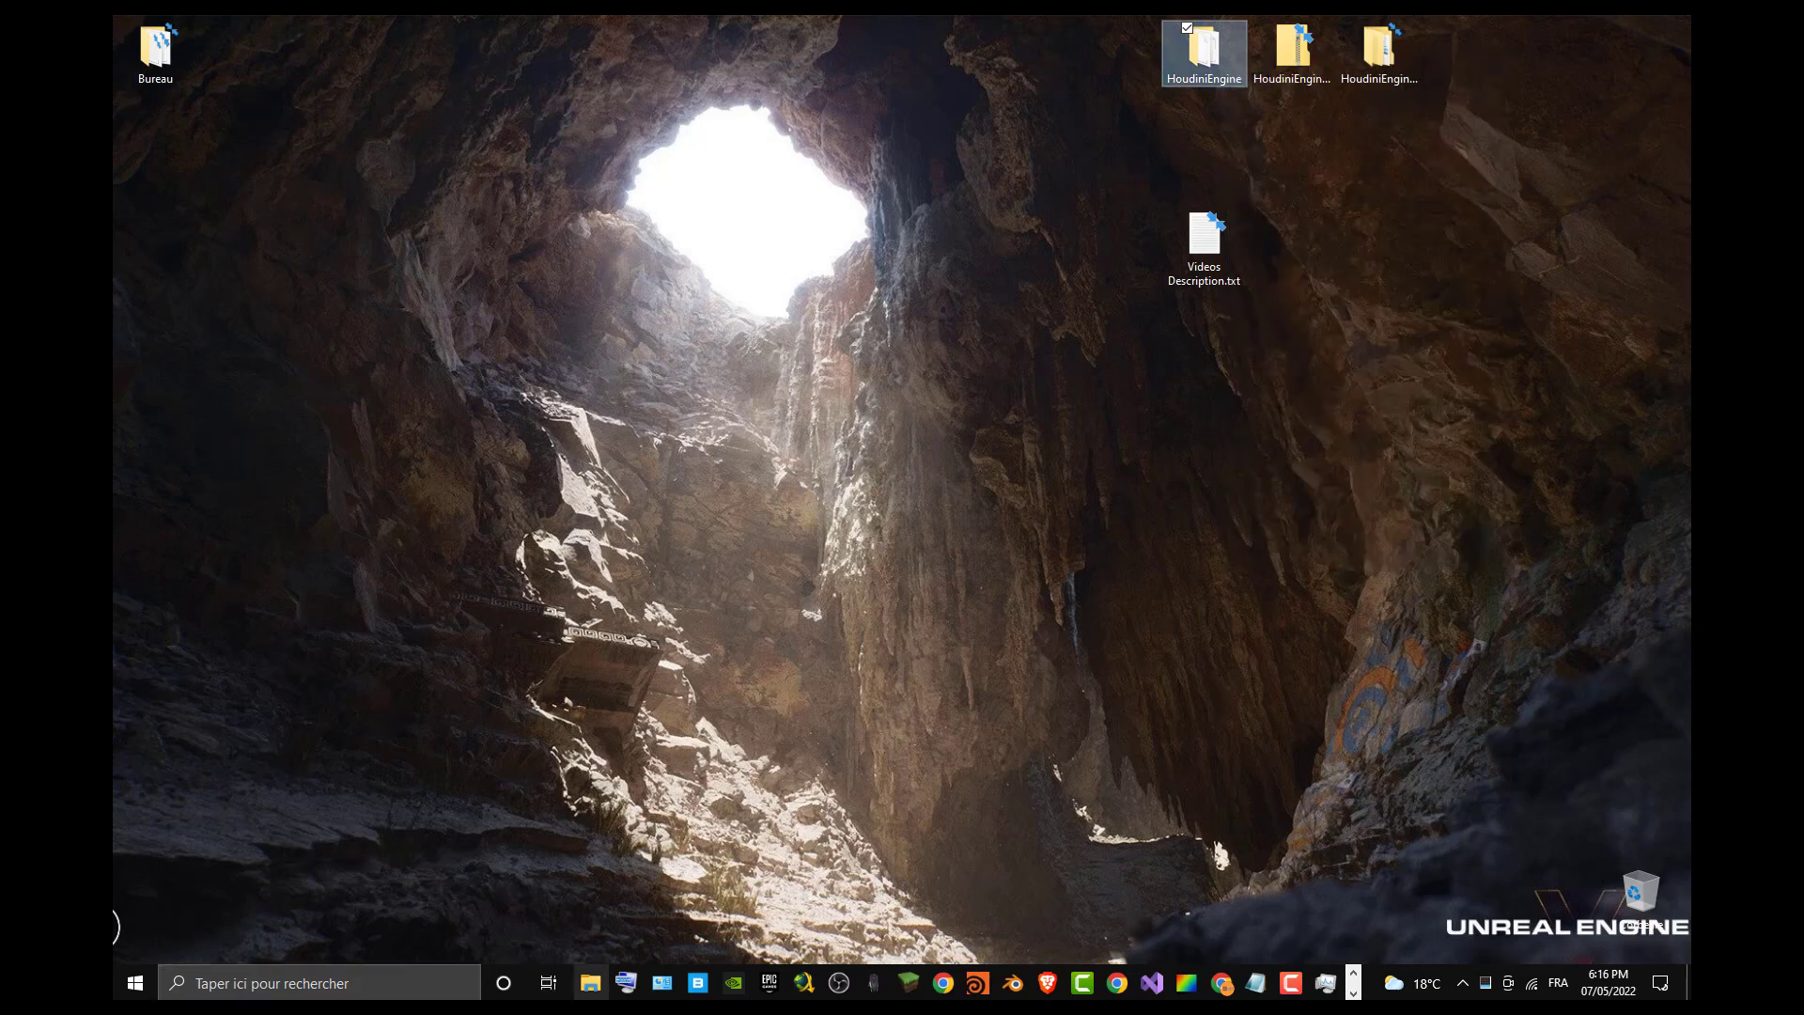
click(590, 983)
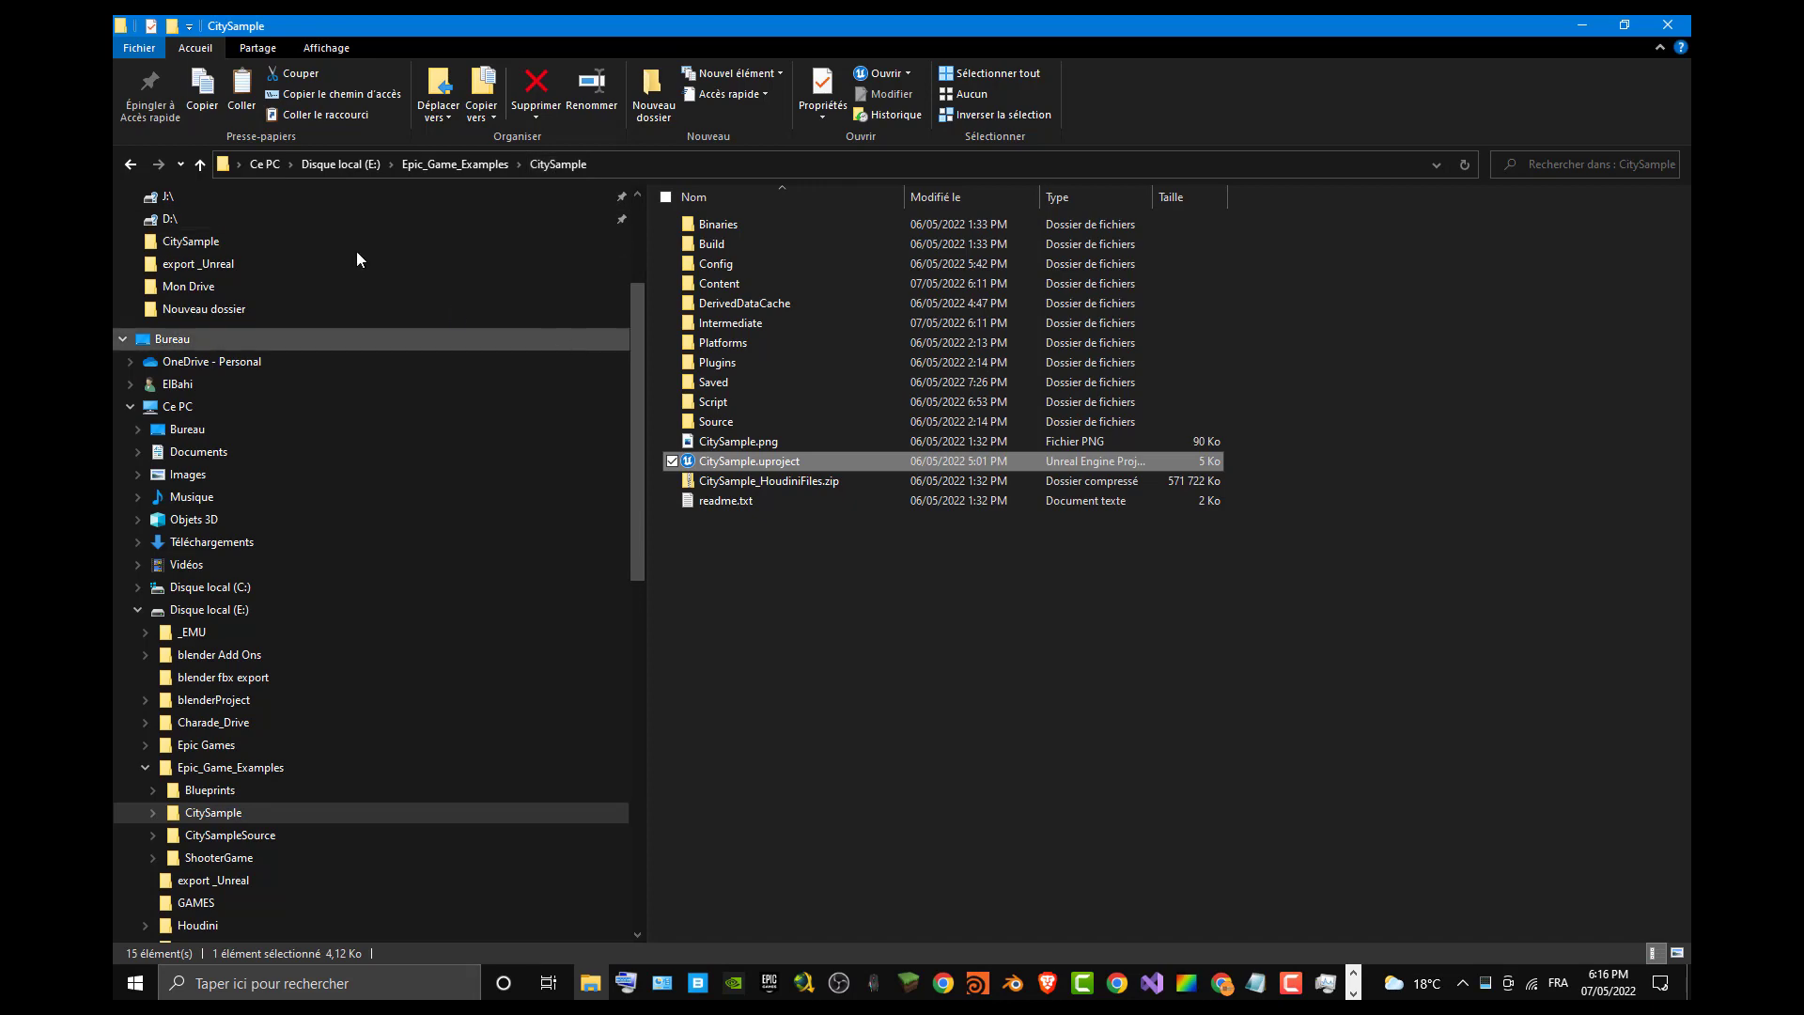
click(236, 587)
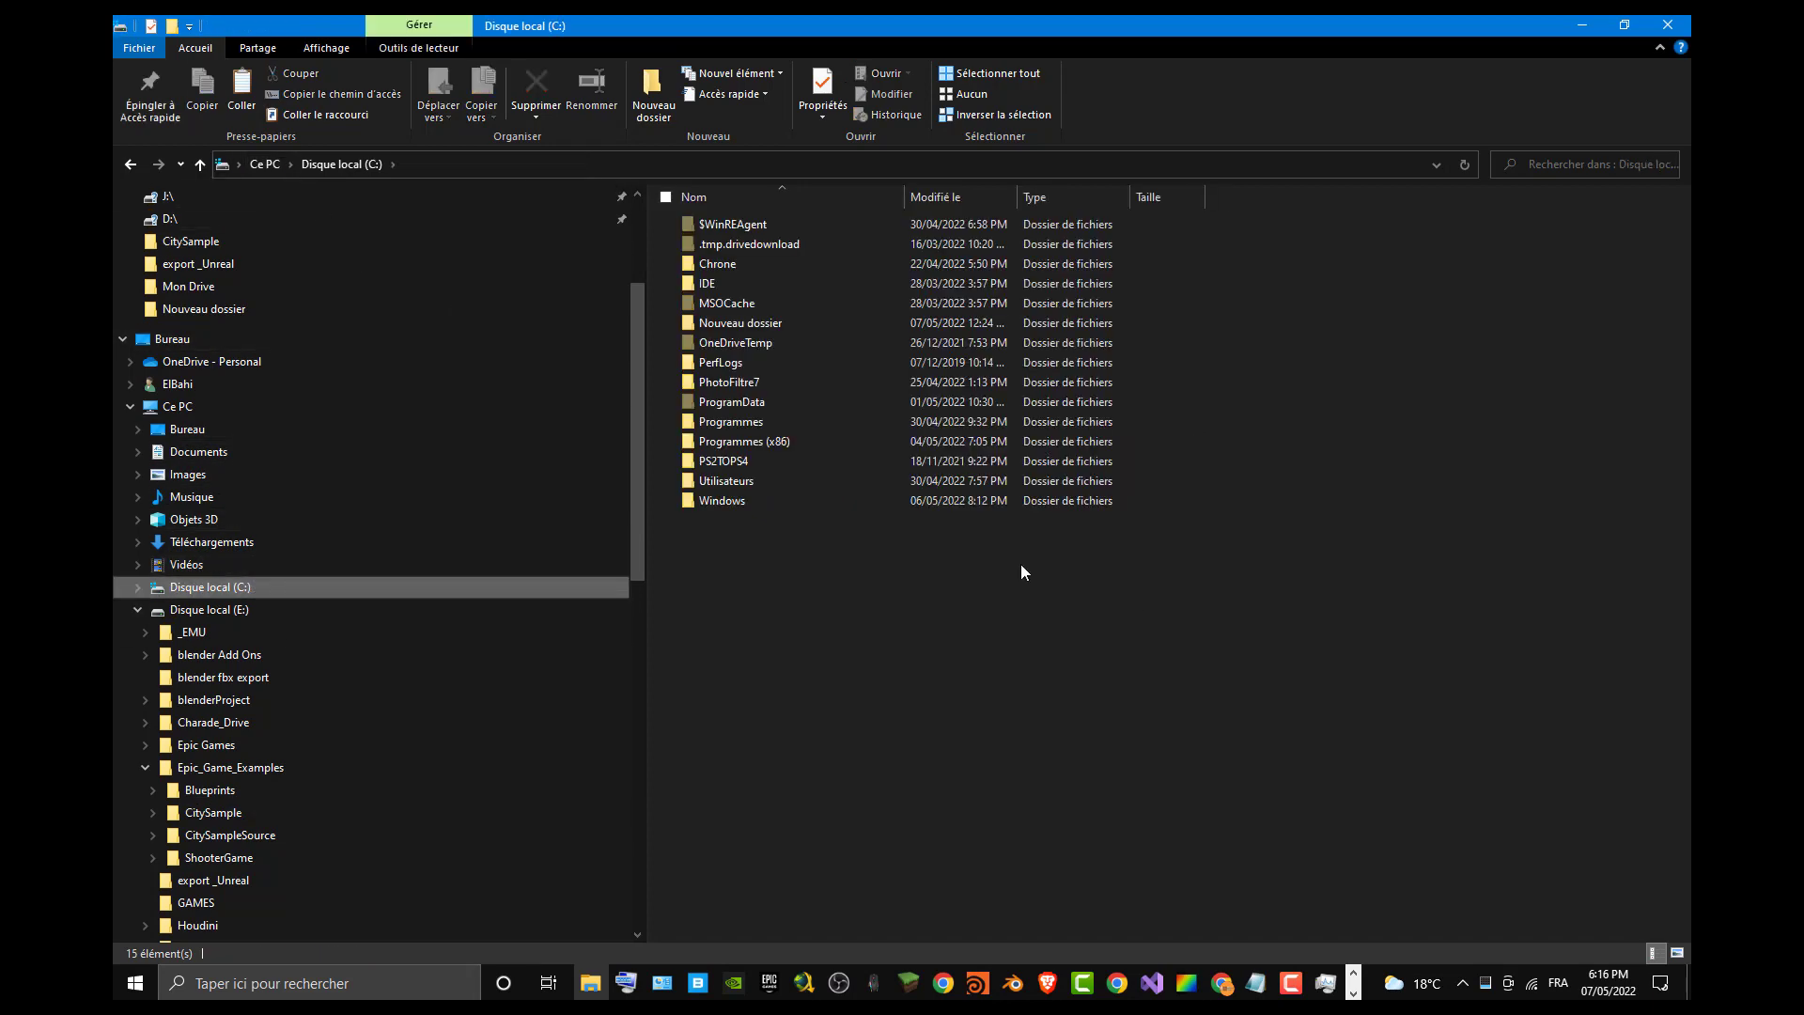
double_click(791, 421)
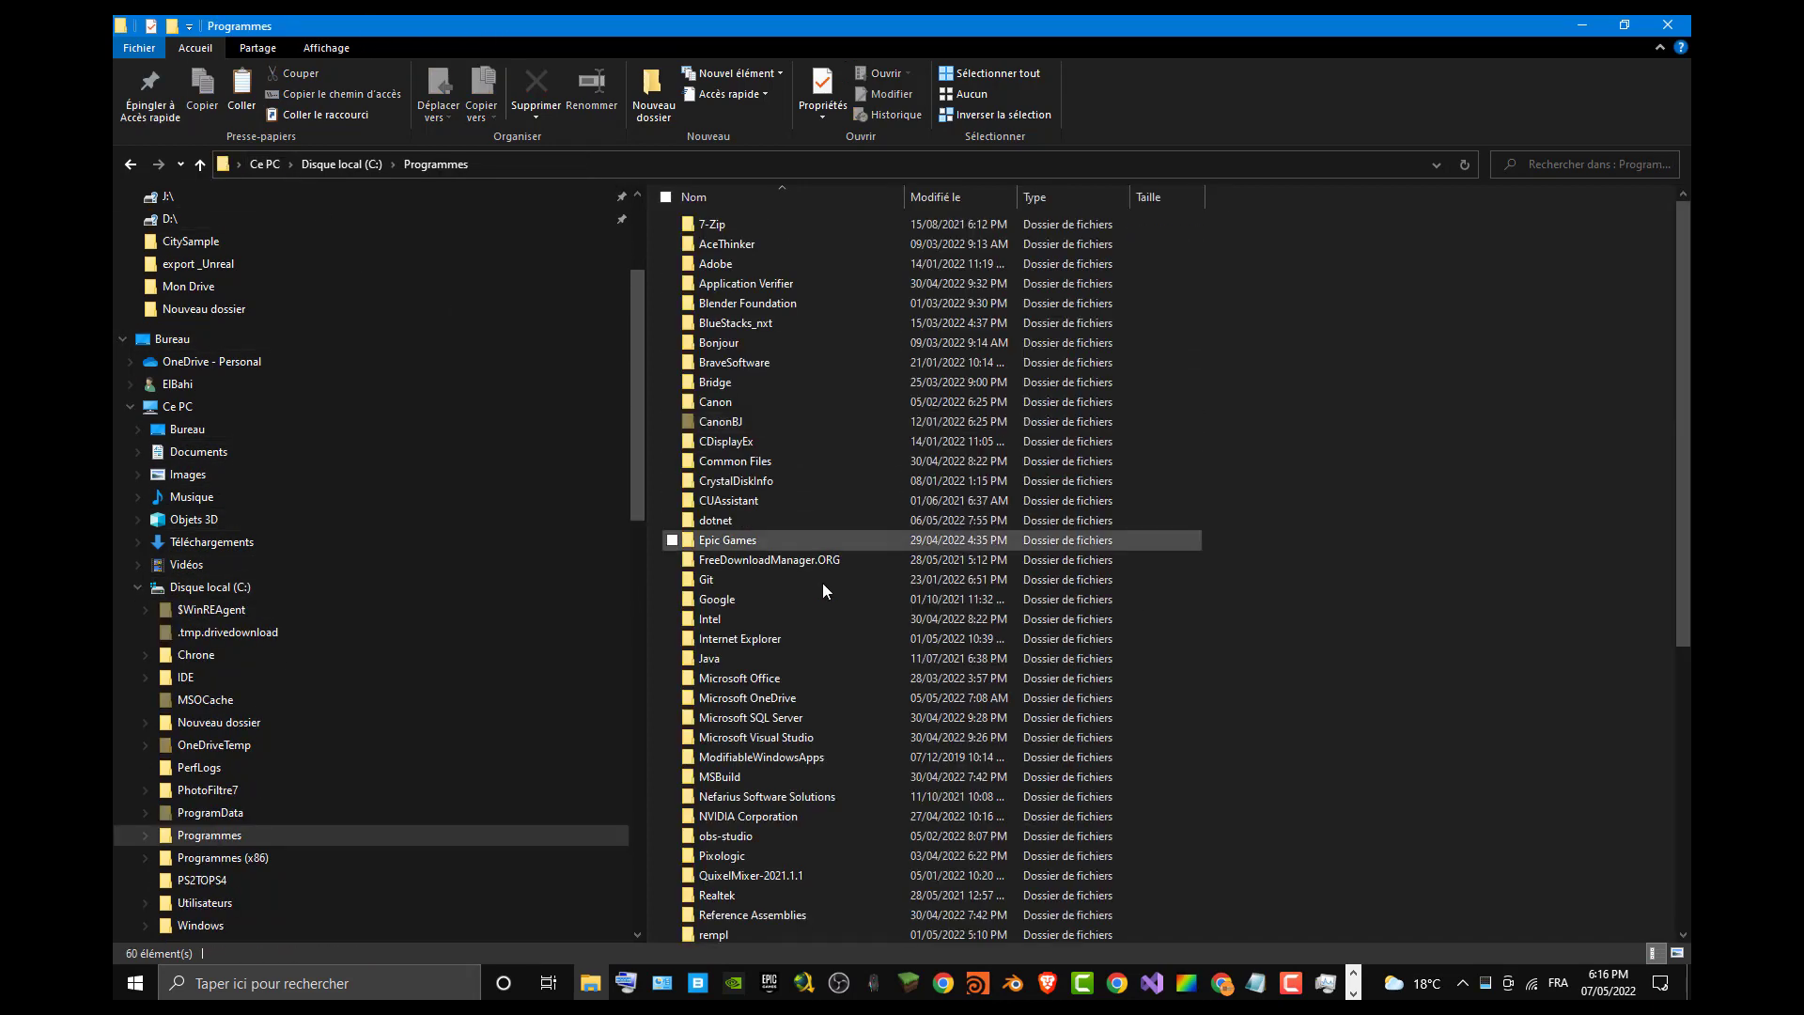
double_click(741, 539)
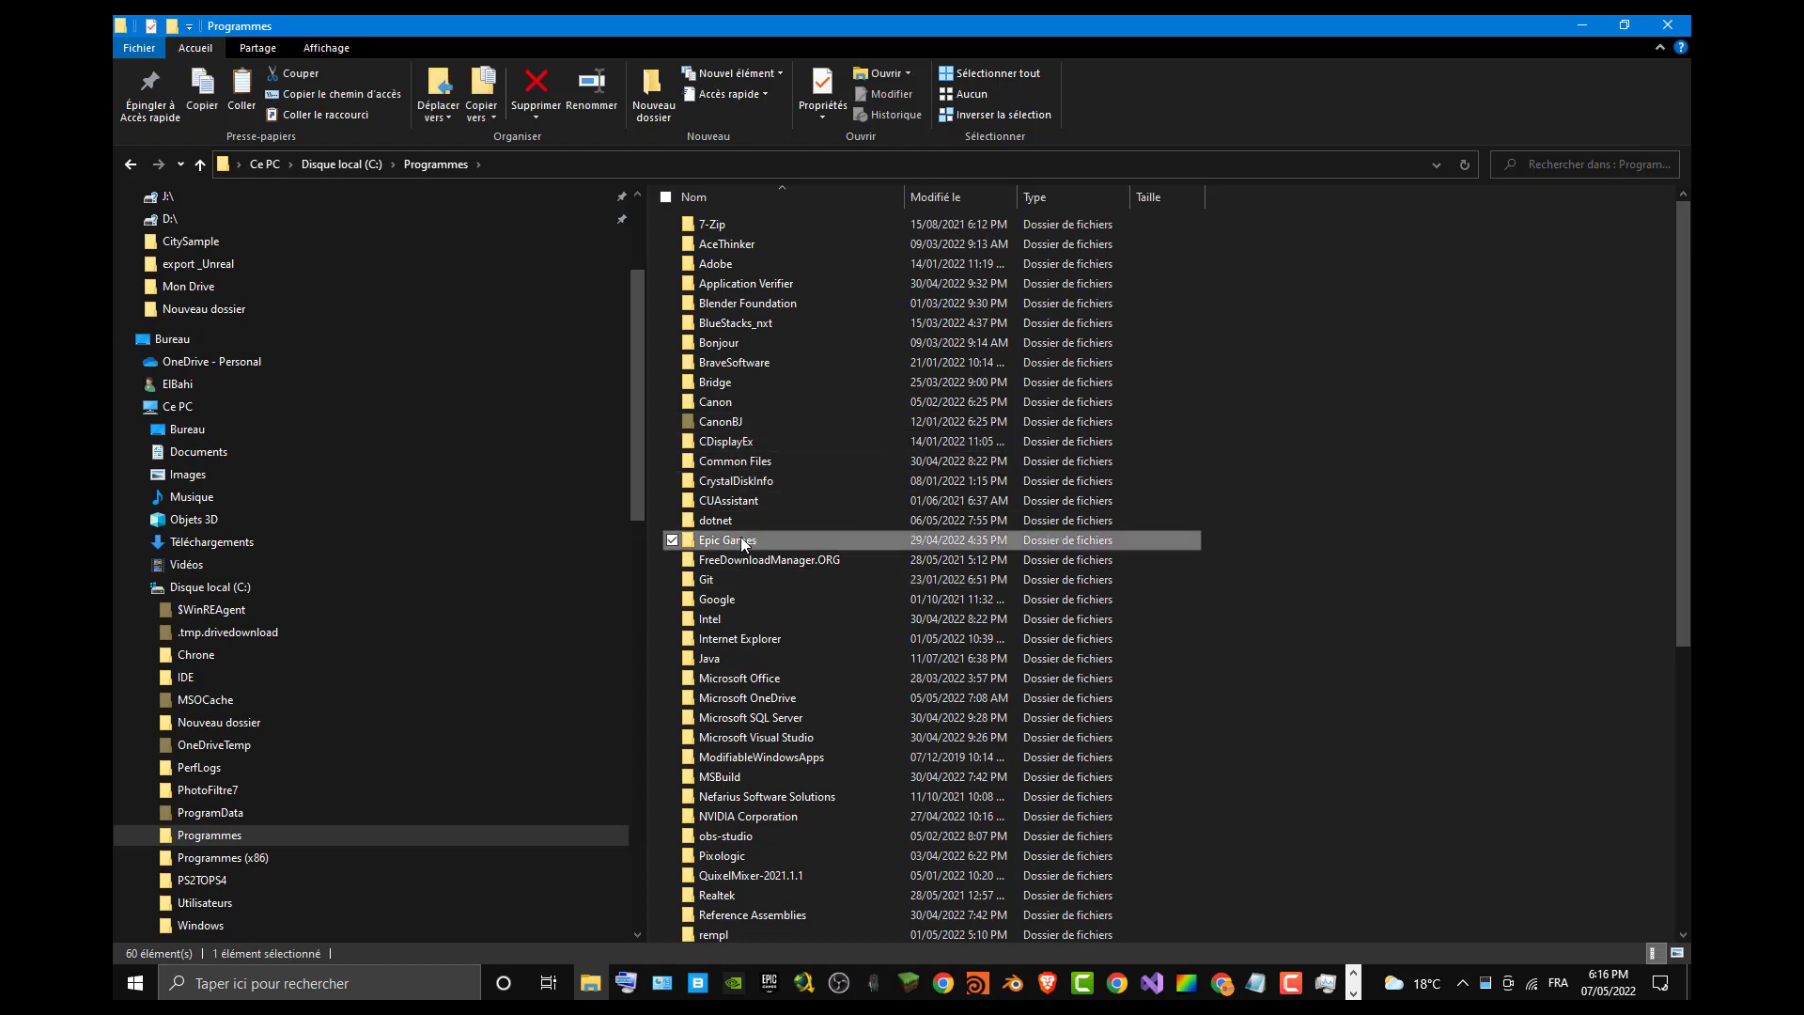
double_click(752, 243)
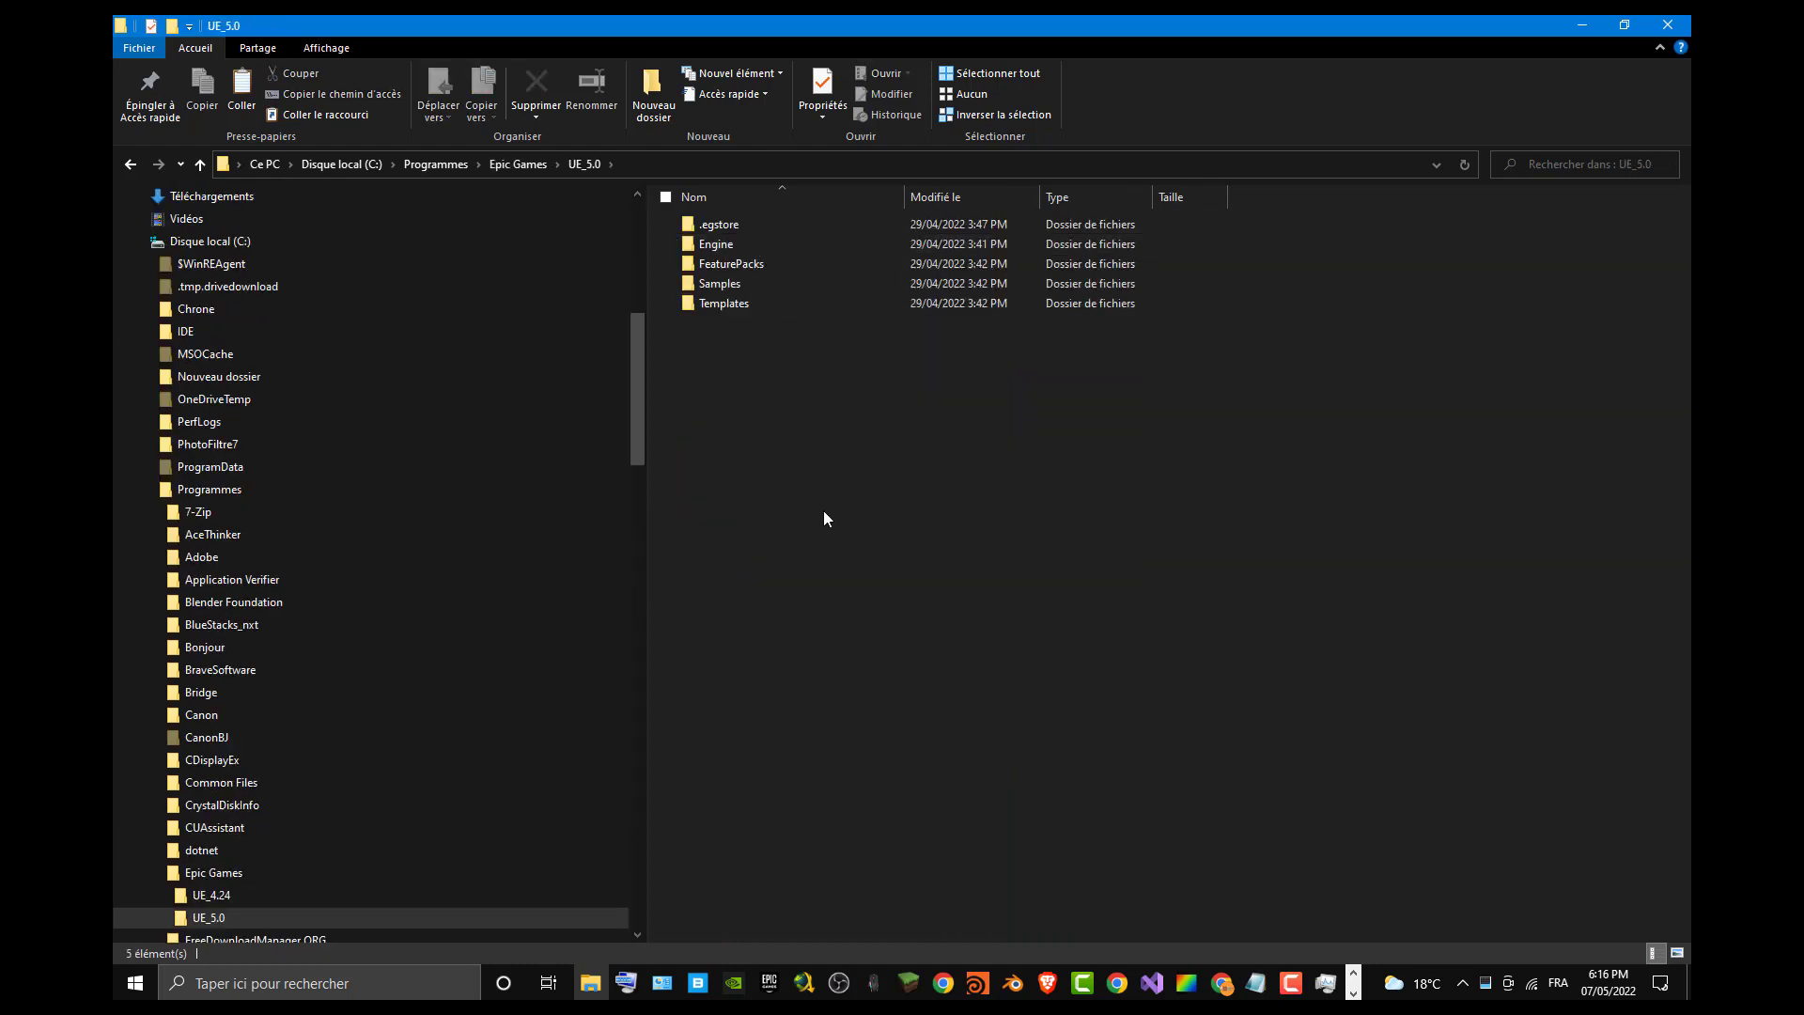
double_click(780, 245)
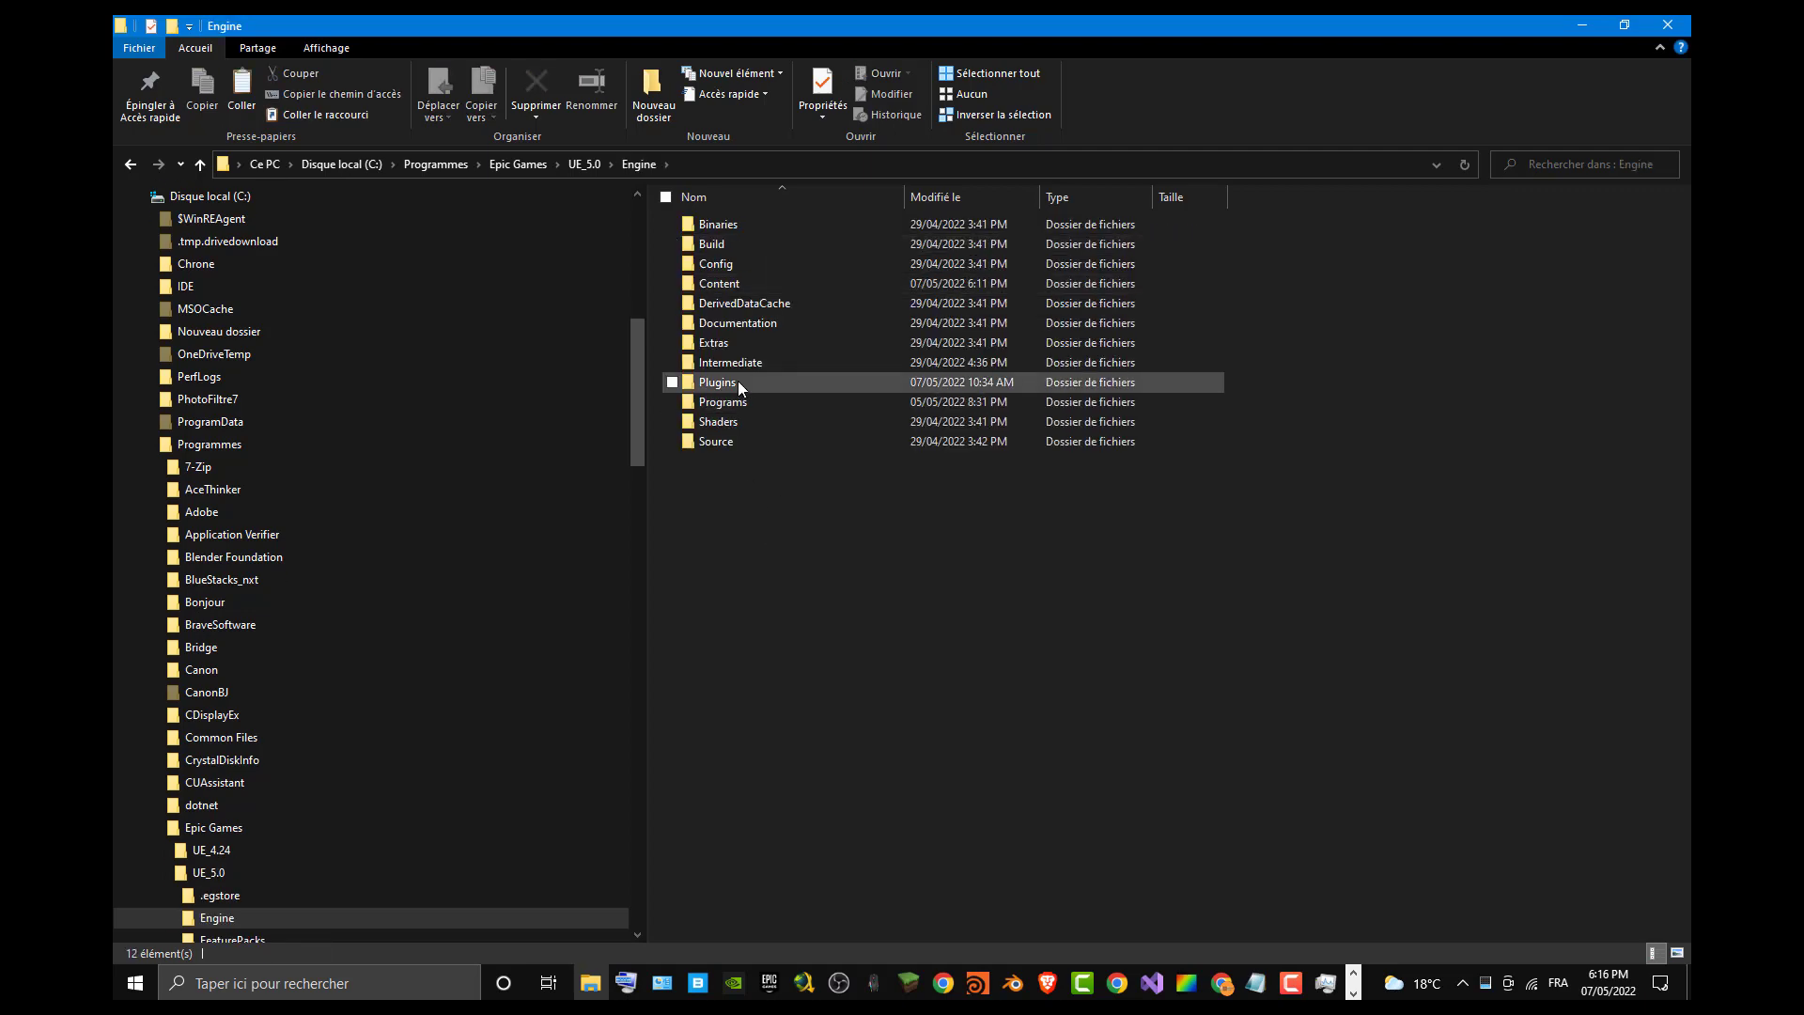
double_click(737, 382)
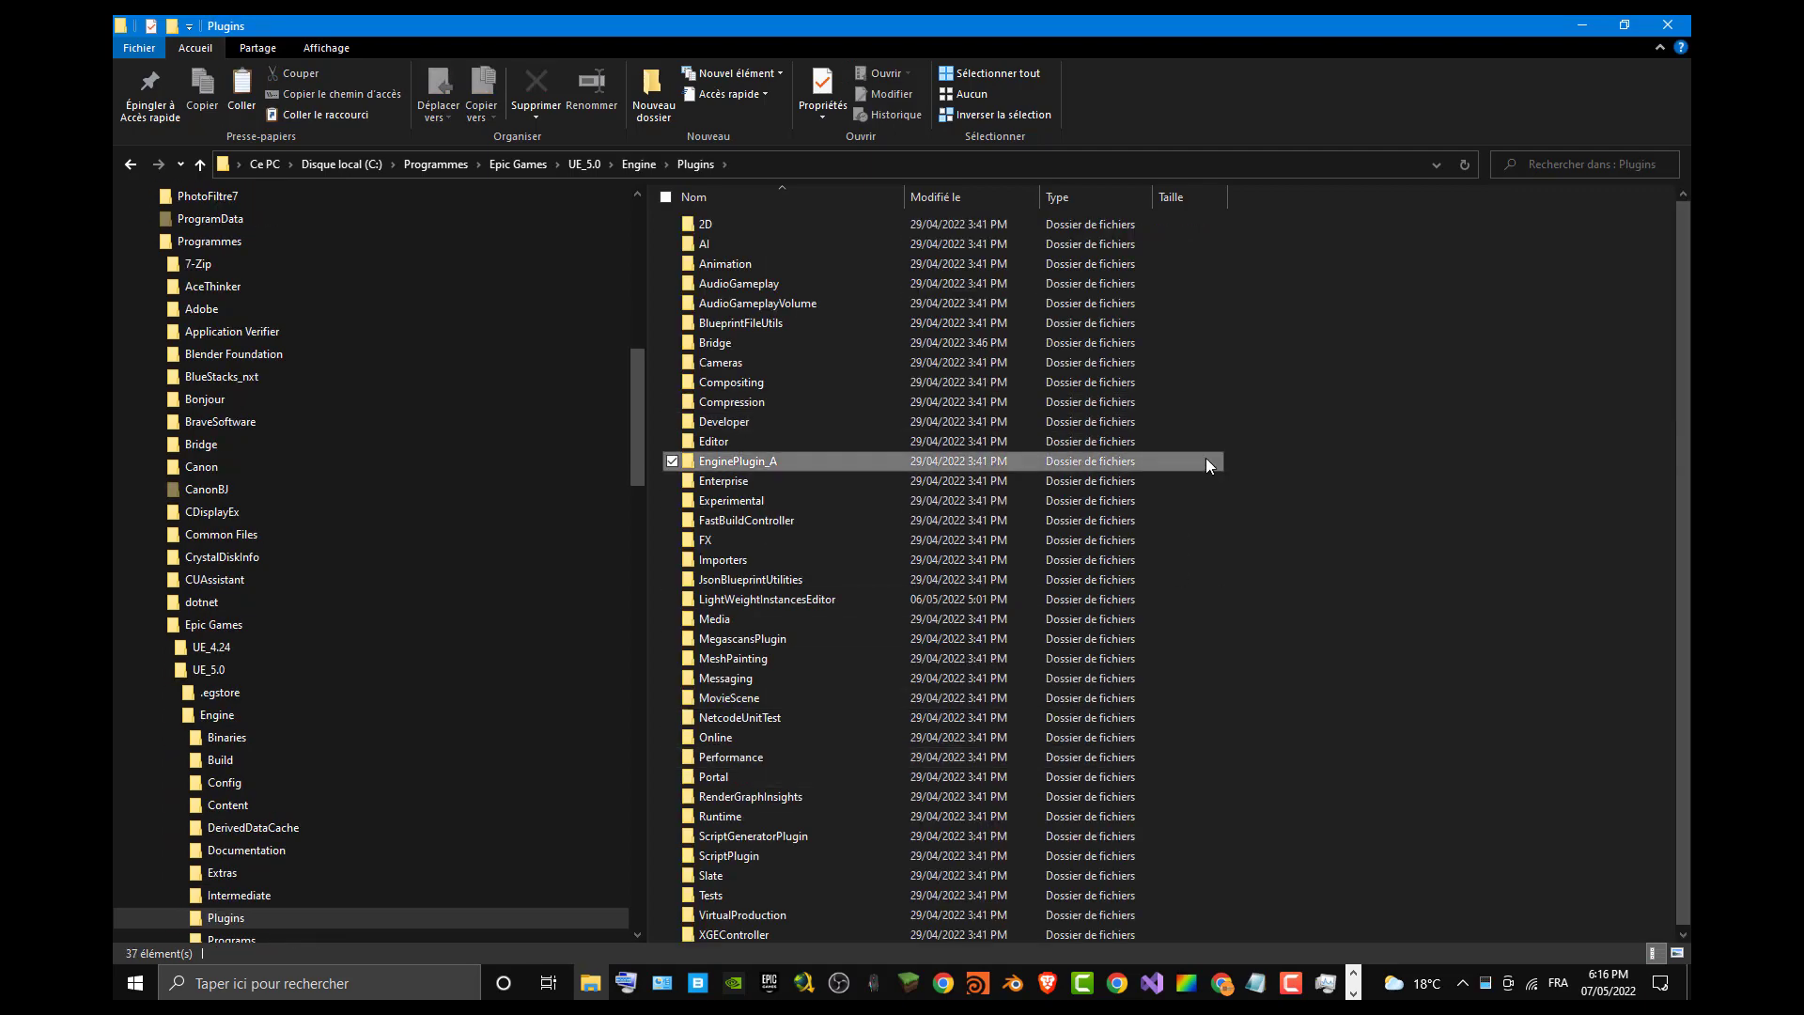
right_click(1437, 285)
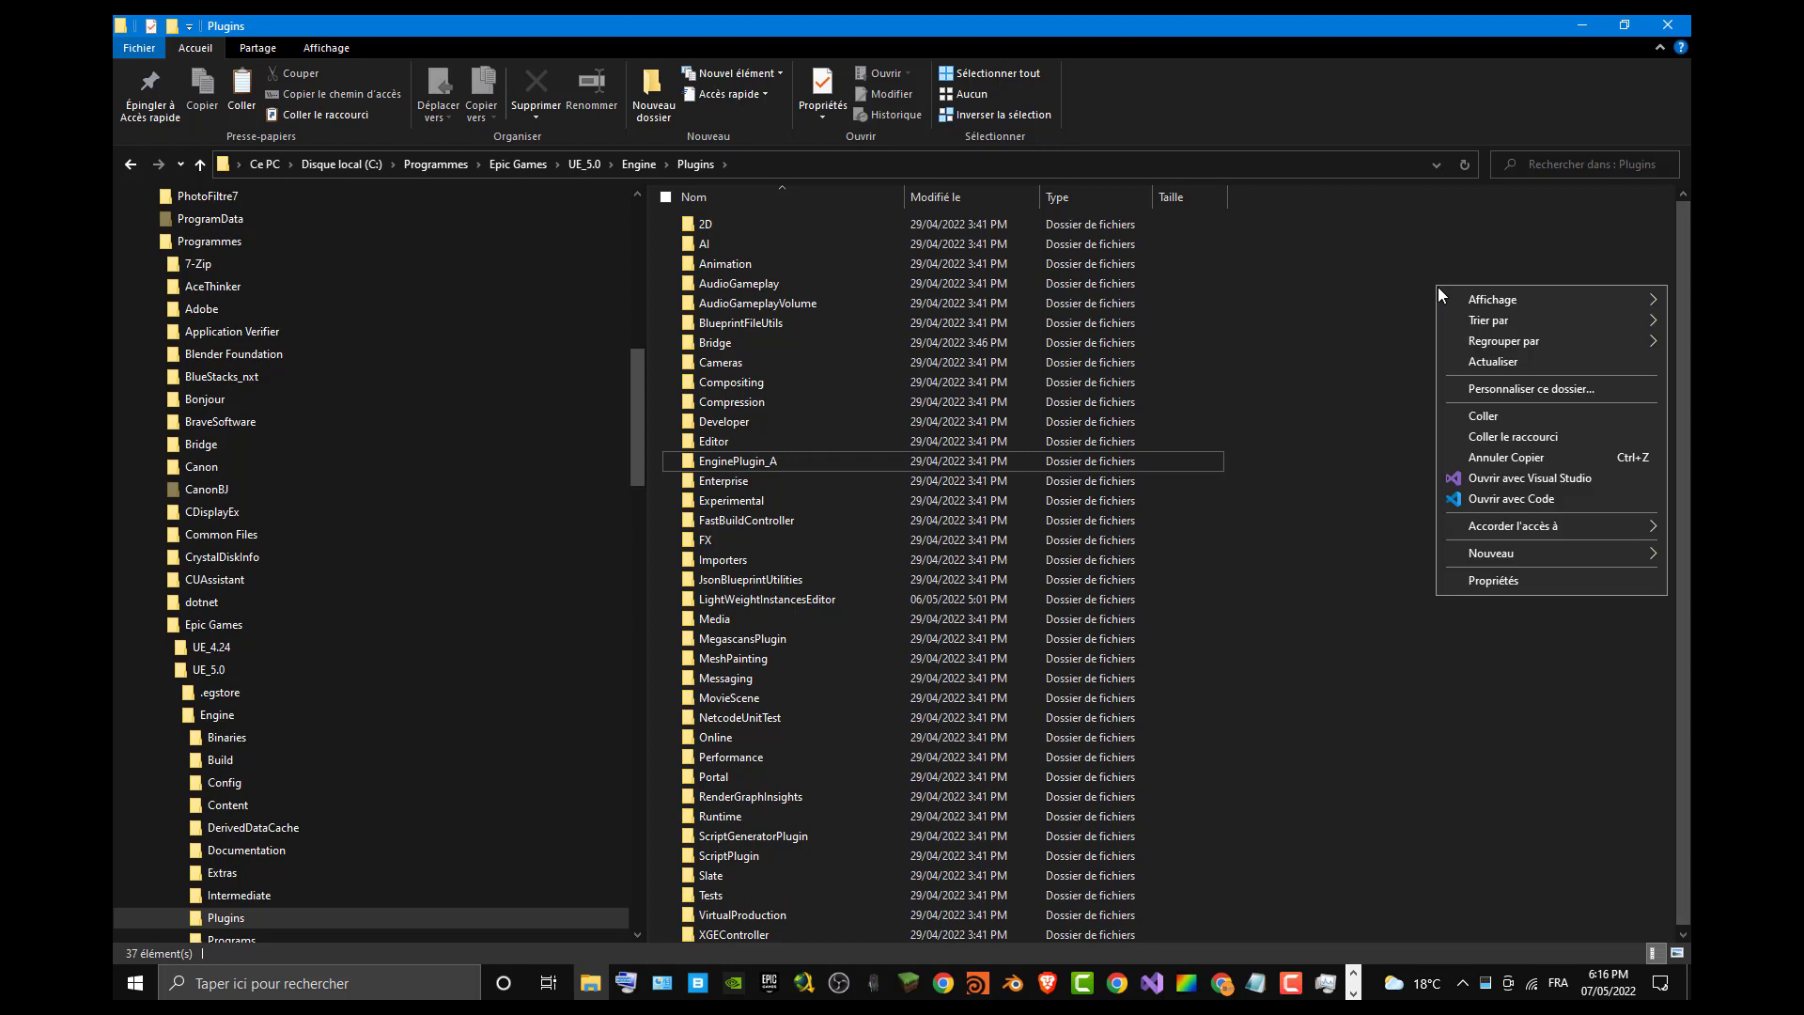
click(1503, 420)
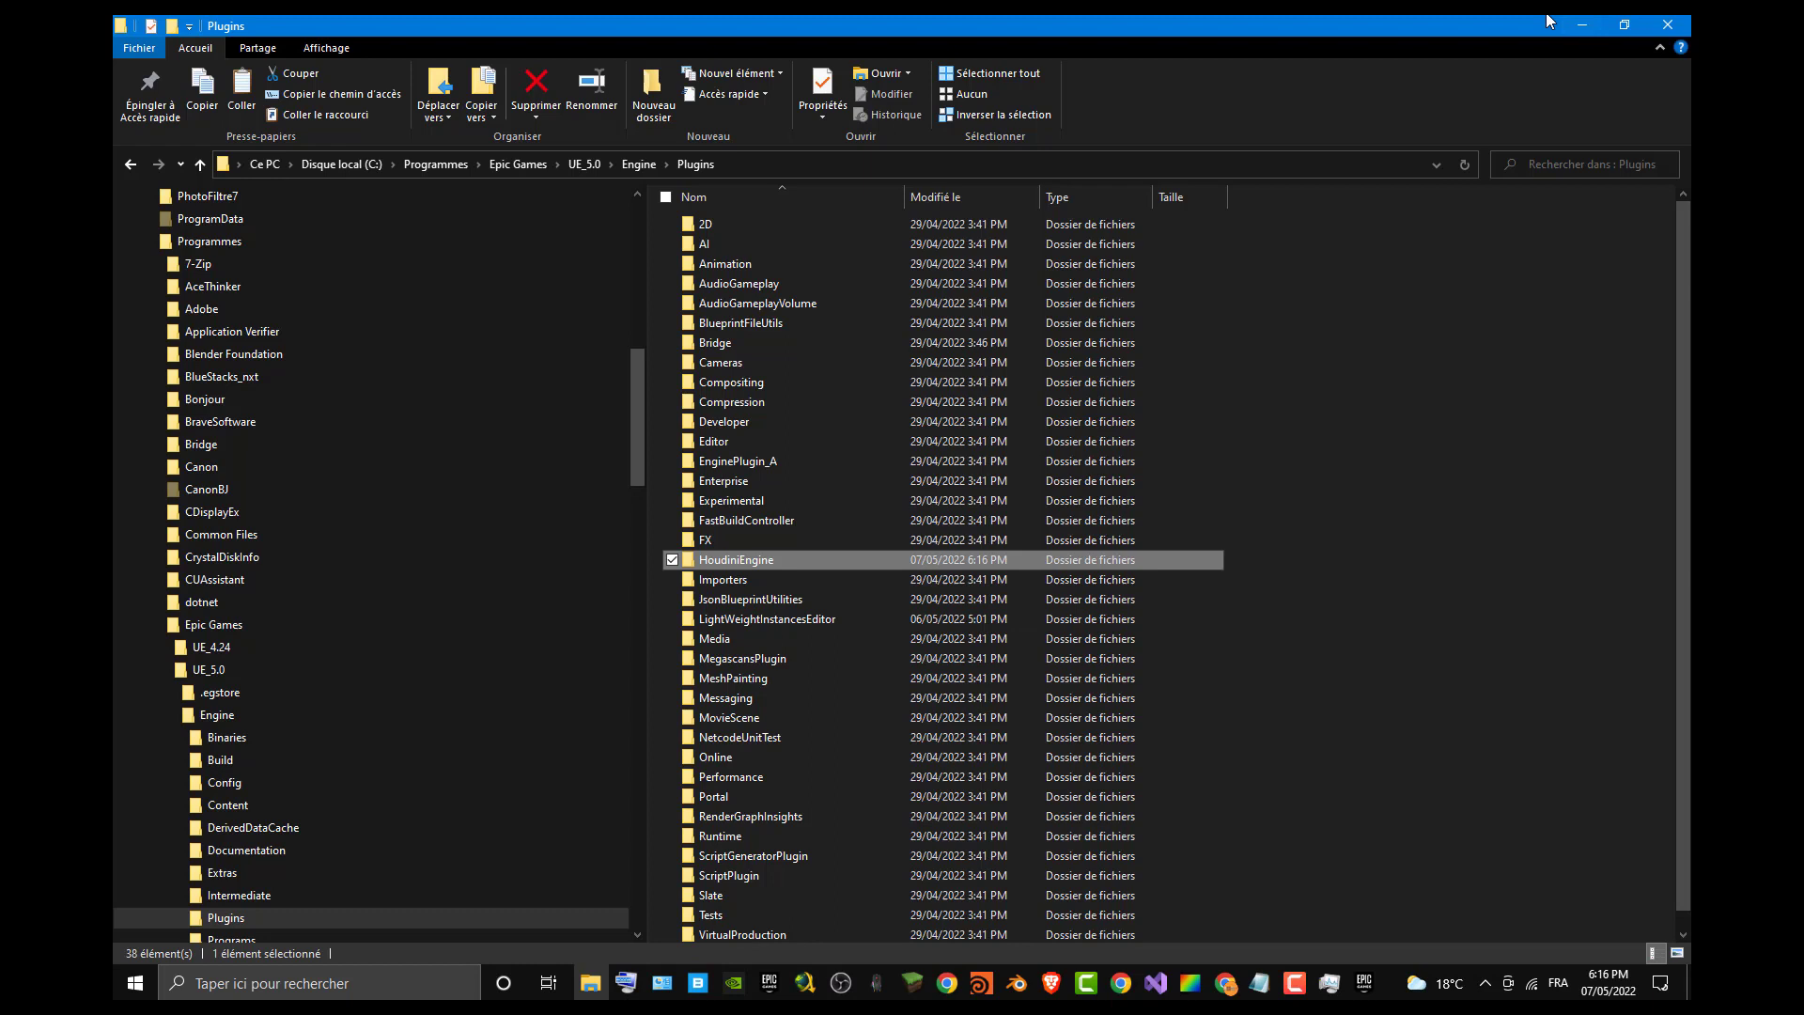
Step: In the Unreal Editor, search the plugin list for "houdi" to check the Houdini Engine v2 plugin, and close the plugin window
mouse_move(1365, 978)
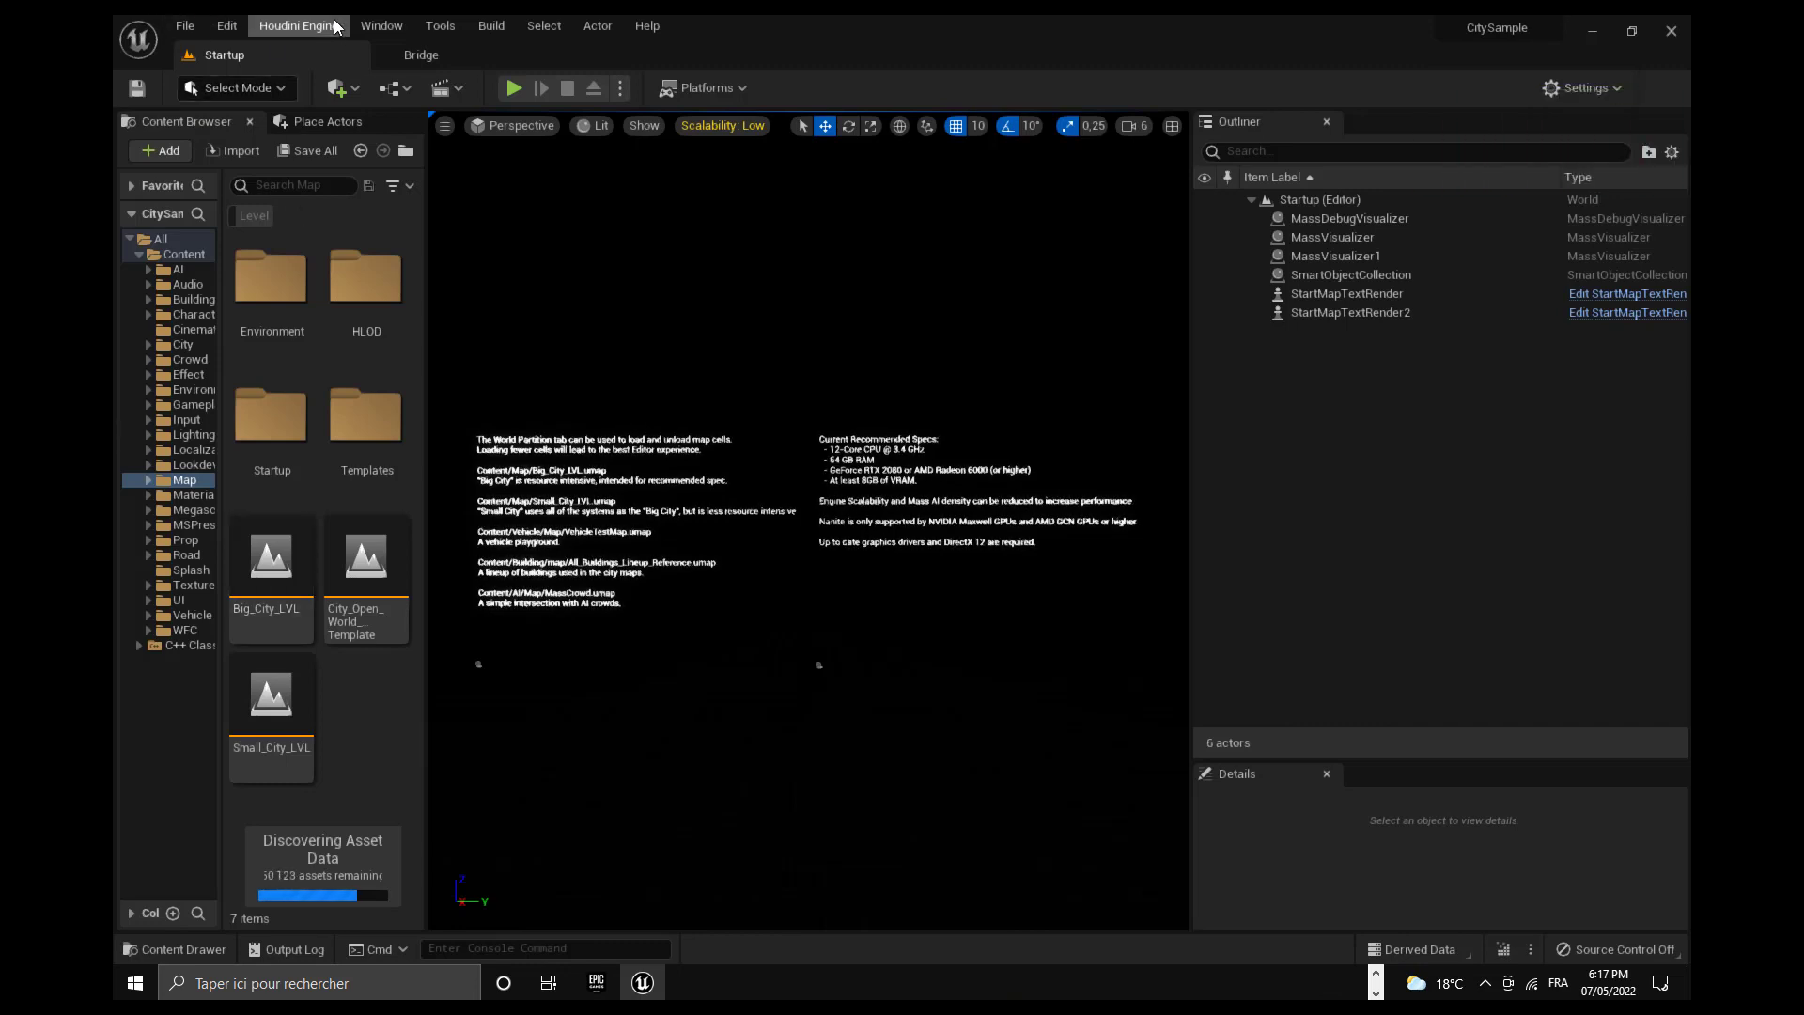
click(1626, 88)
click(1626, 87)
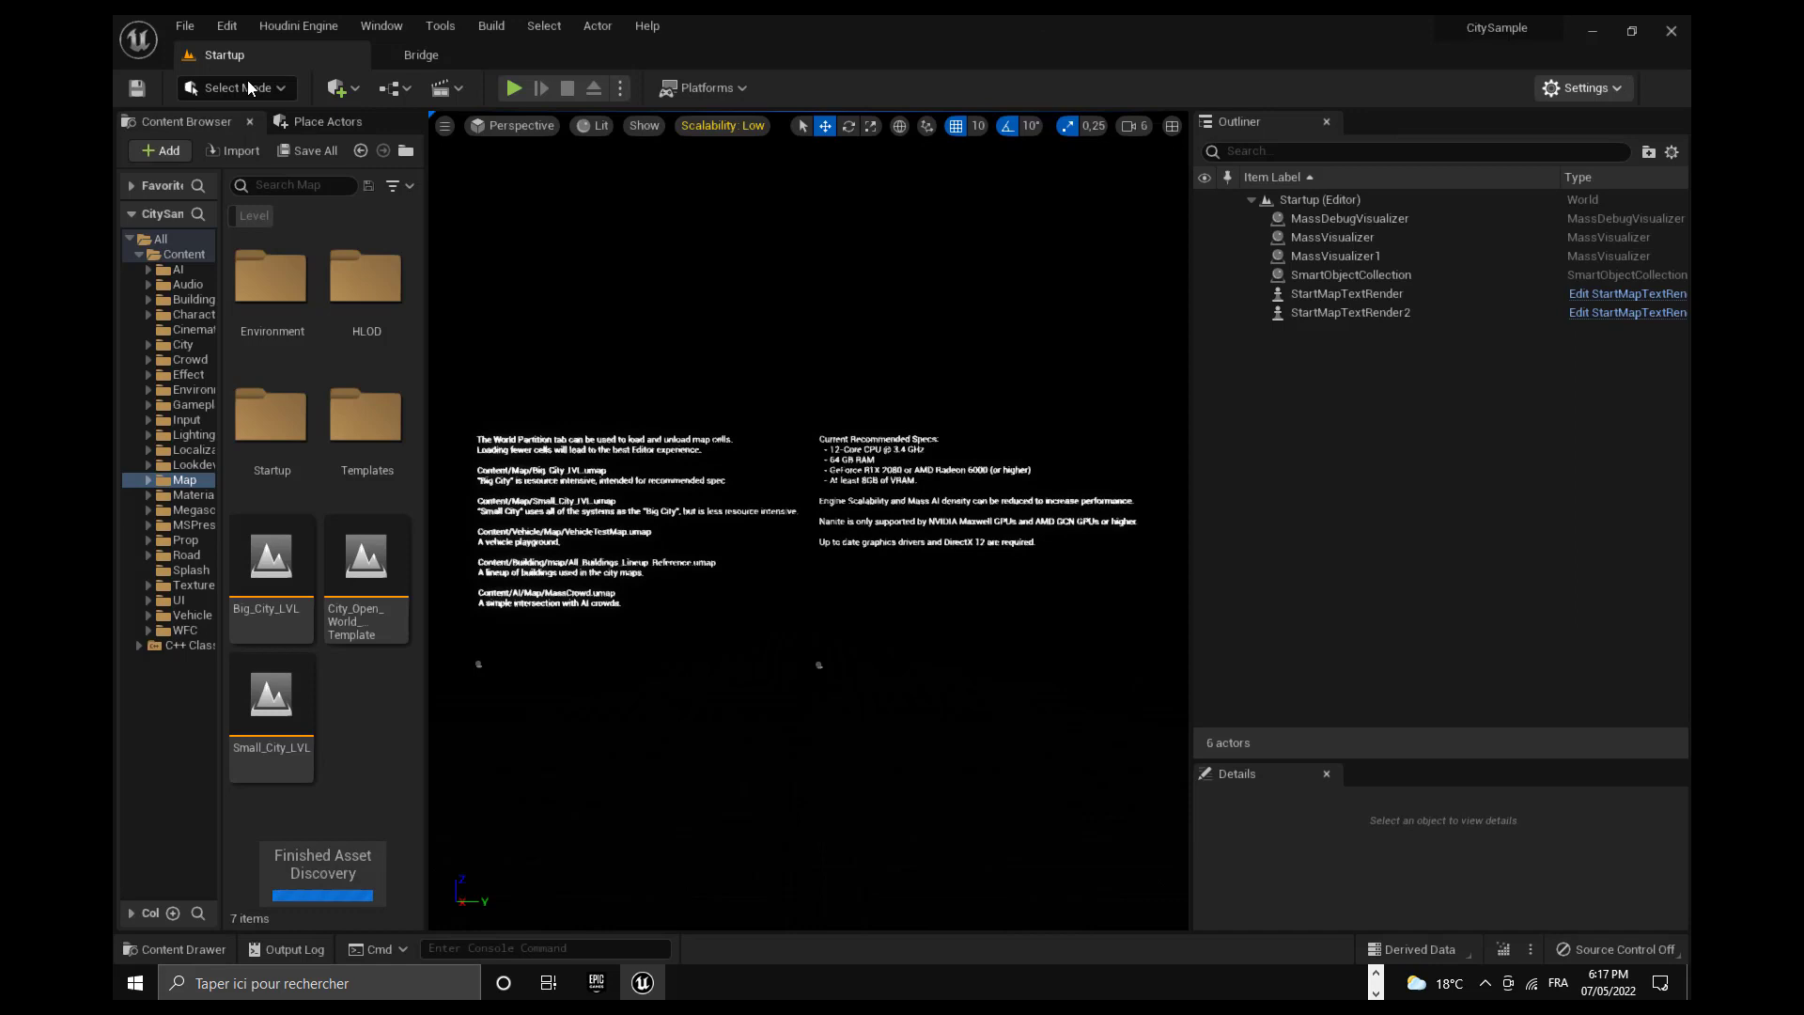
click(363, 32)
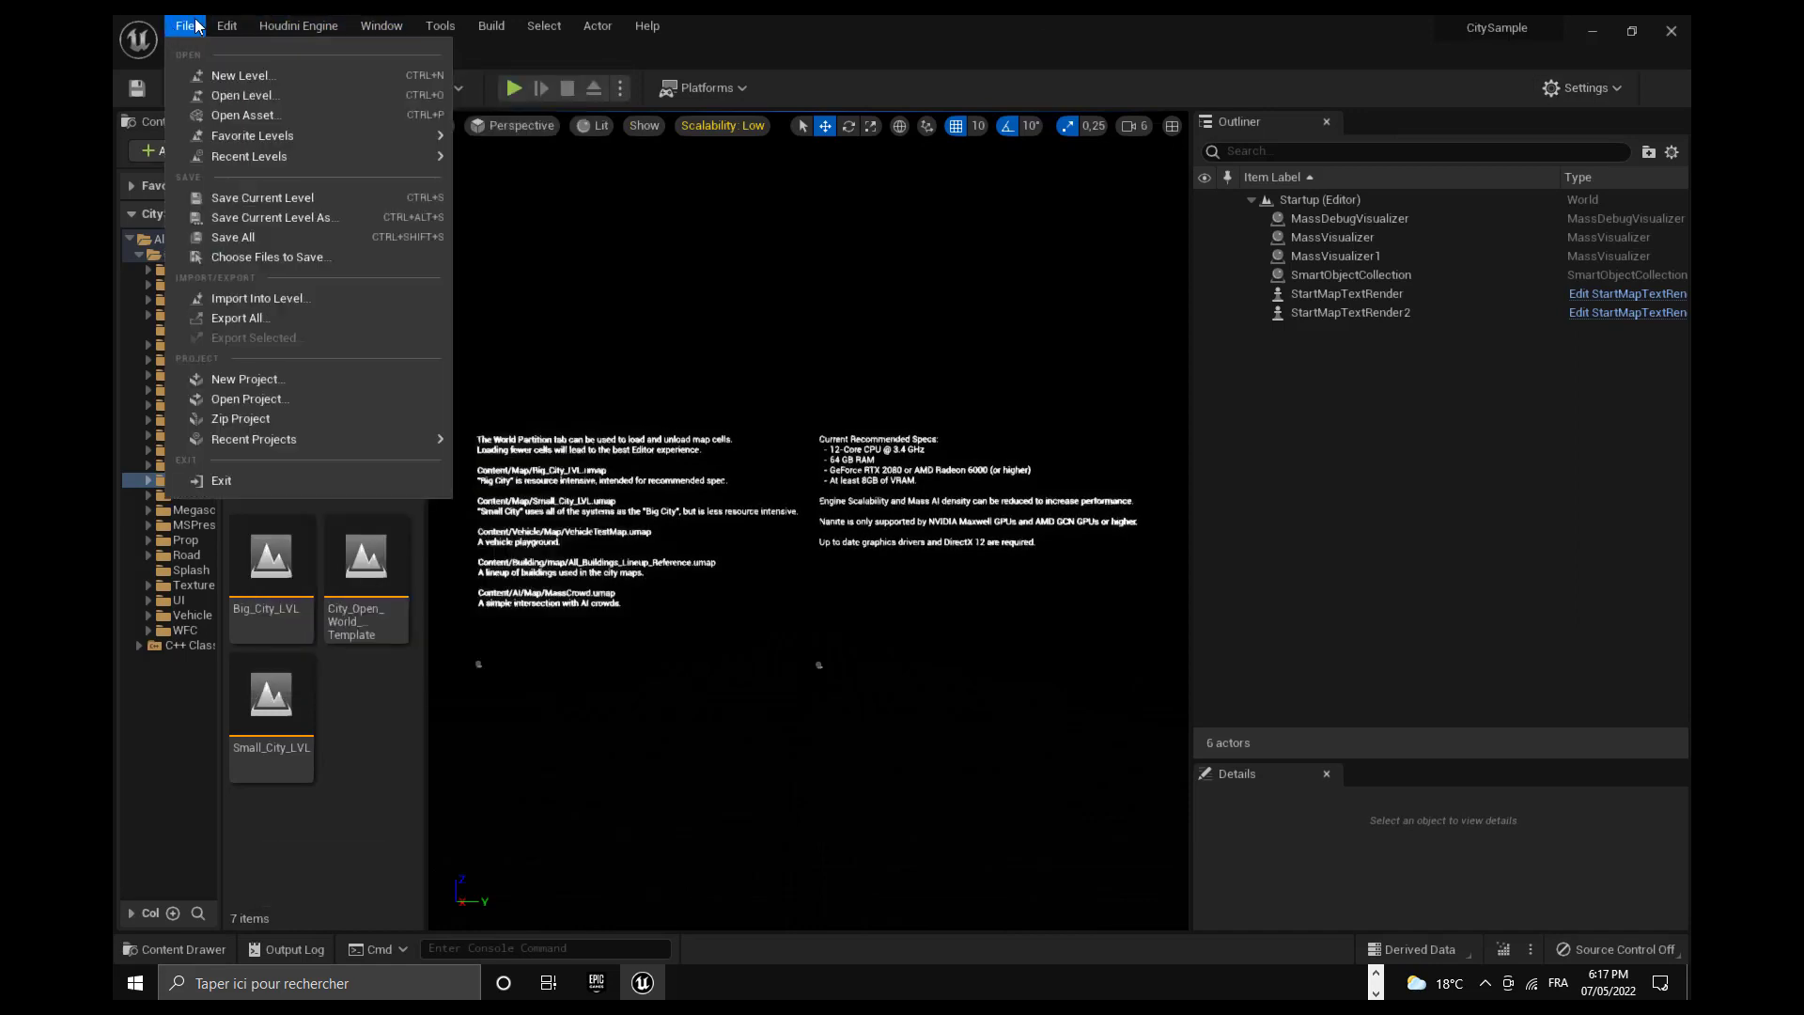
mouse_move(222, 30)
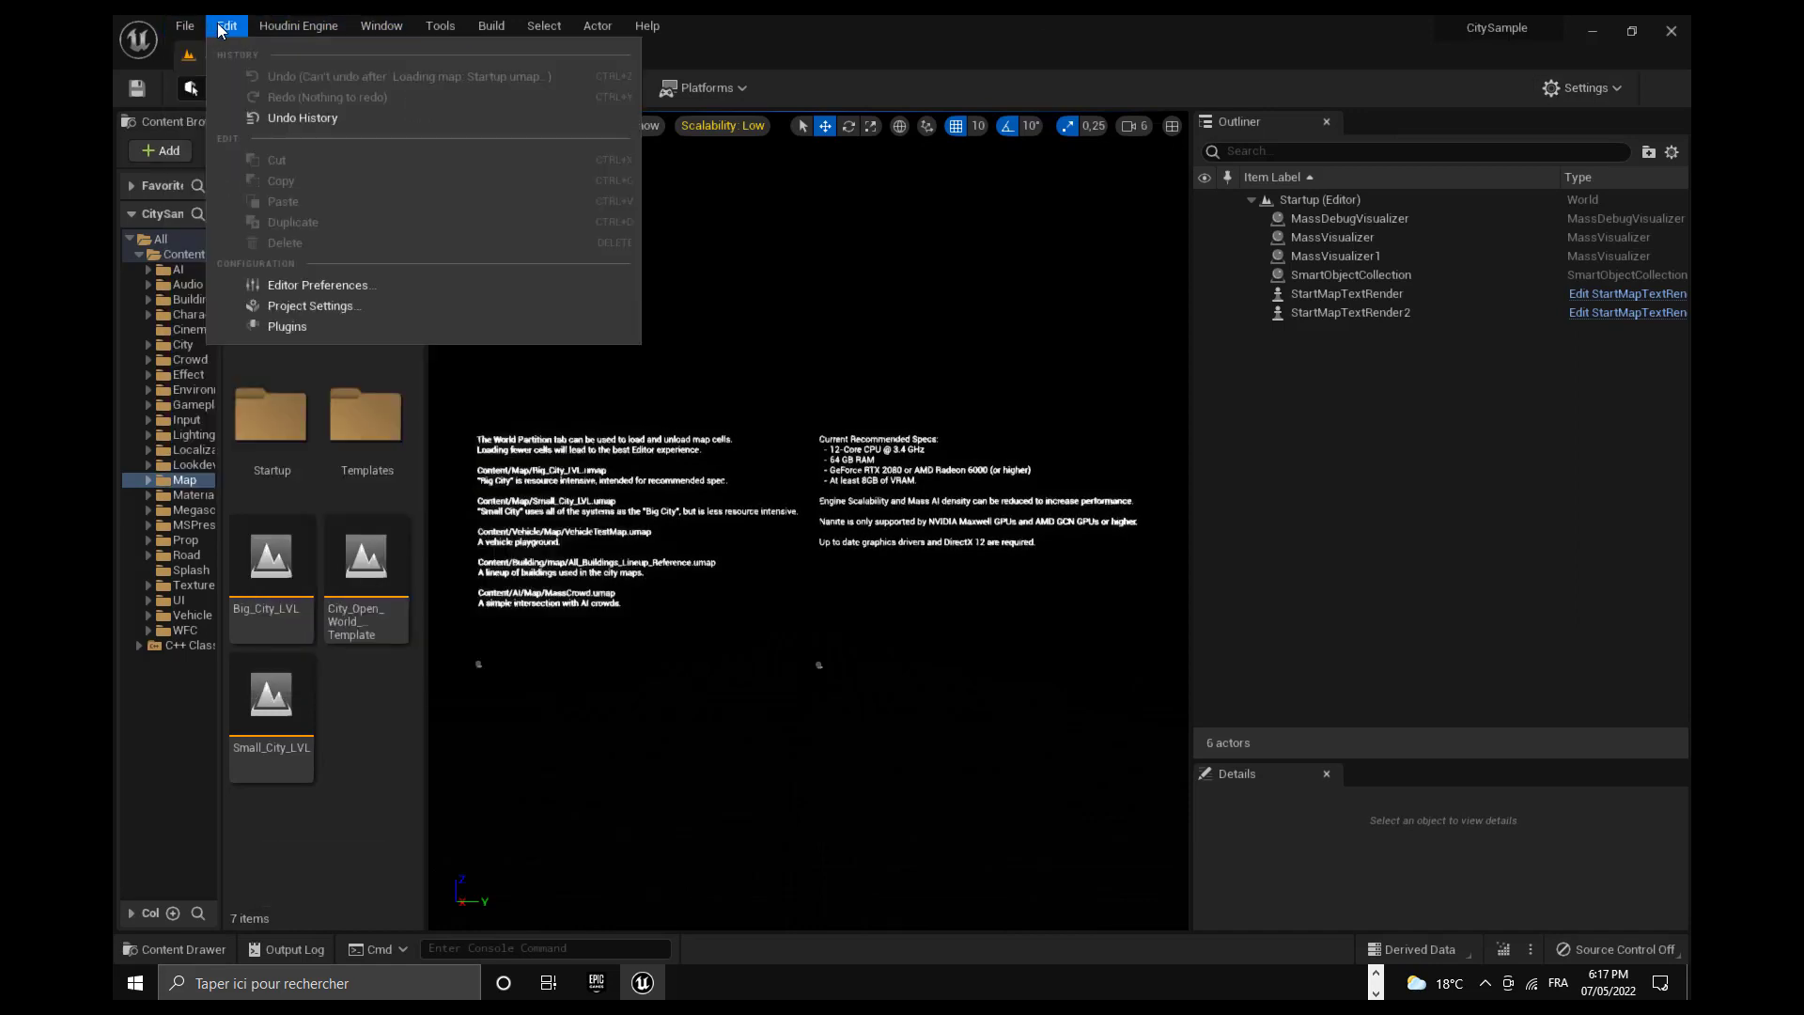
click(290, 327)
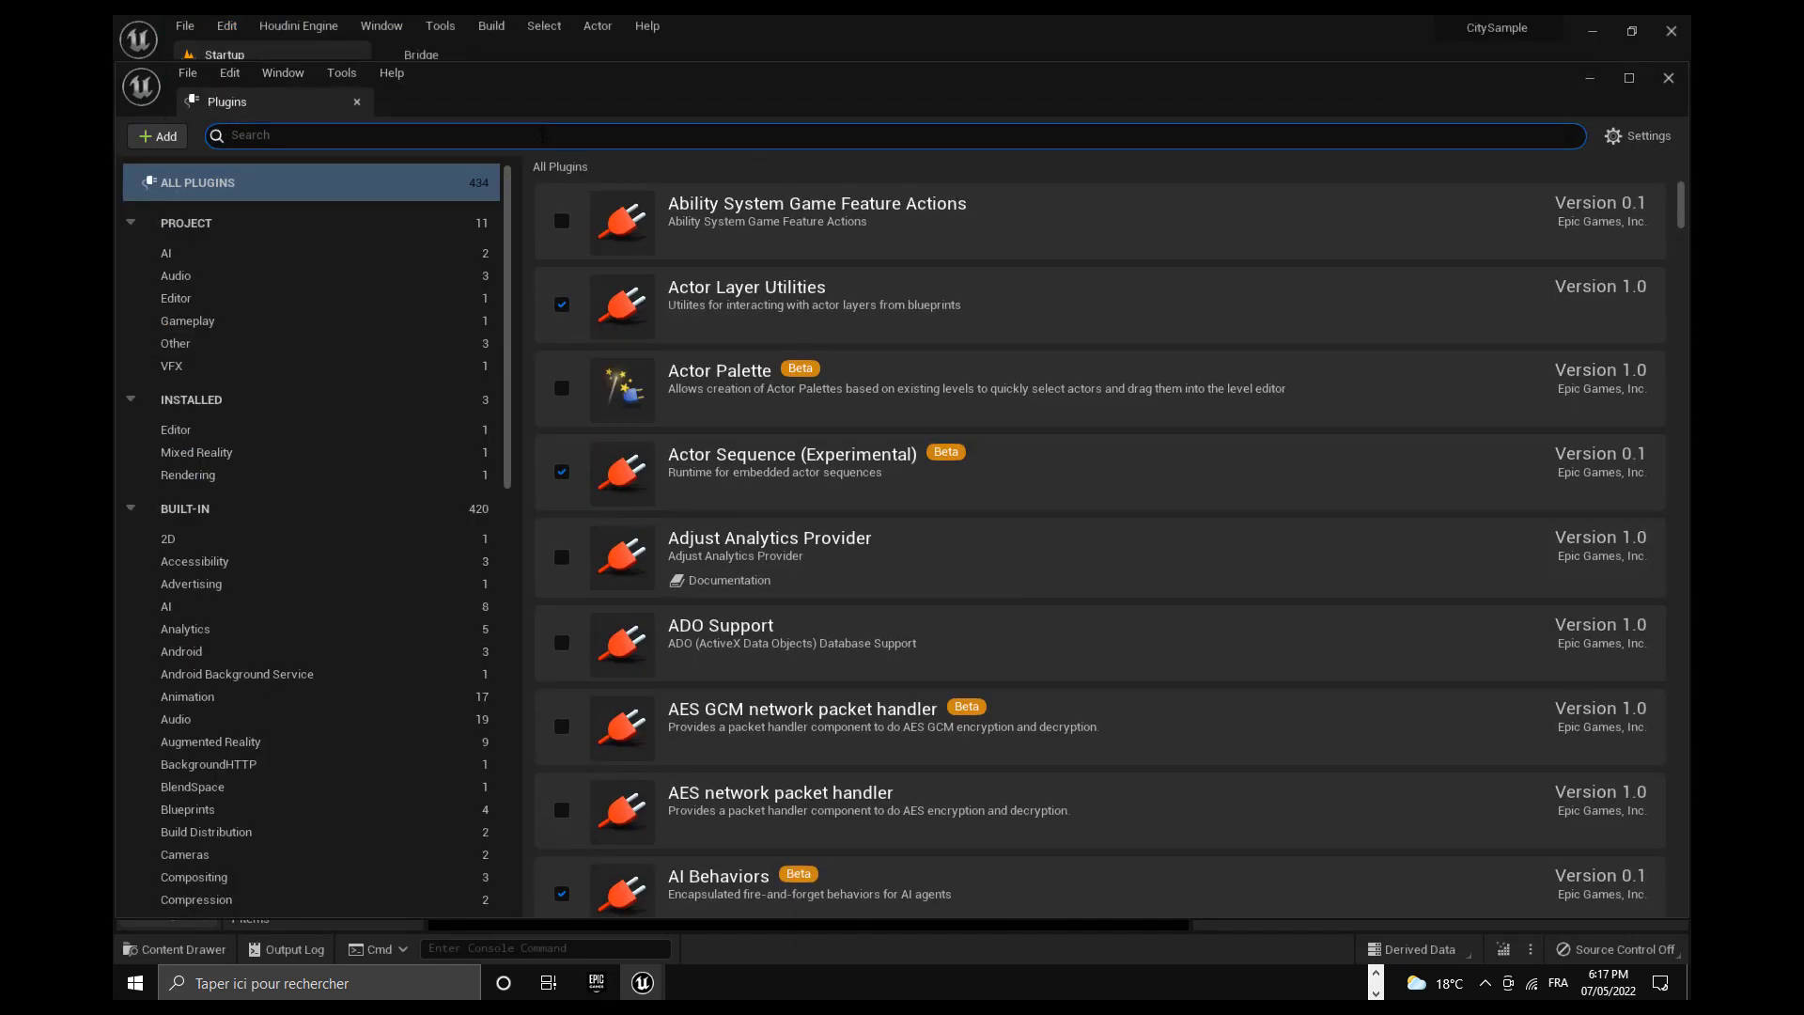
click(542, 135)
text(houdi)
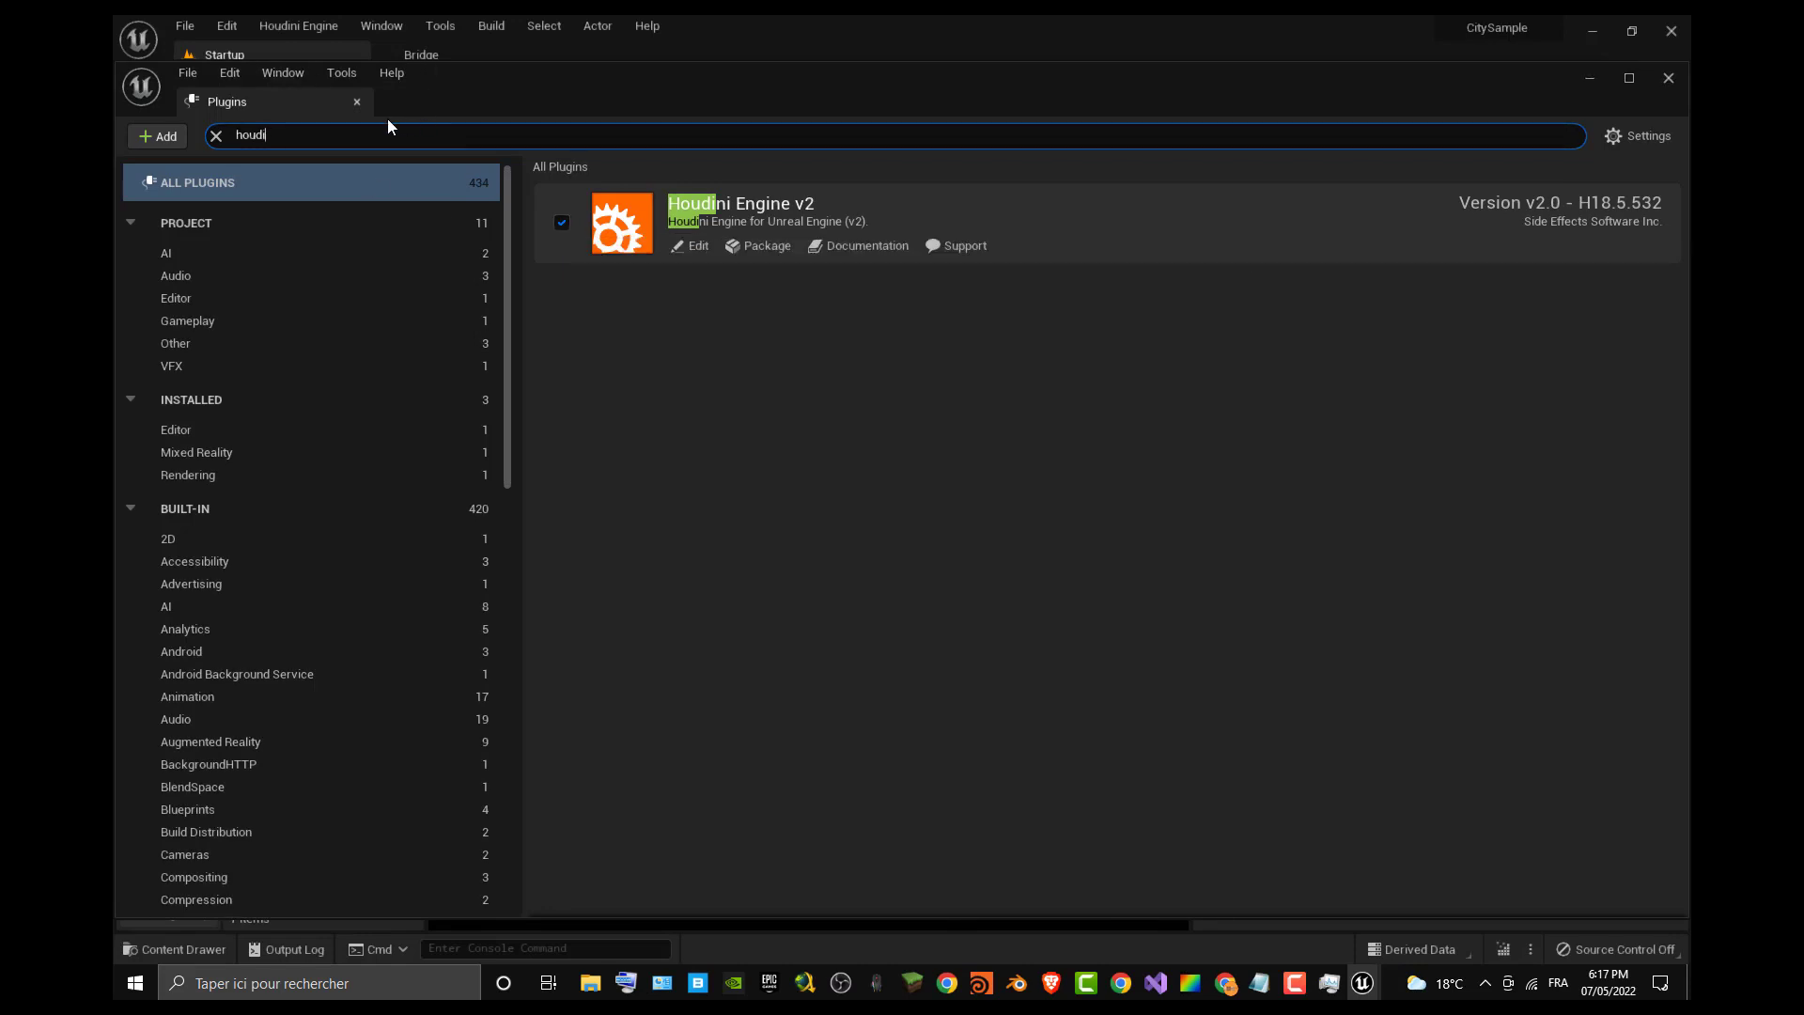
click(357, 100)
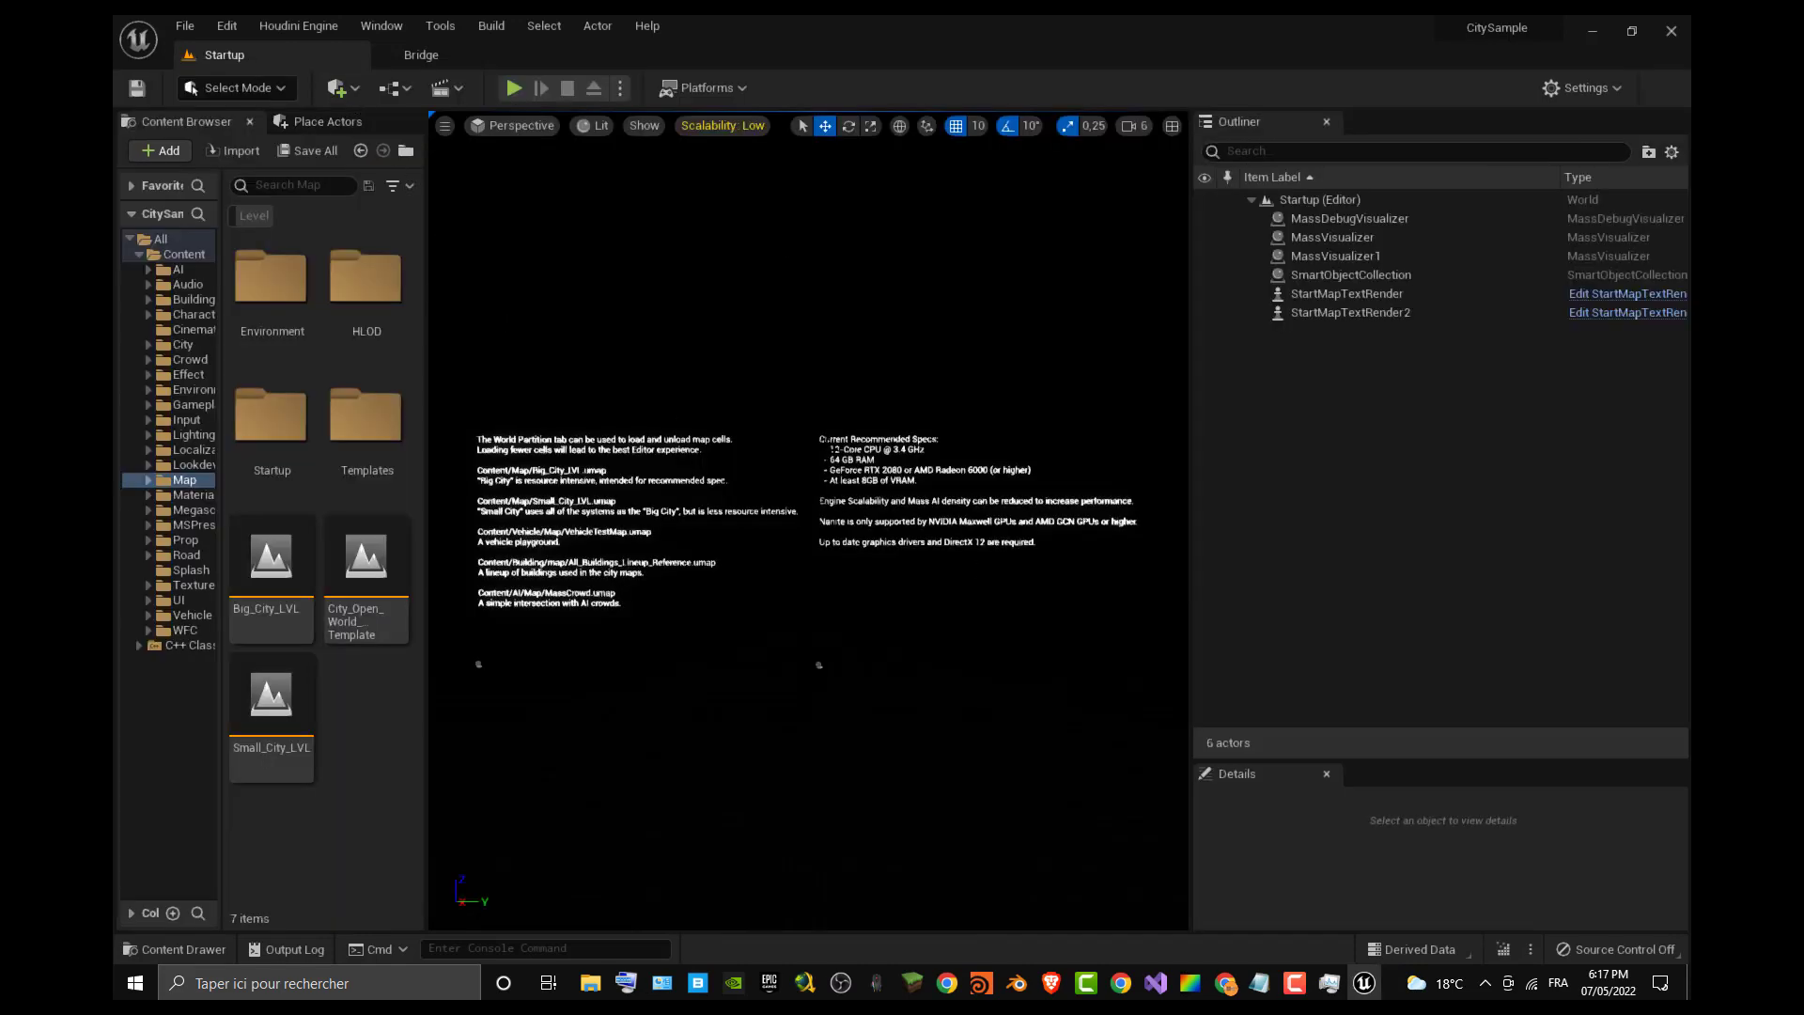
Step: Widen the Content Browser's folder tree, open the Small_City_LVL level from the Map folder, and enlarge the World Partition area
click(277, 707)
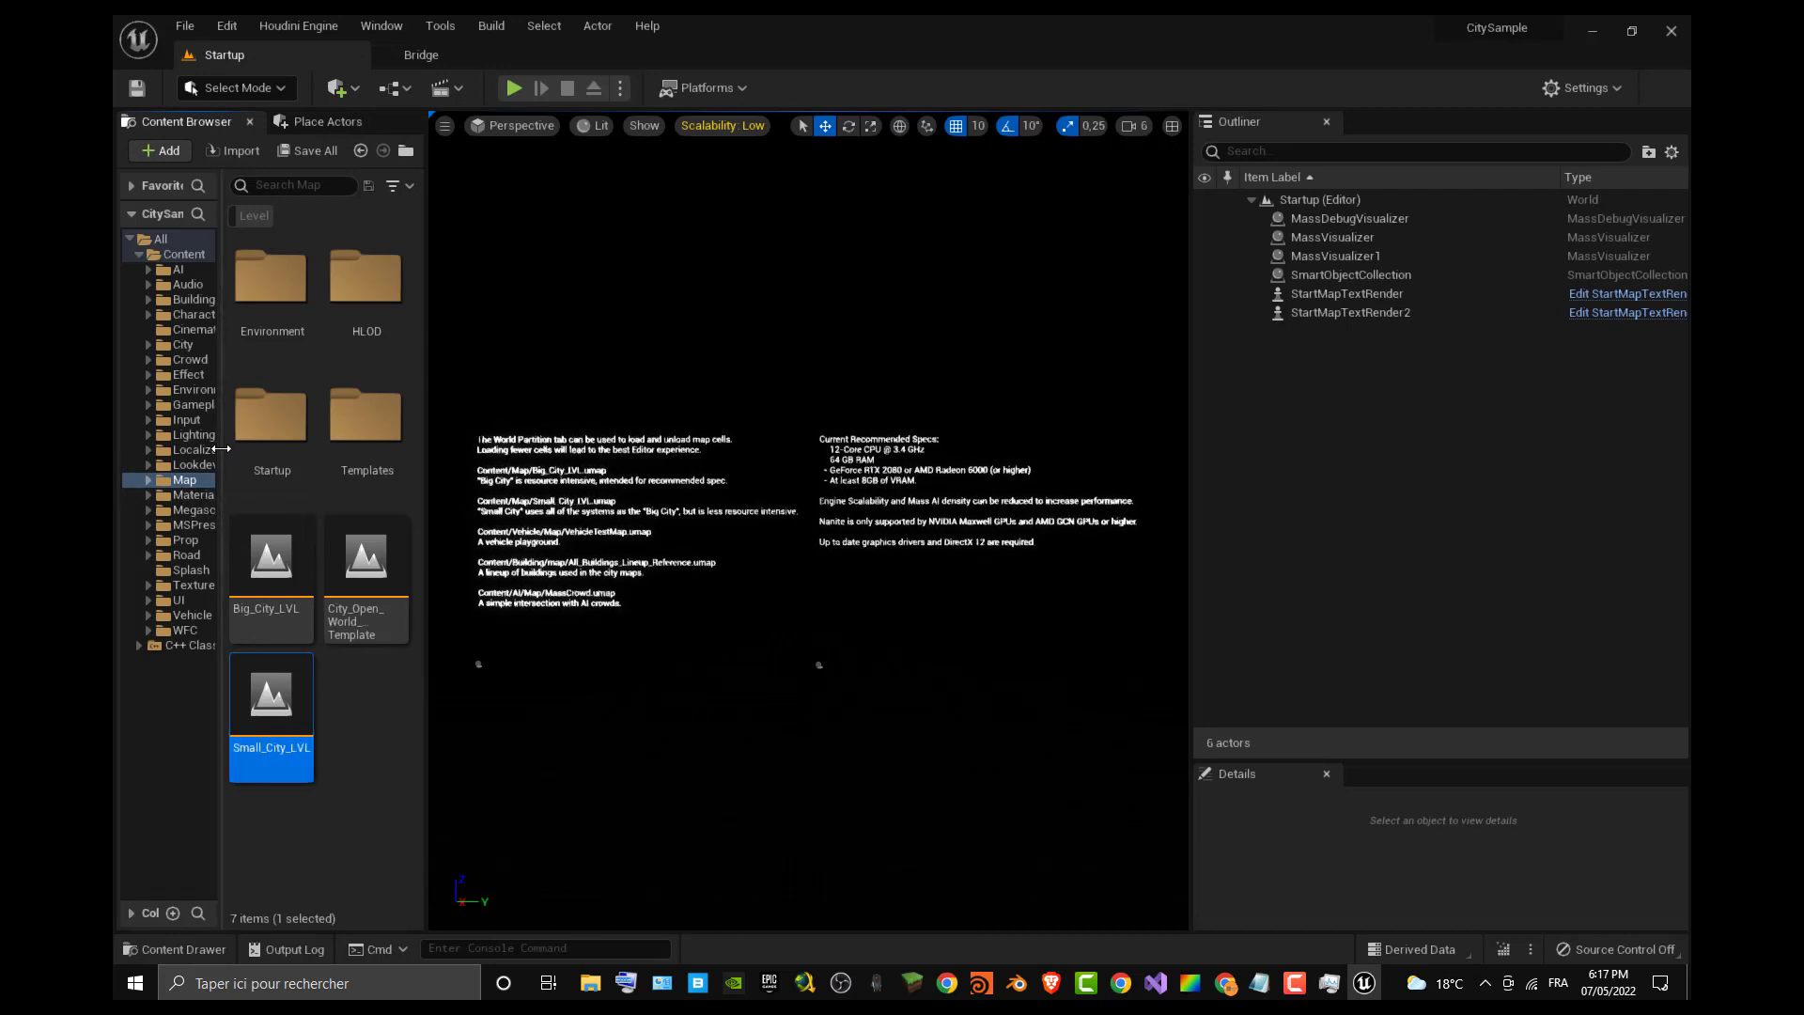
mouse_move(221, 442)
mouse_down()
mouse_move(277, 439)
mouse_move(250, 455)
mouse_up()
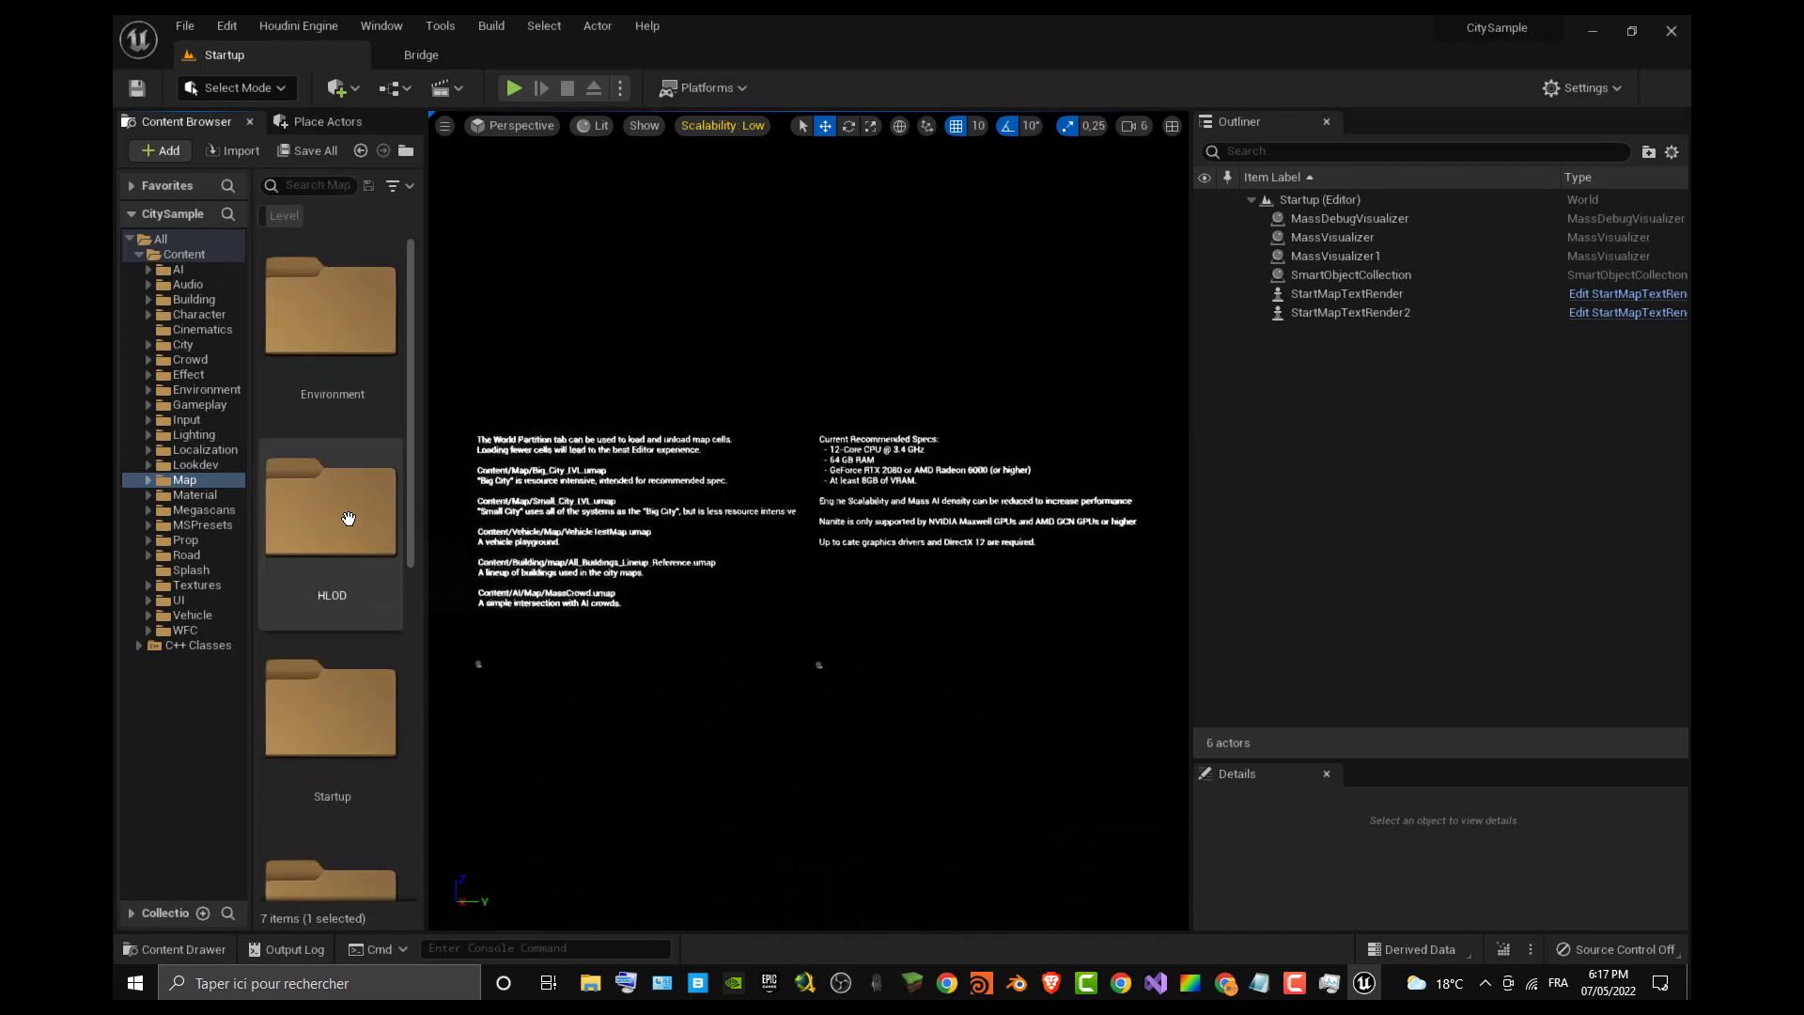
scroll(331, 593, down, 4)
scroll(332, 592, down, 5)
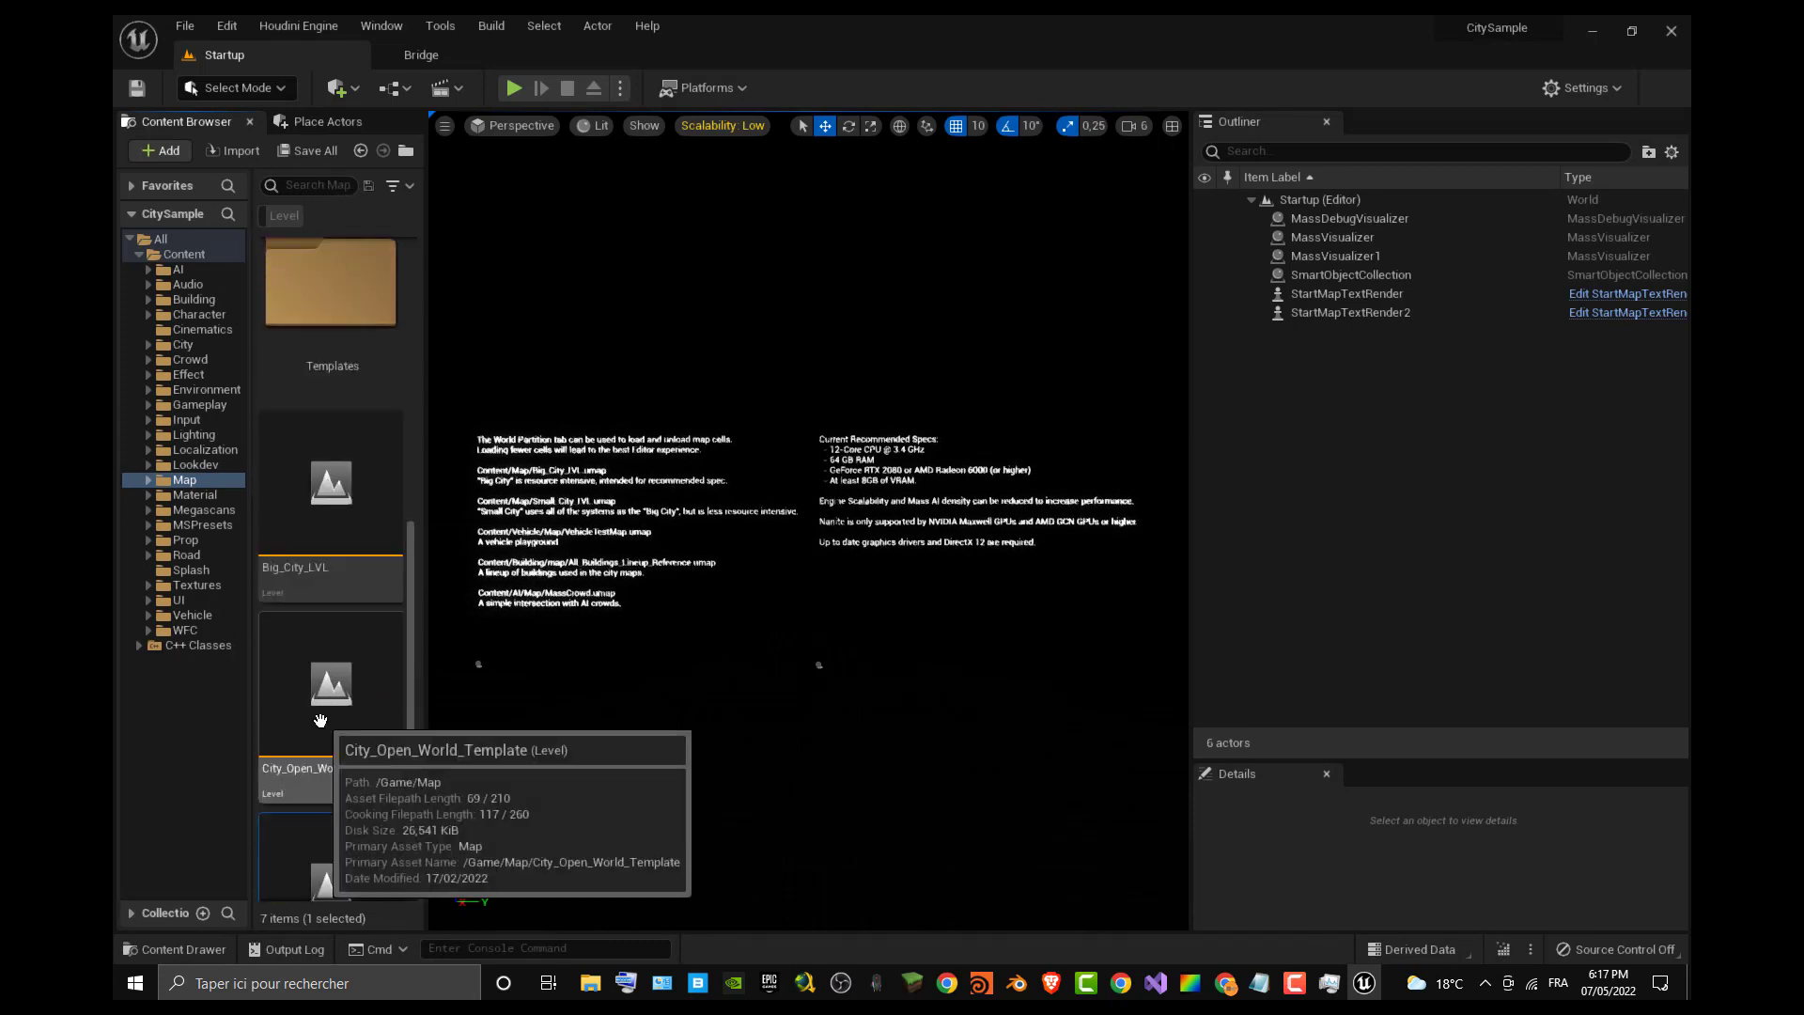
mouse_move(353, 774)
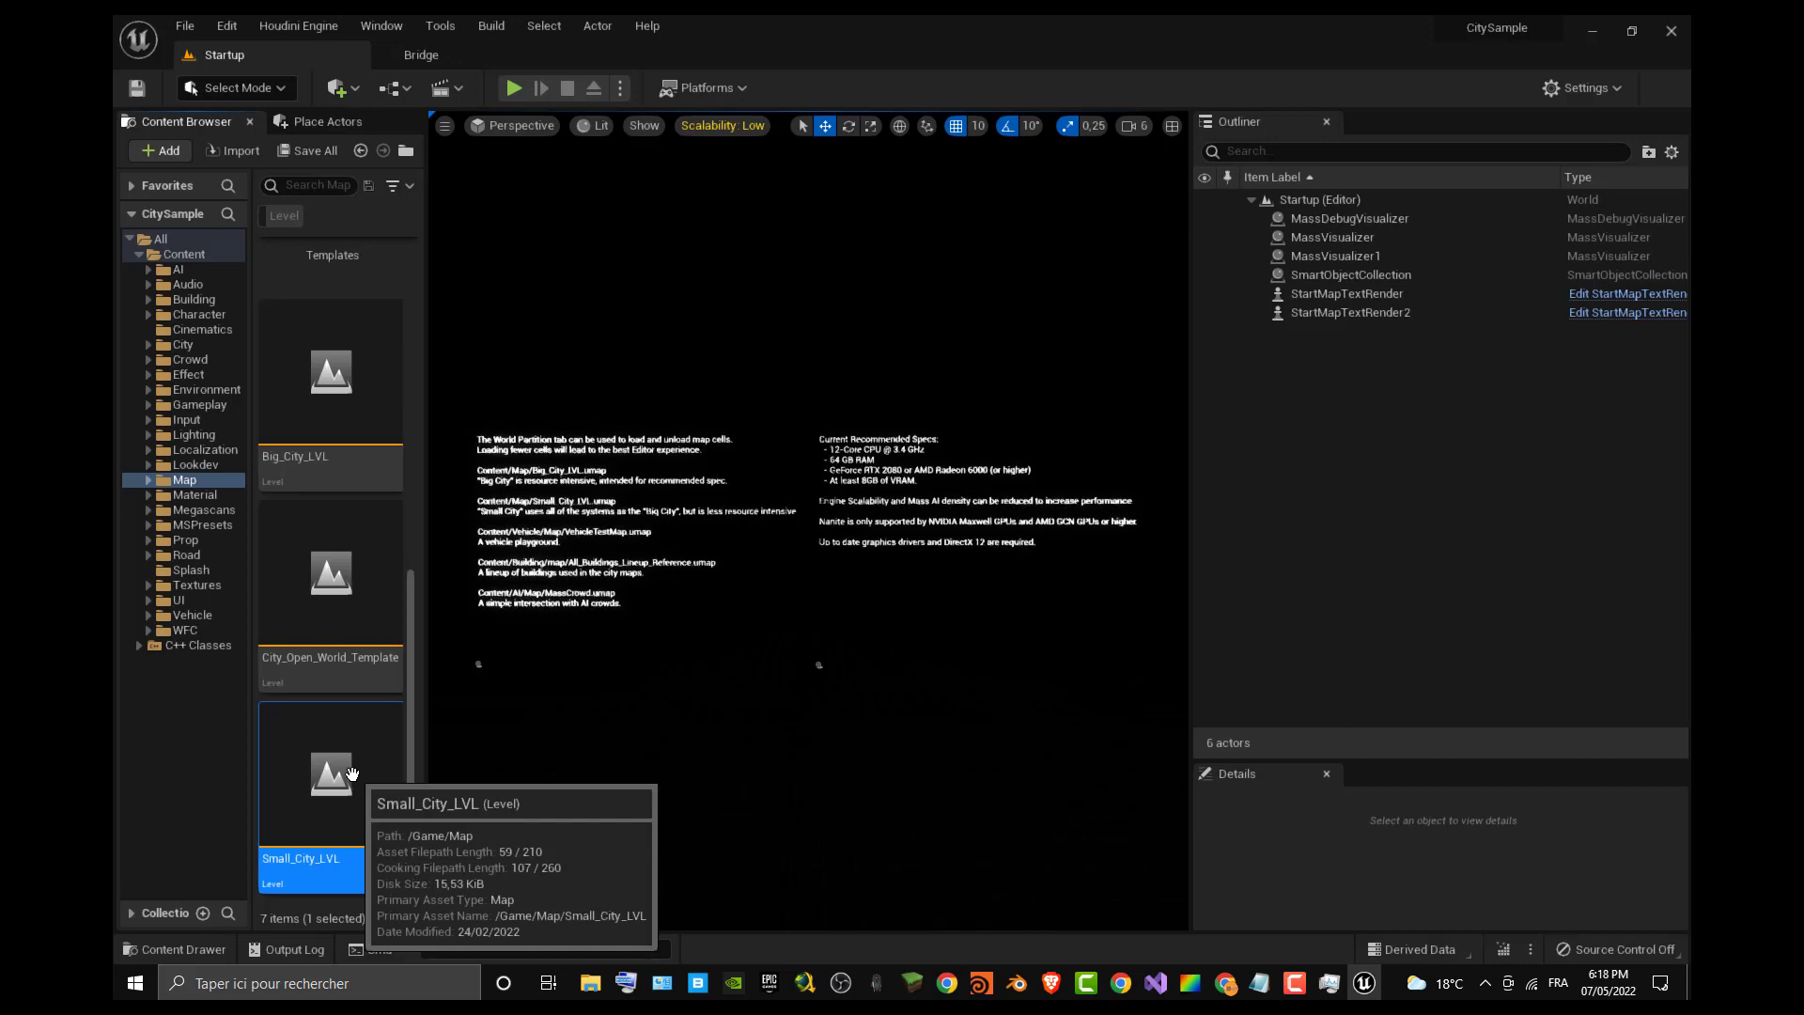
double_click(352, 773)
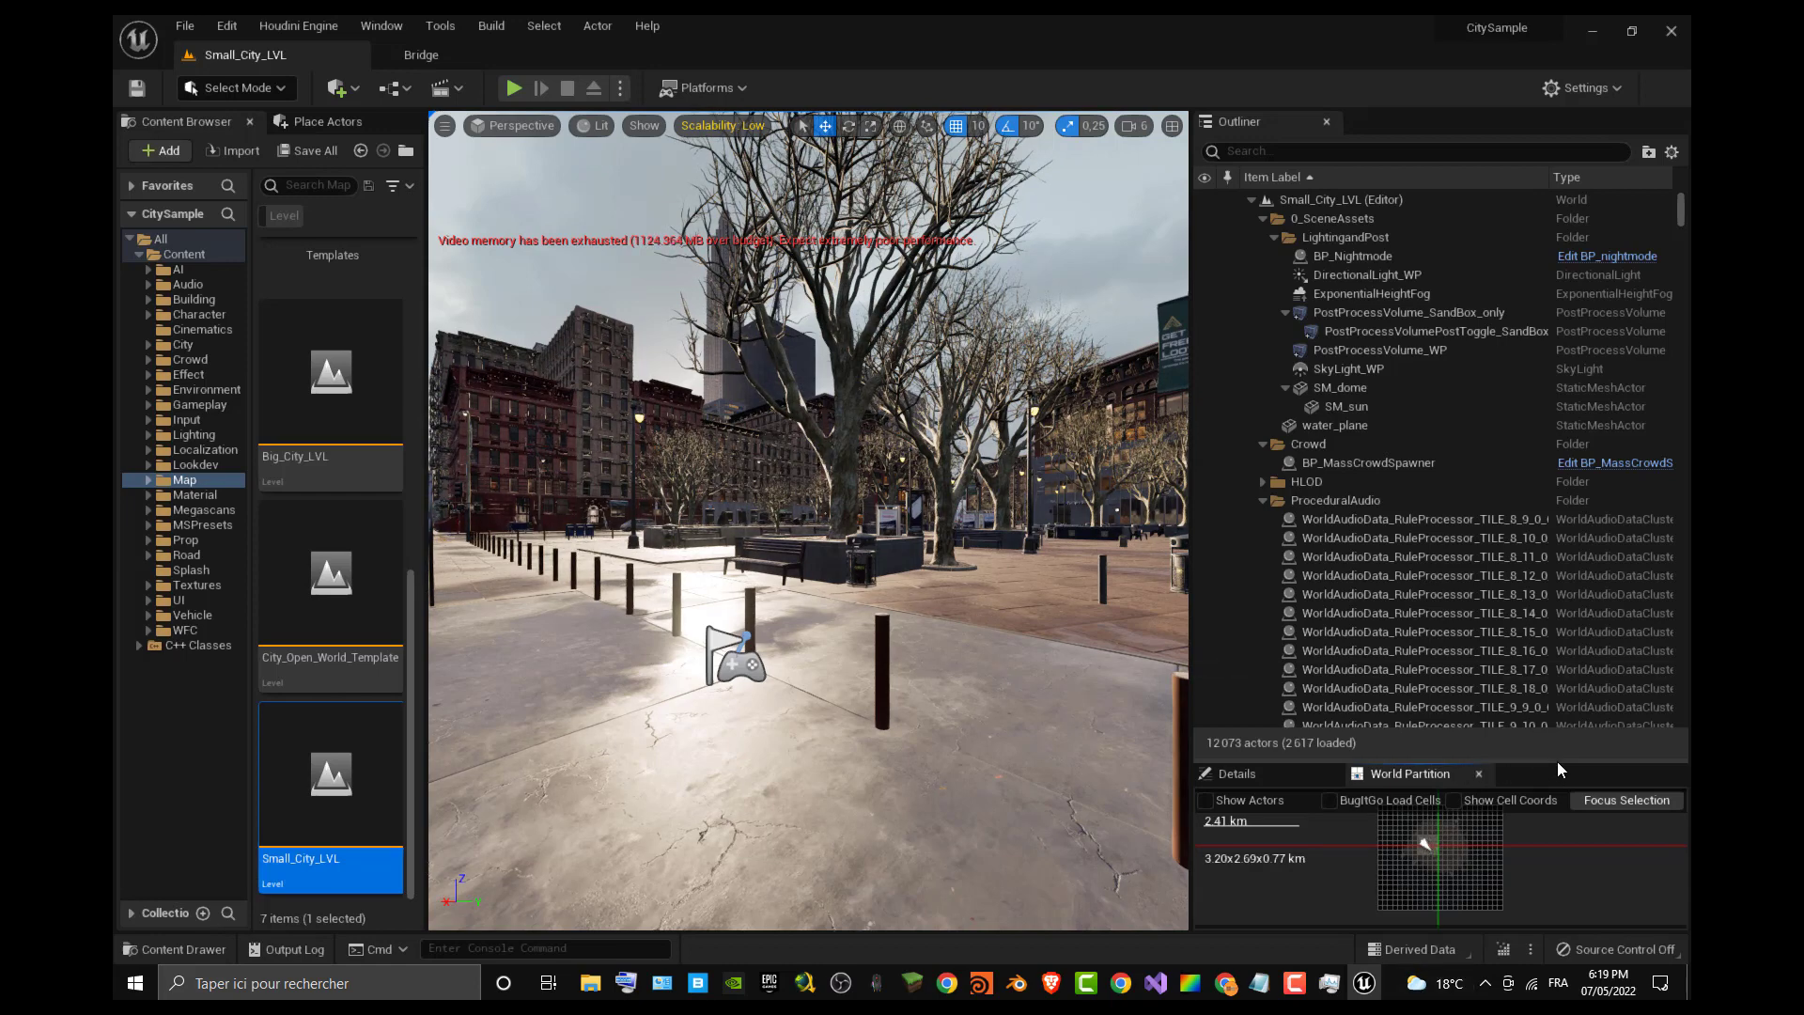
drag(1558, 761, 1579, 648)
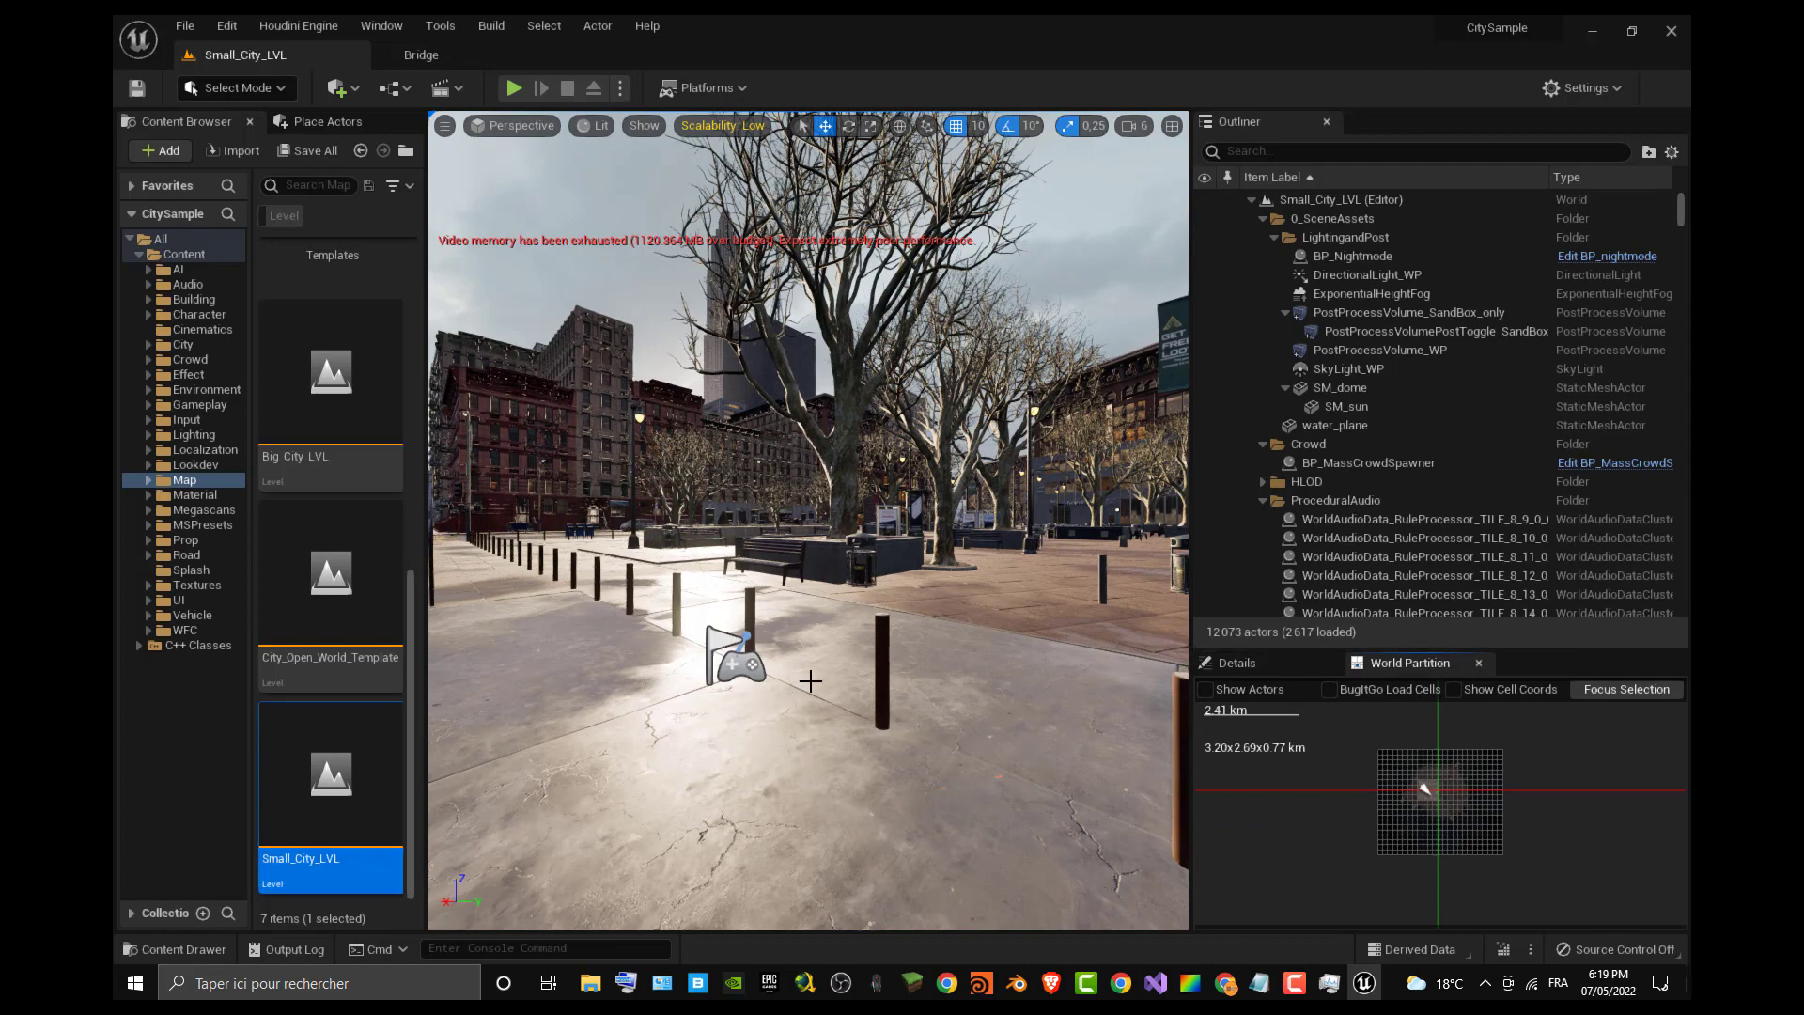
Step: Fly the viewport camera through the small city, from the plaza up over the streets and buildings, to inspect the level
drag(907, 777, 935, 695)
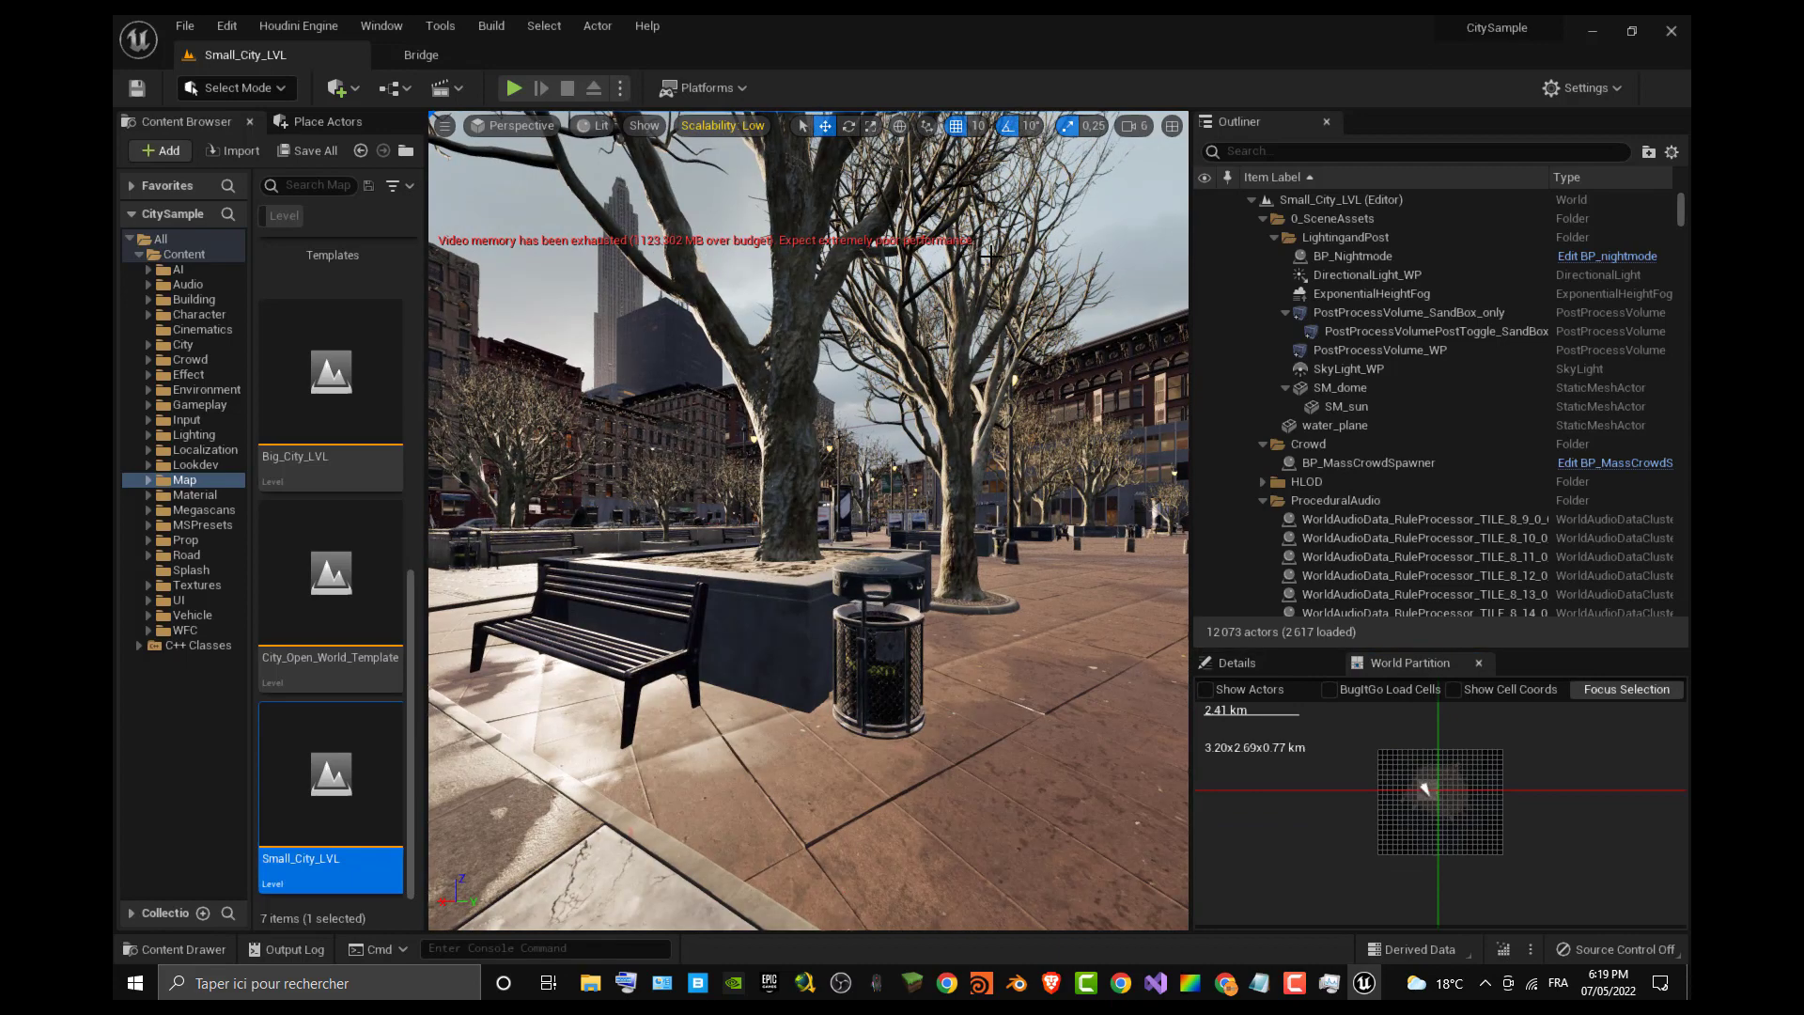
key(s)
right_drag(935, 696, 723, 686)
key(w)
key(w)
key(e)
key(e)
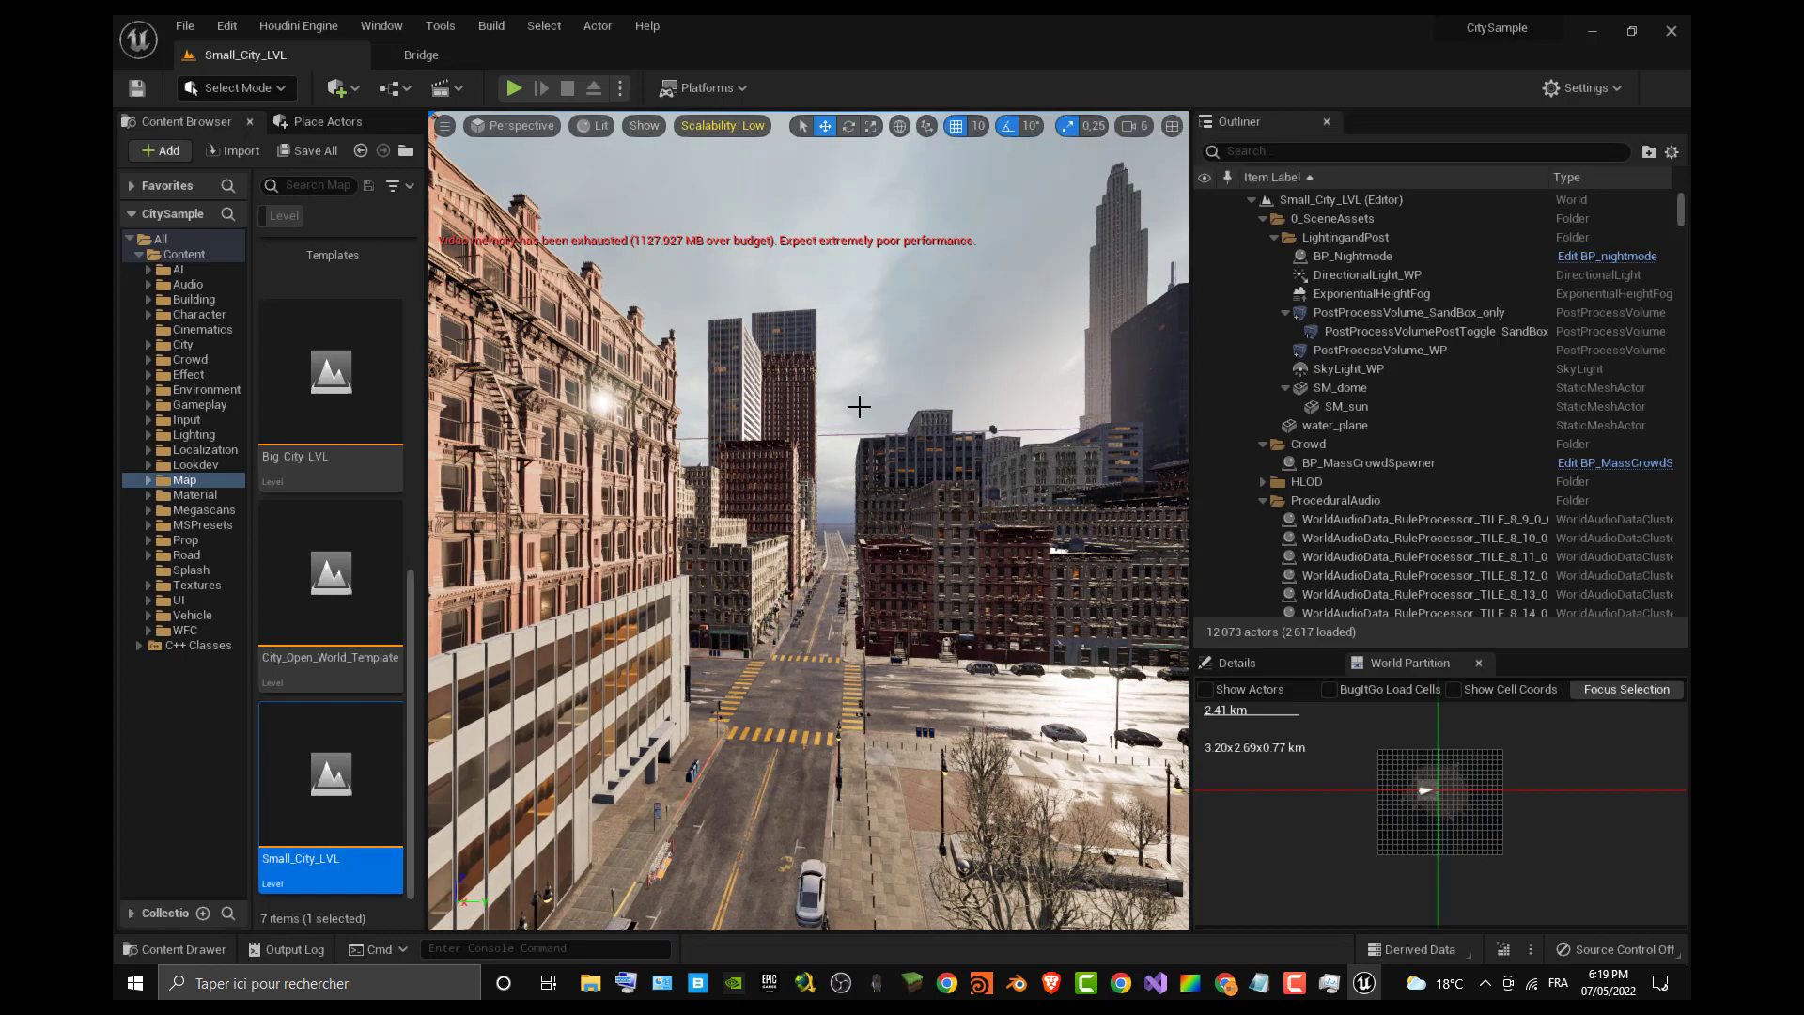
key(q)
right_drag(808, 563, 943, 564)
key(e)
key(w)
key(w)
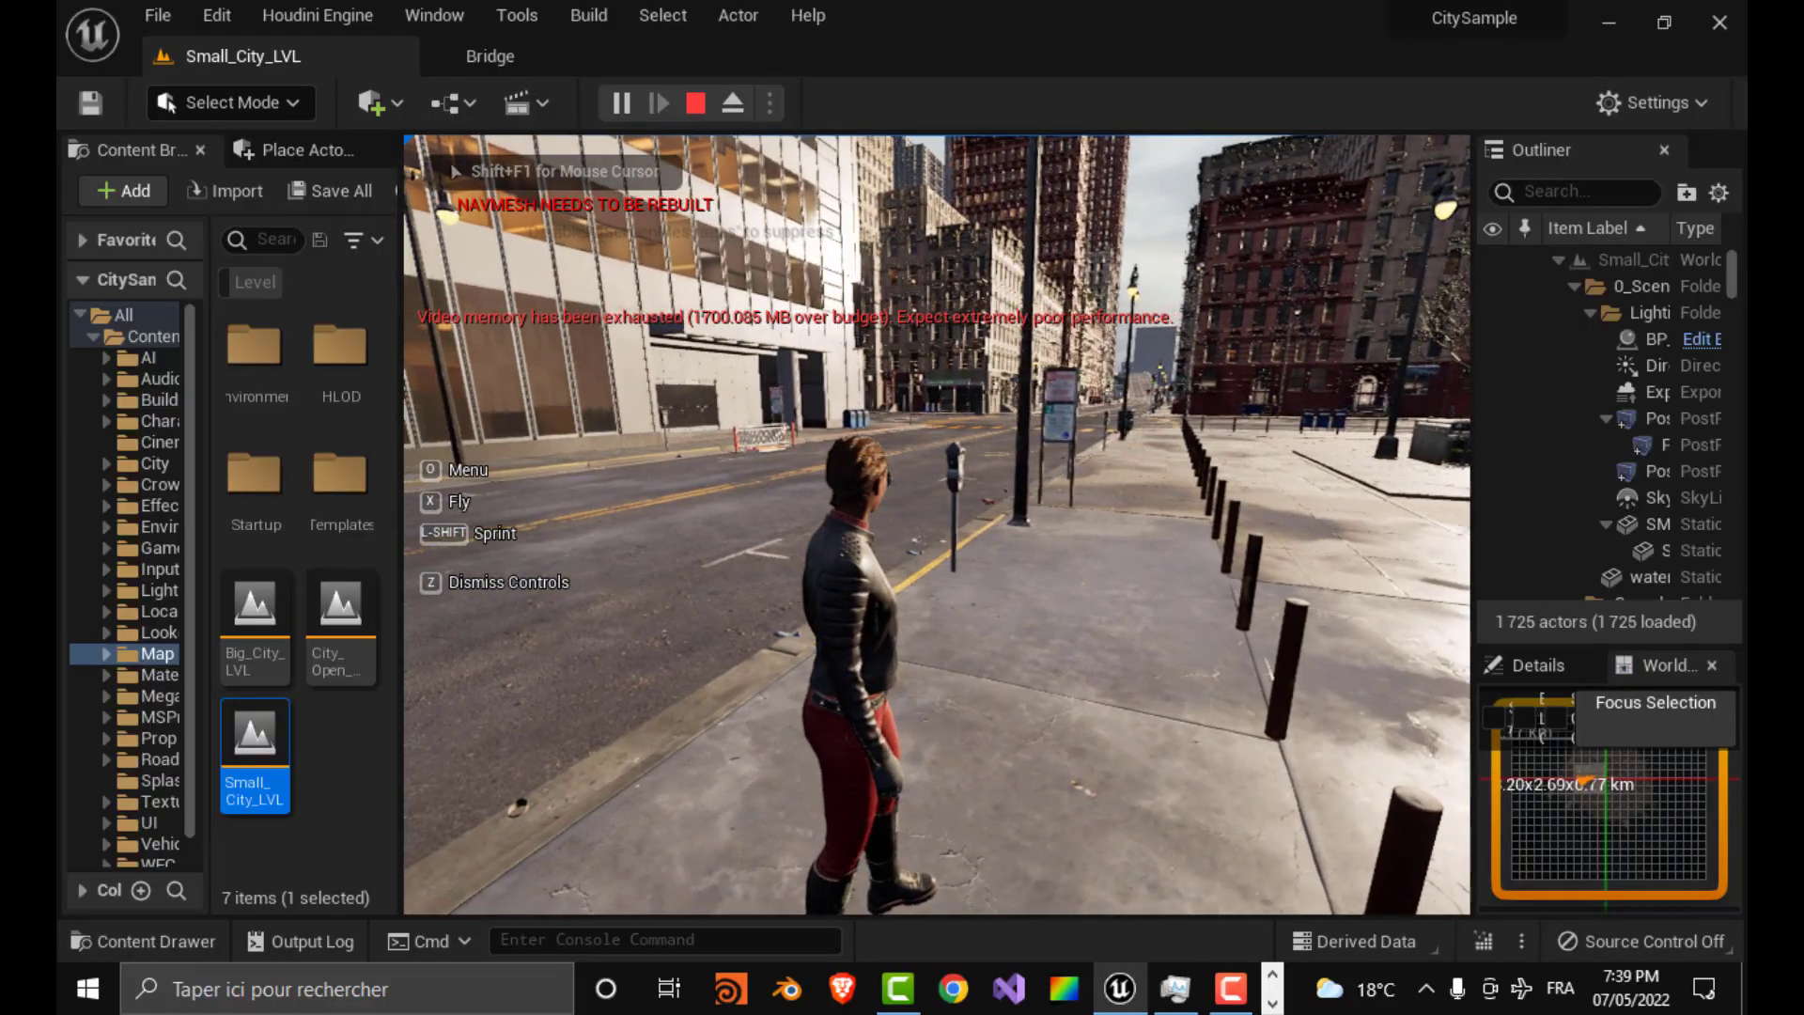
Step: Walk the character off the sidewalk and along the street in the running play session
key(w)
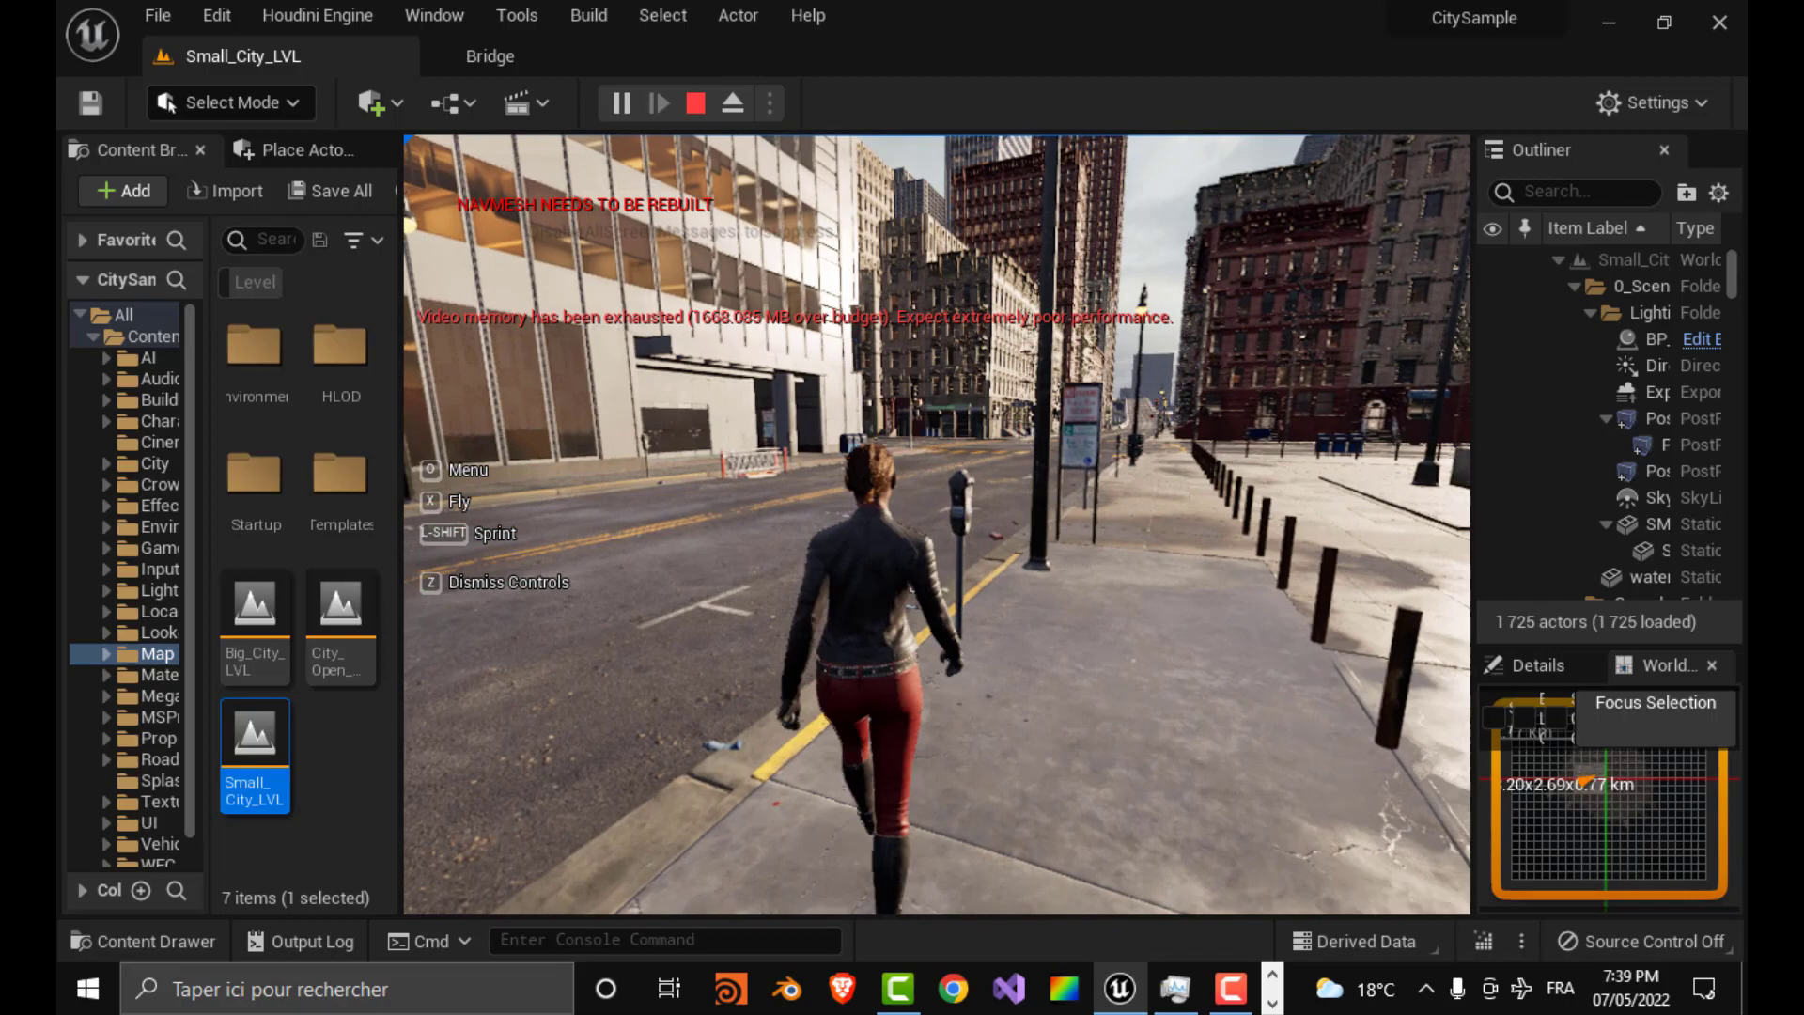
key(w)
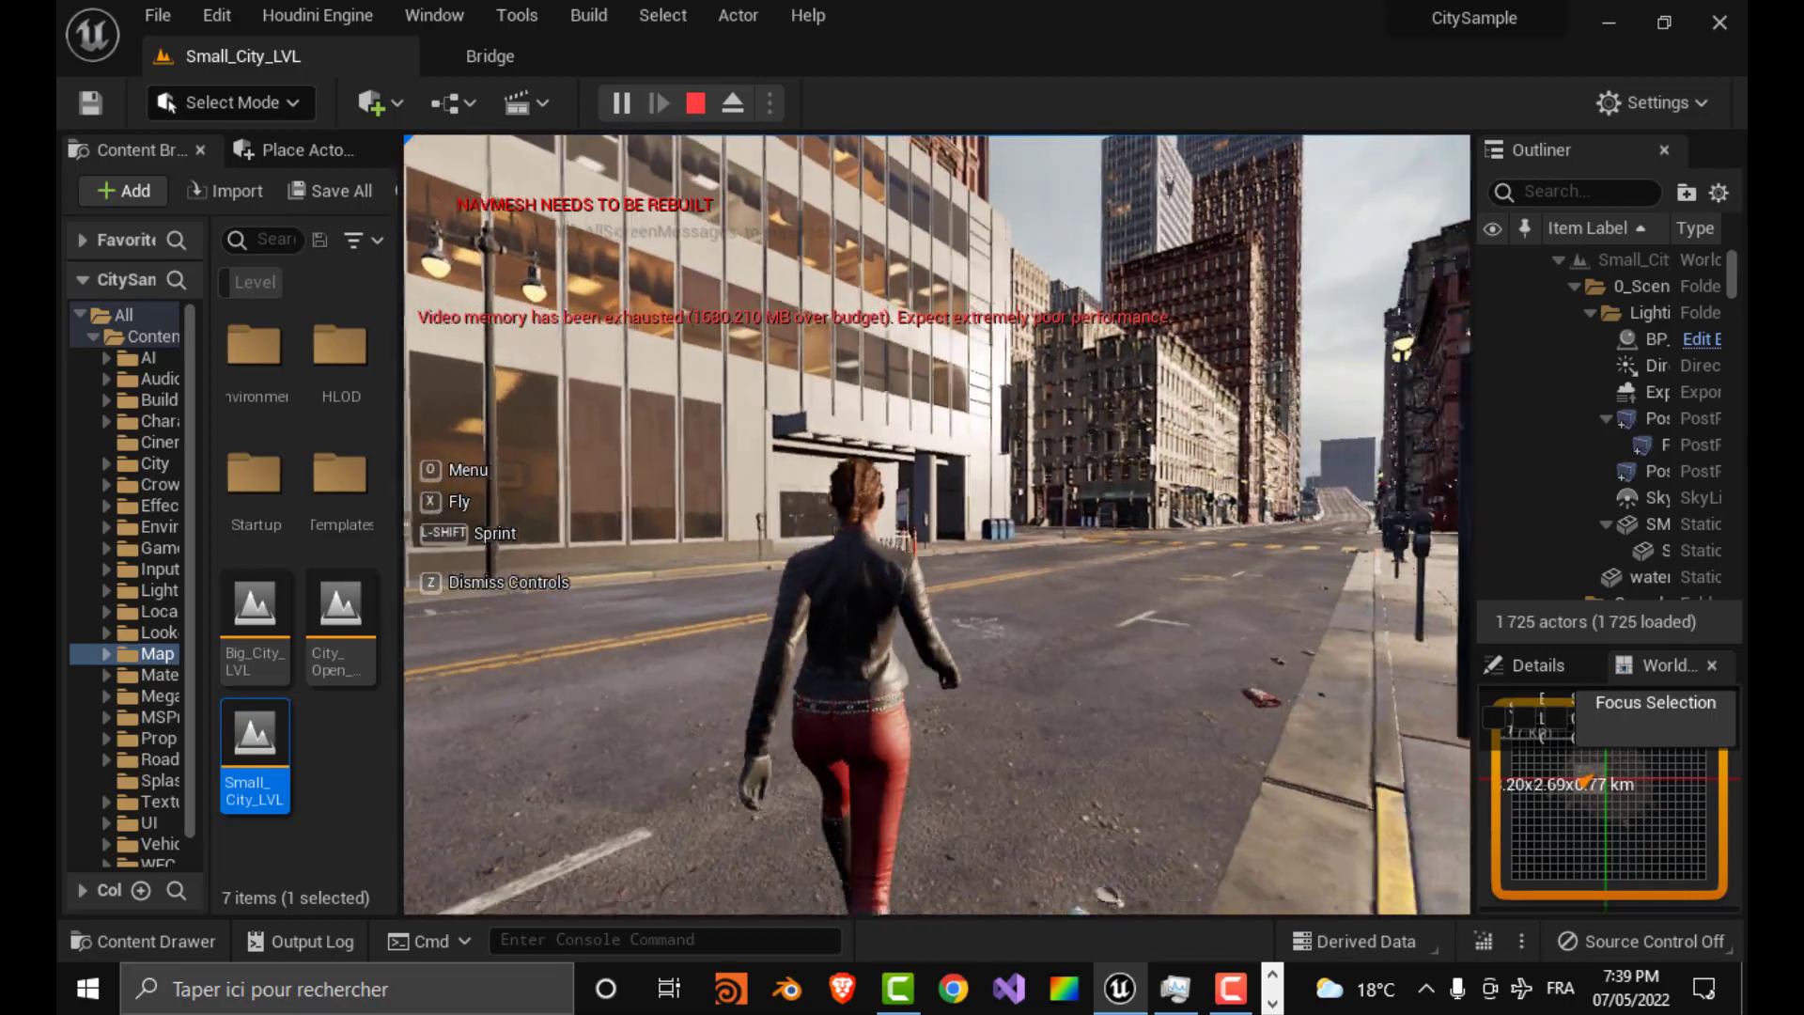
key(w)
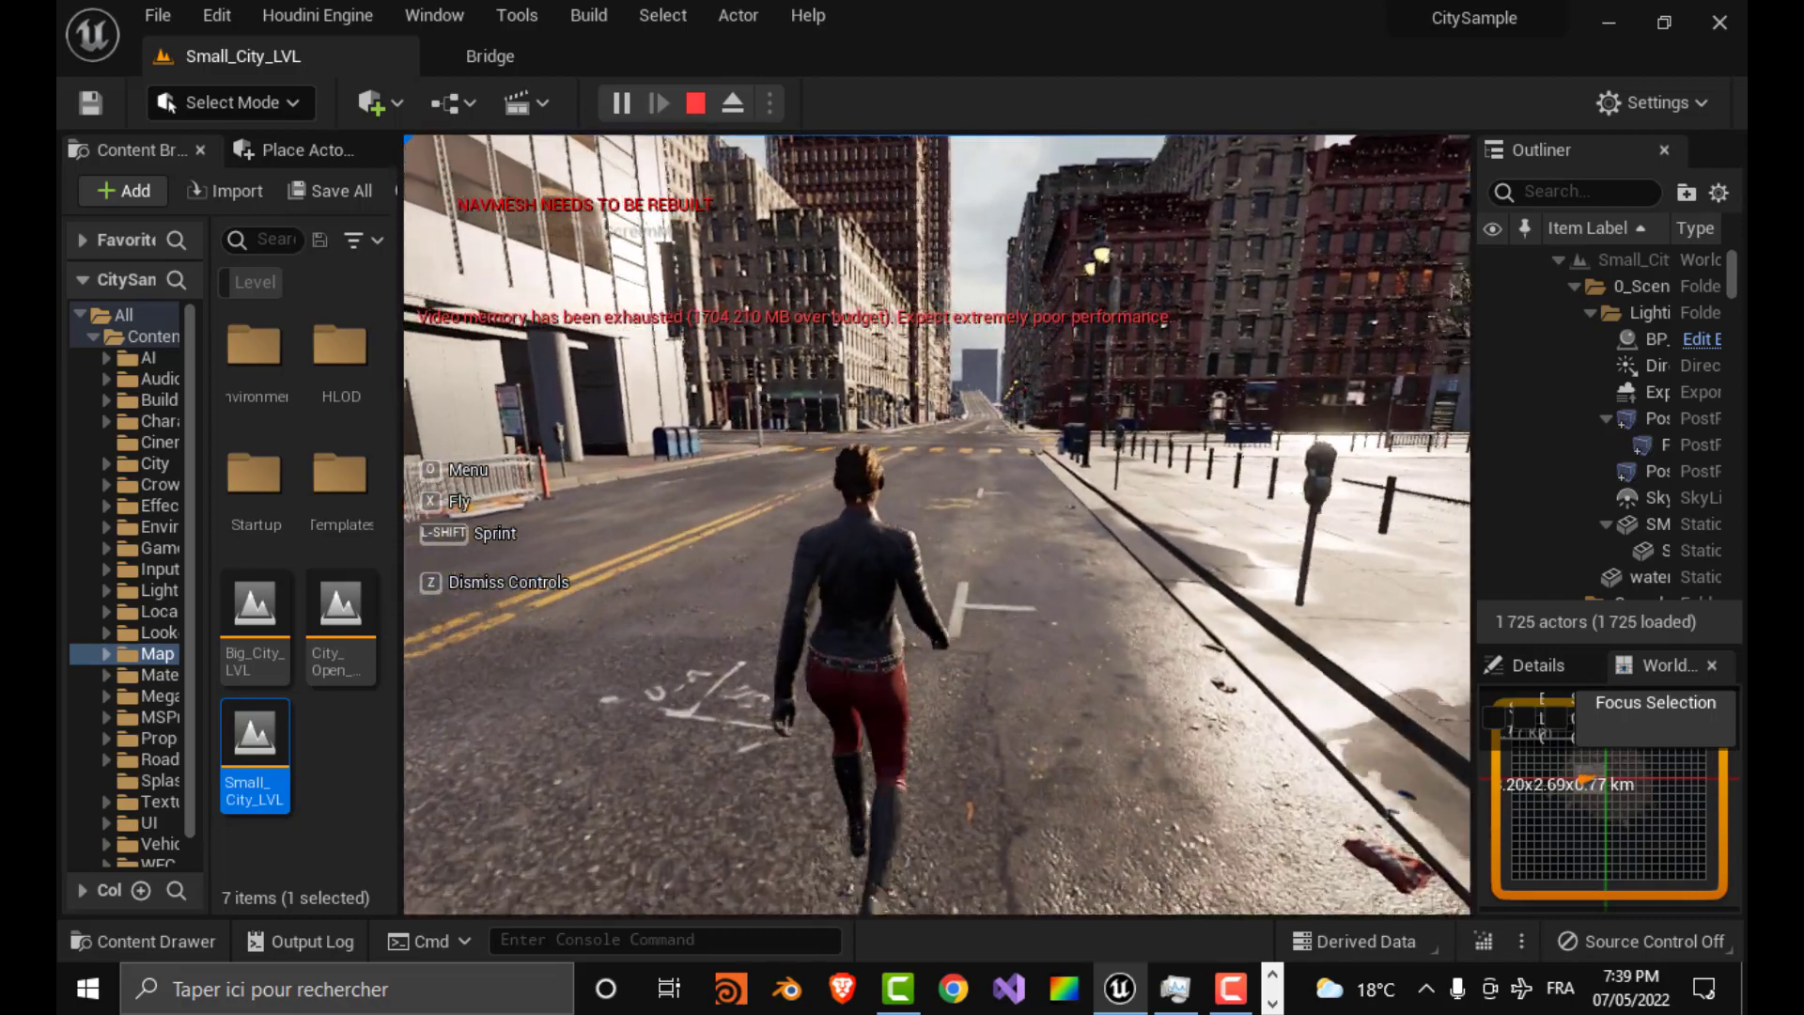
key(w)
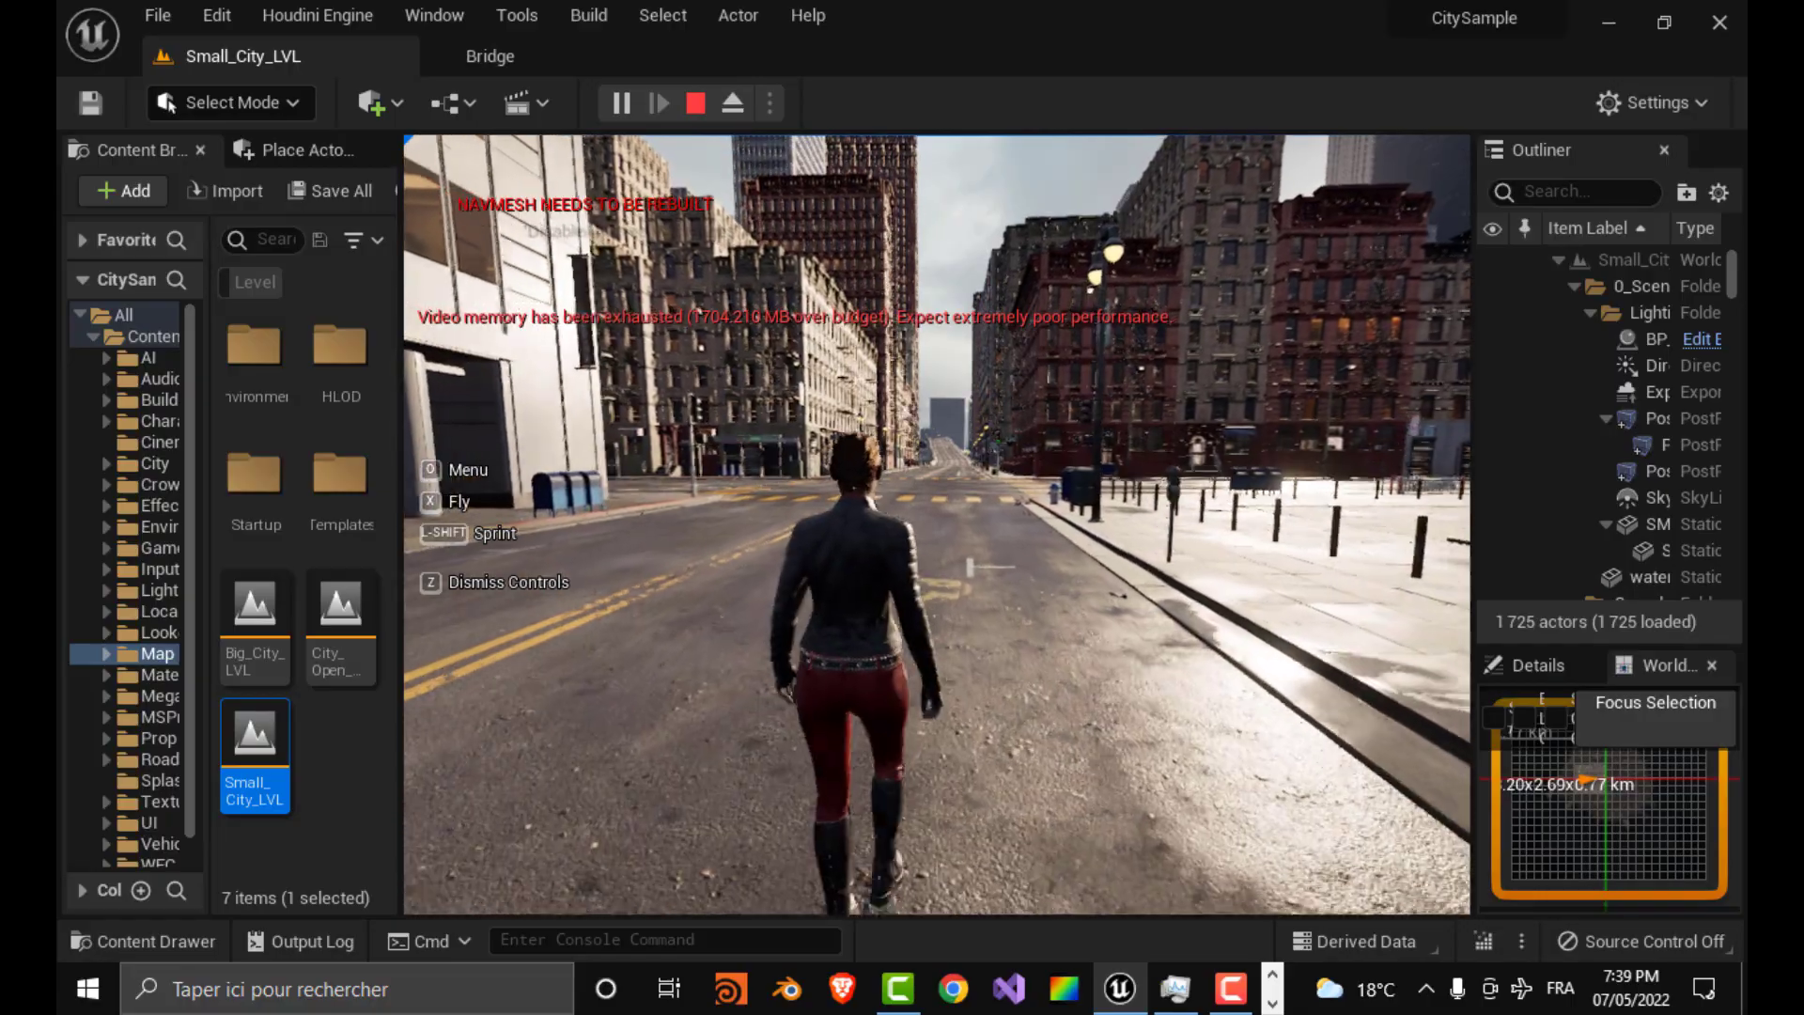
Step: Show the play session in full screen and walk the character along the street toward the crosswalk
key(F11)
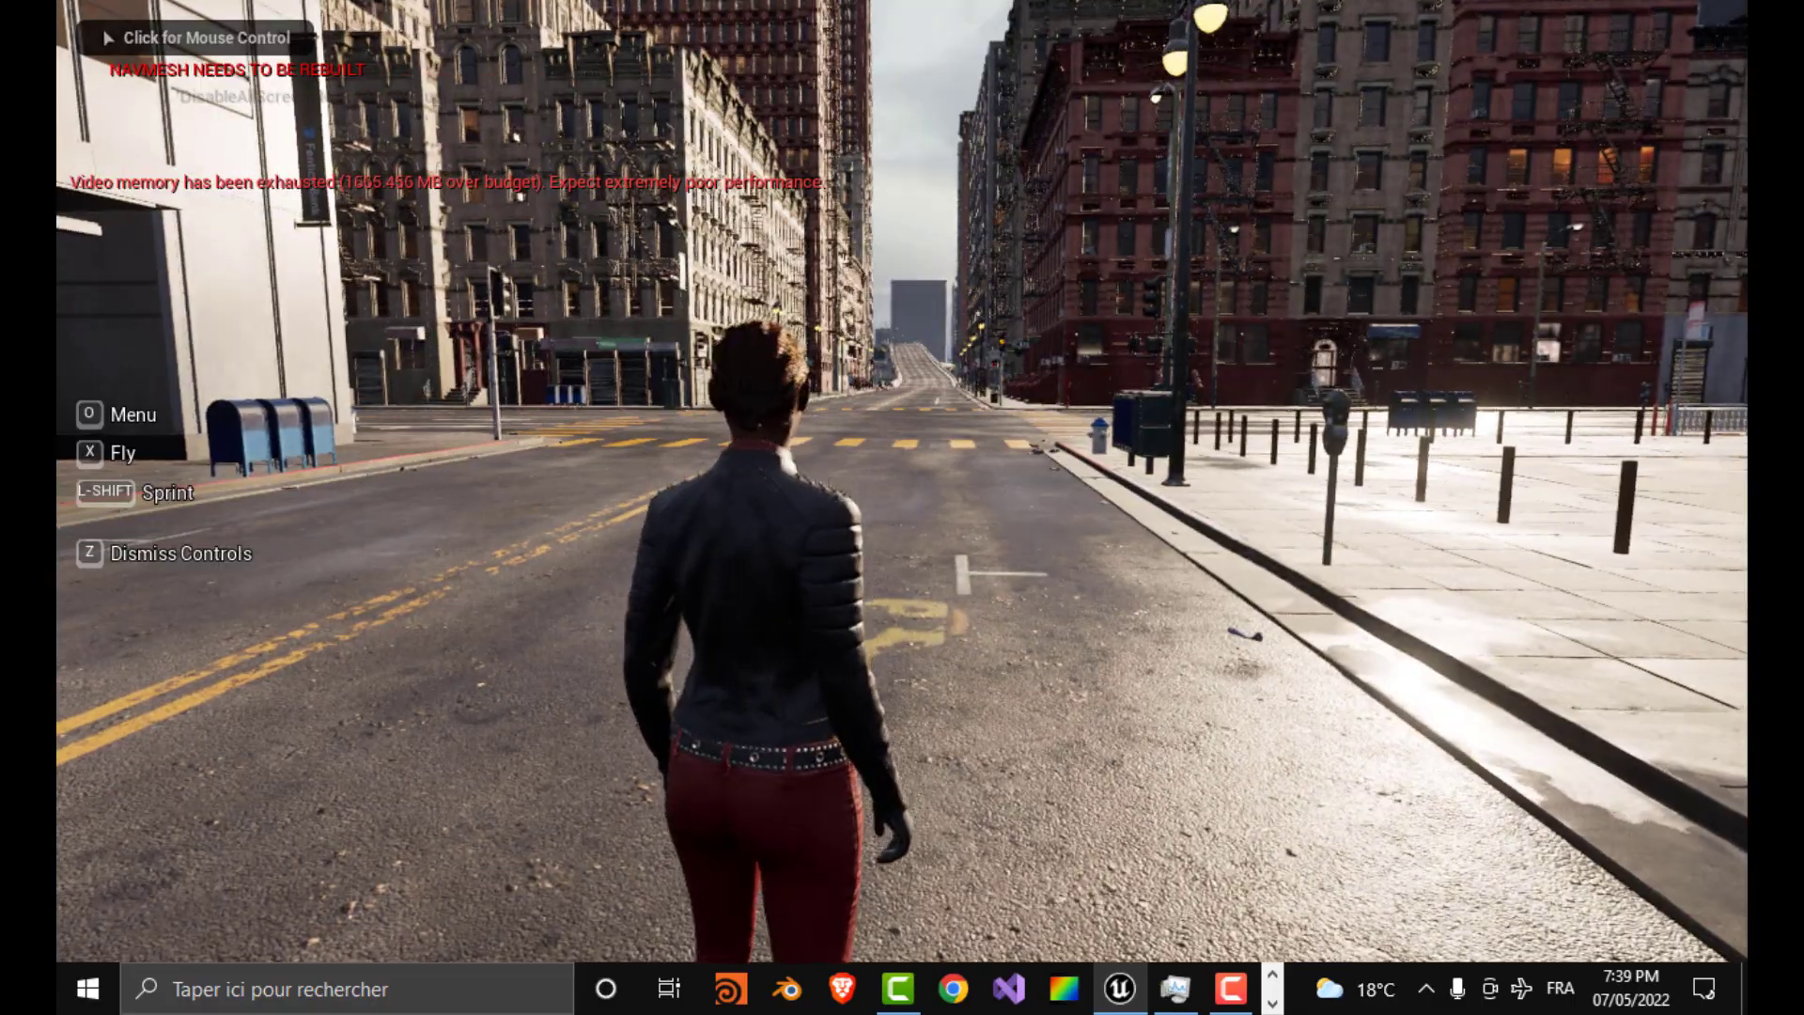
click(902, 481)
key(w)
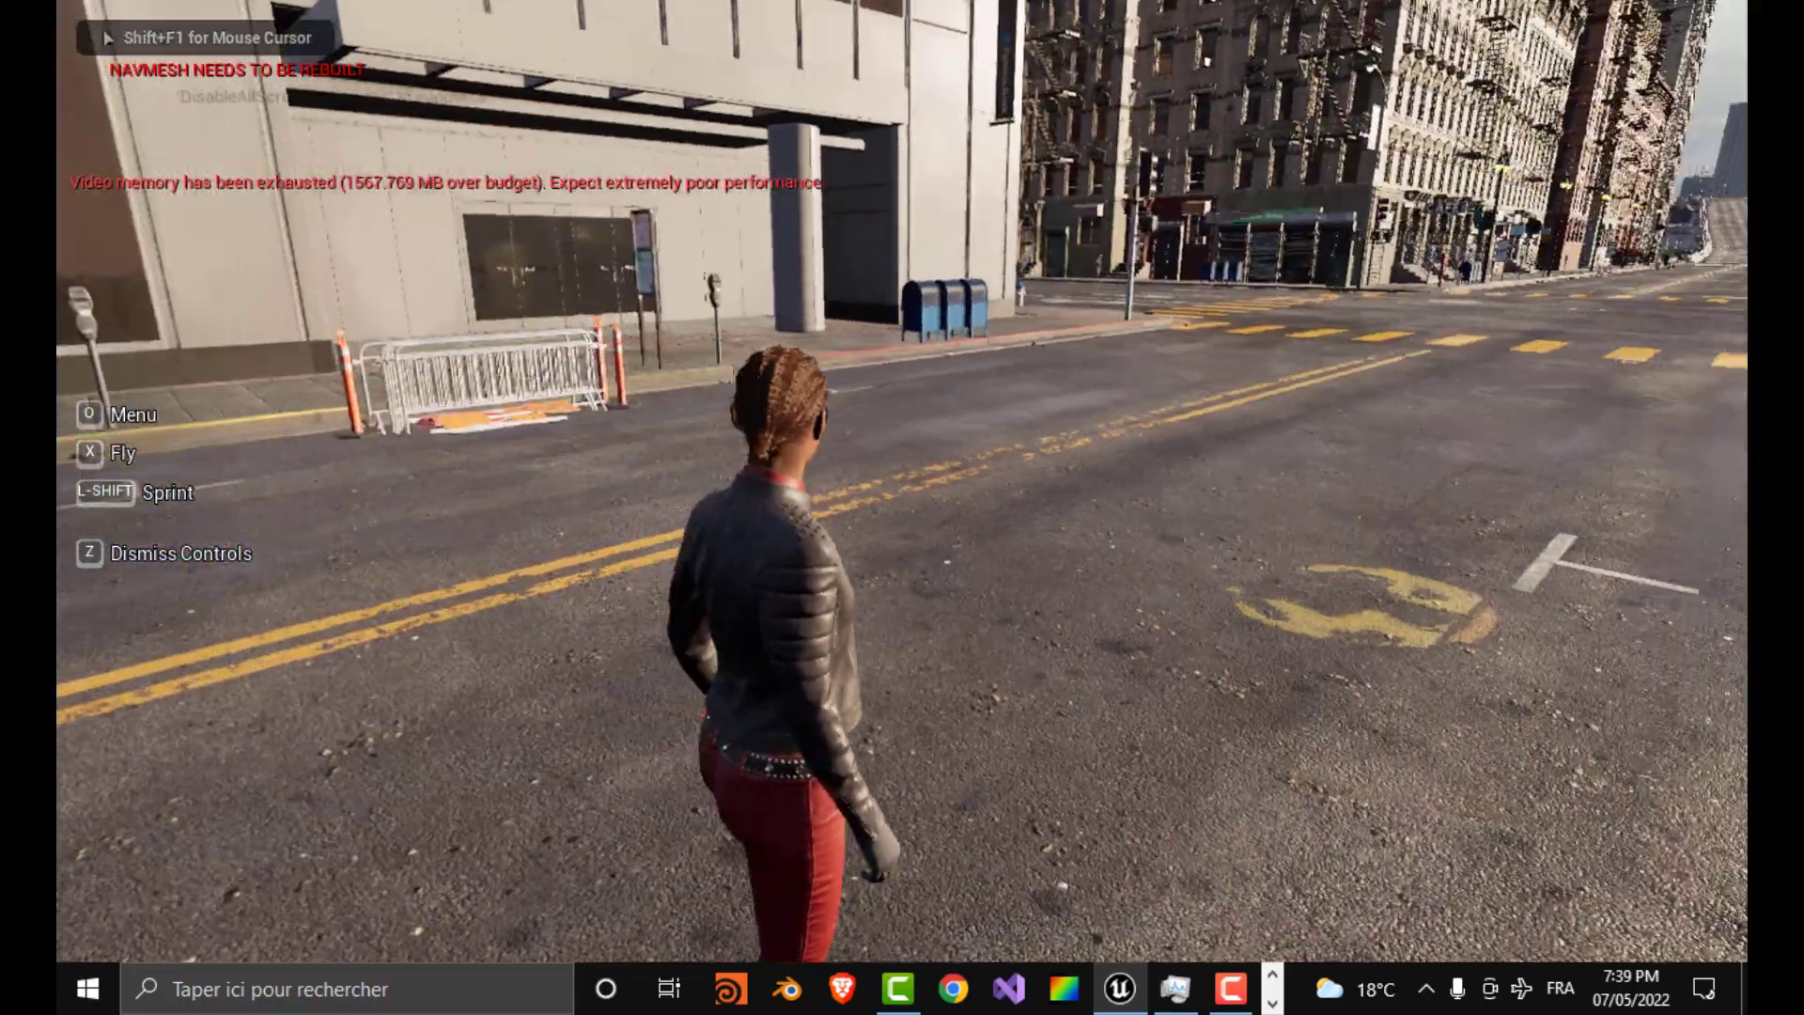
key(w)
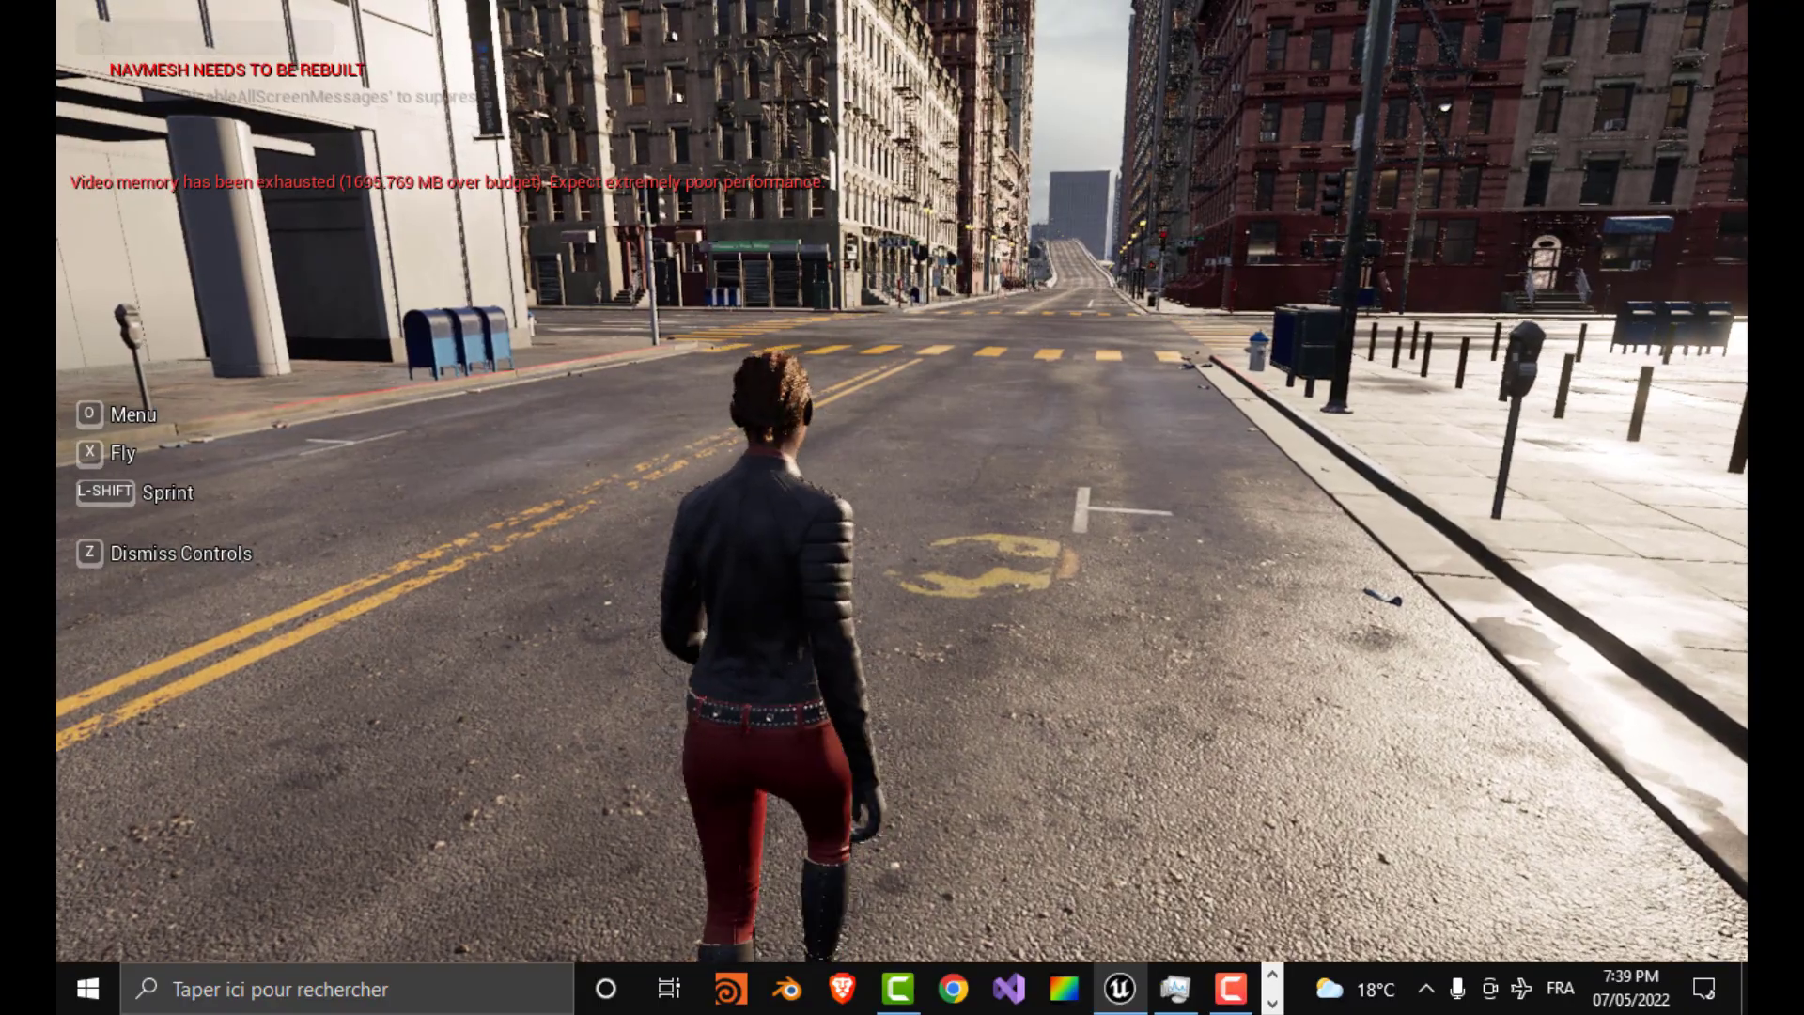
key(w)
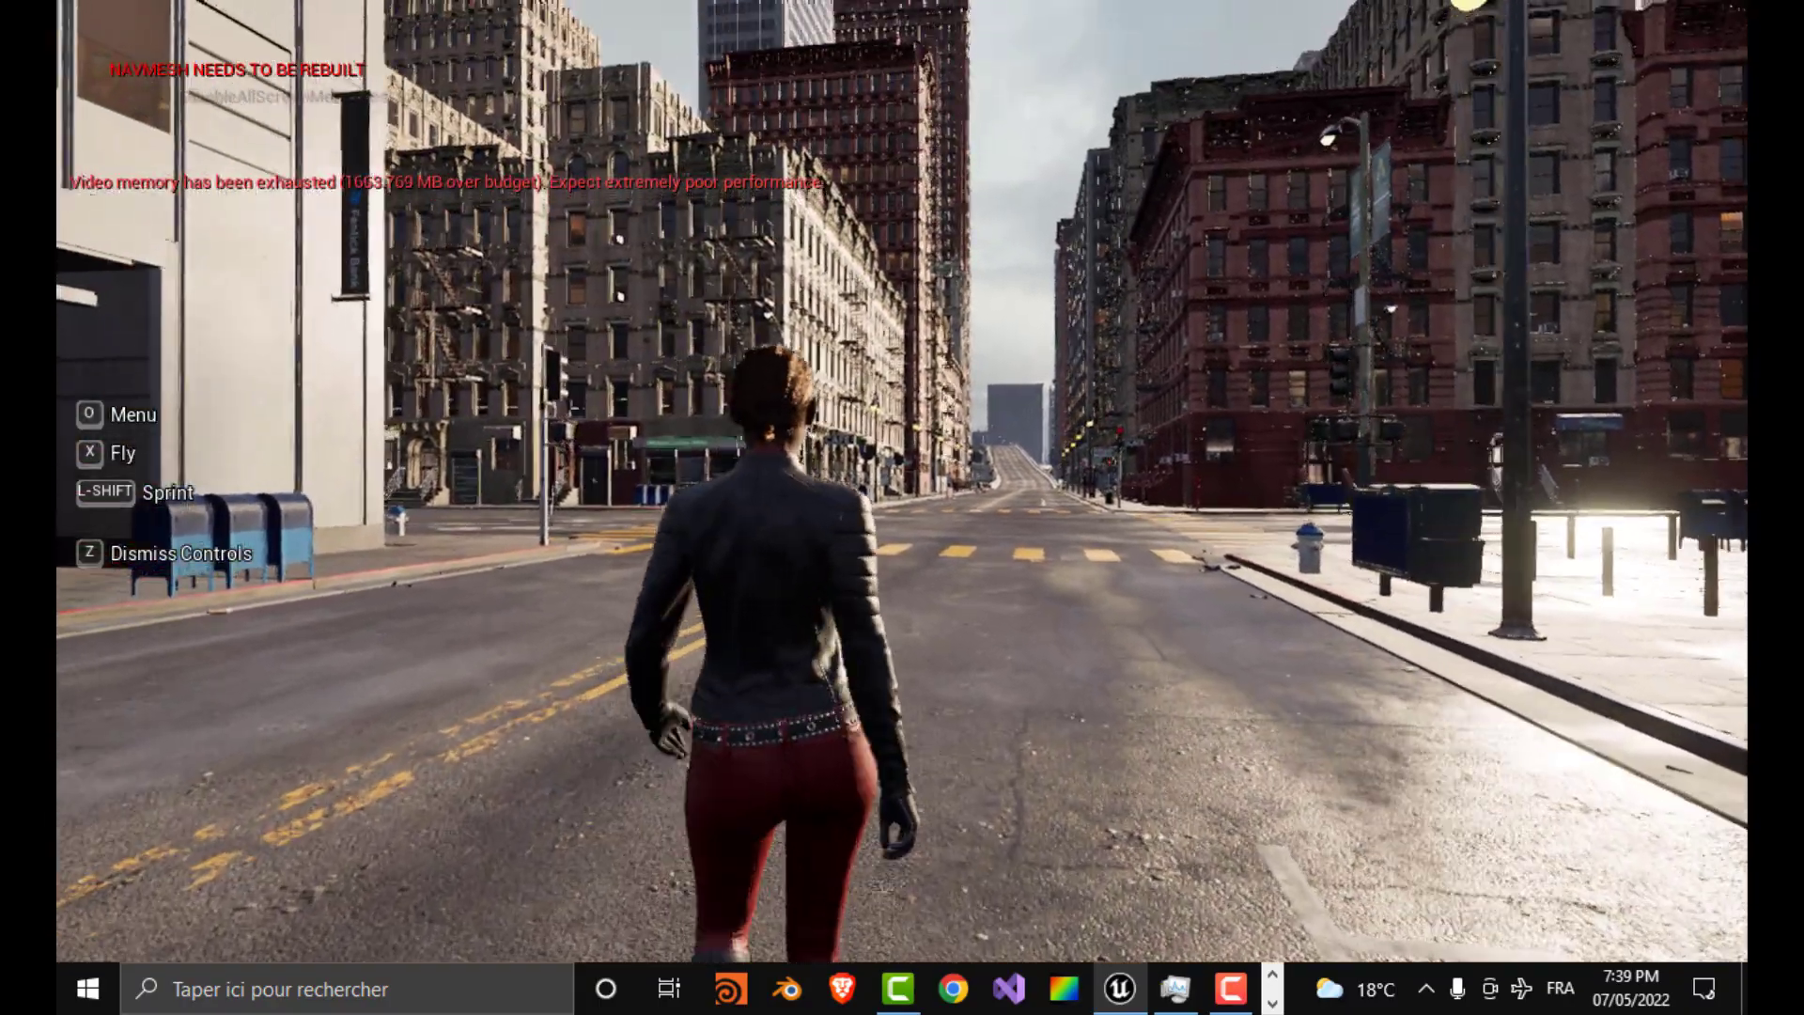
Step: Walk the character up to the intersection and run across it toward the dark corner building with the BRAVOS banner
key(w)
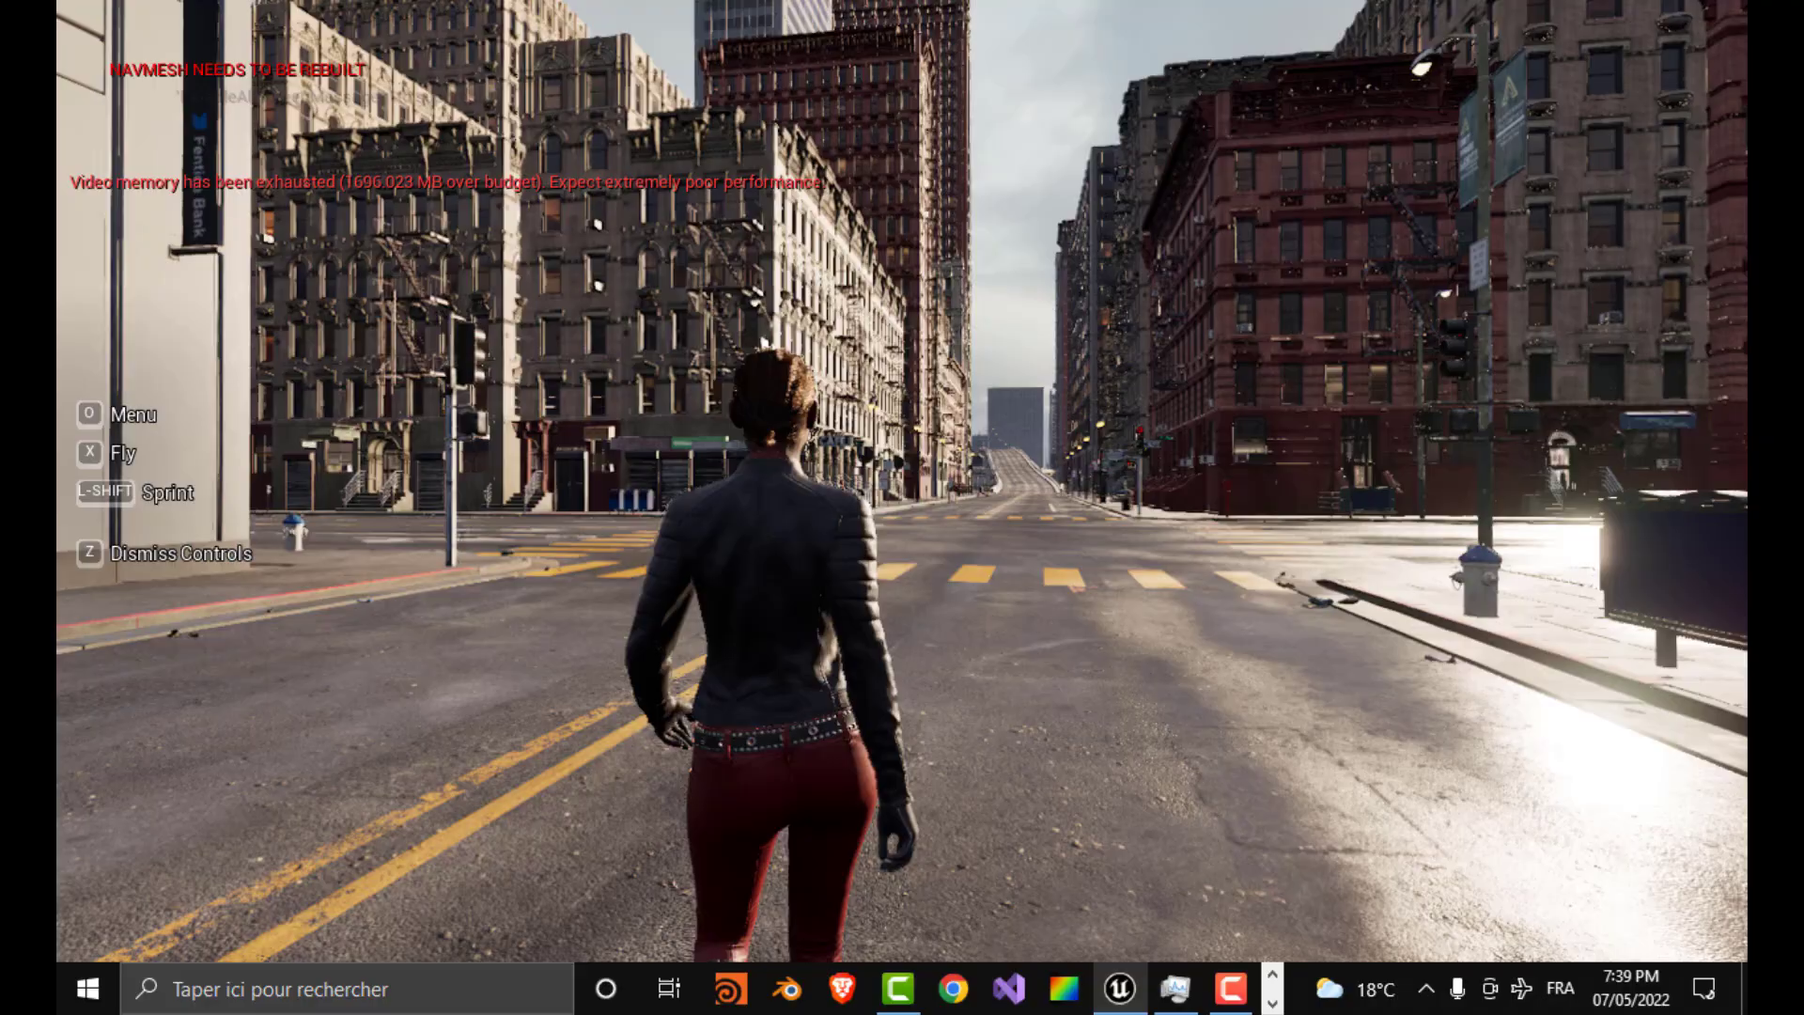
key(w)
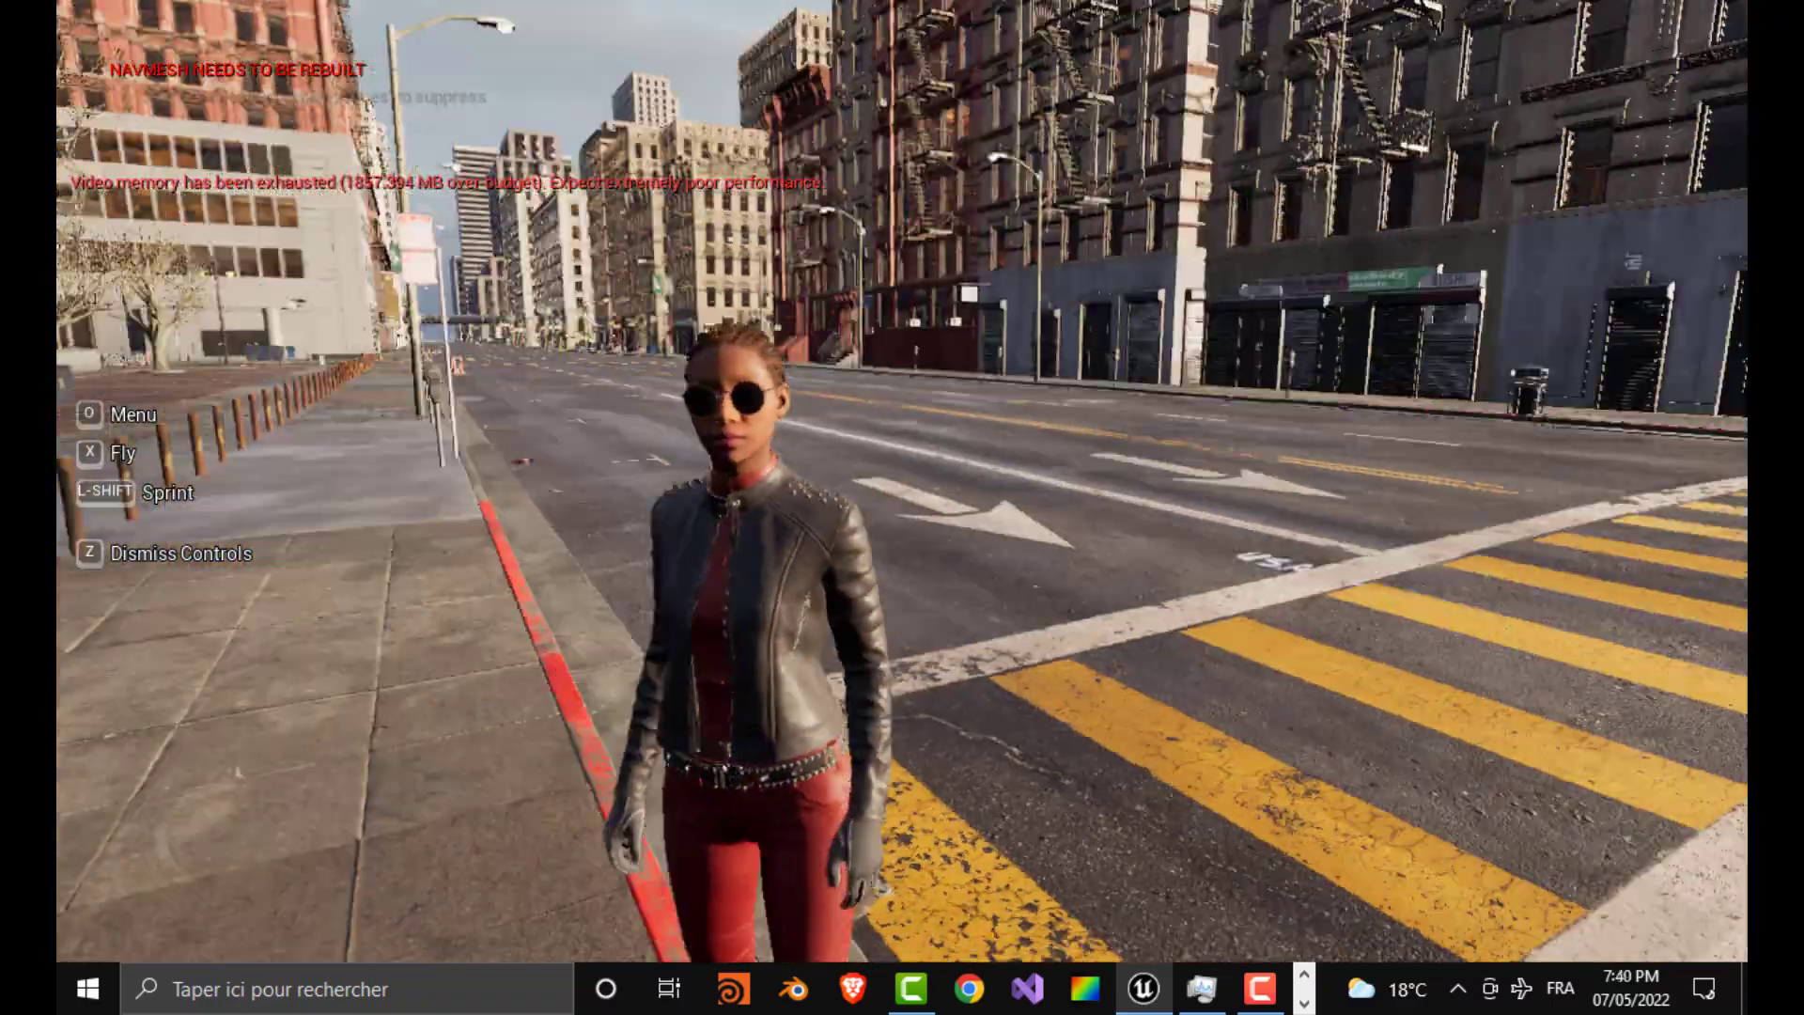
key(w)
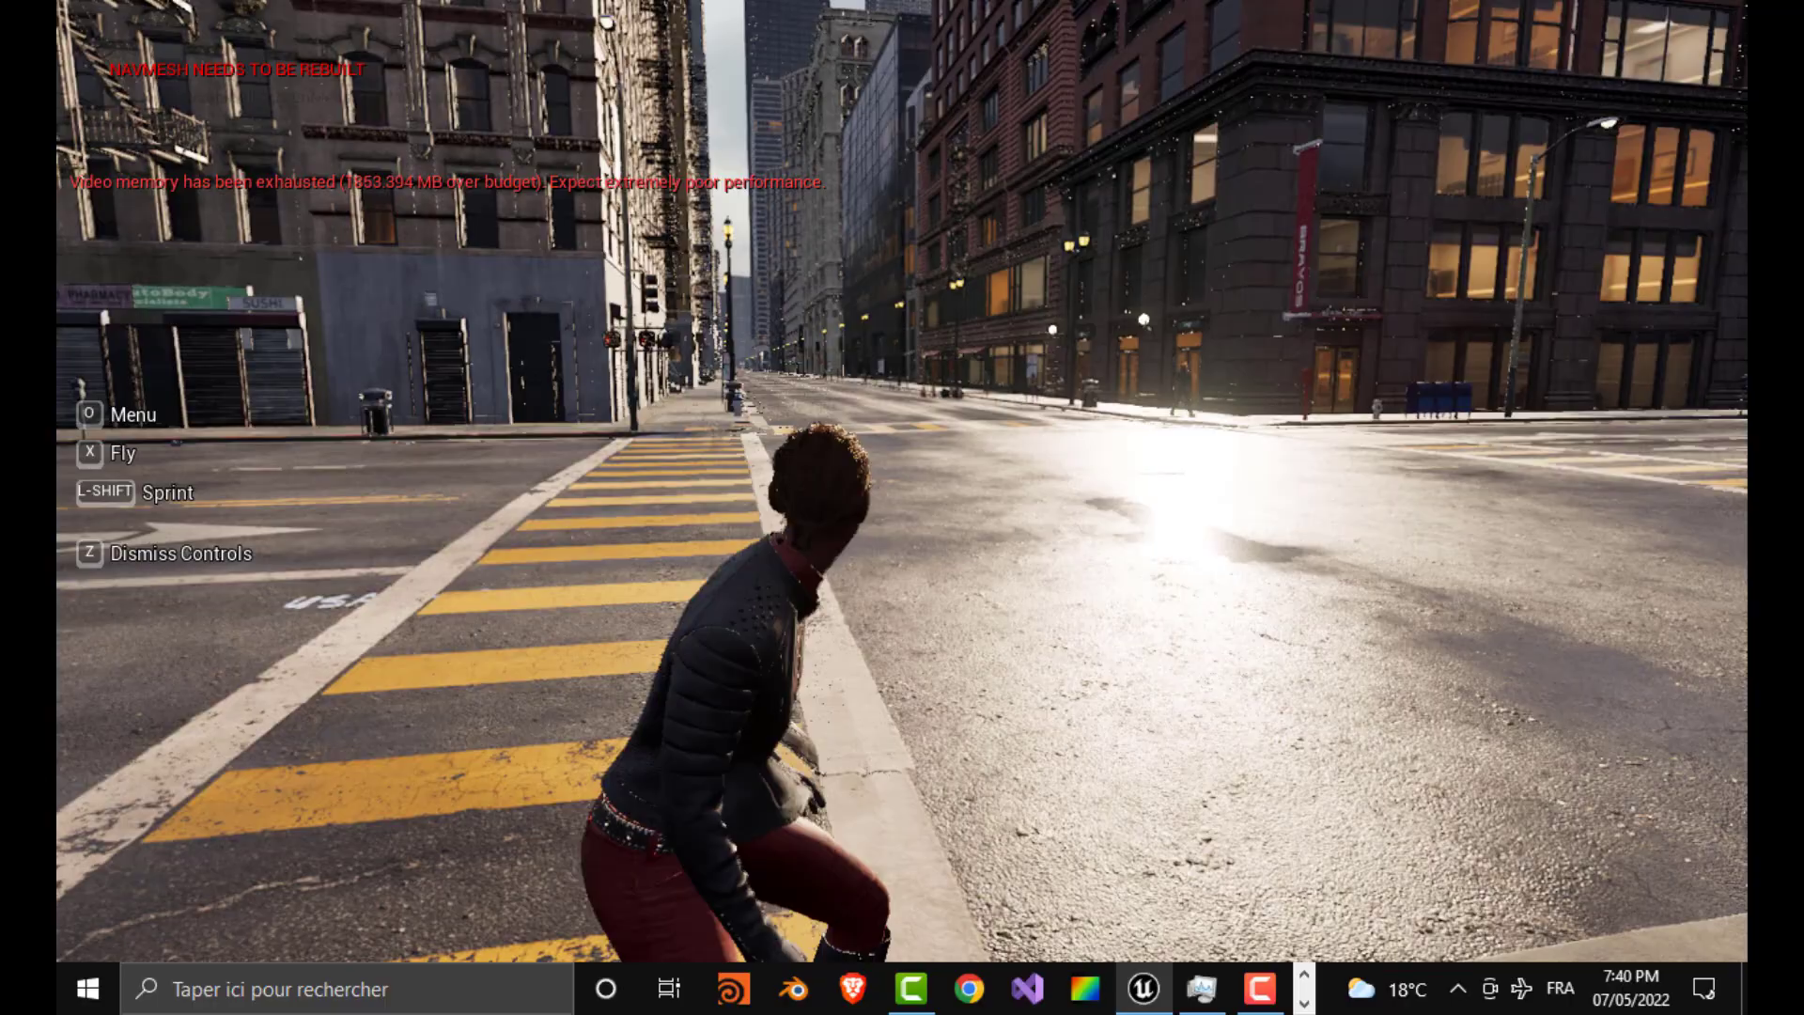
key(w)
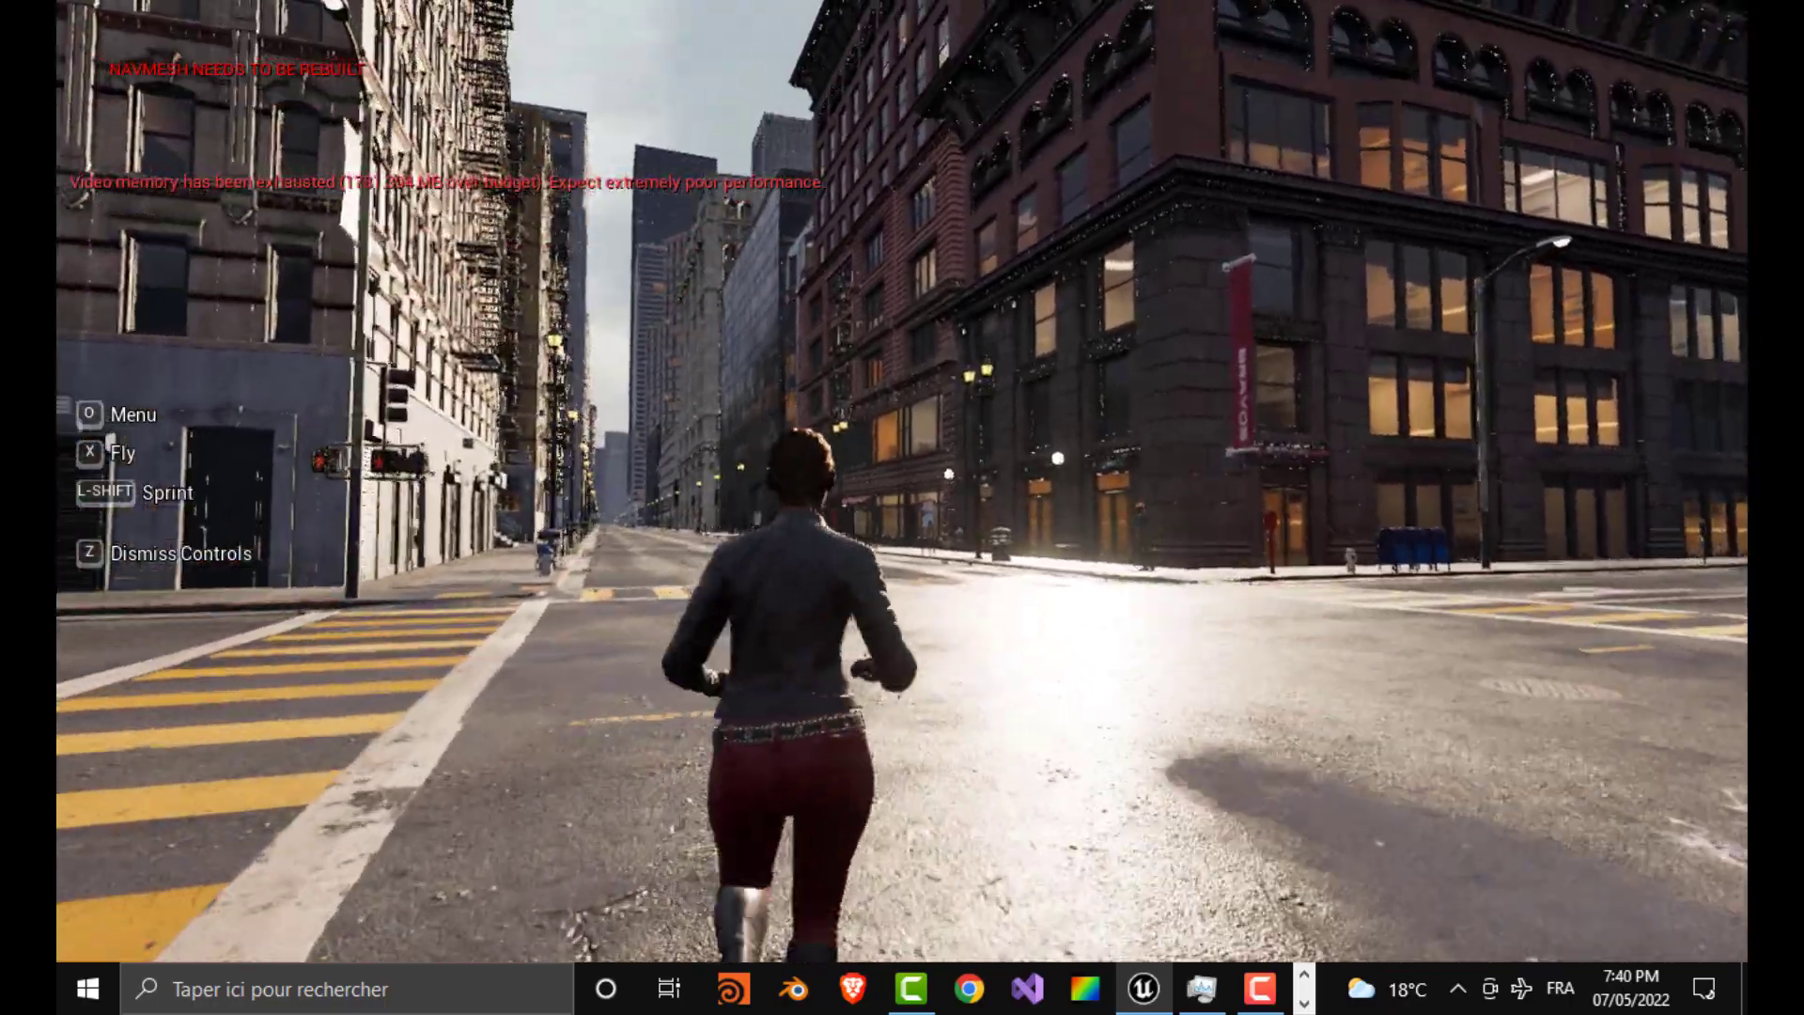
key(w)
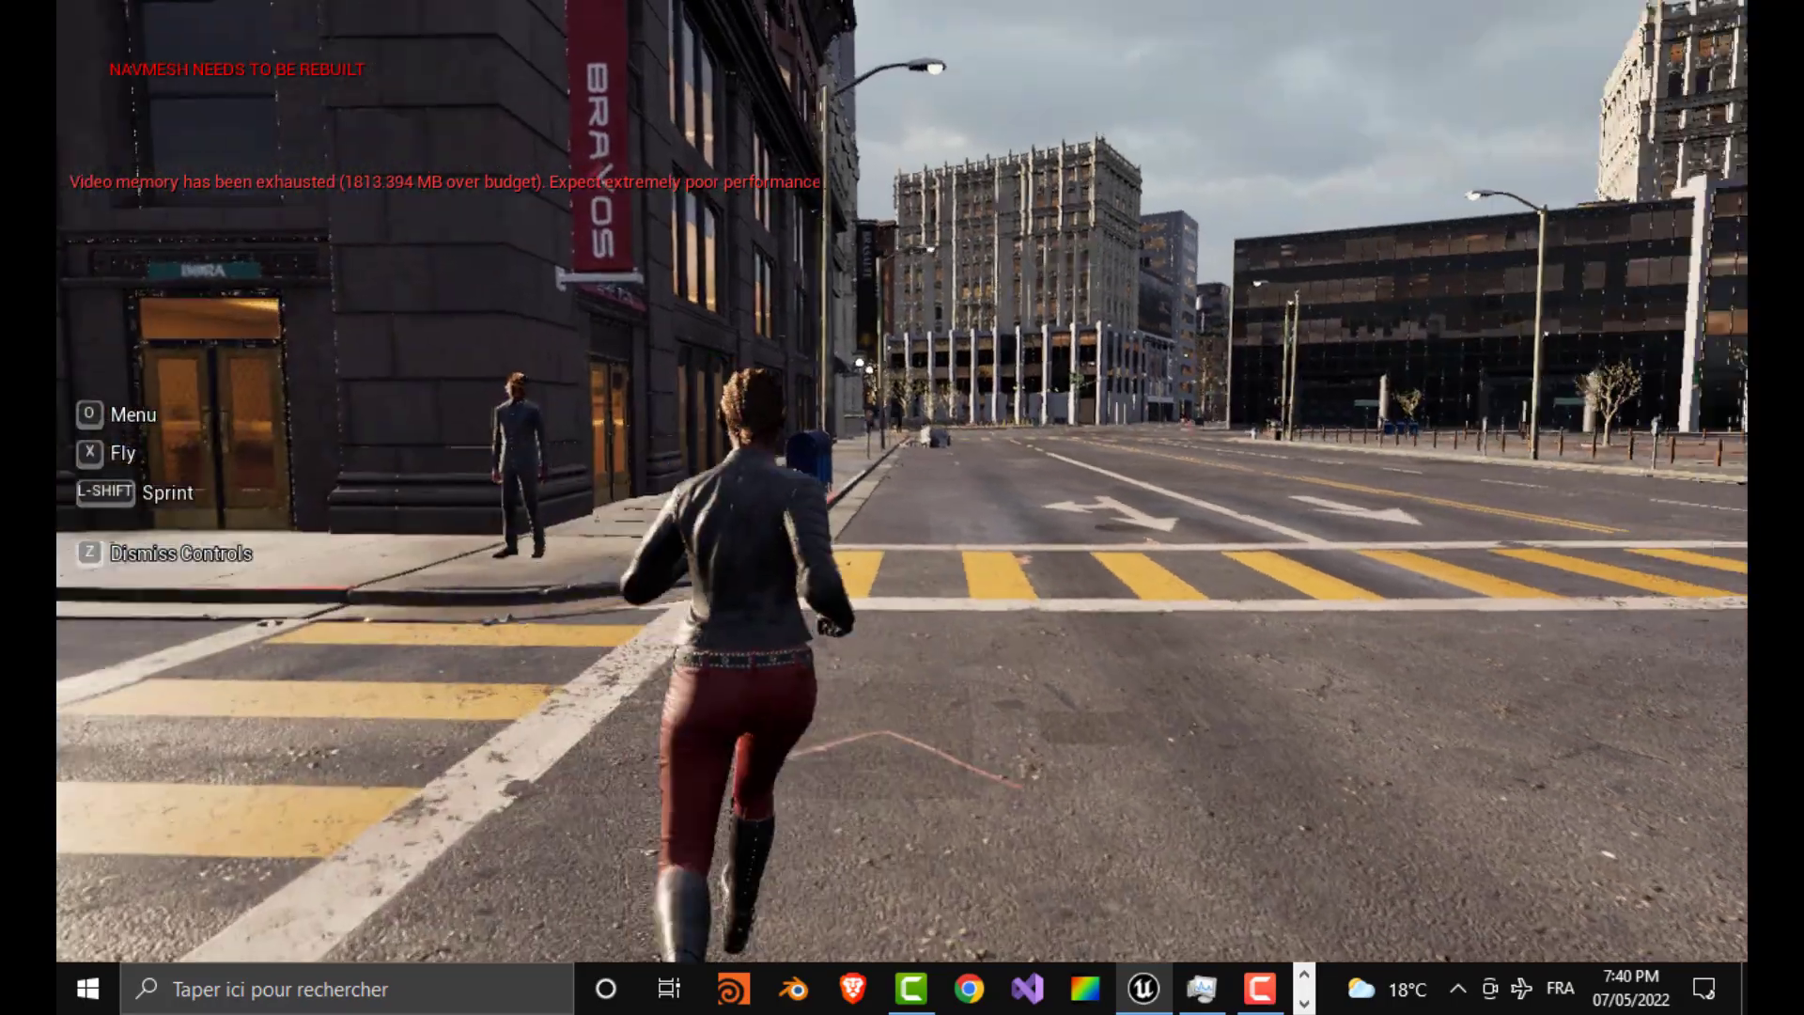
Step: Run the character along the sidewalk past the shop windows and out onto the street by the traffic cones
key(w)
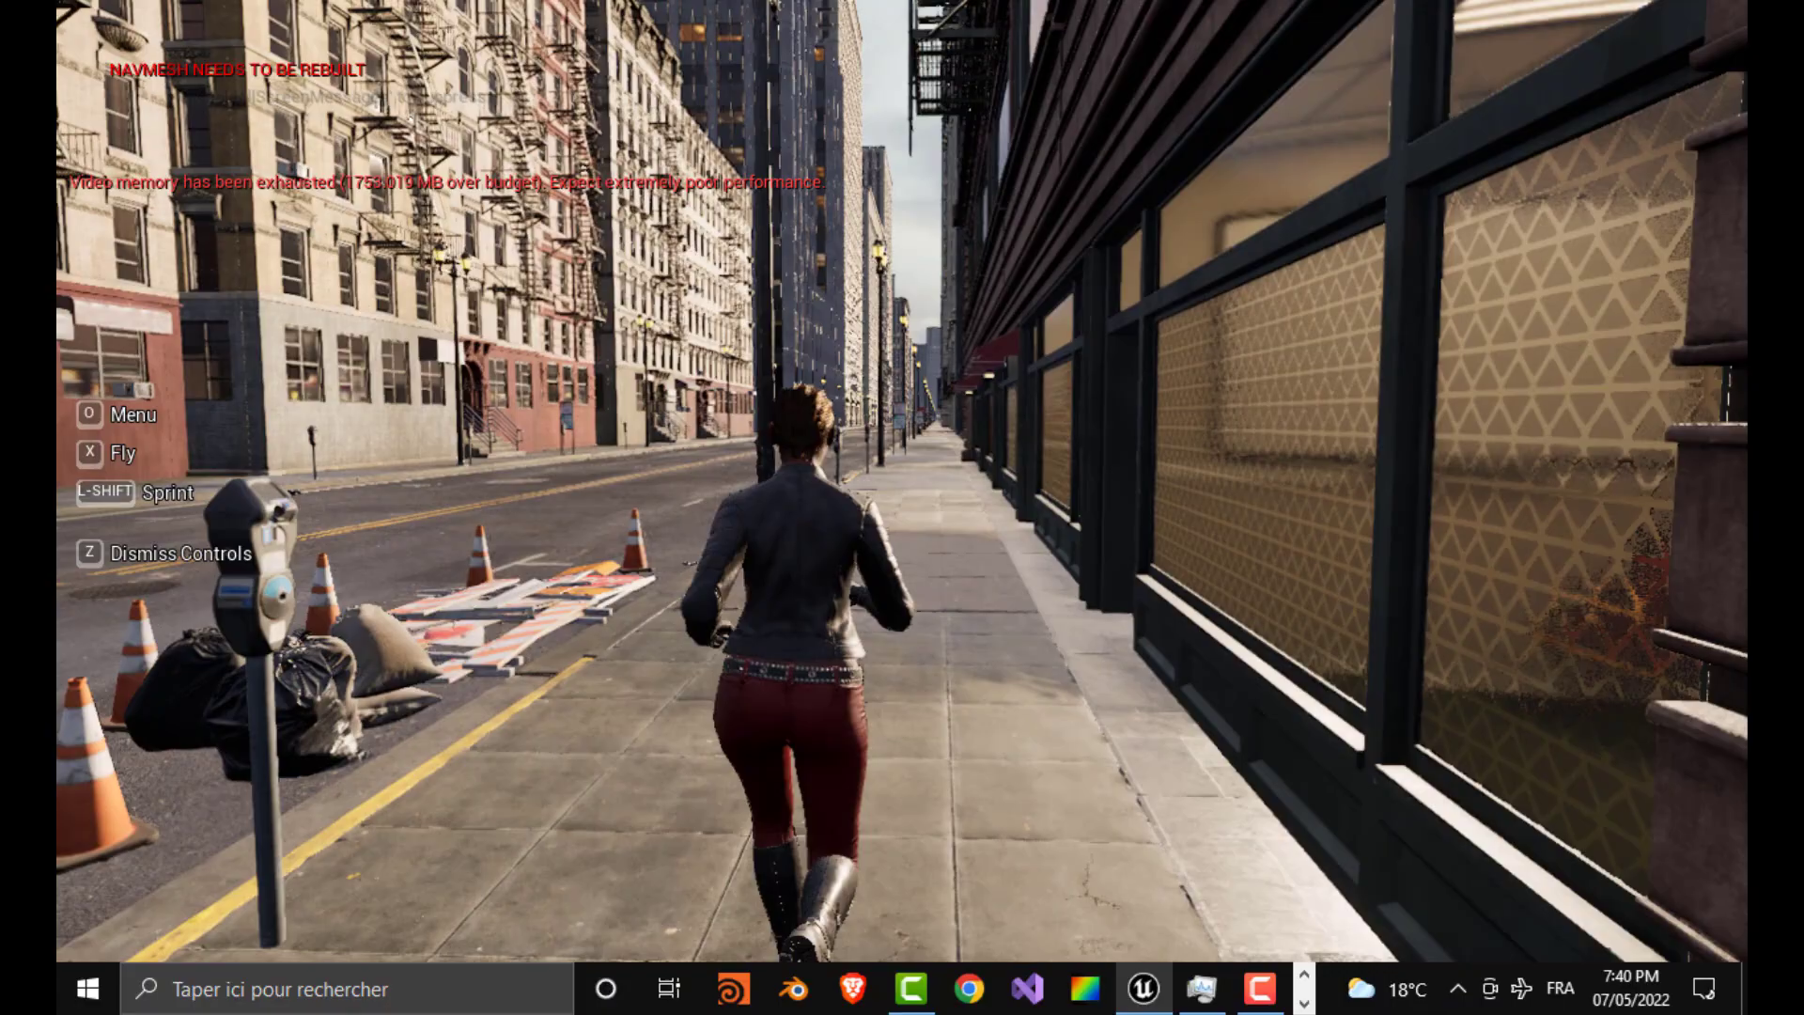
key(w)
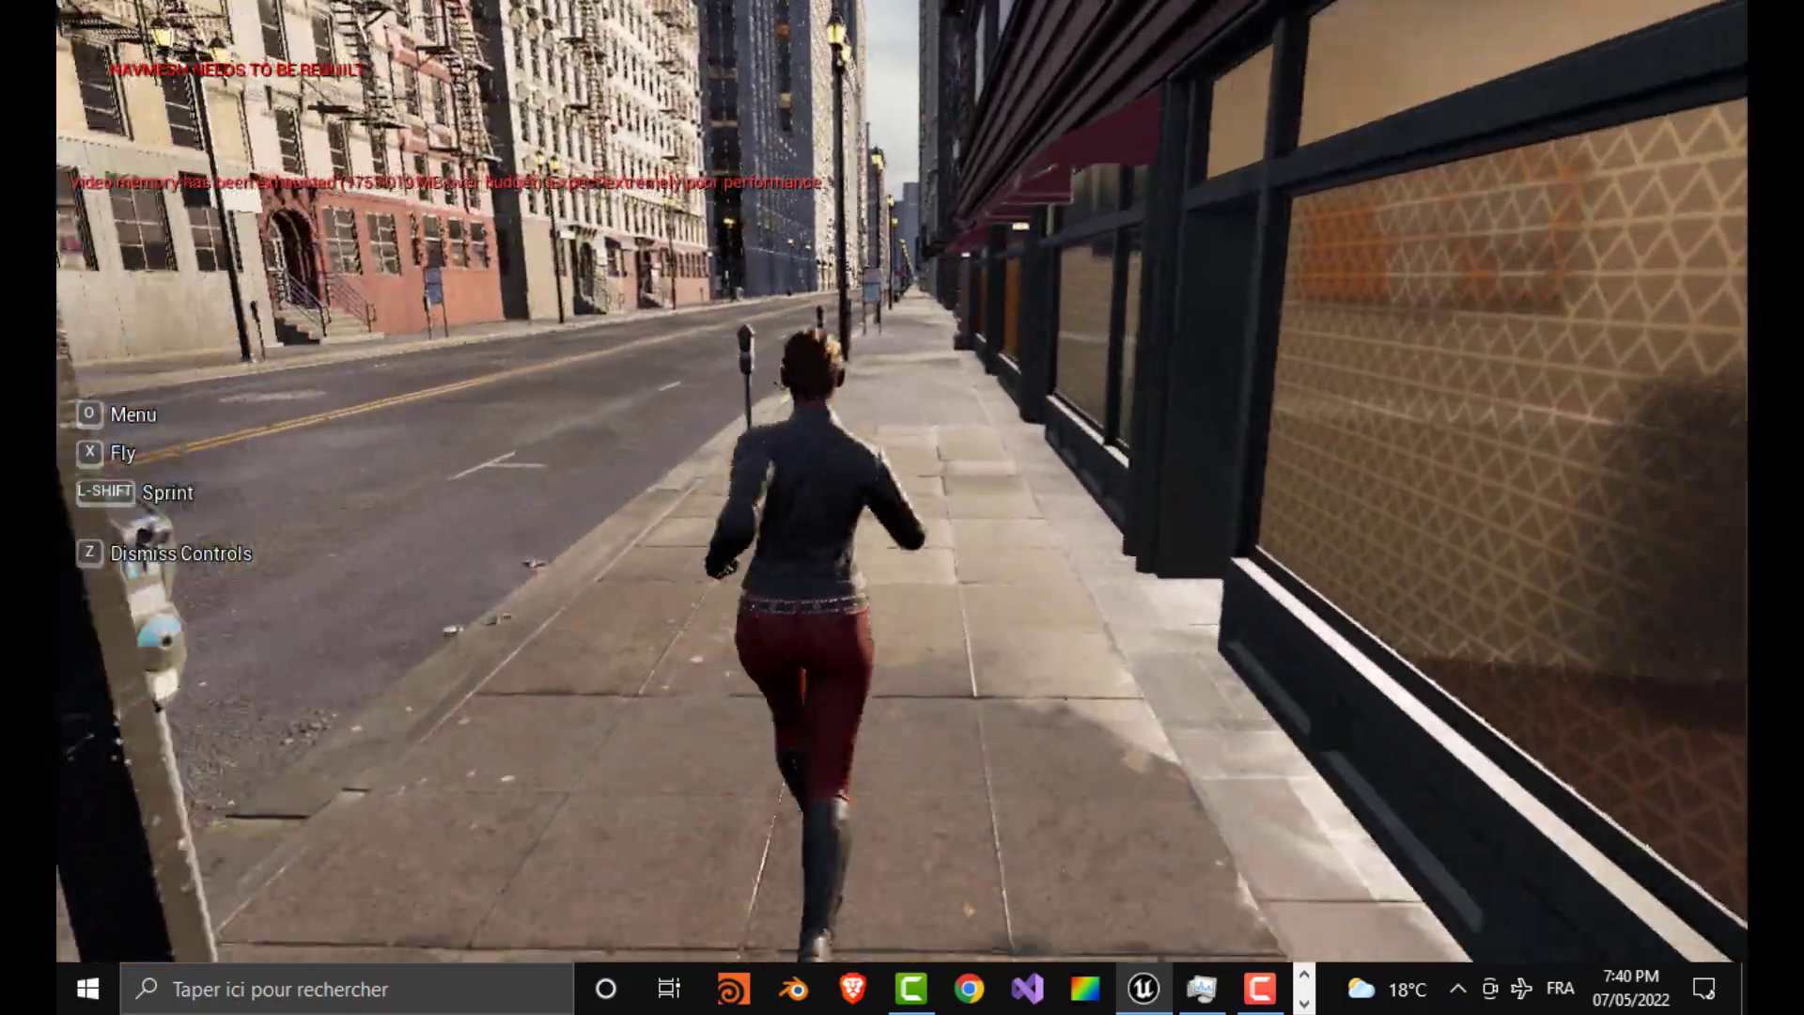
key(w)
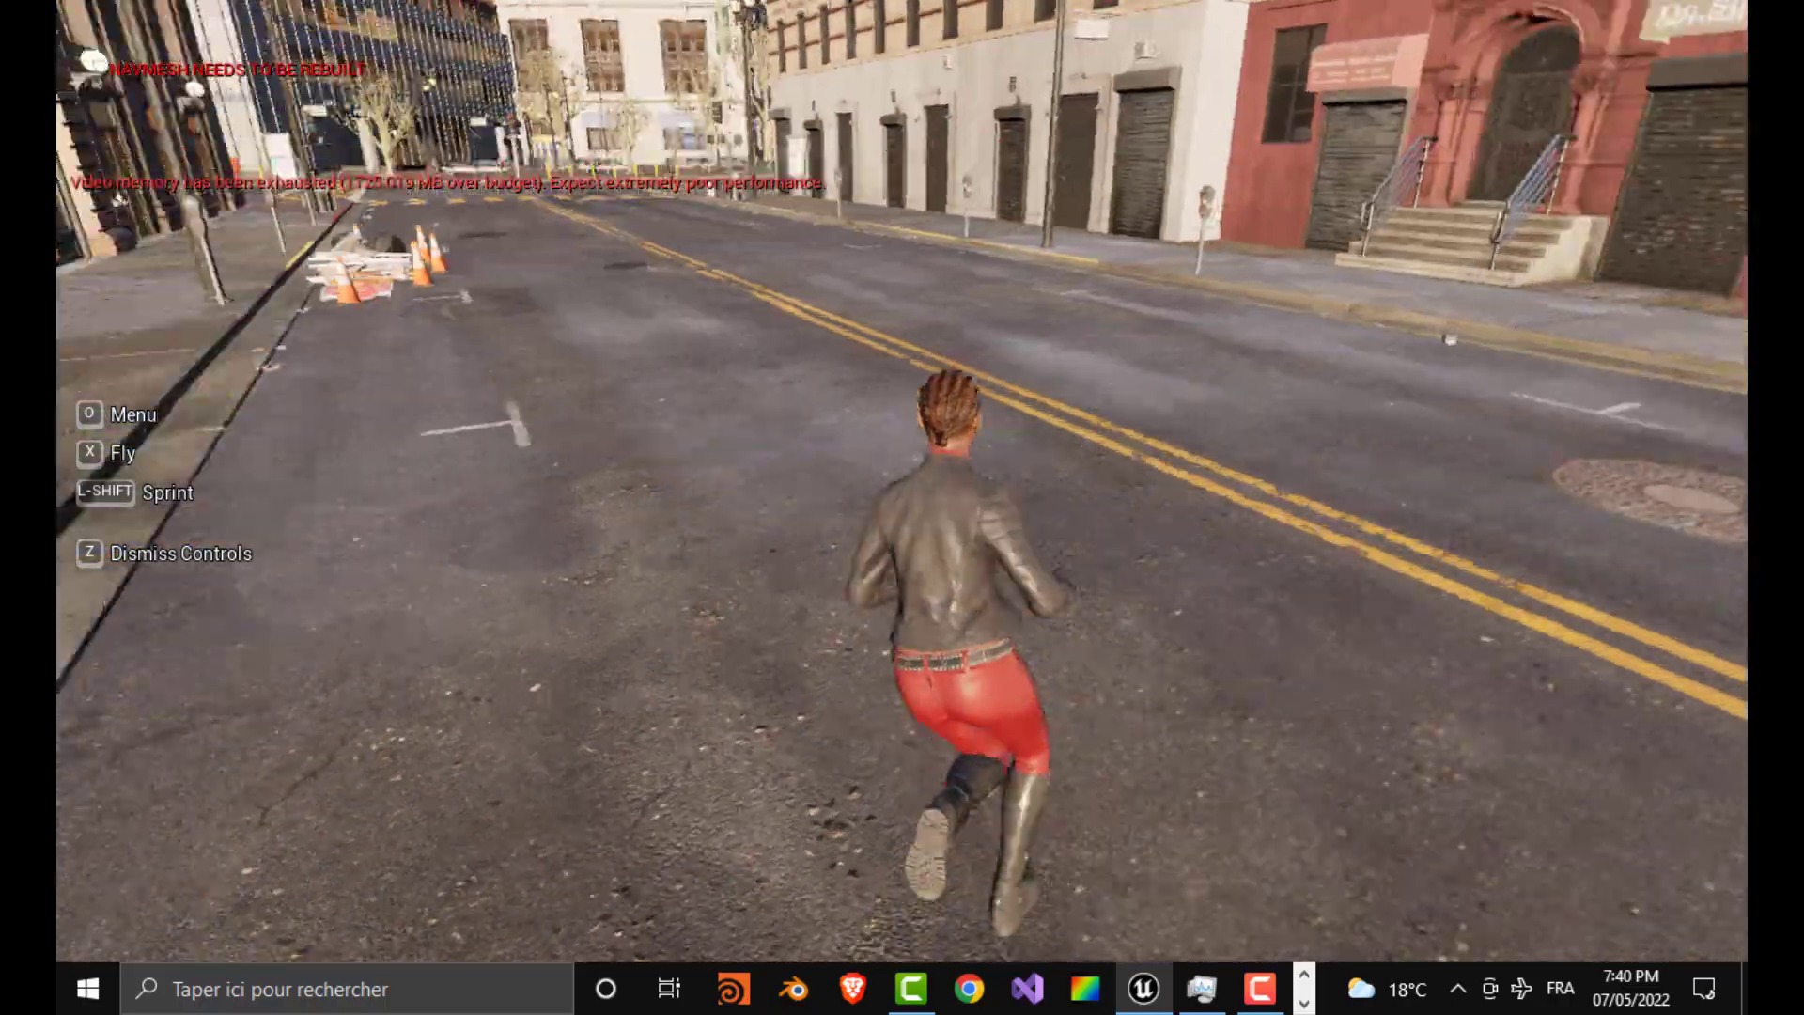
key(w)
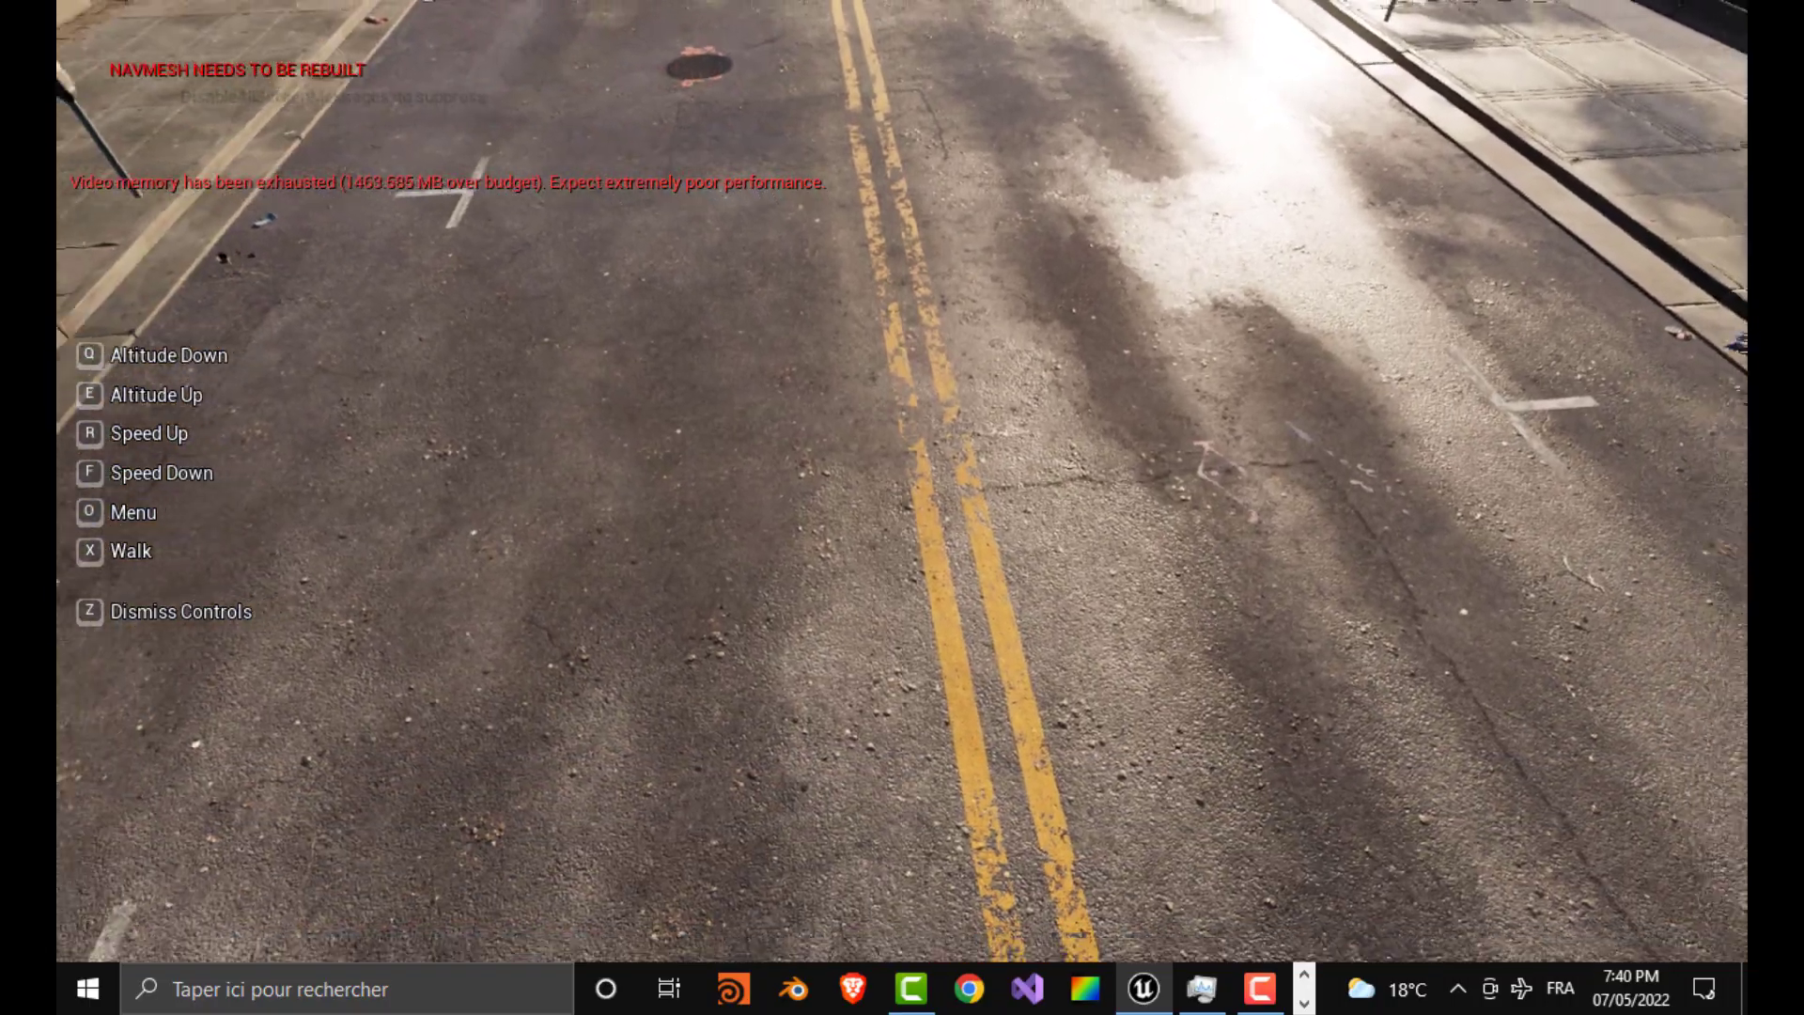
Step: Fly the play camera above the street beside the glass tower and over the rooftops to inspect the buildings
key(s)
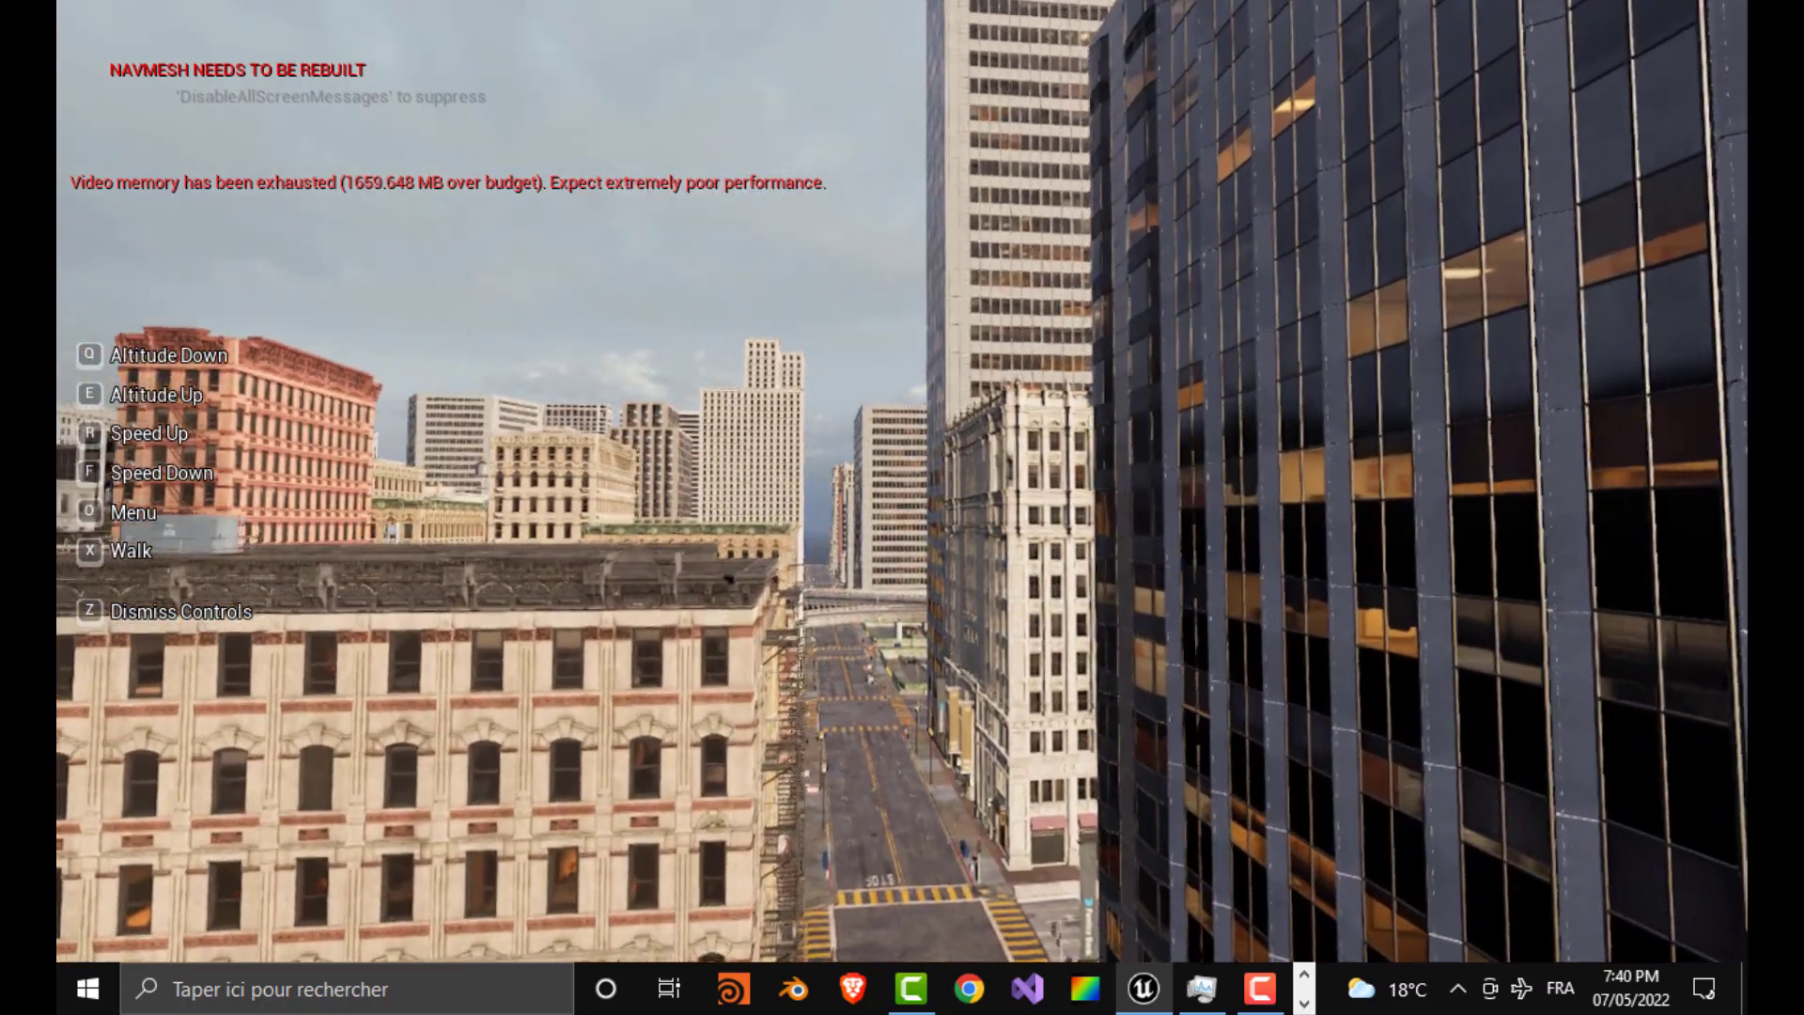
key(w)
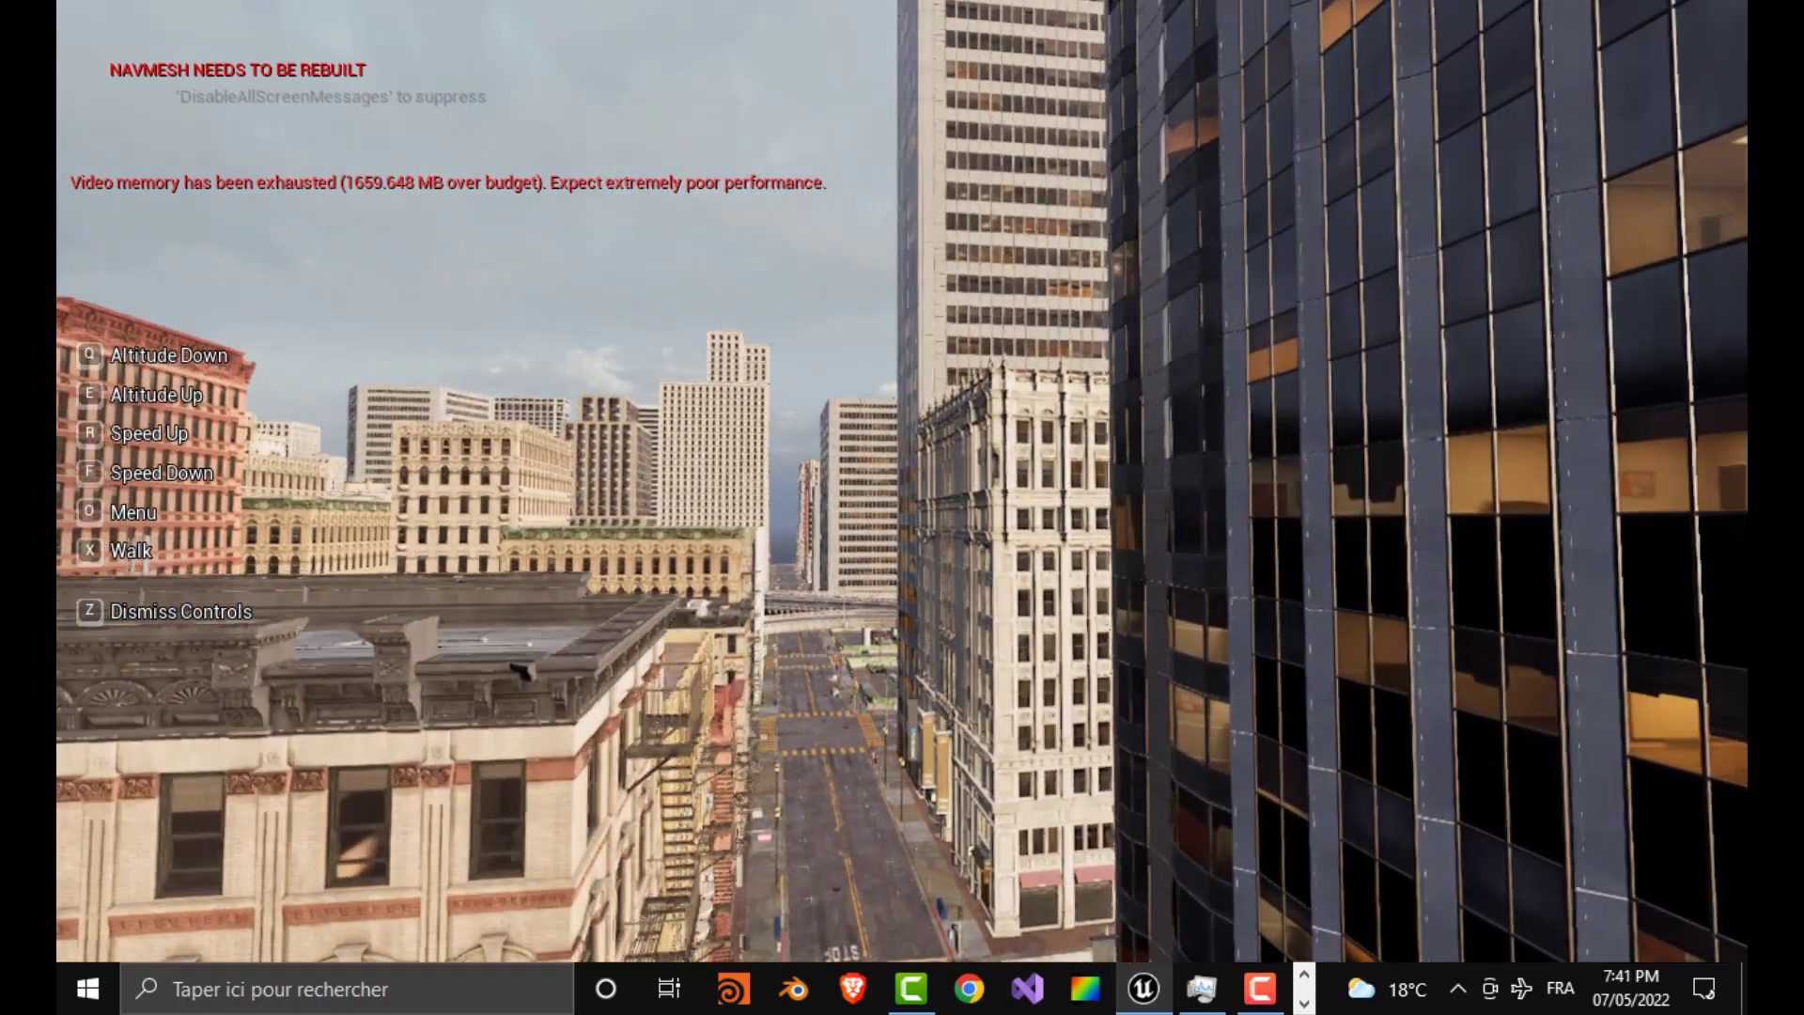
key(w)
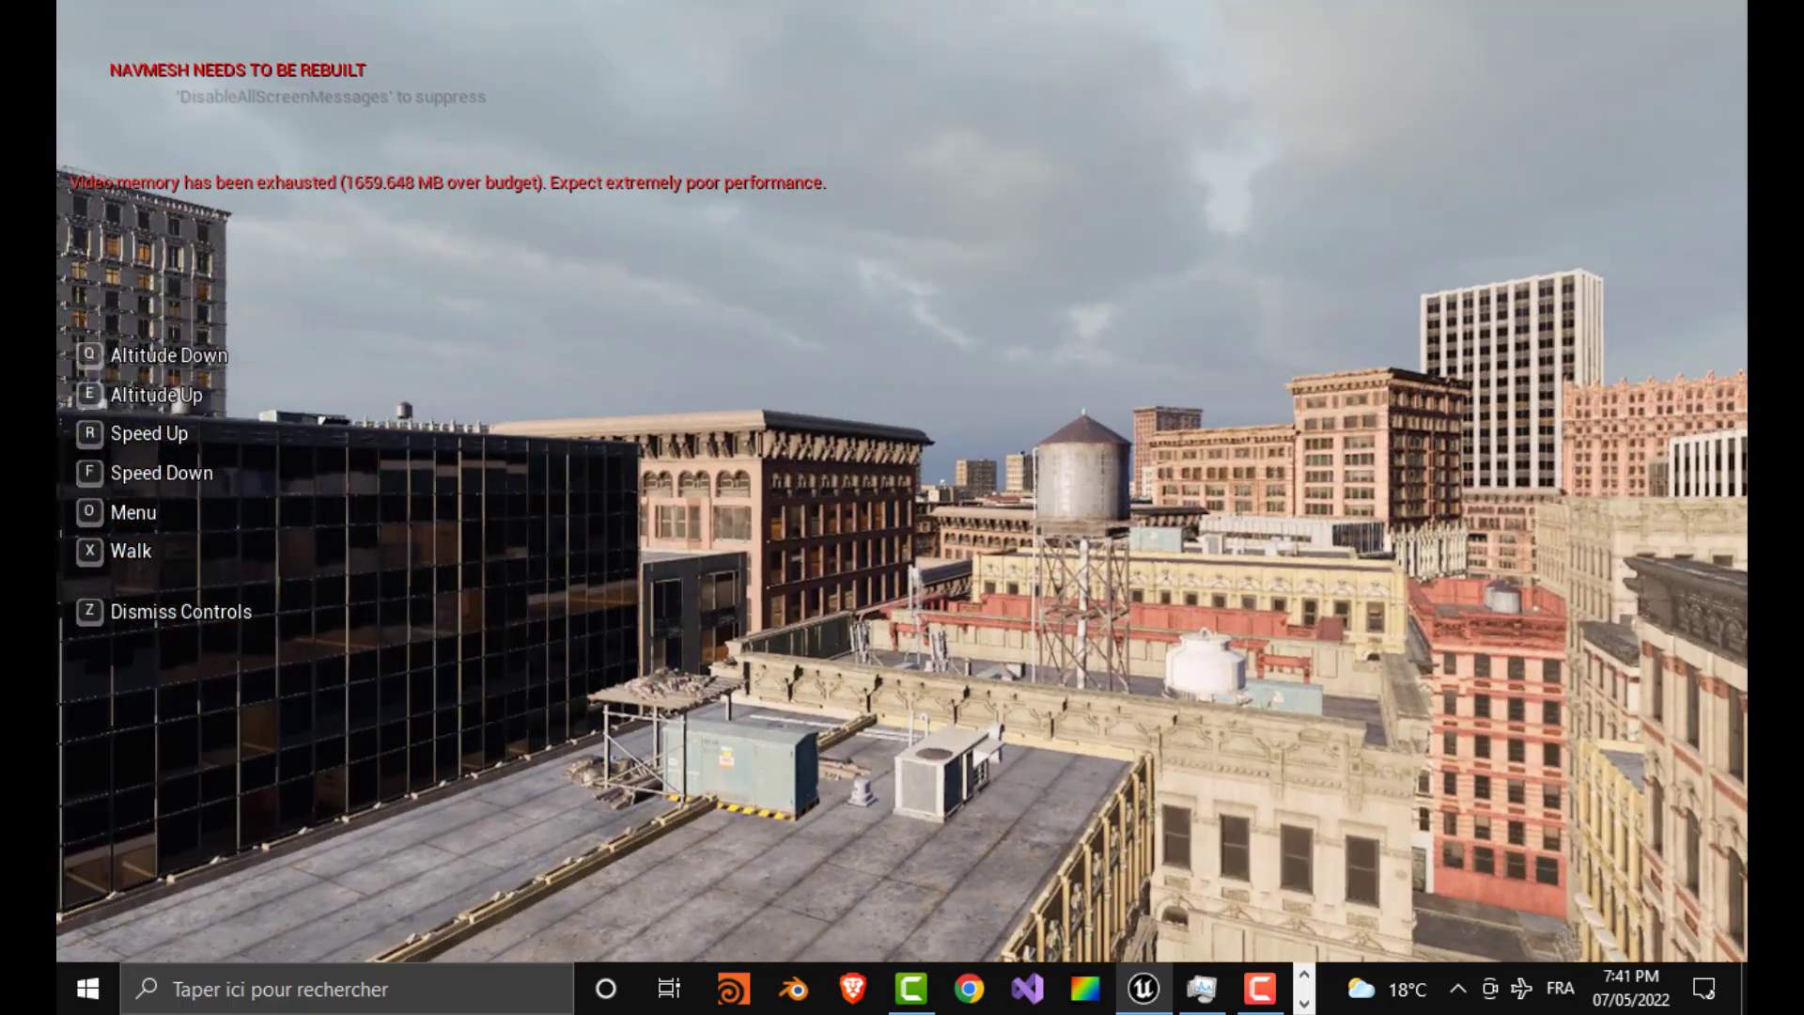
key(Down)
key(s)
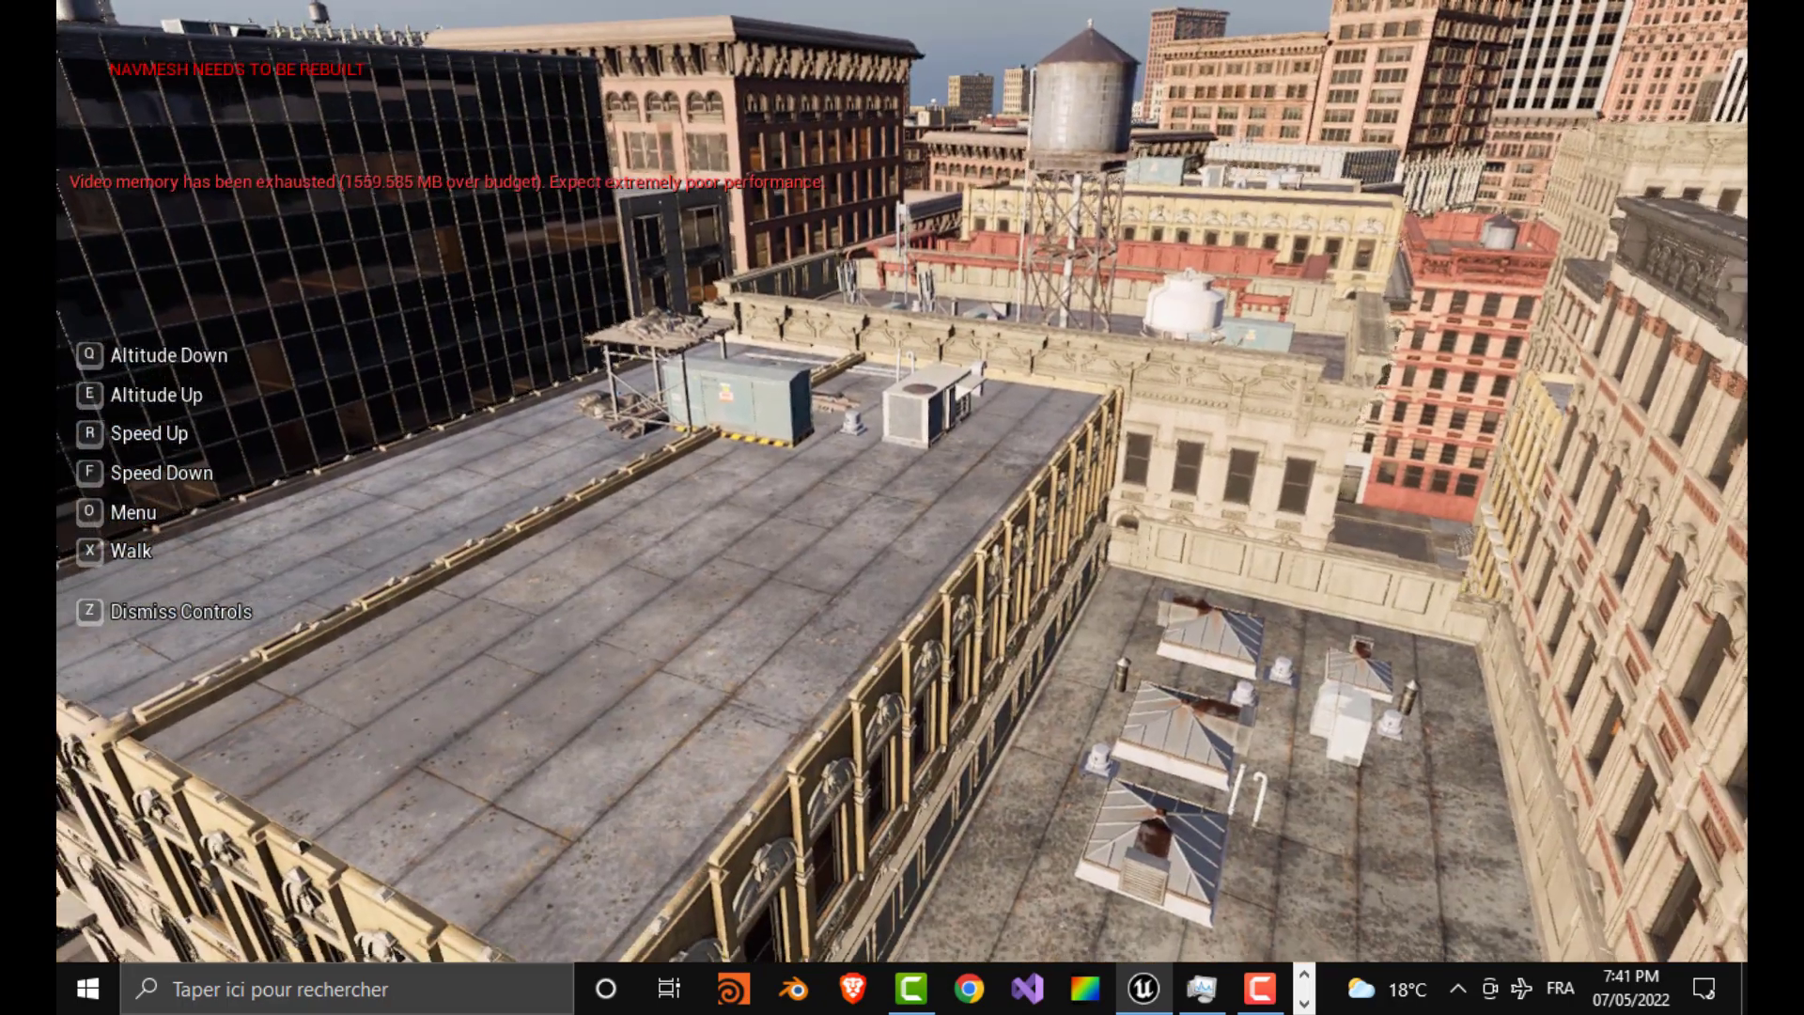
key(s)
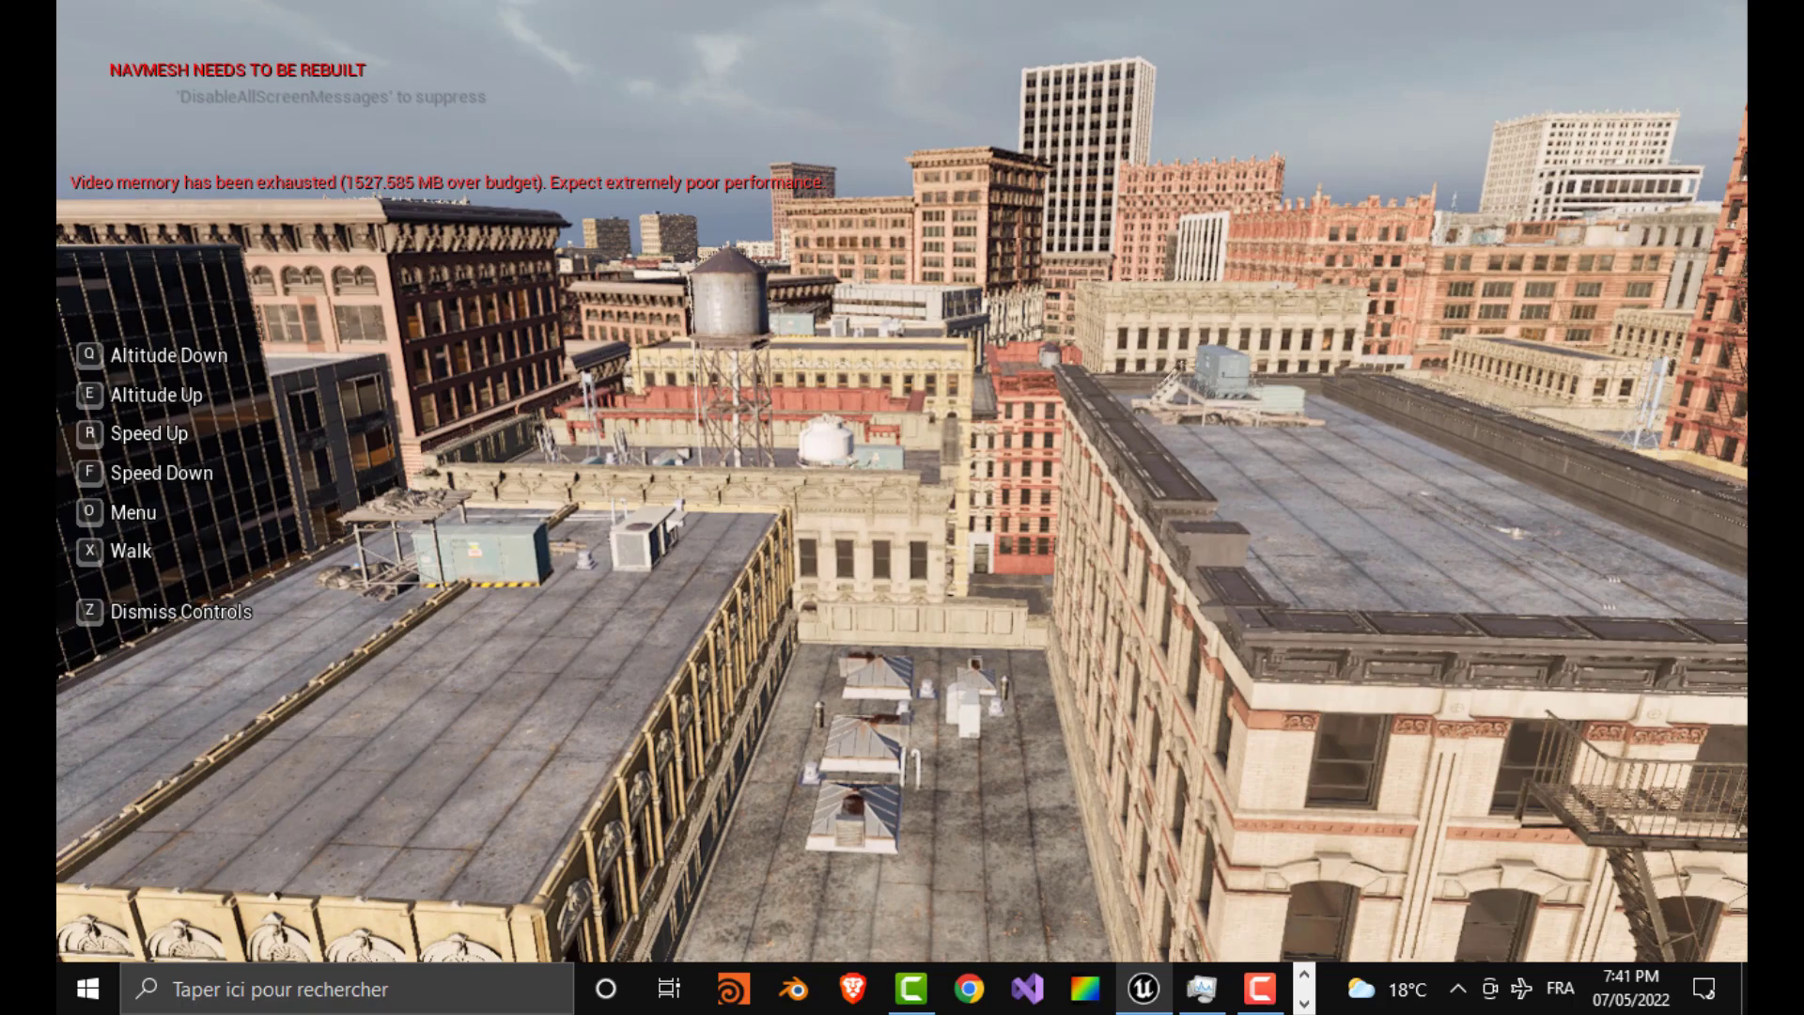
key(s)
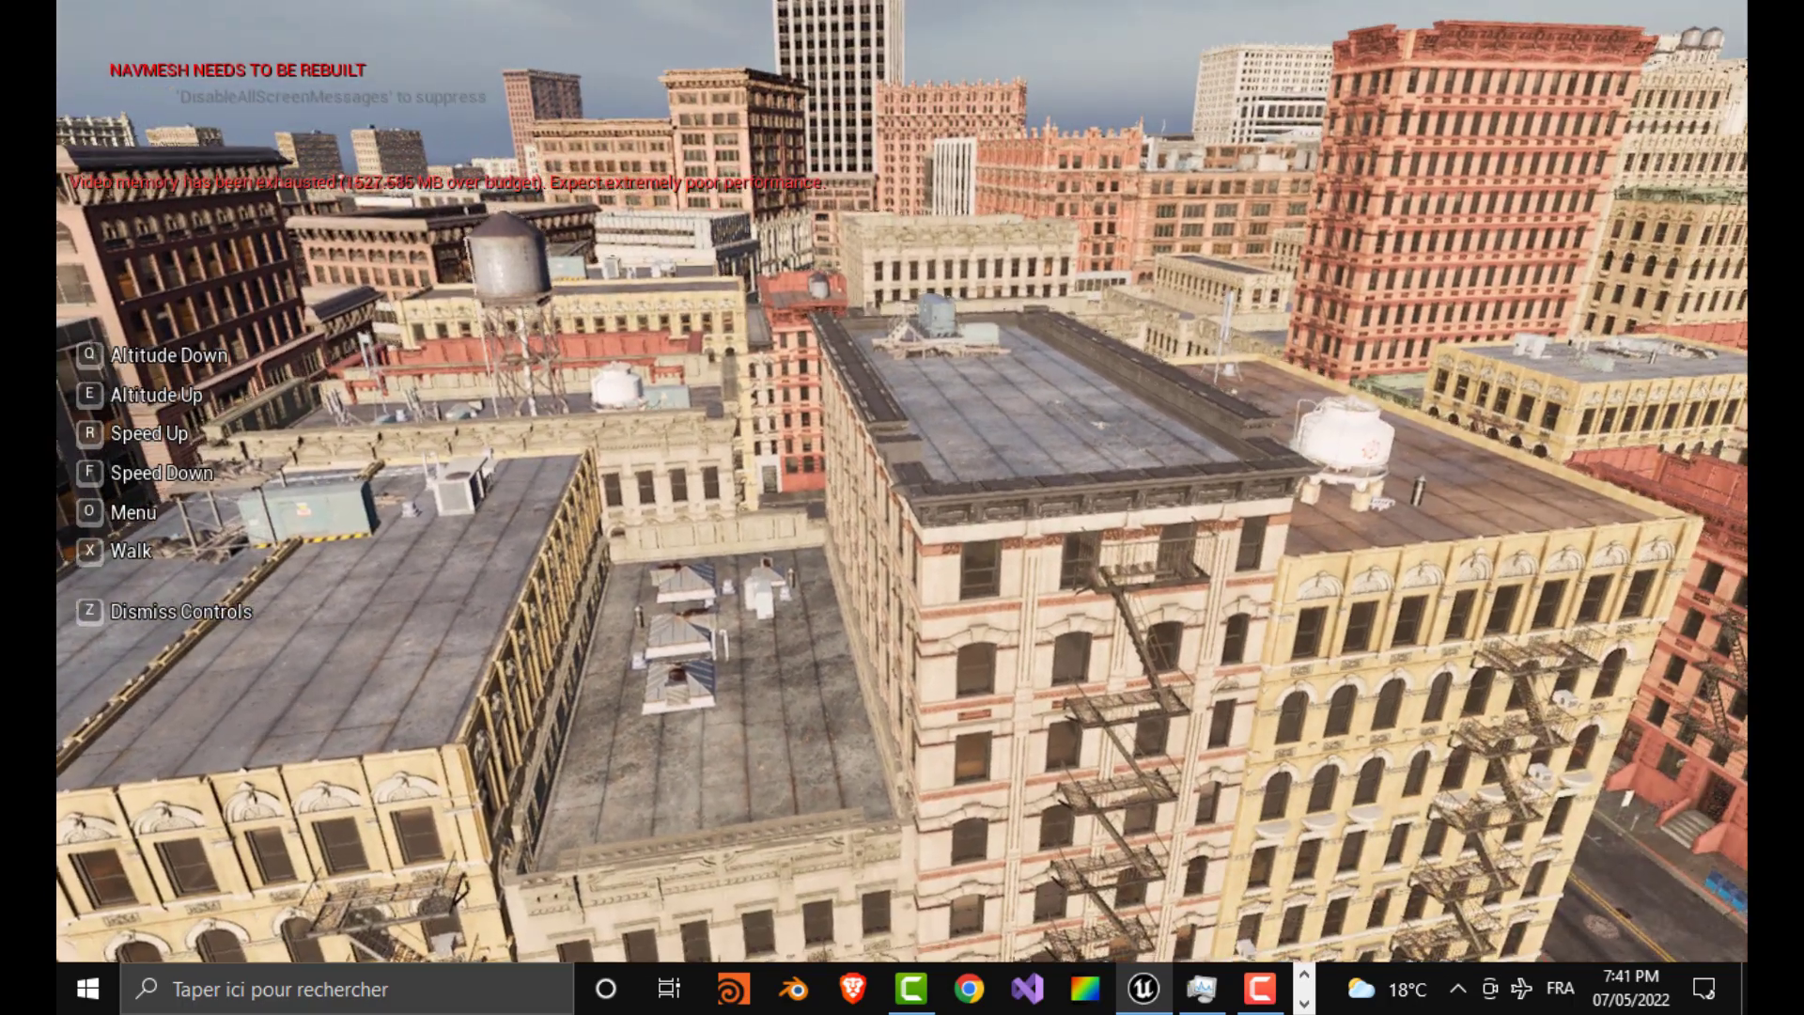
key(e)
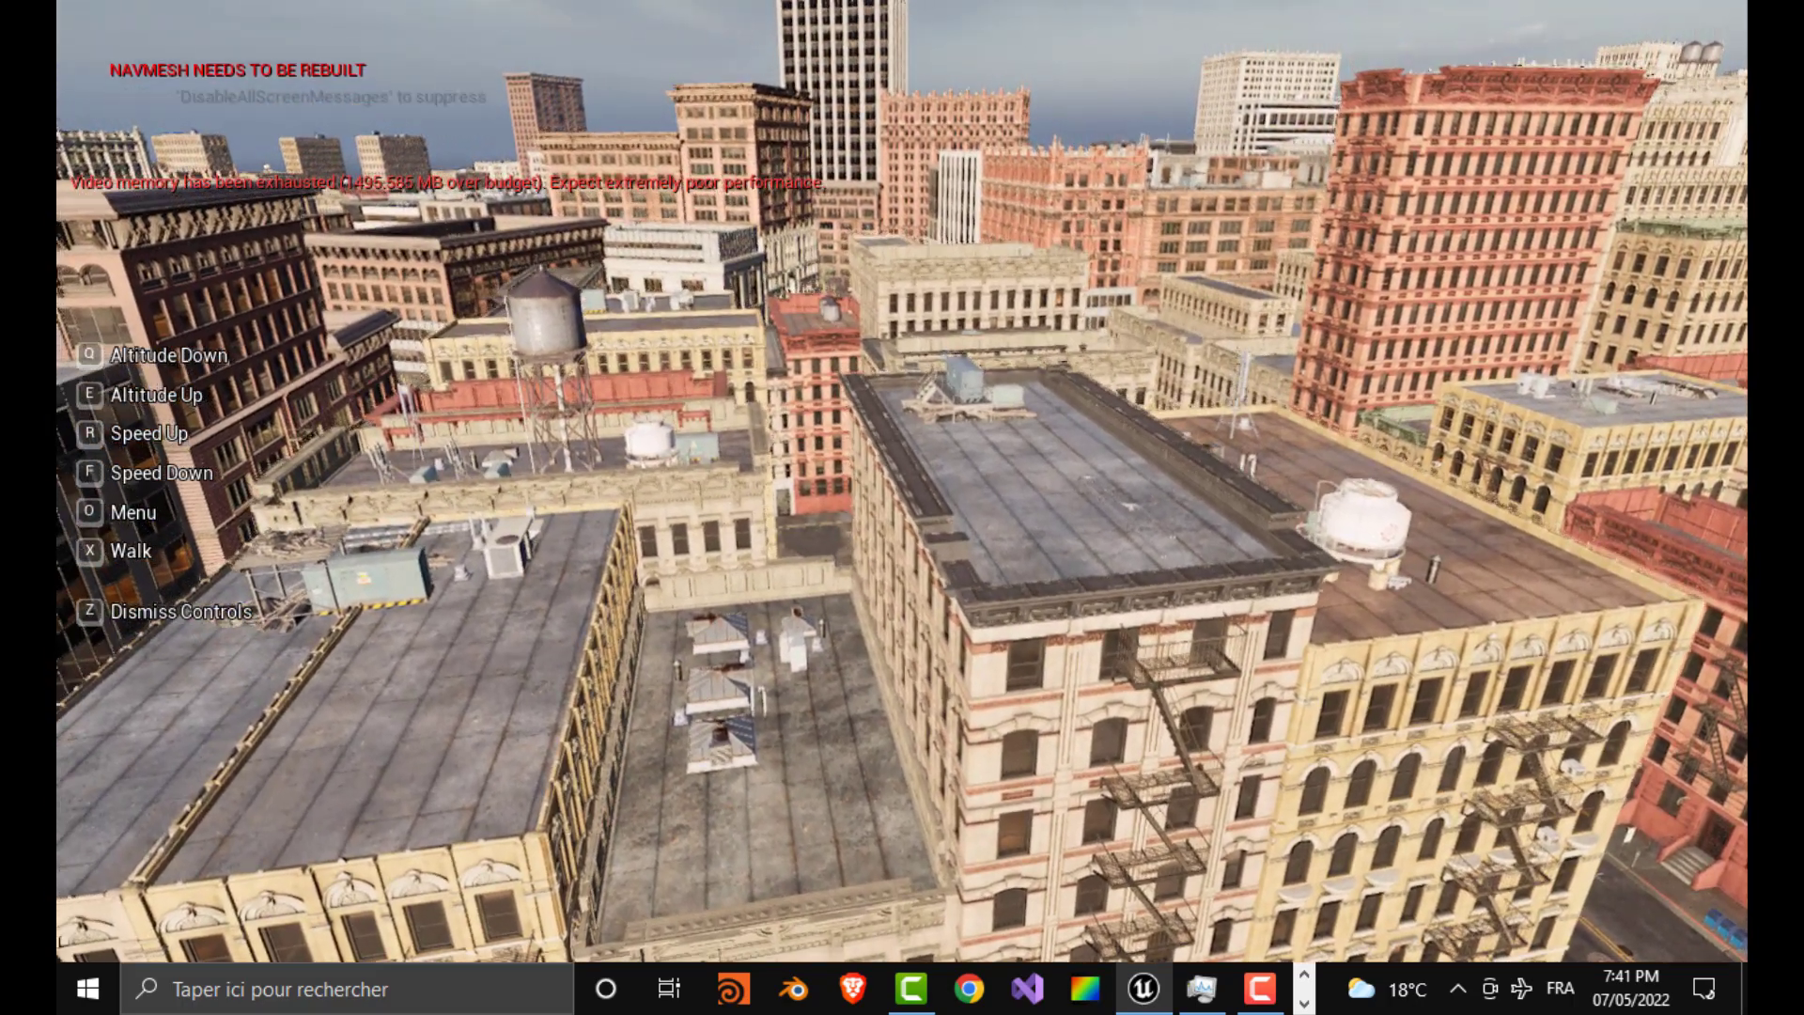
Step: Turn the flying camera around the tower and across the skyline to survey the surrounding city blocks
key(Left)
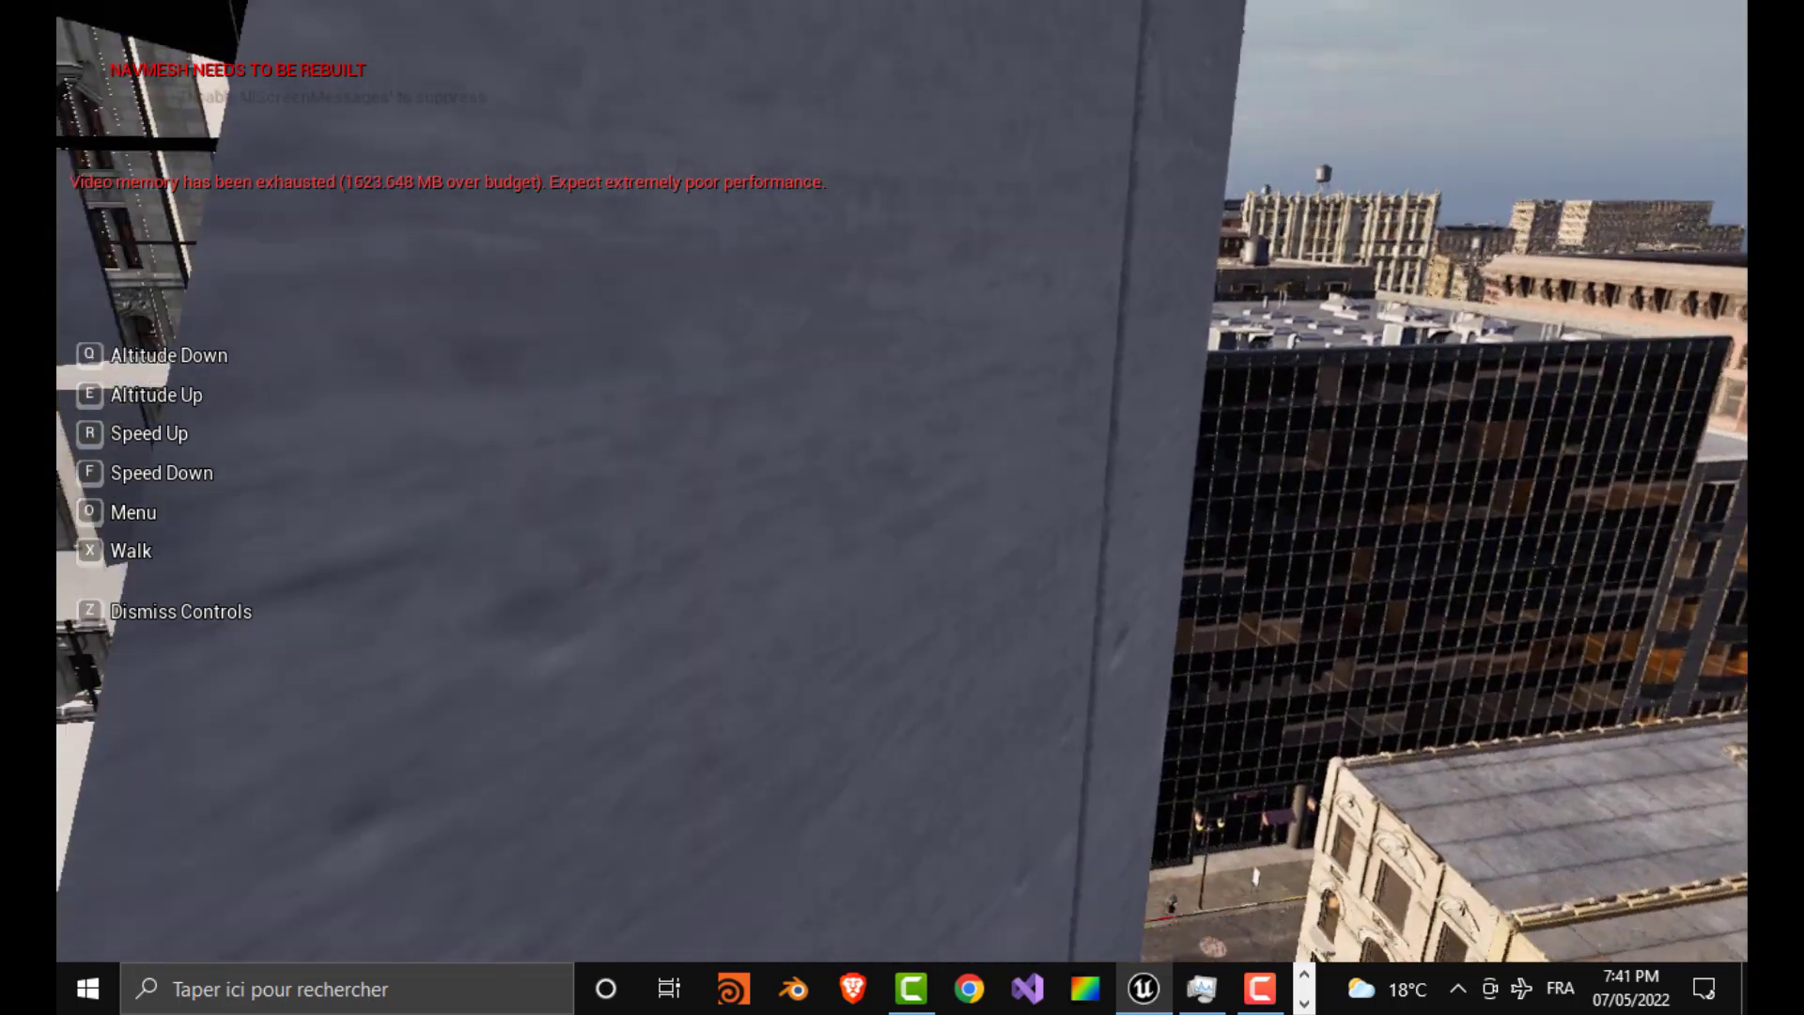
key(Left)
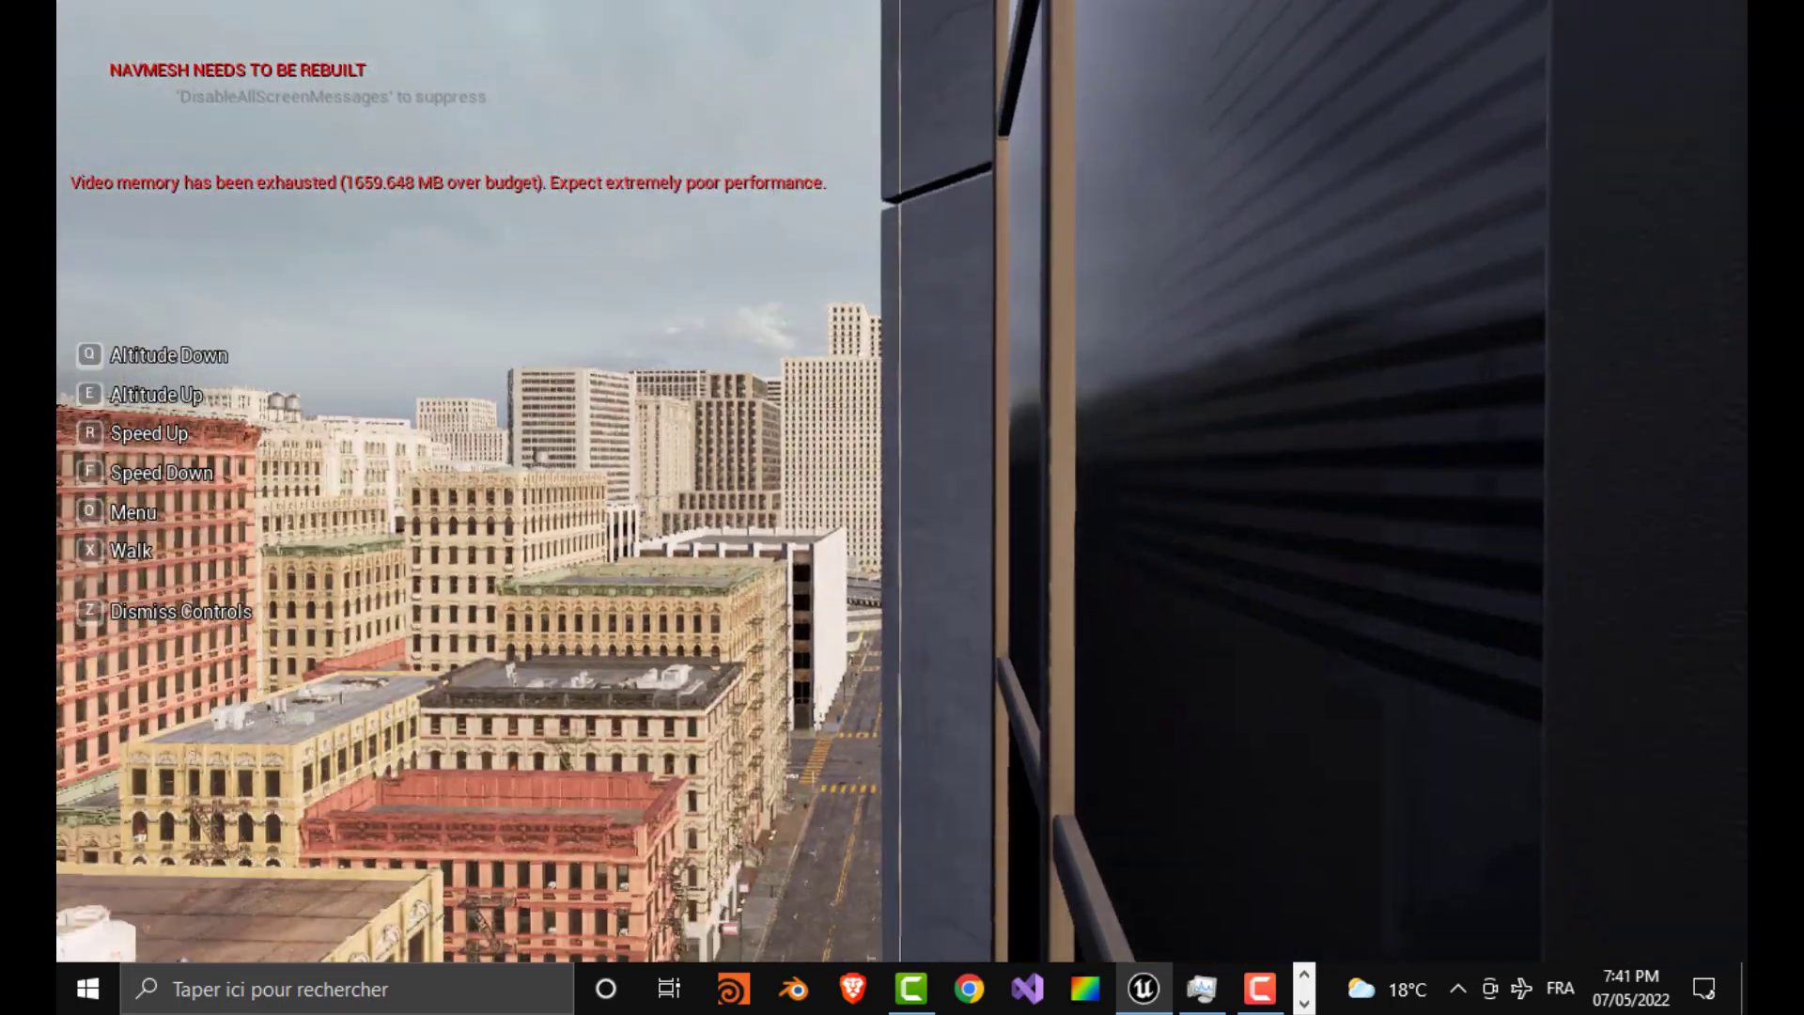
key(Left)
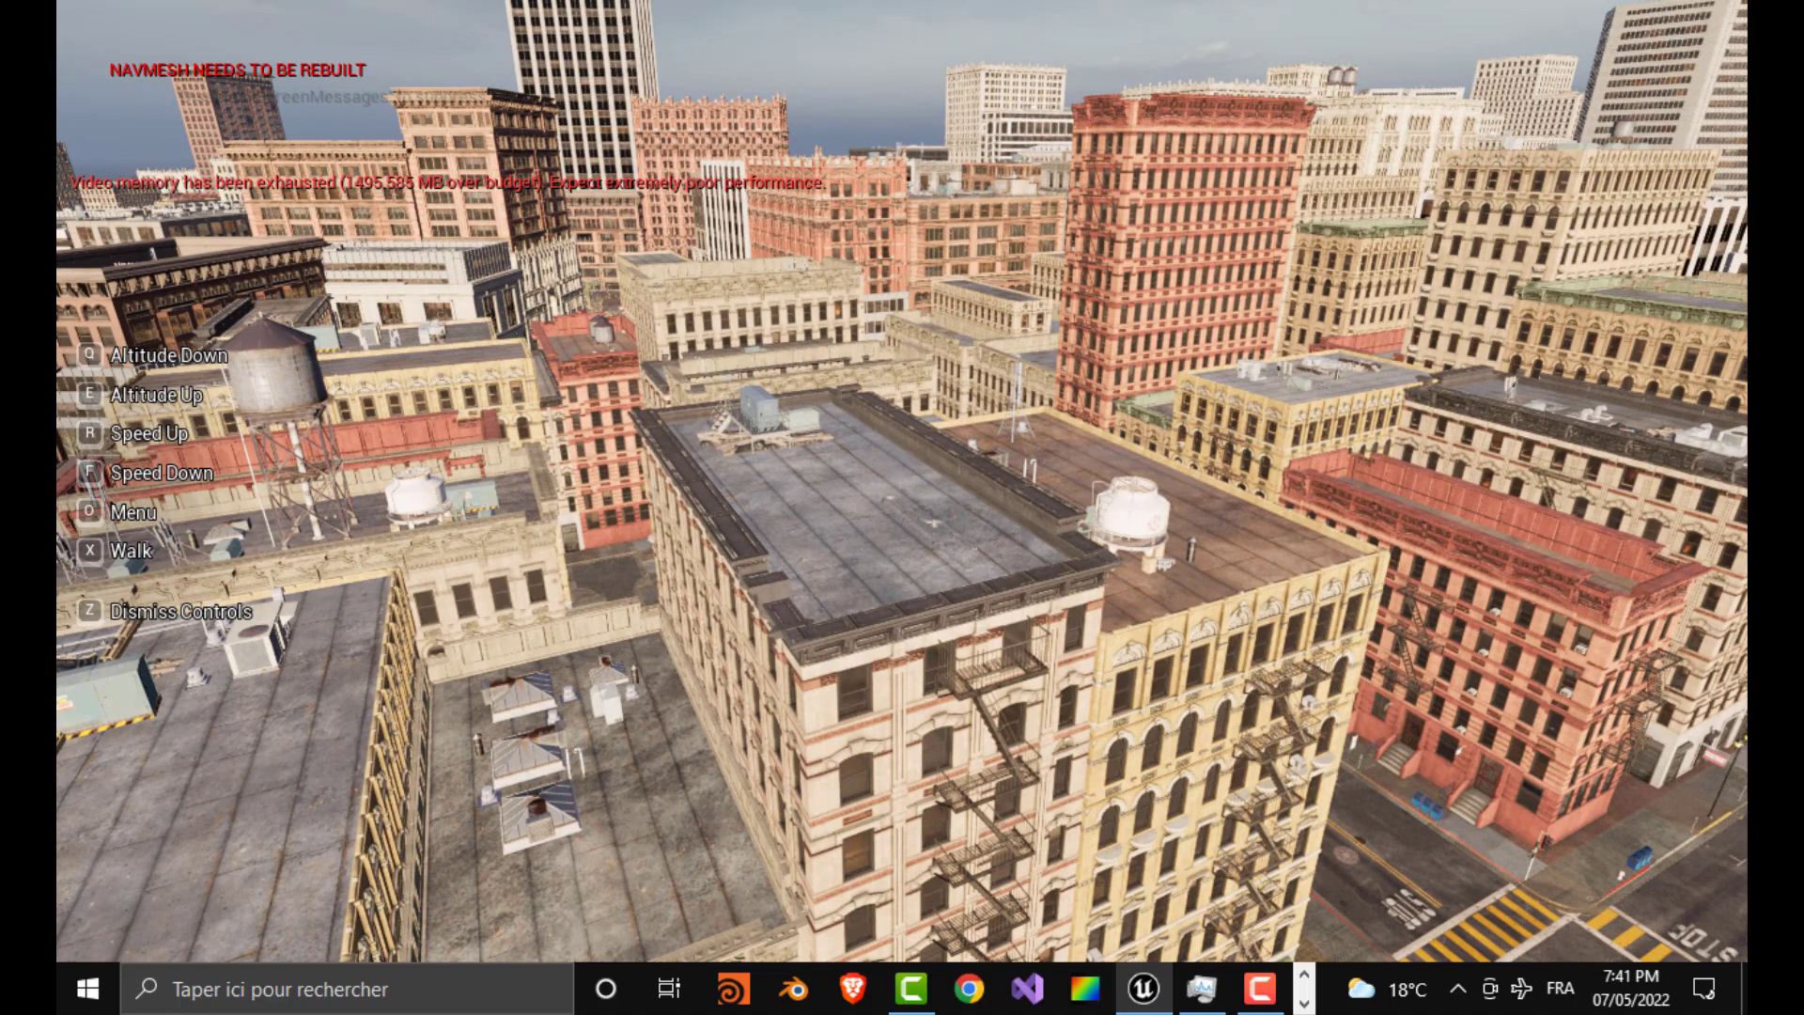
key(w)
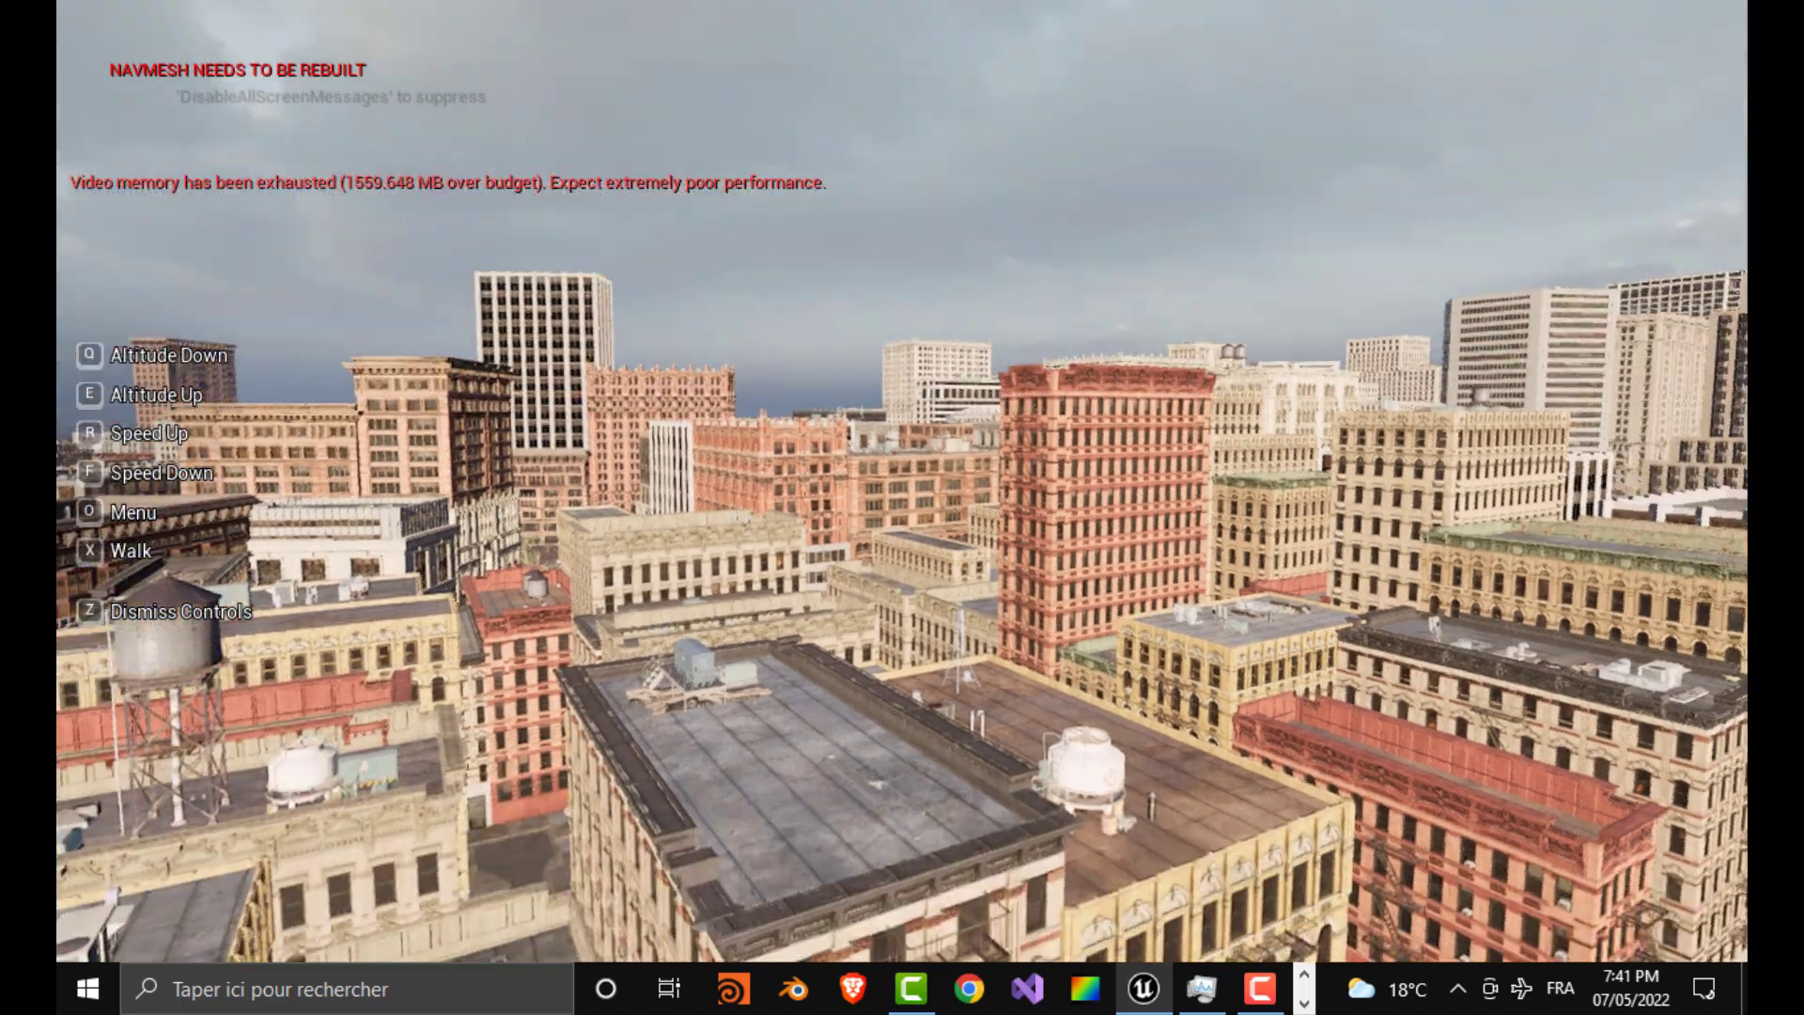
key(Right)
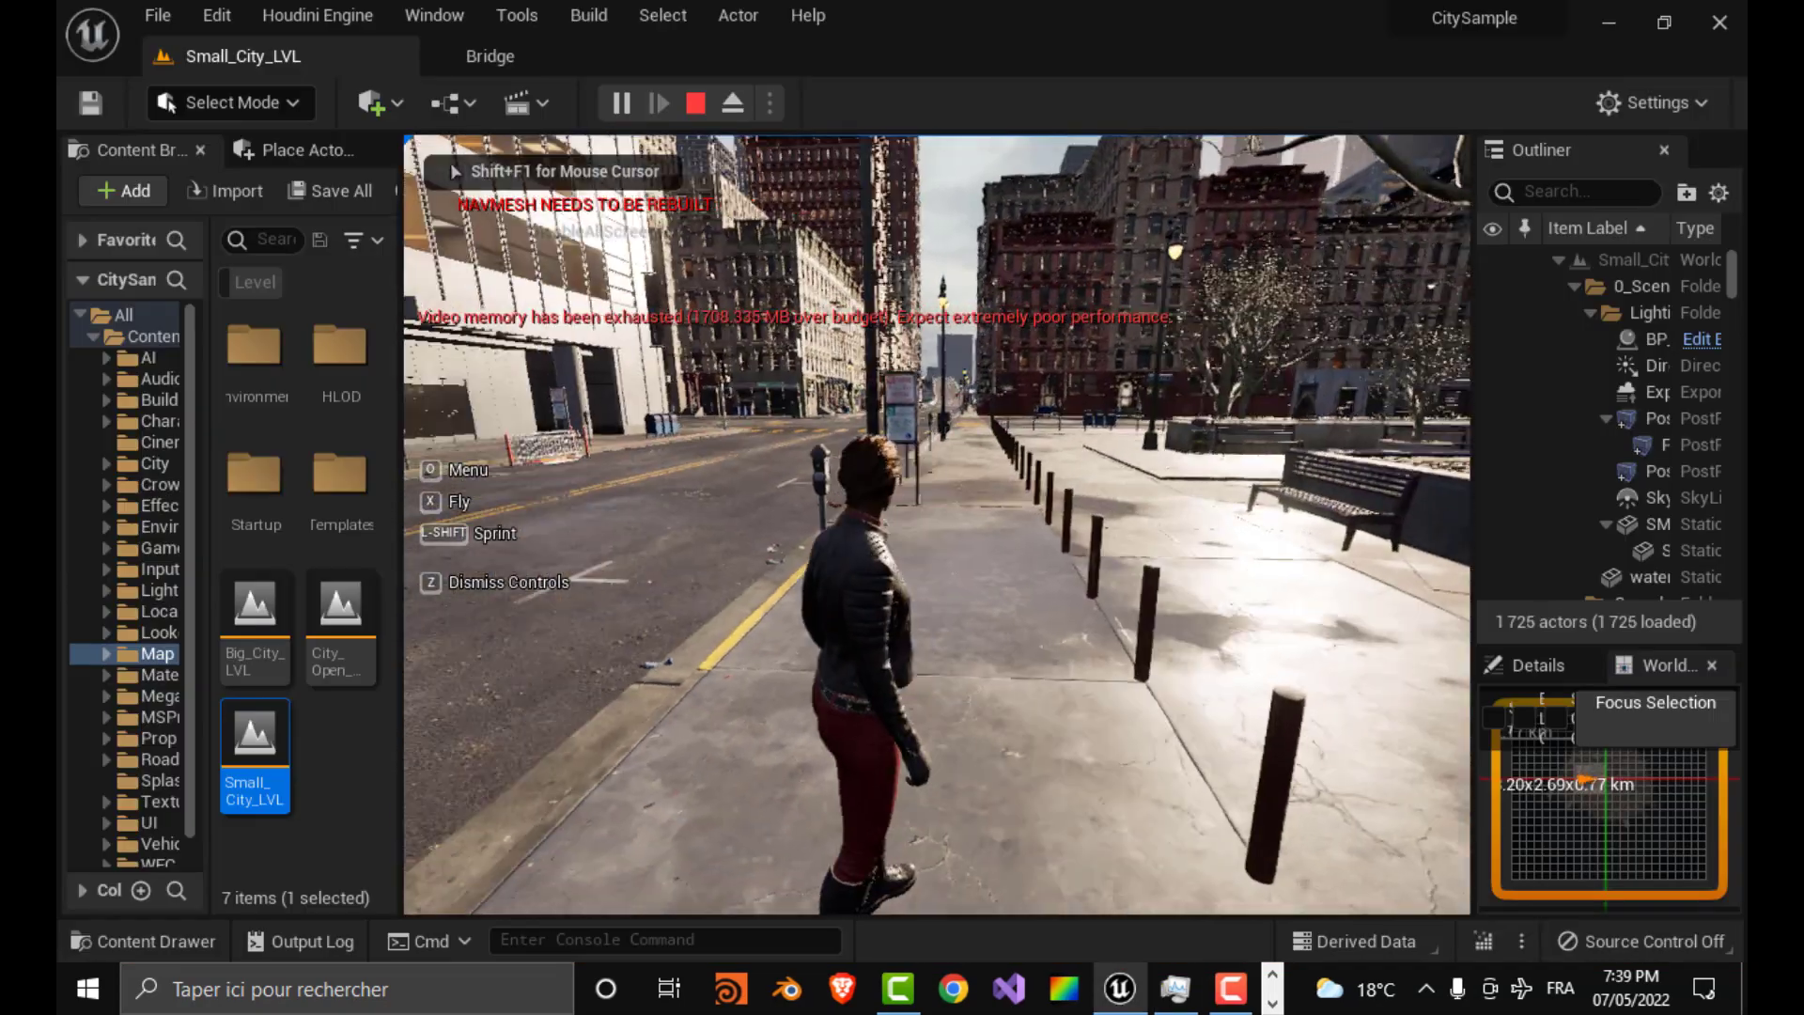
Step: In the editor's play viewport, turn the character off the sidewalk and walk along the street toward the intersection
key(Left)
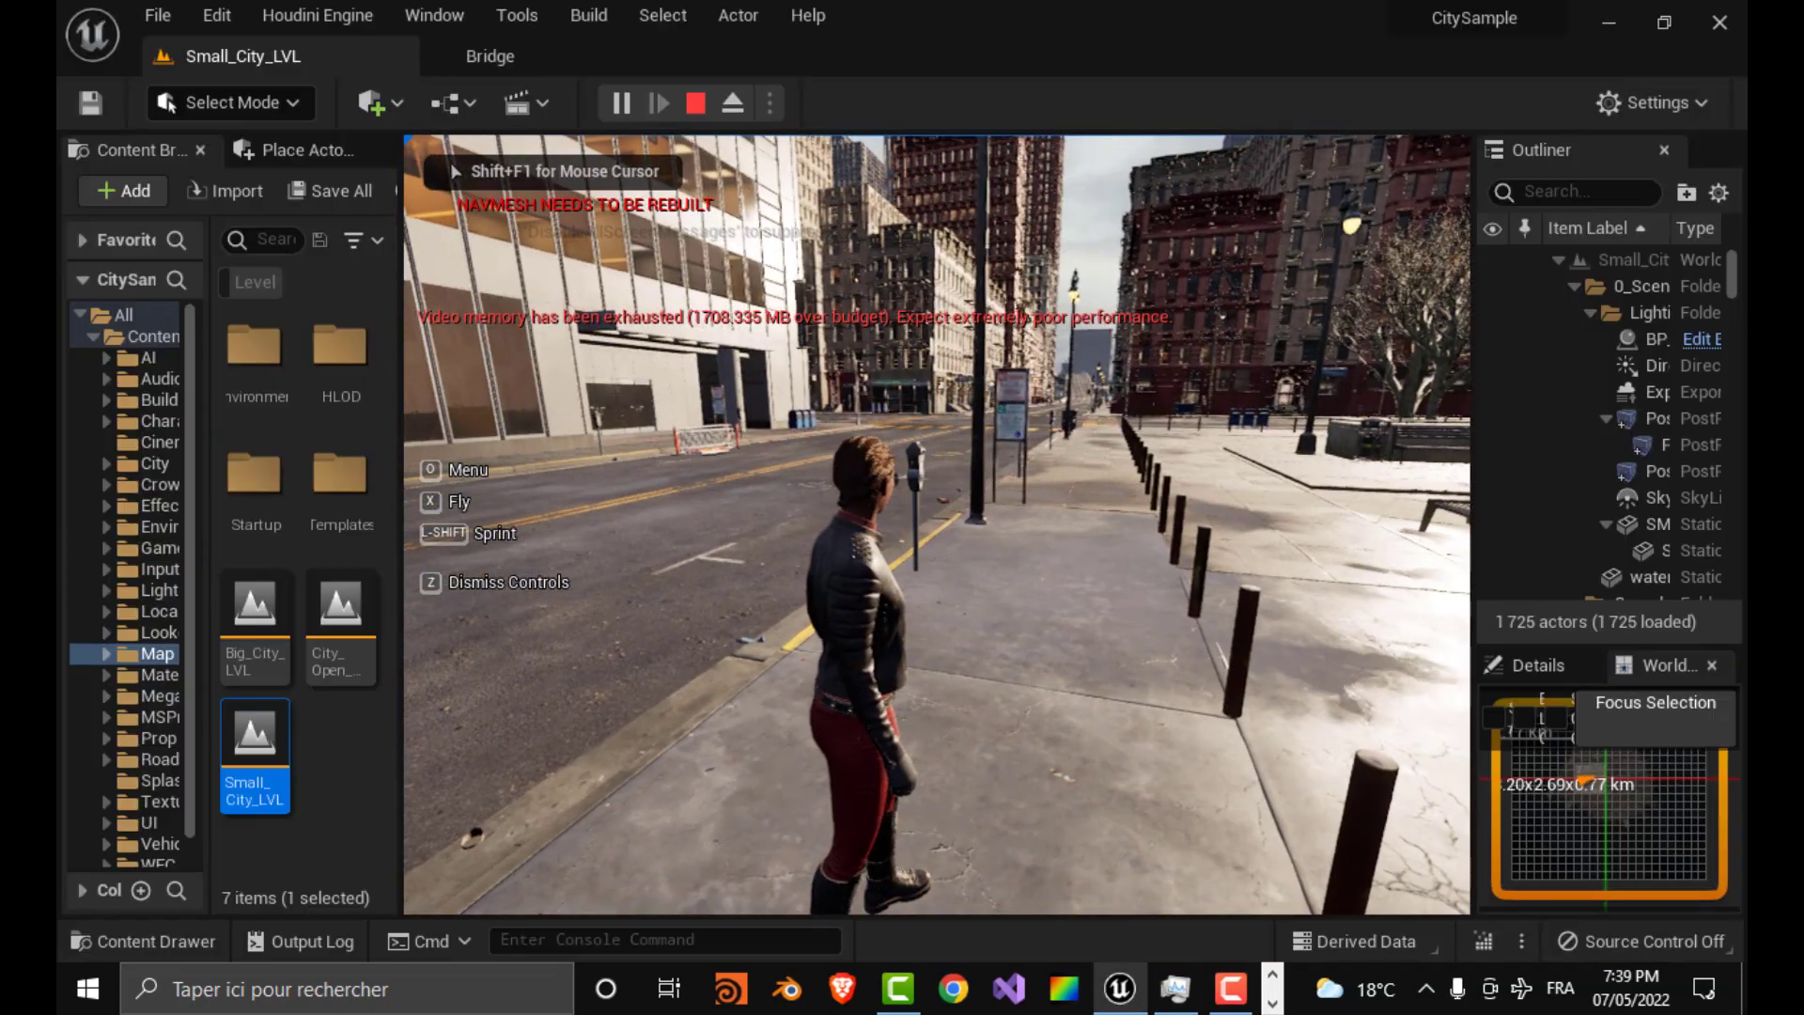
key(Left)
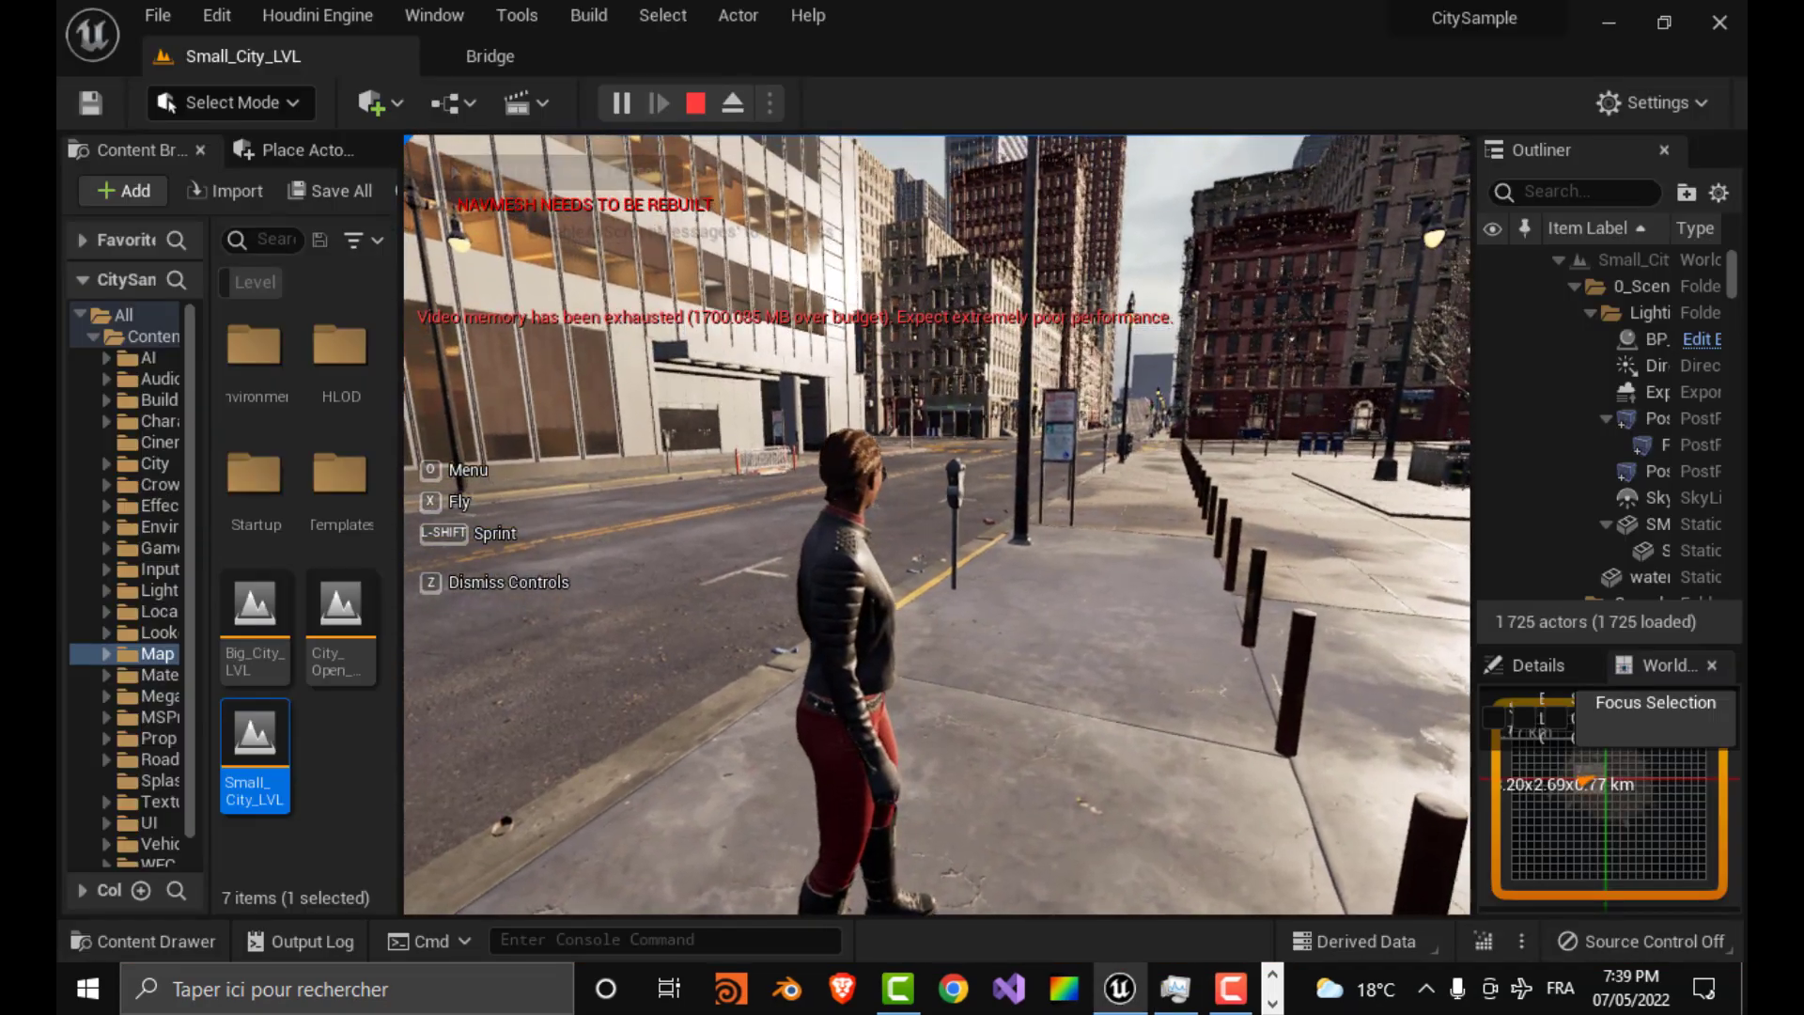
key(w)
key(Left)
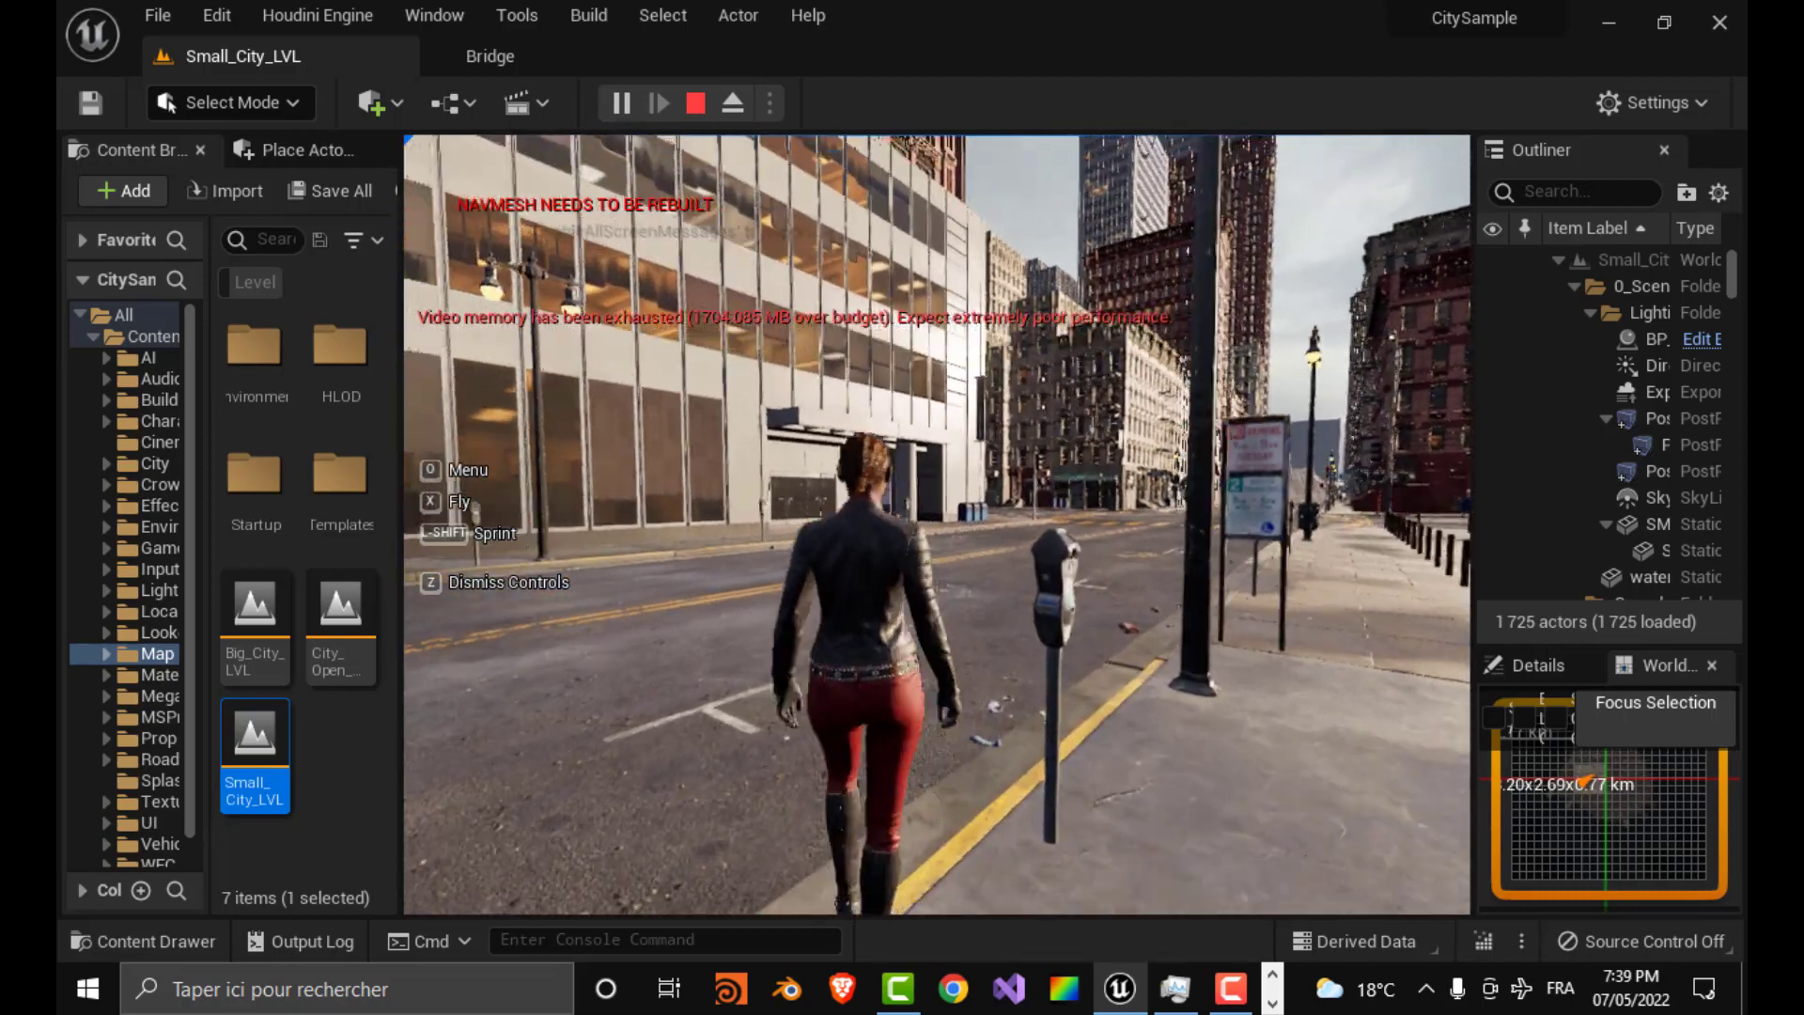
key(w)
key(Right)
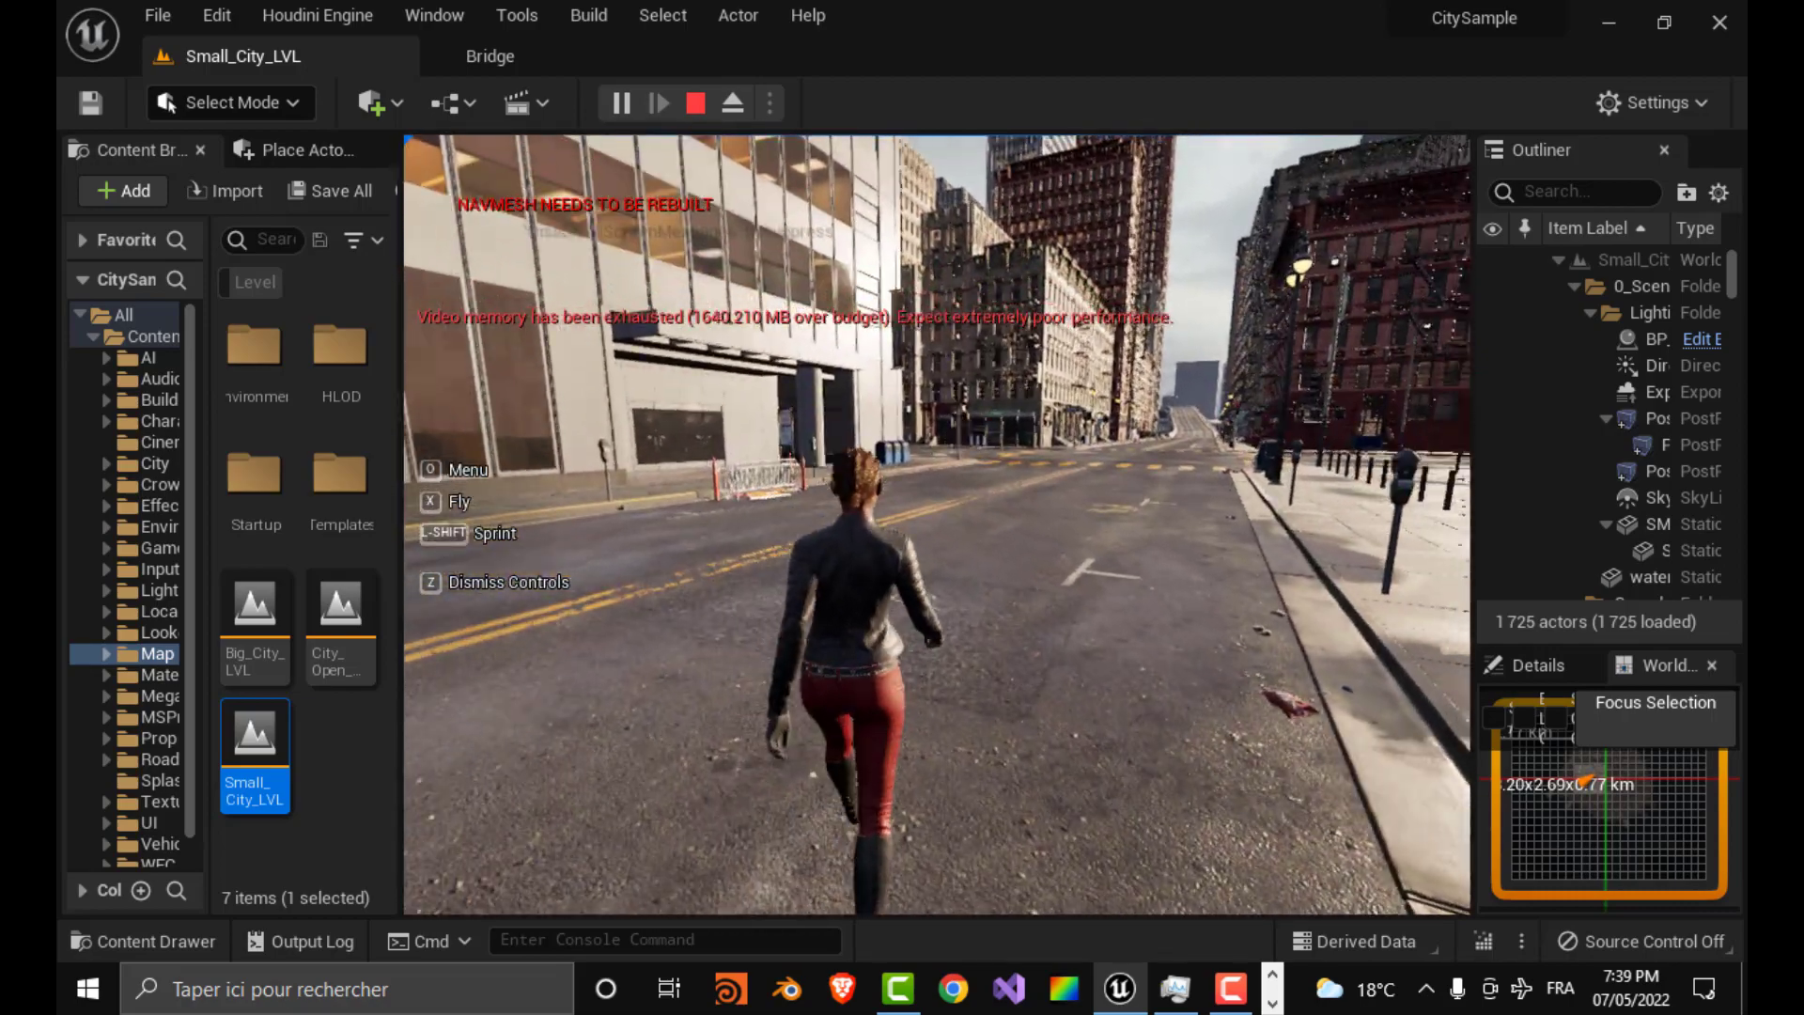
key(w)
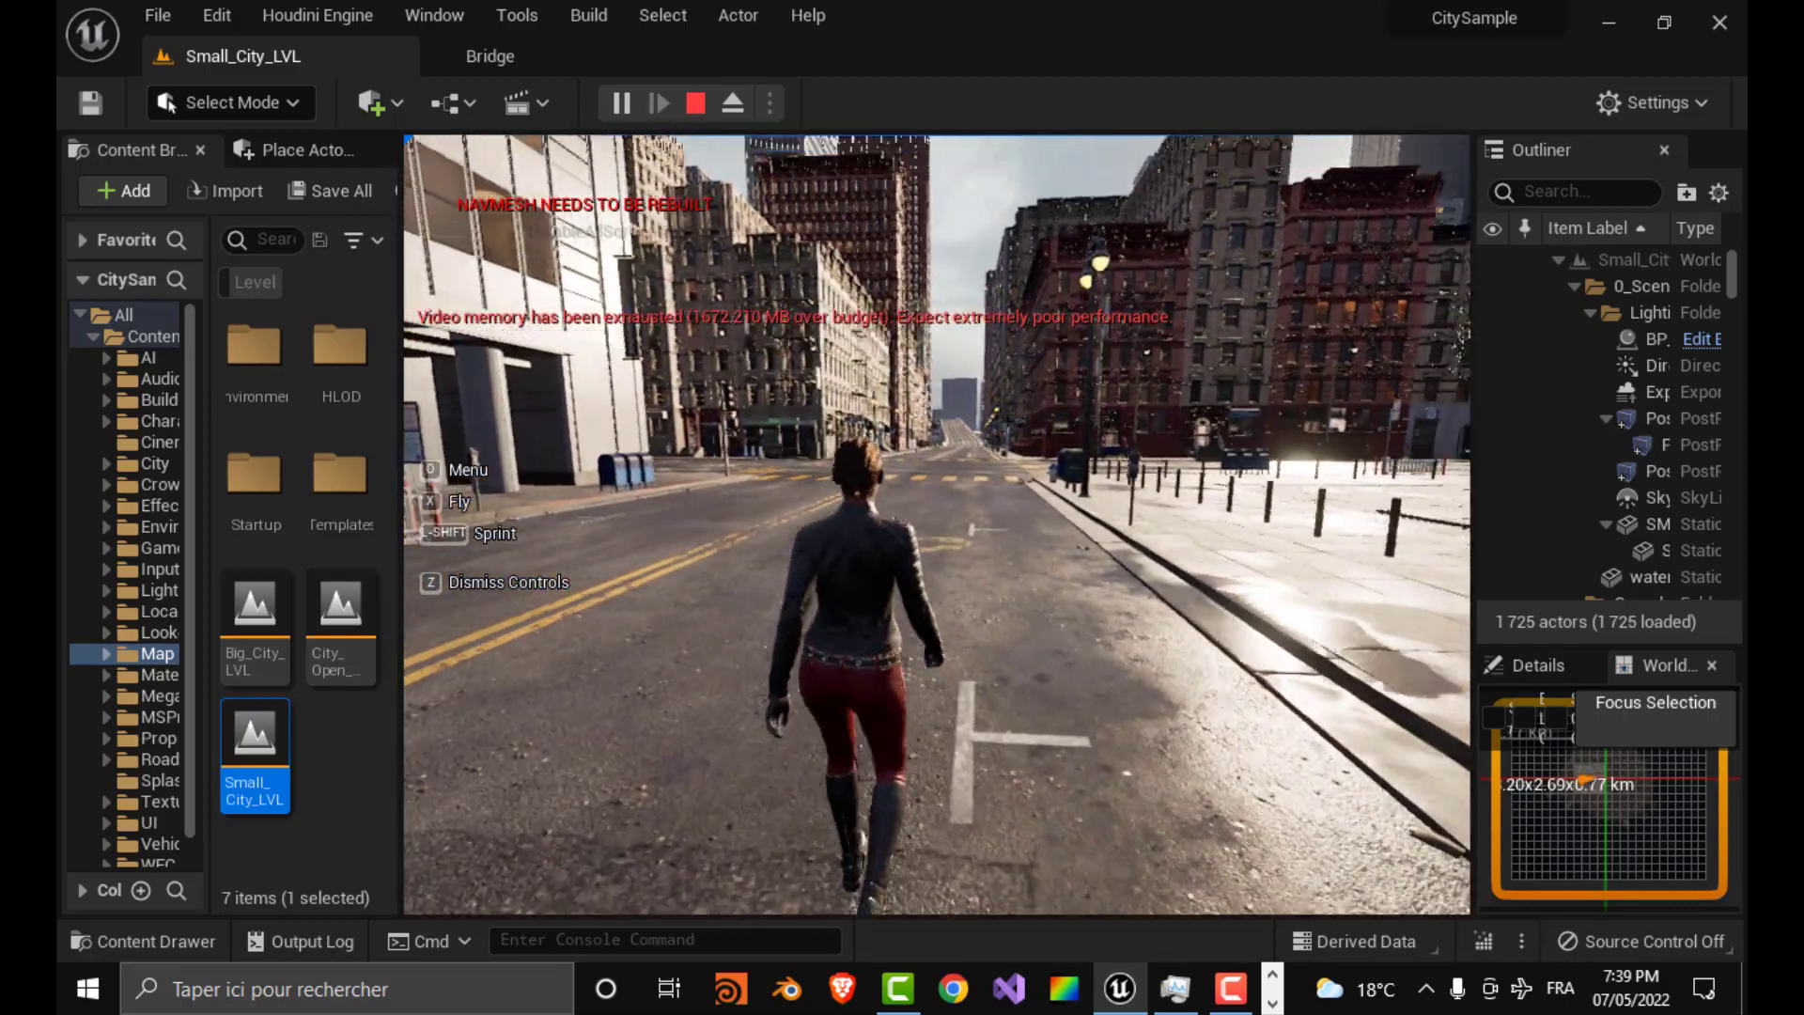
key(w)
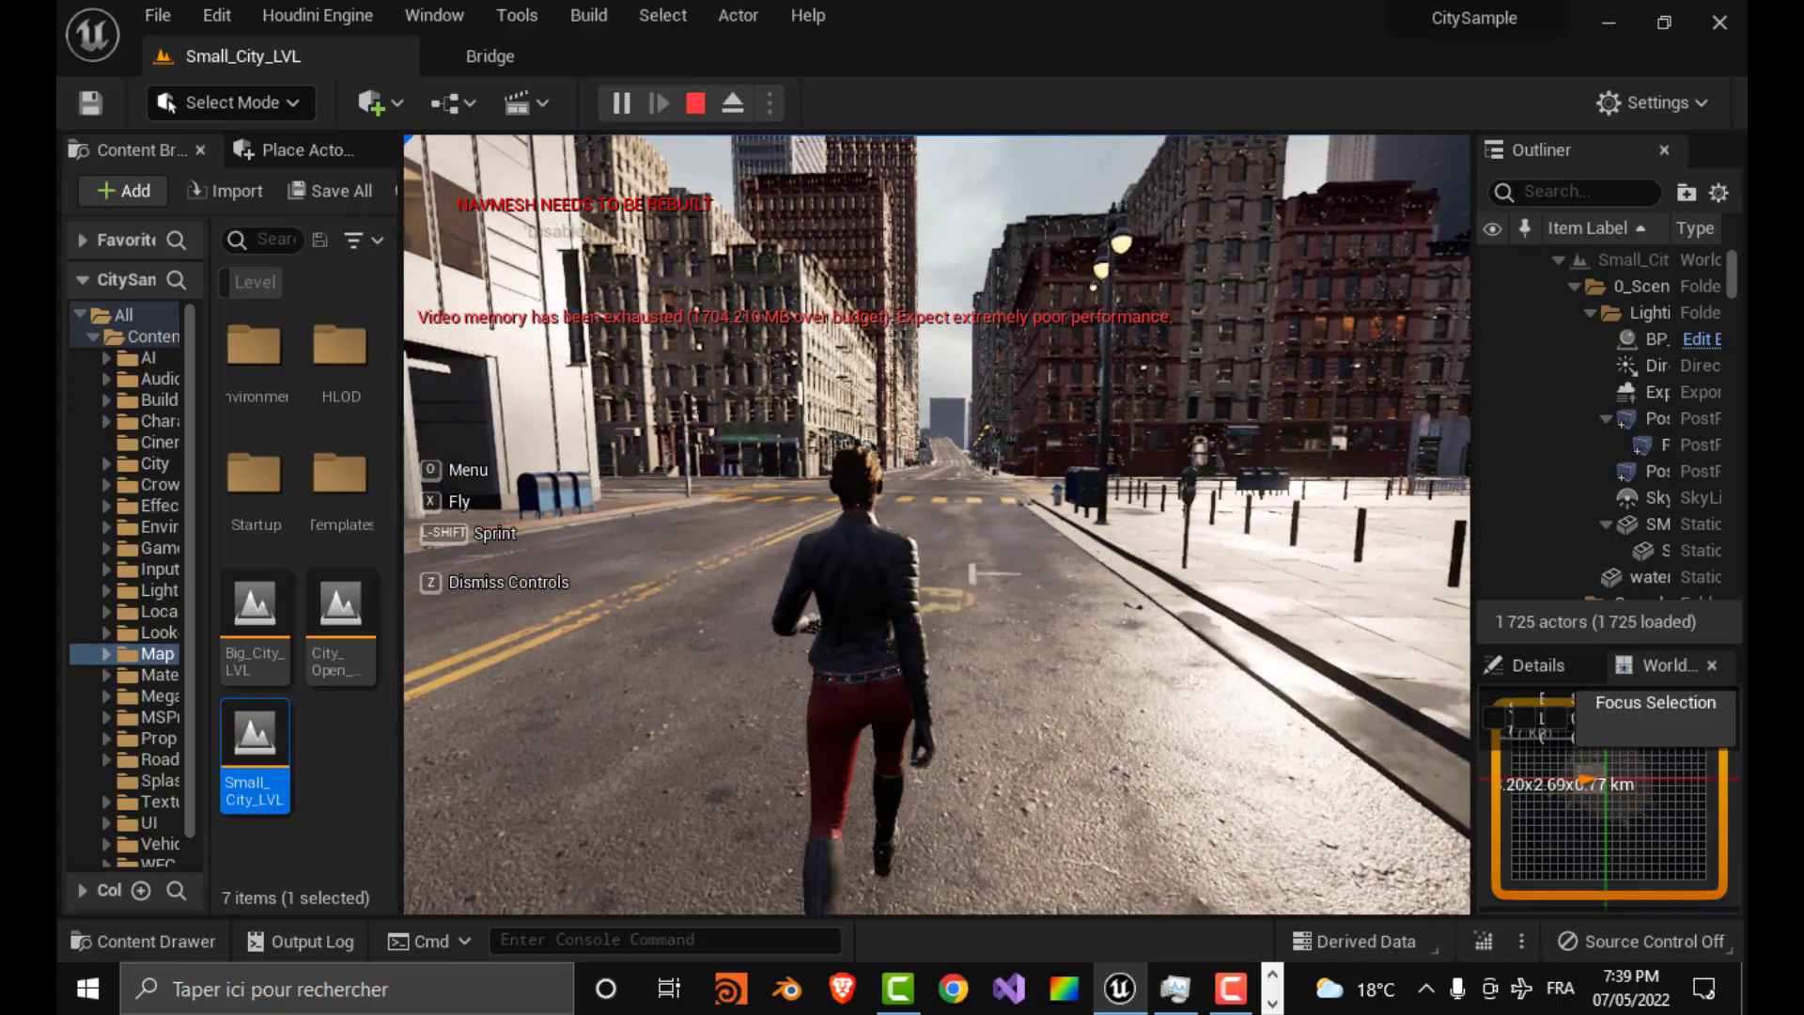
Step: Switch the play session to full screen and move the character up the street to the yellow crosswalk
key(F11)
click(902, 507)
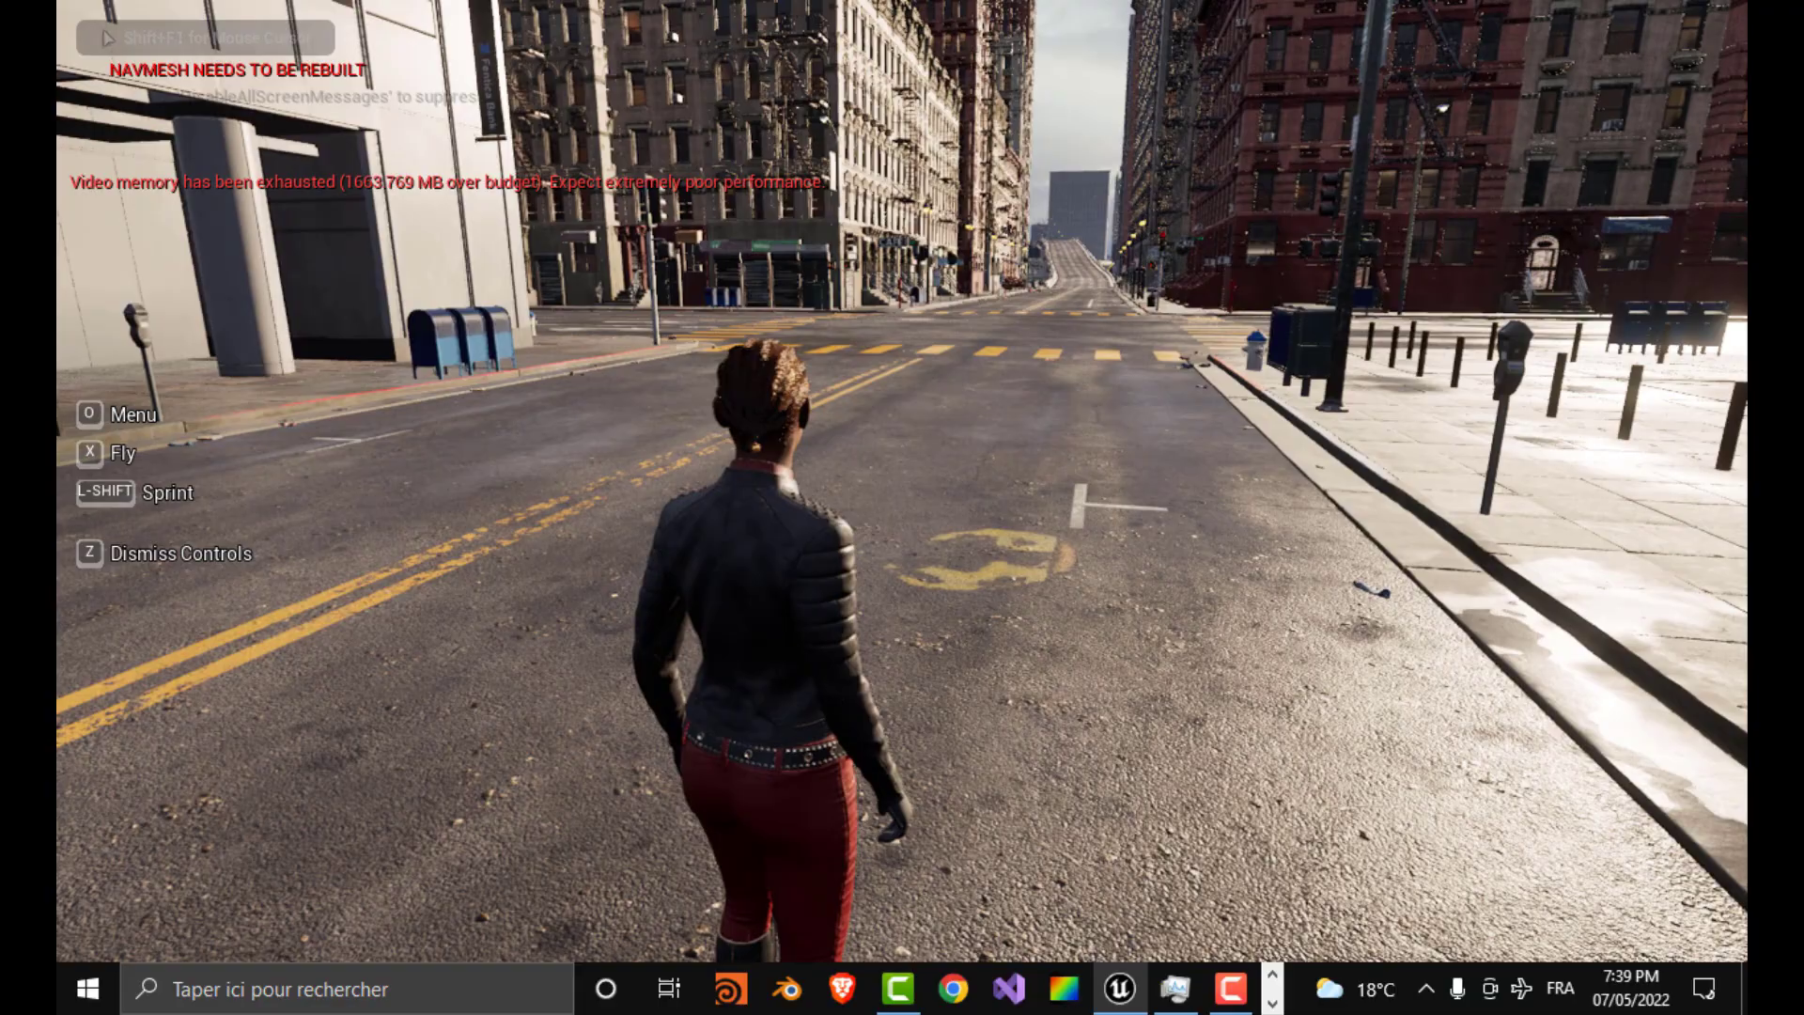
key(w)
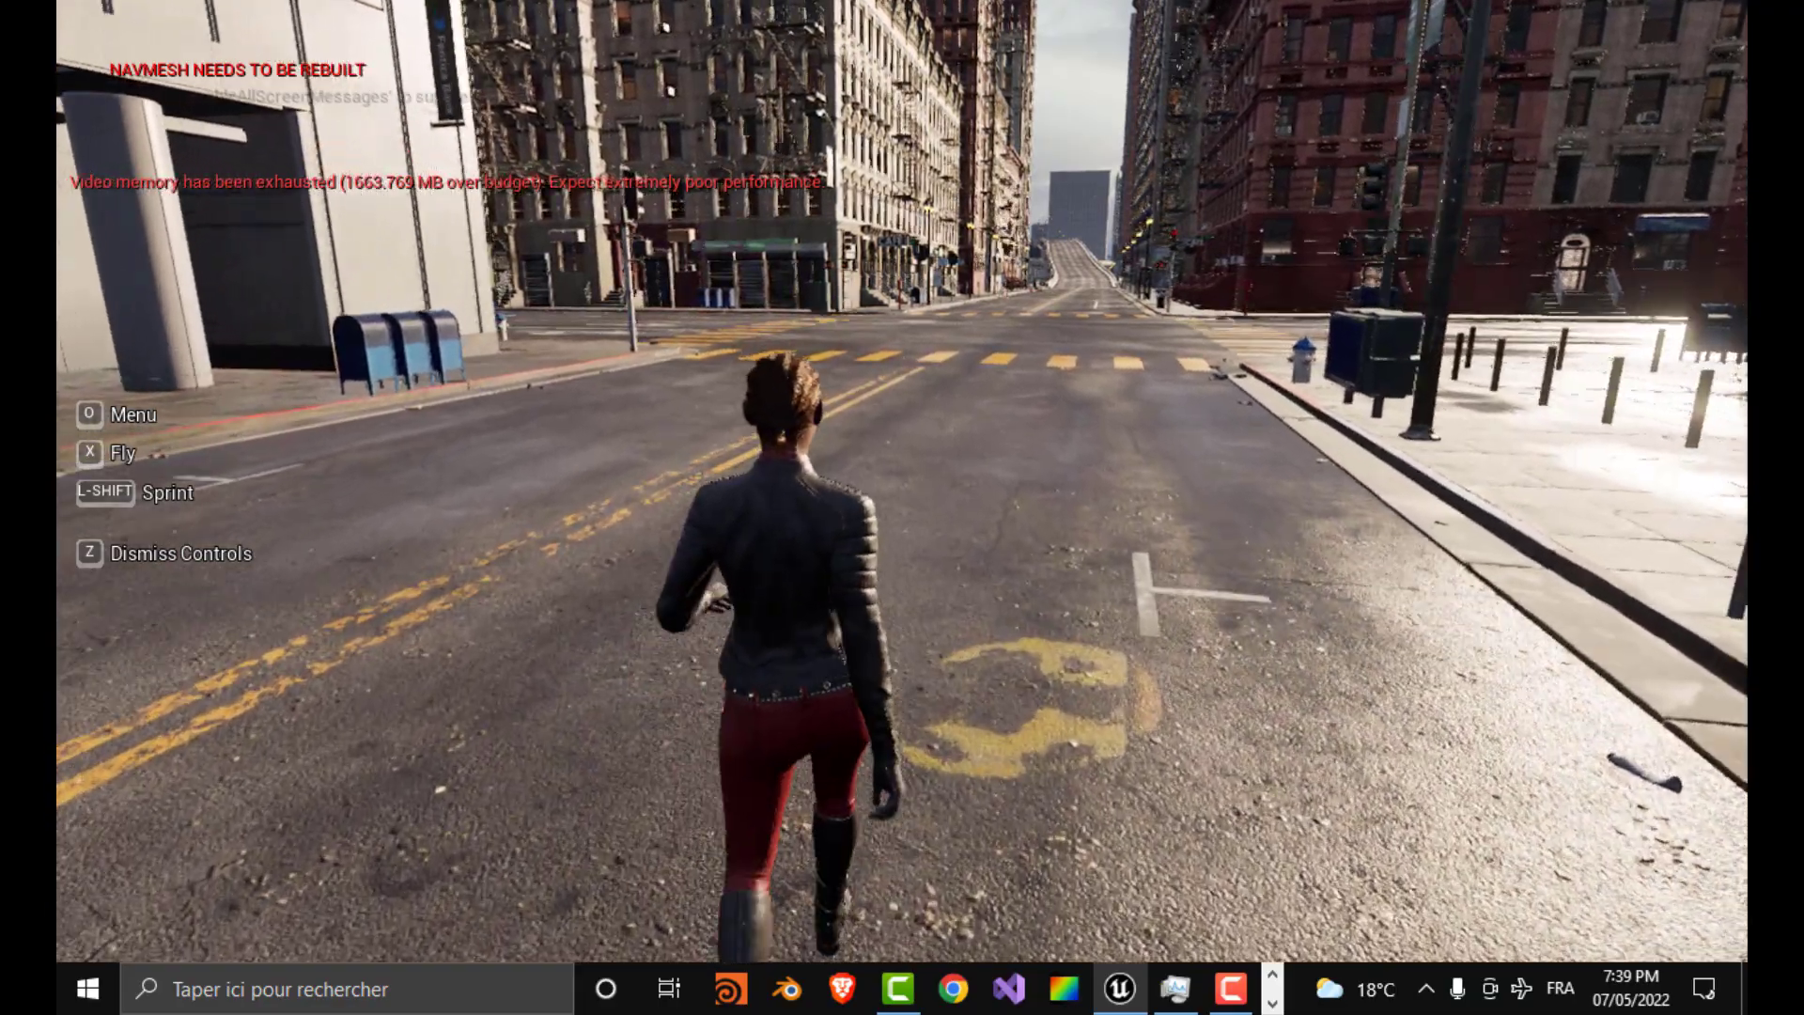
key(w)
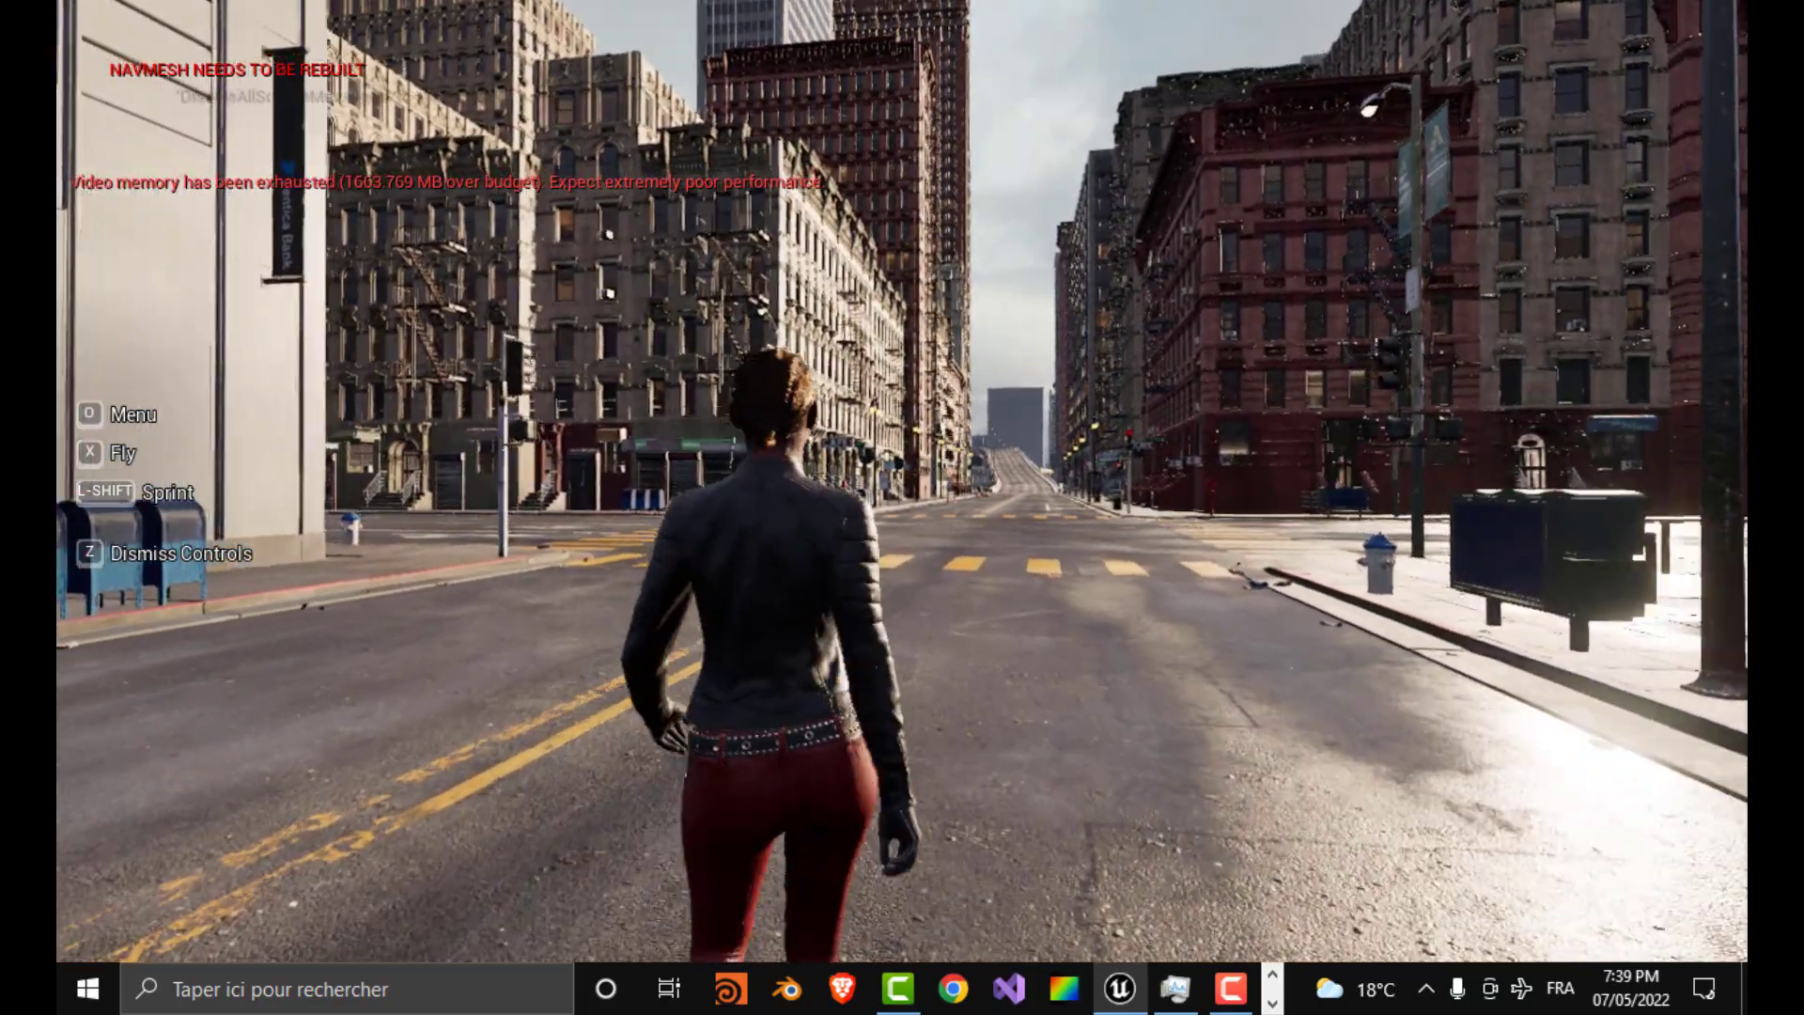
key(w)
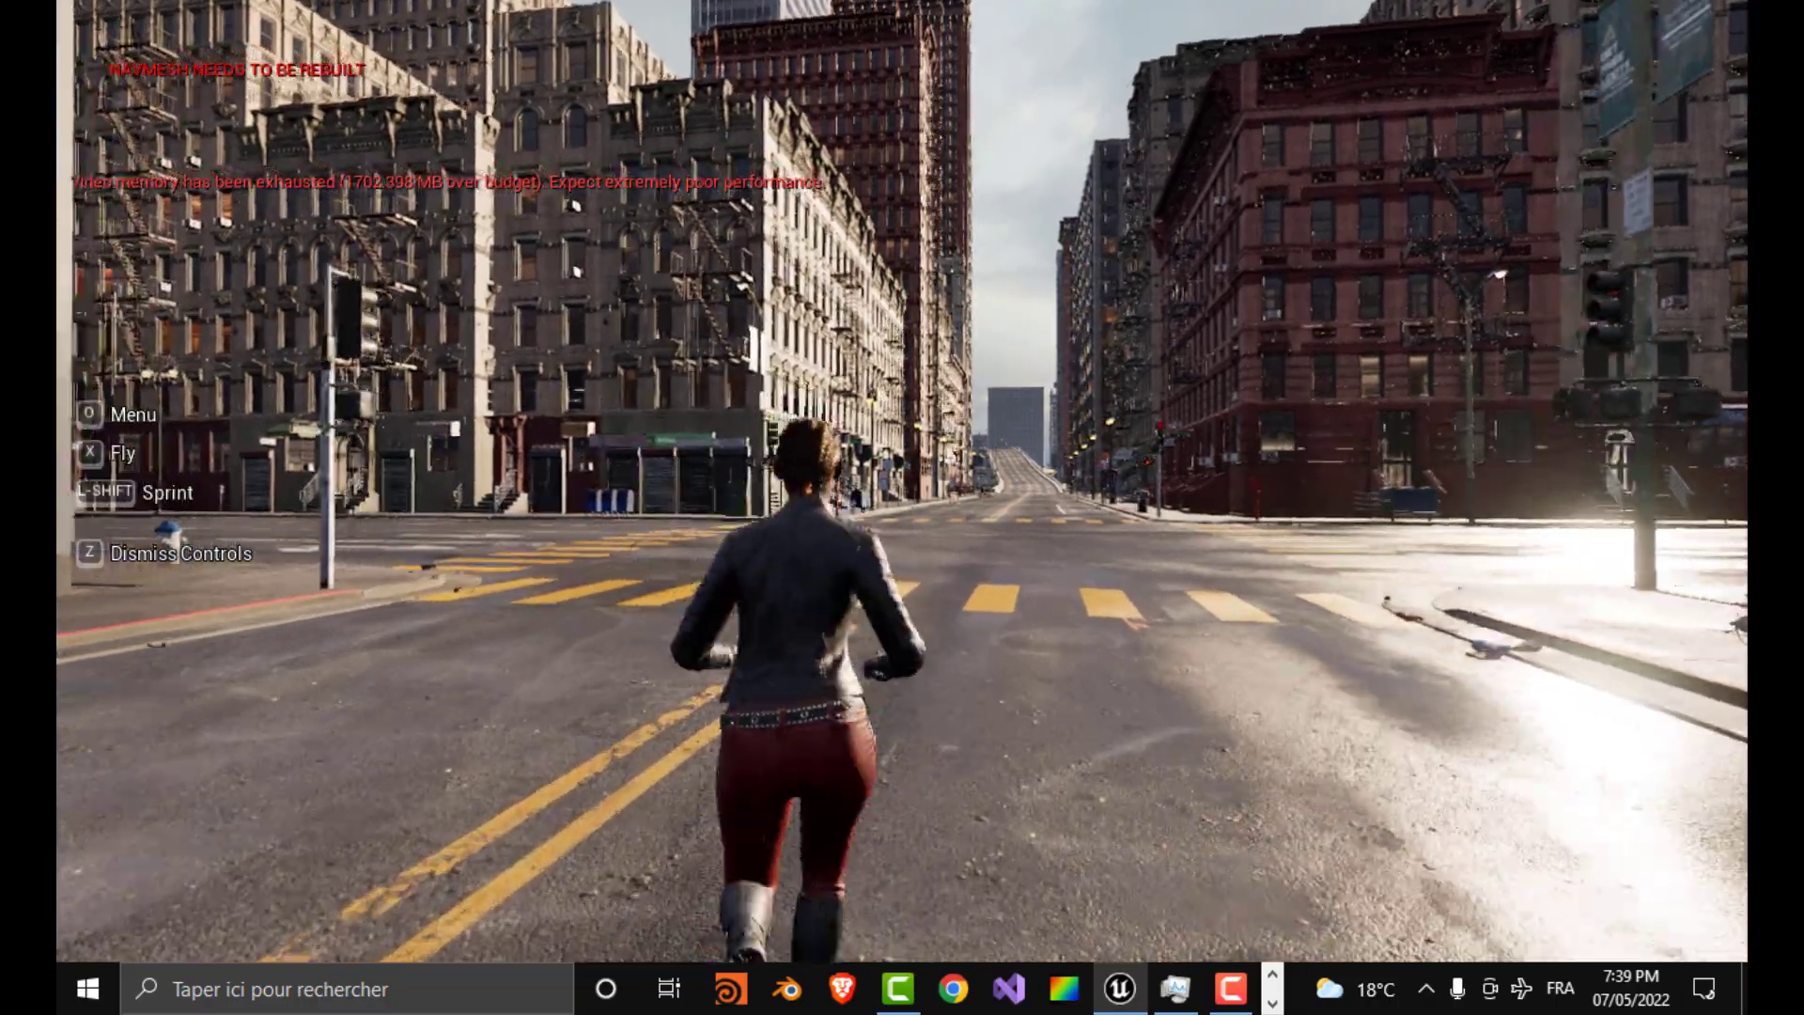
Step: Run the character through the intersection and down the cross street to the blue mailboxes along the curb
key(w)
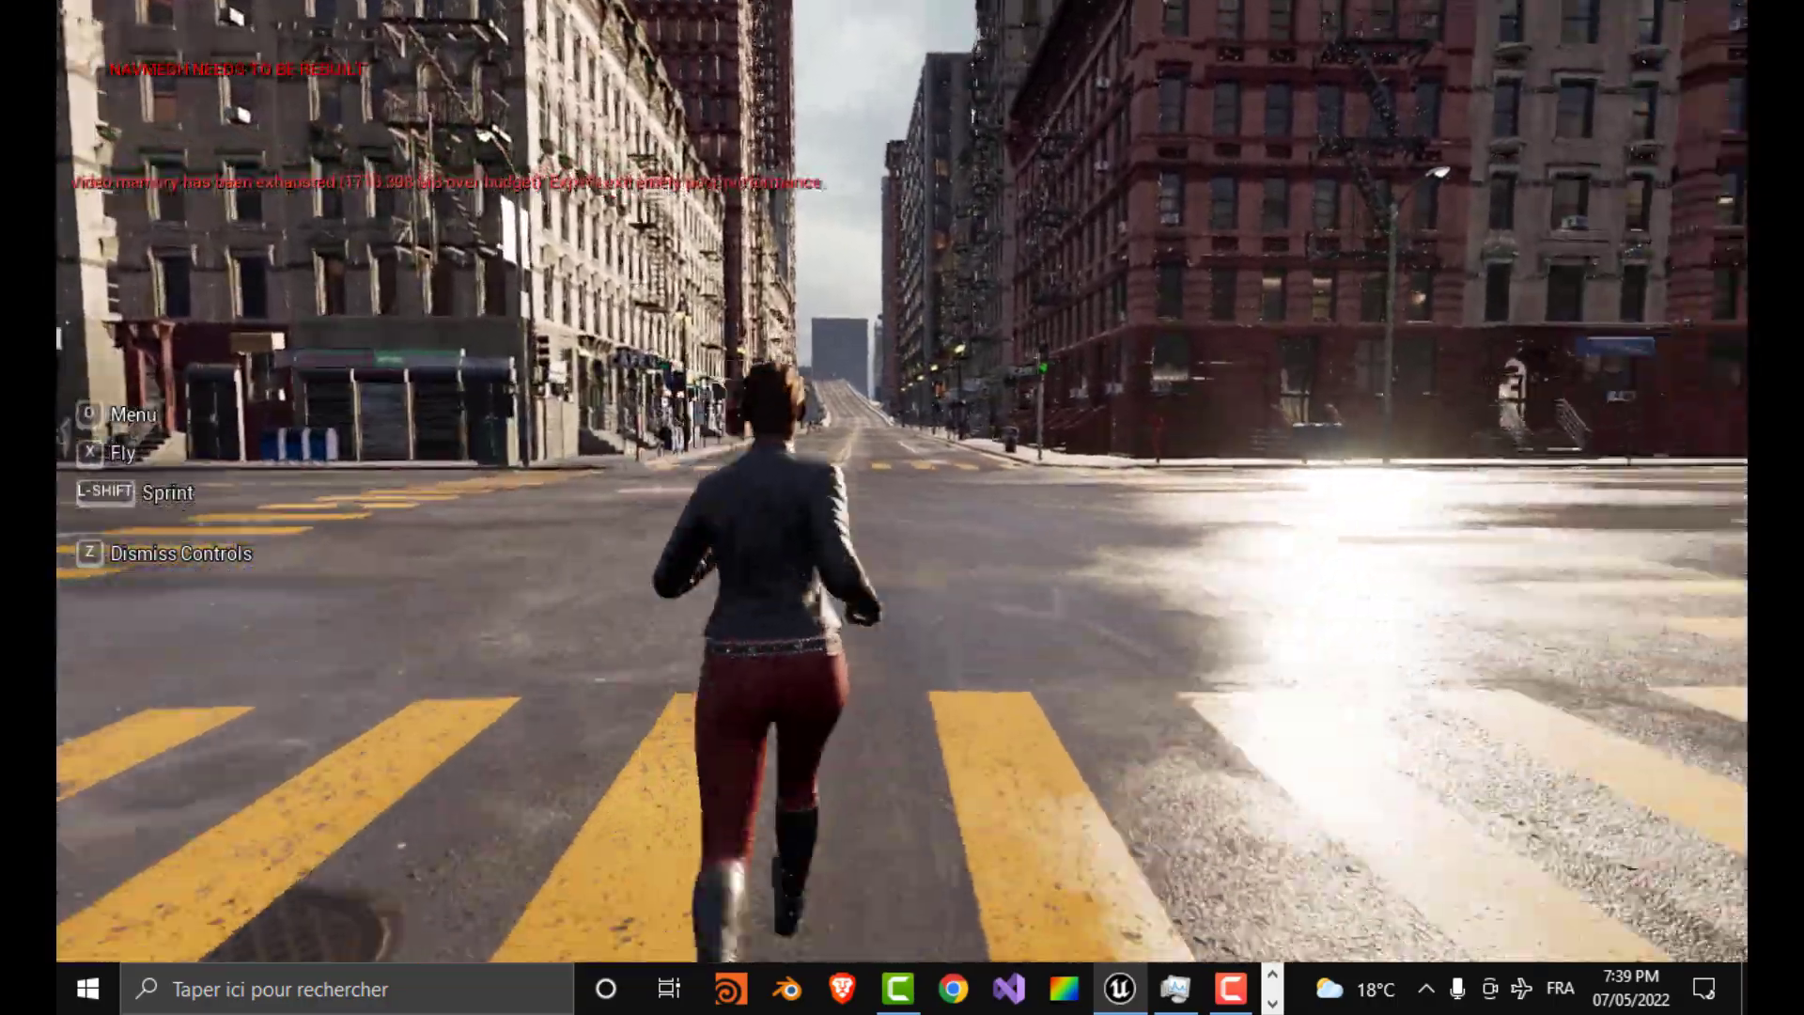
key(w)
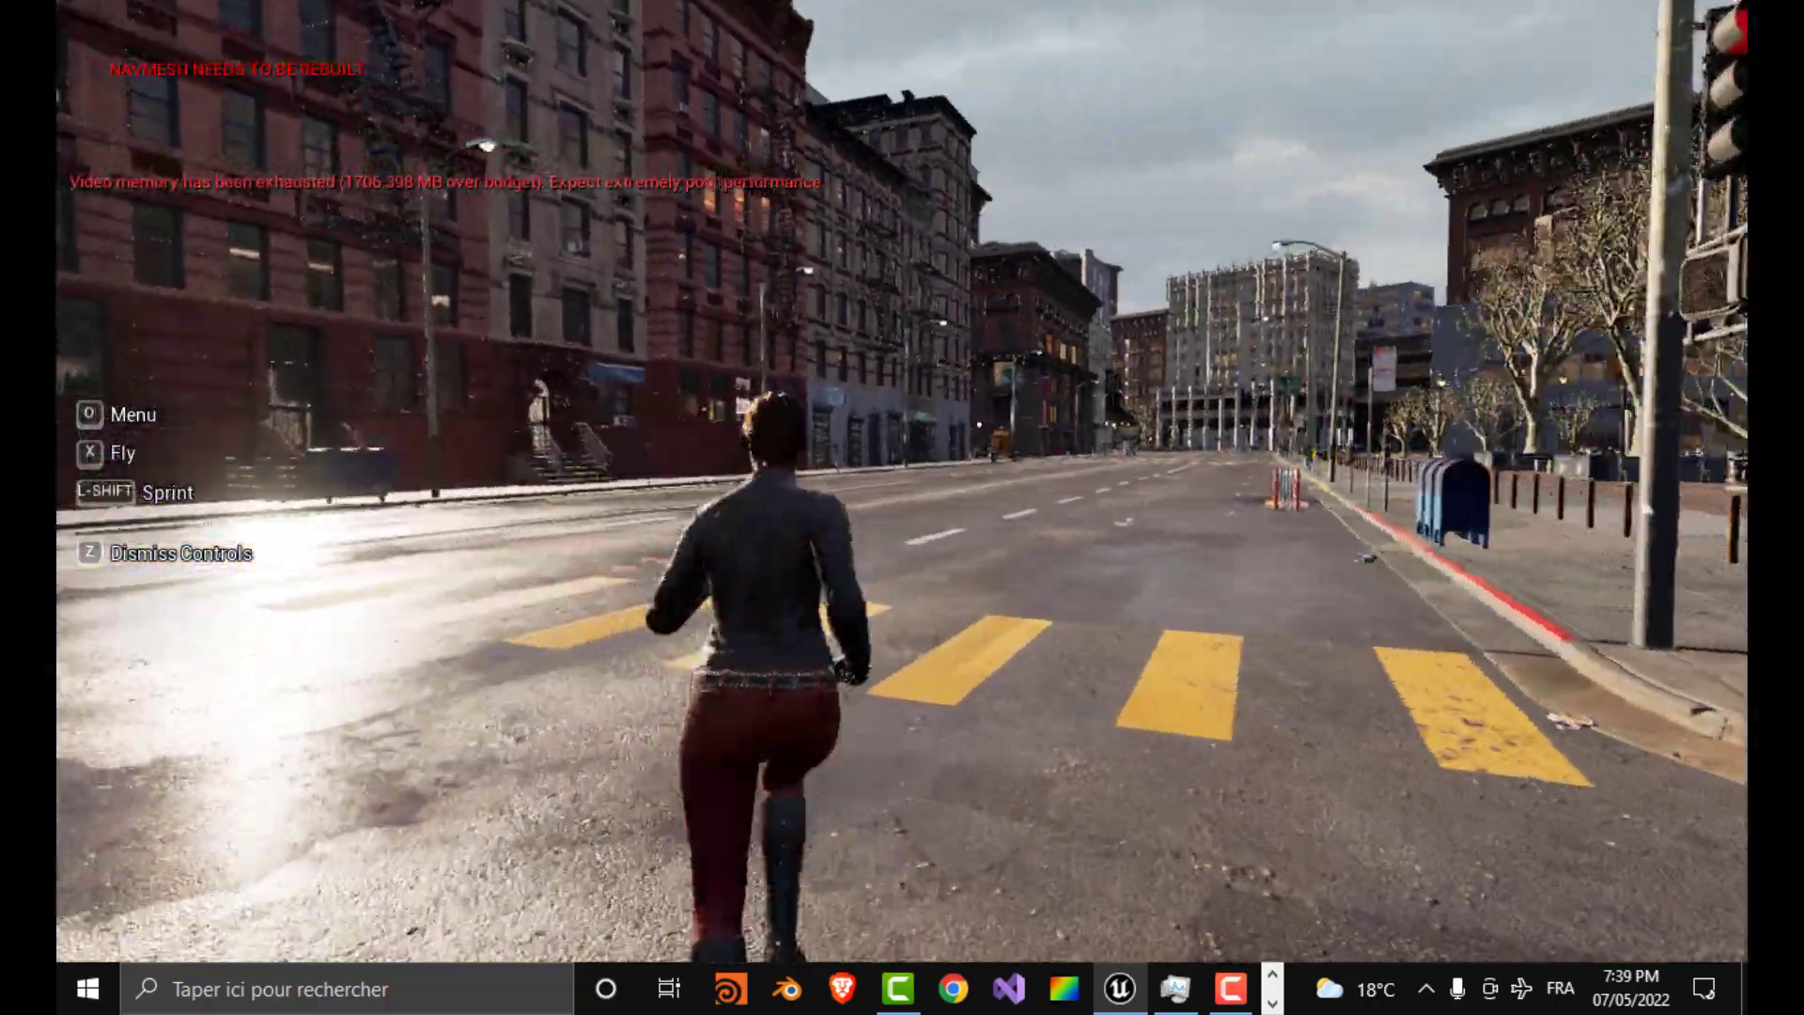
key(w)
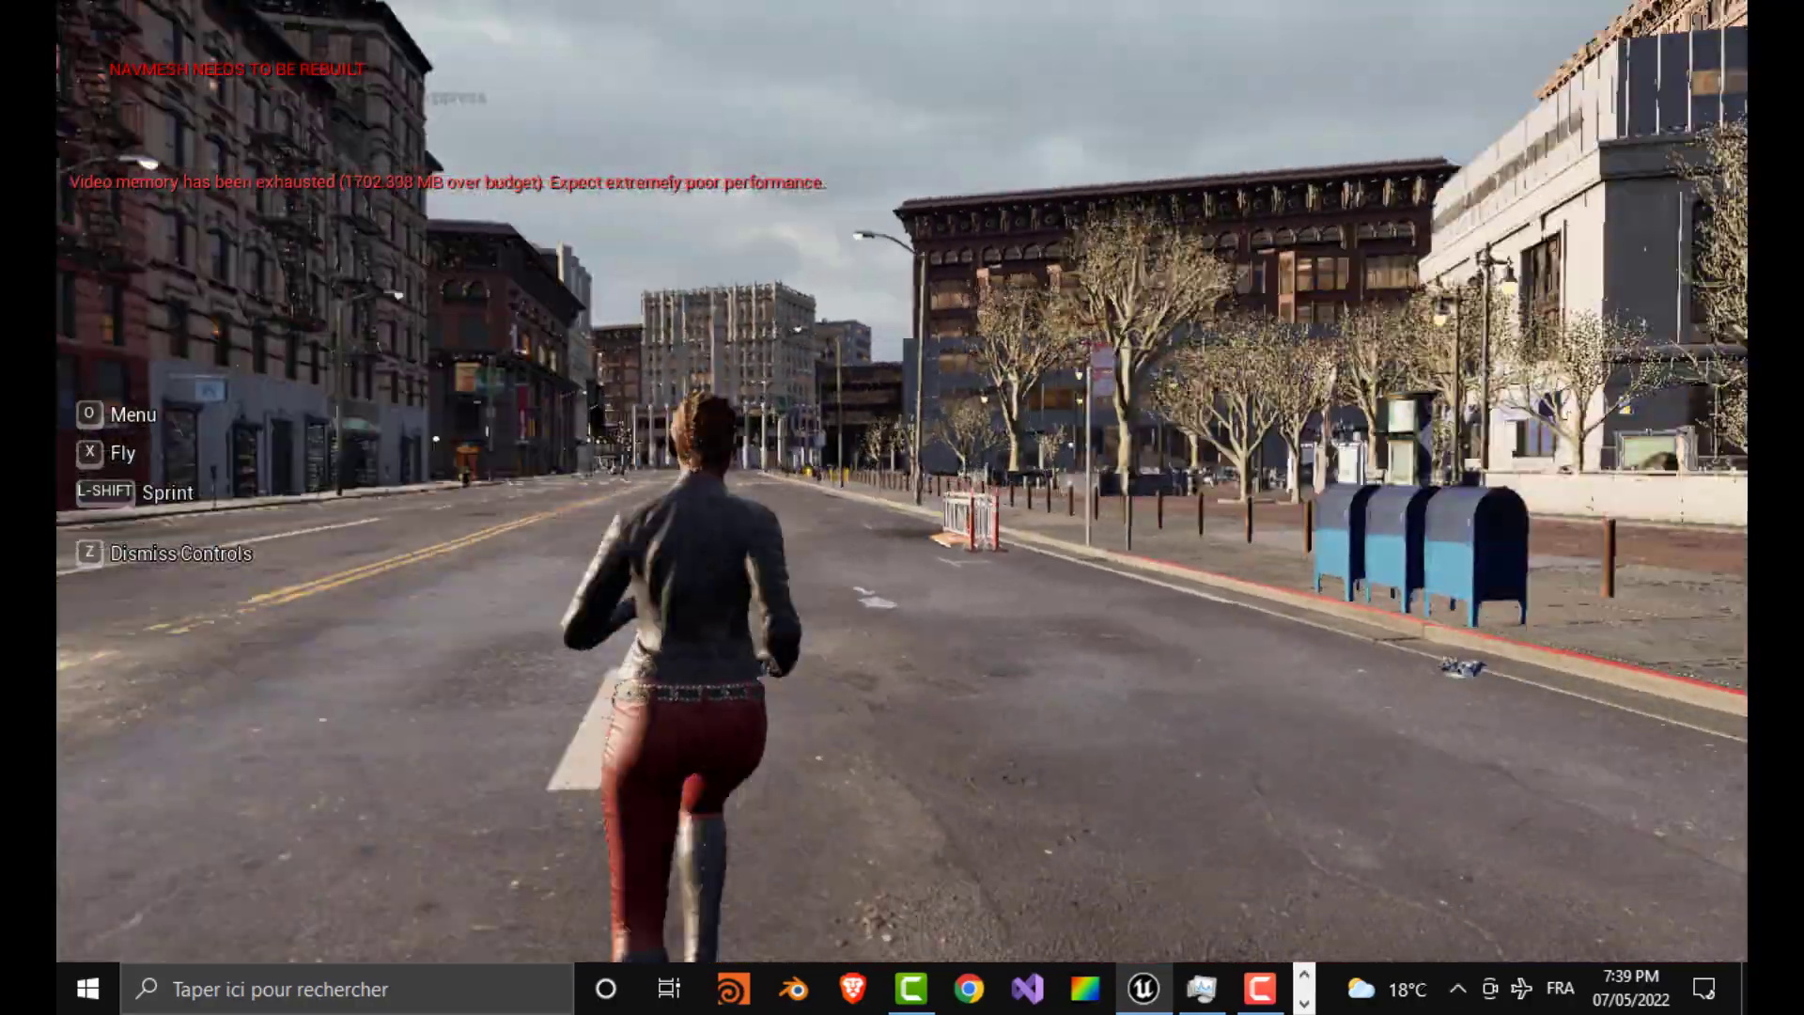
key(w)
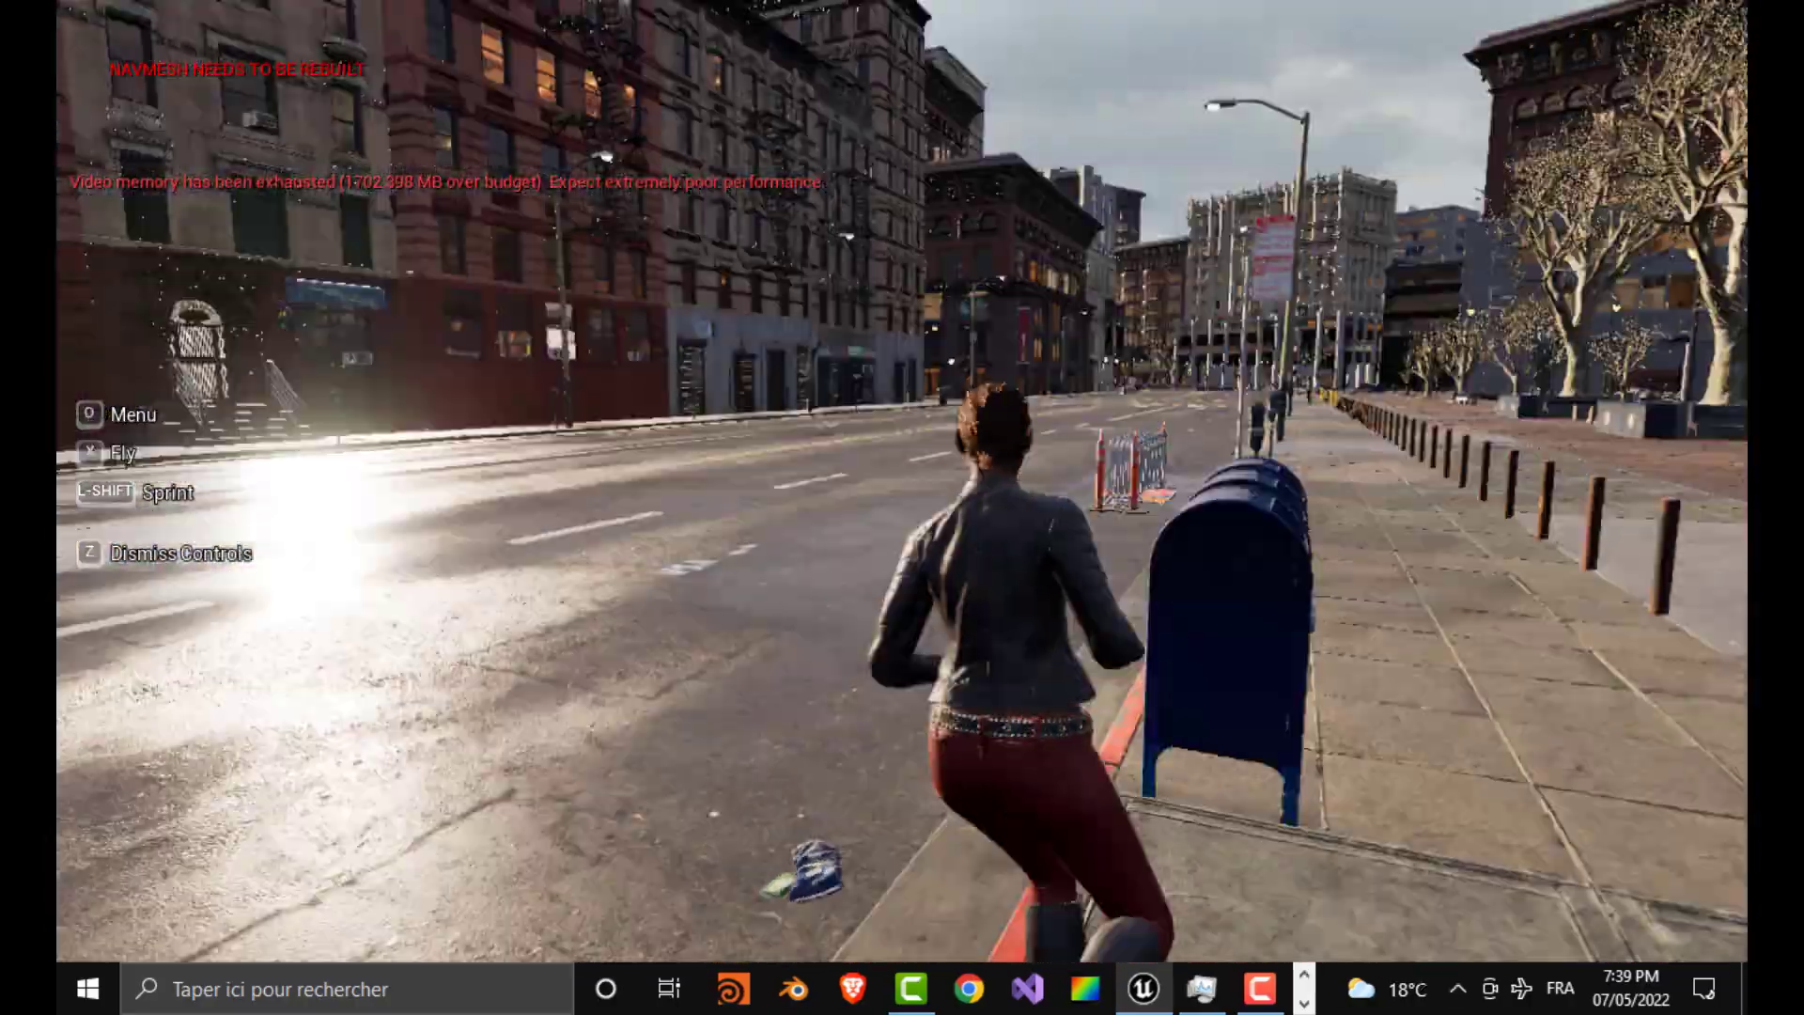
Step: Run the character off the curb by the mailbox and down the middle of the street toward the yellow crosswalk
key(w)
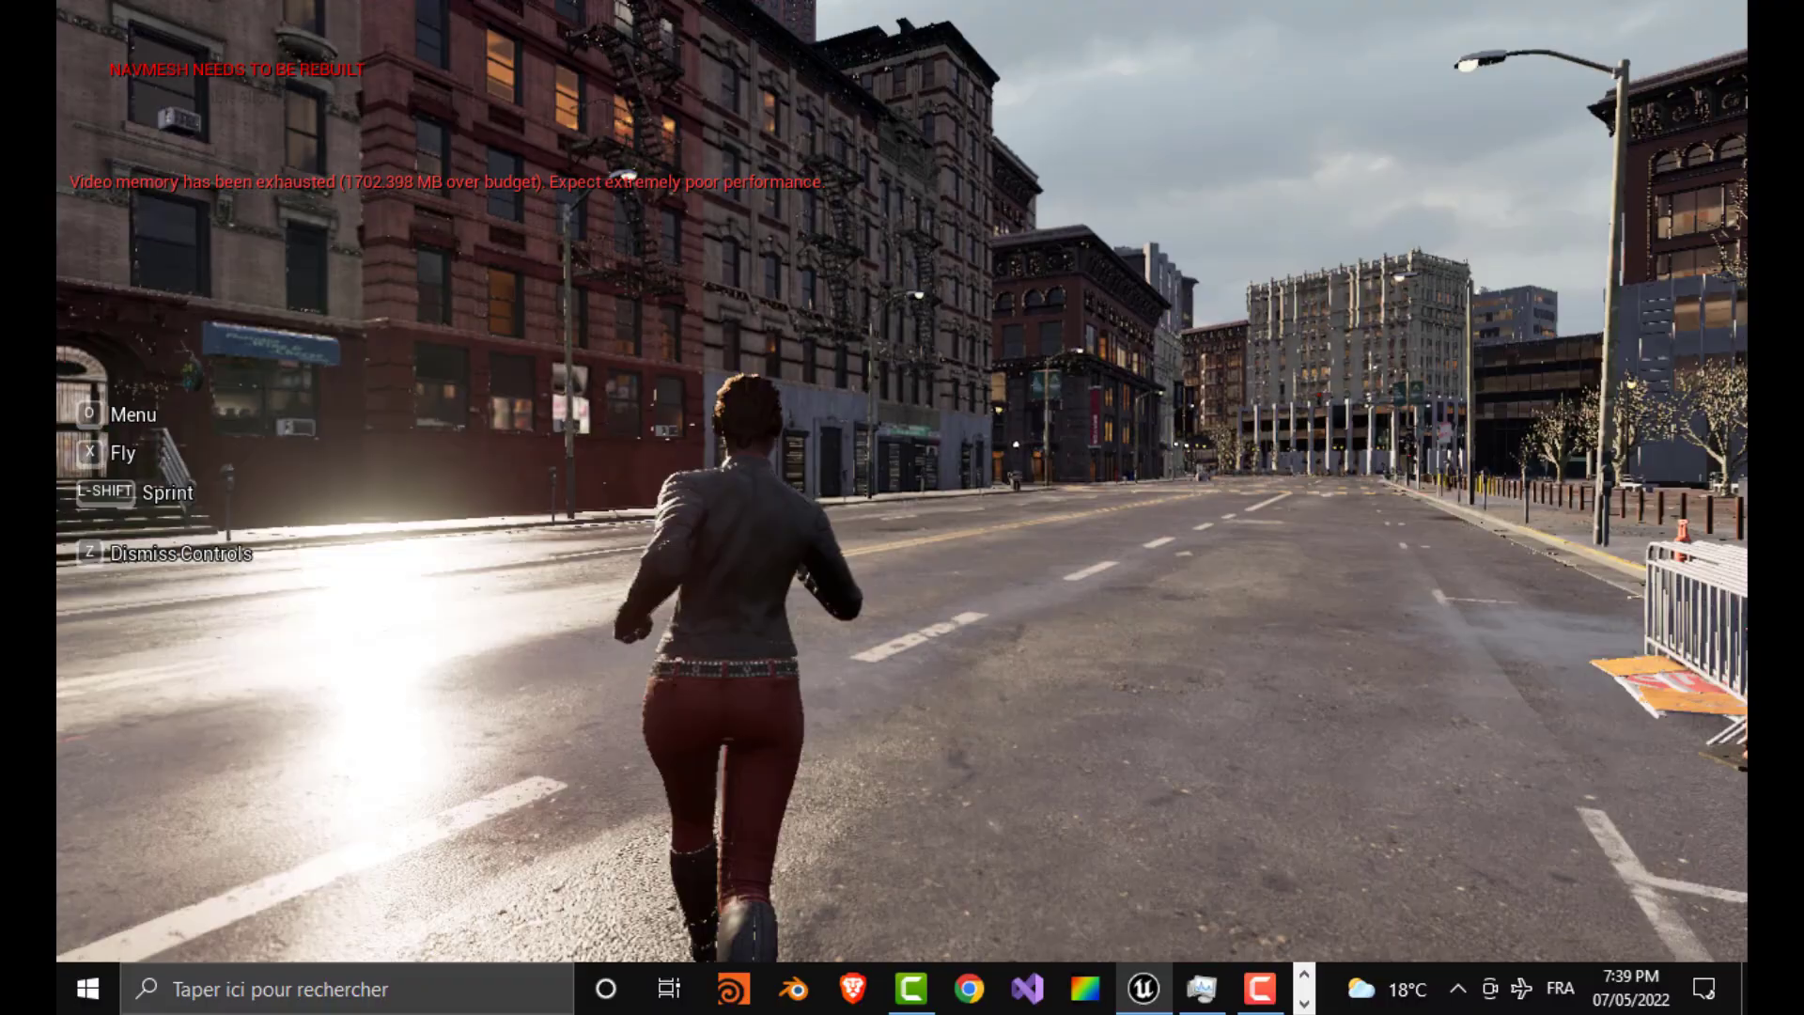
key(w)
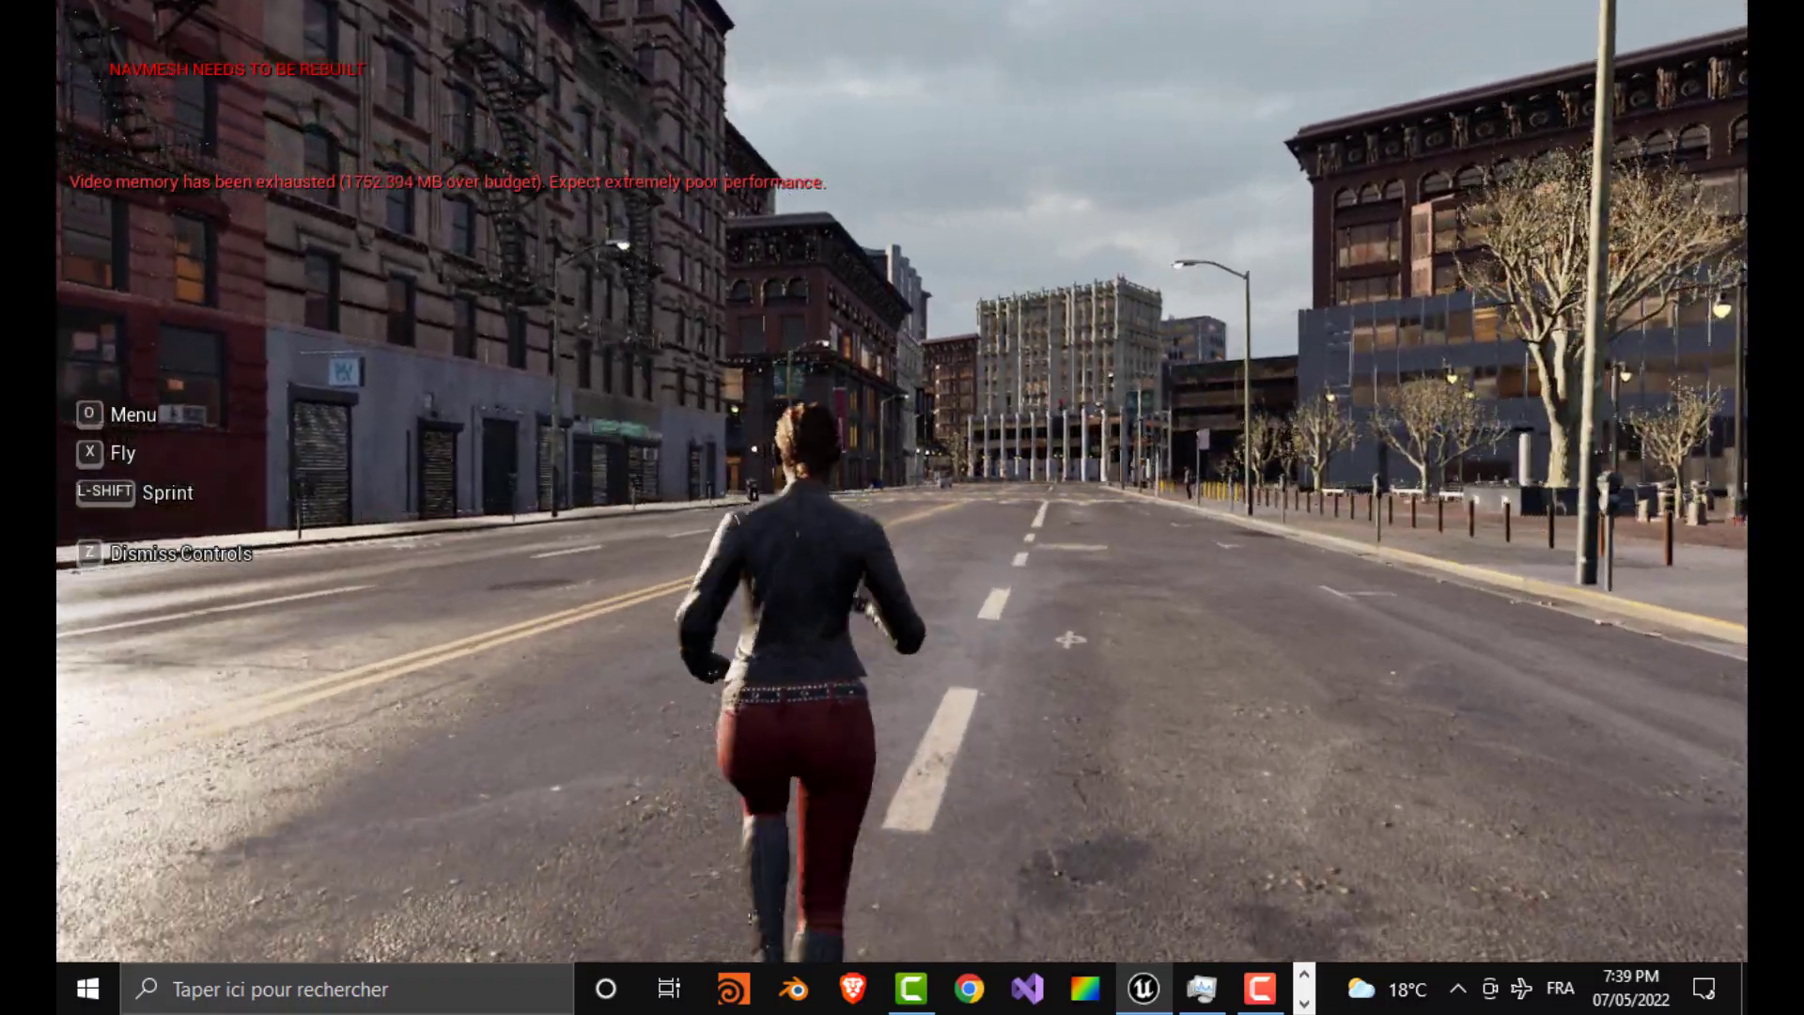
key(w)
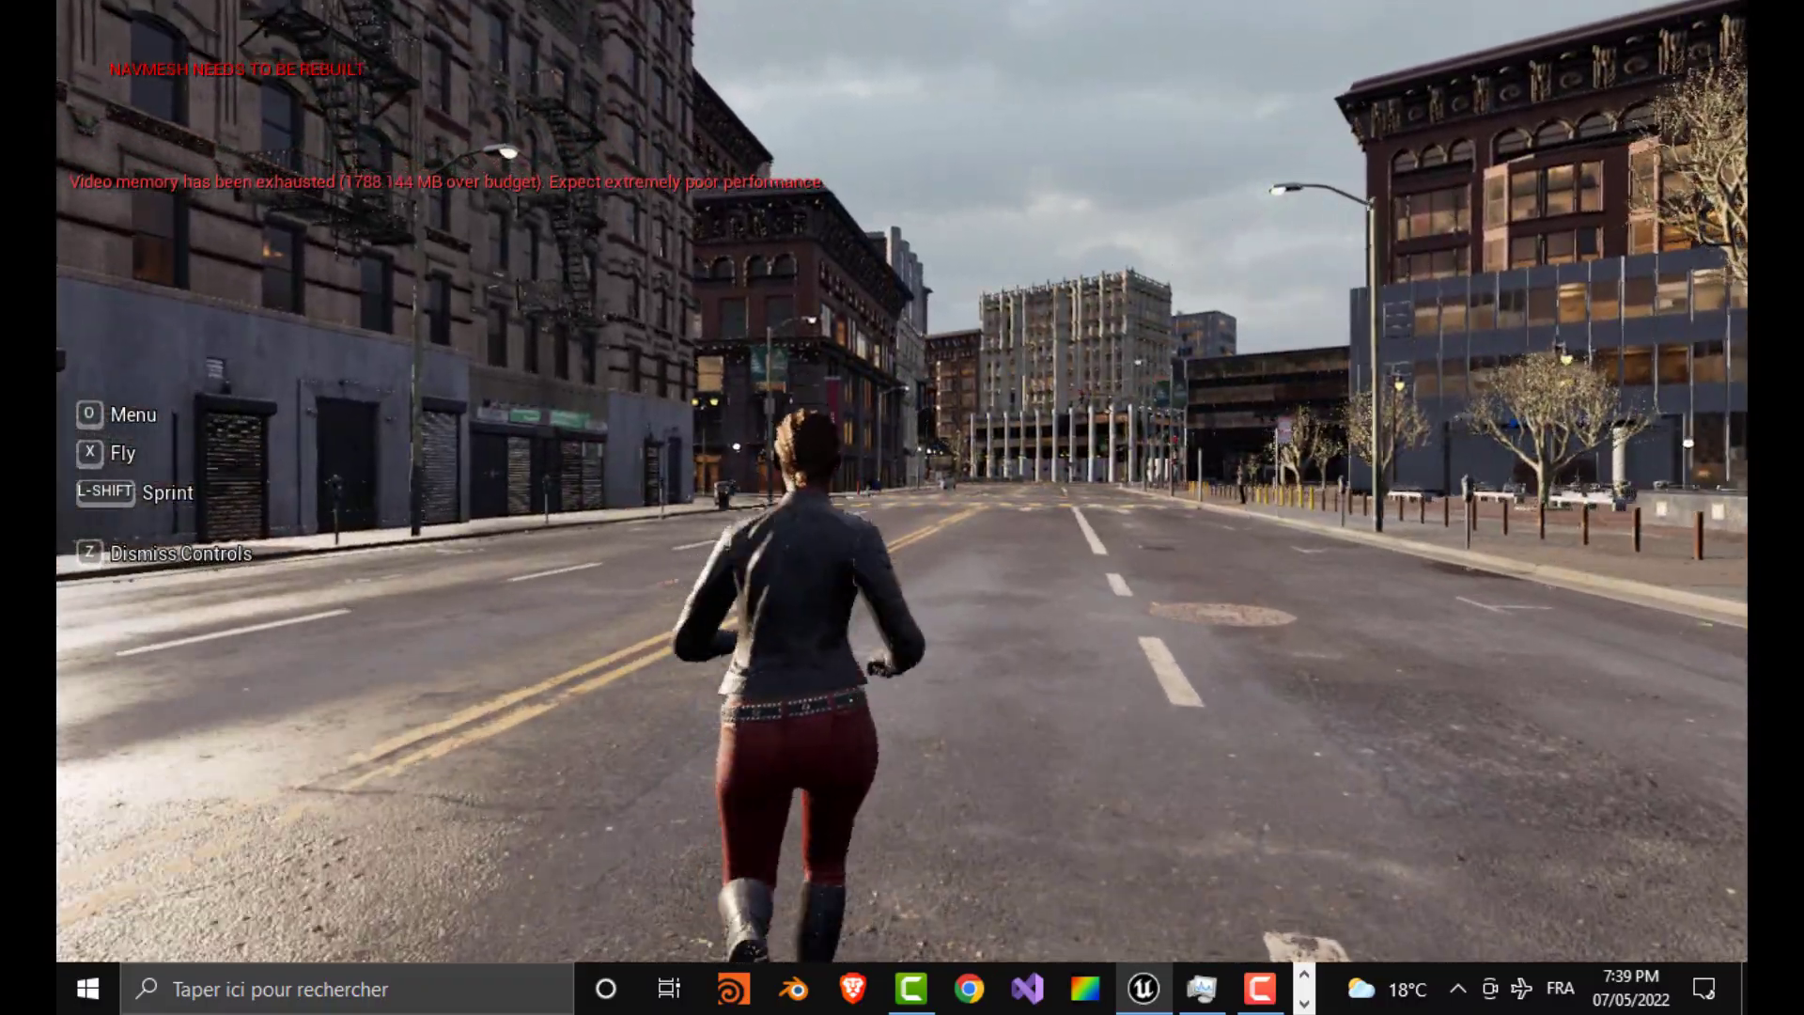
key(w)
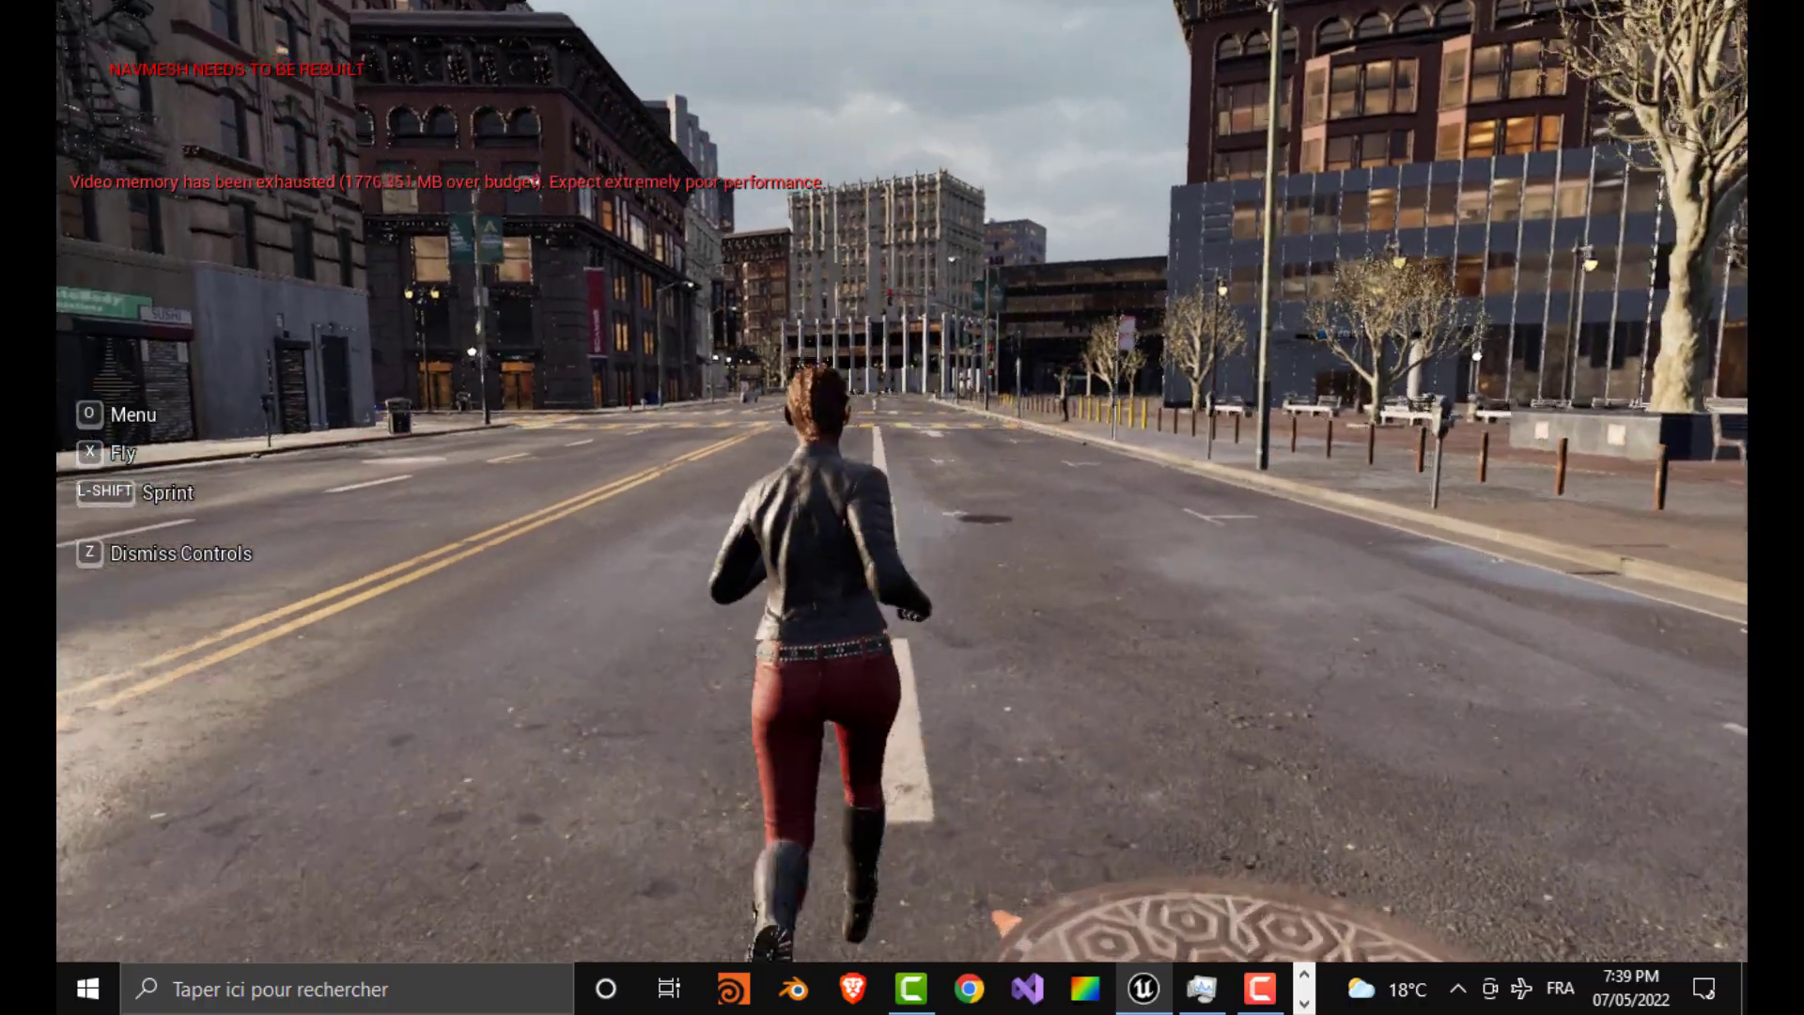
key(w)
key(w)
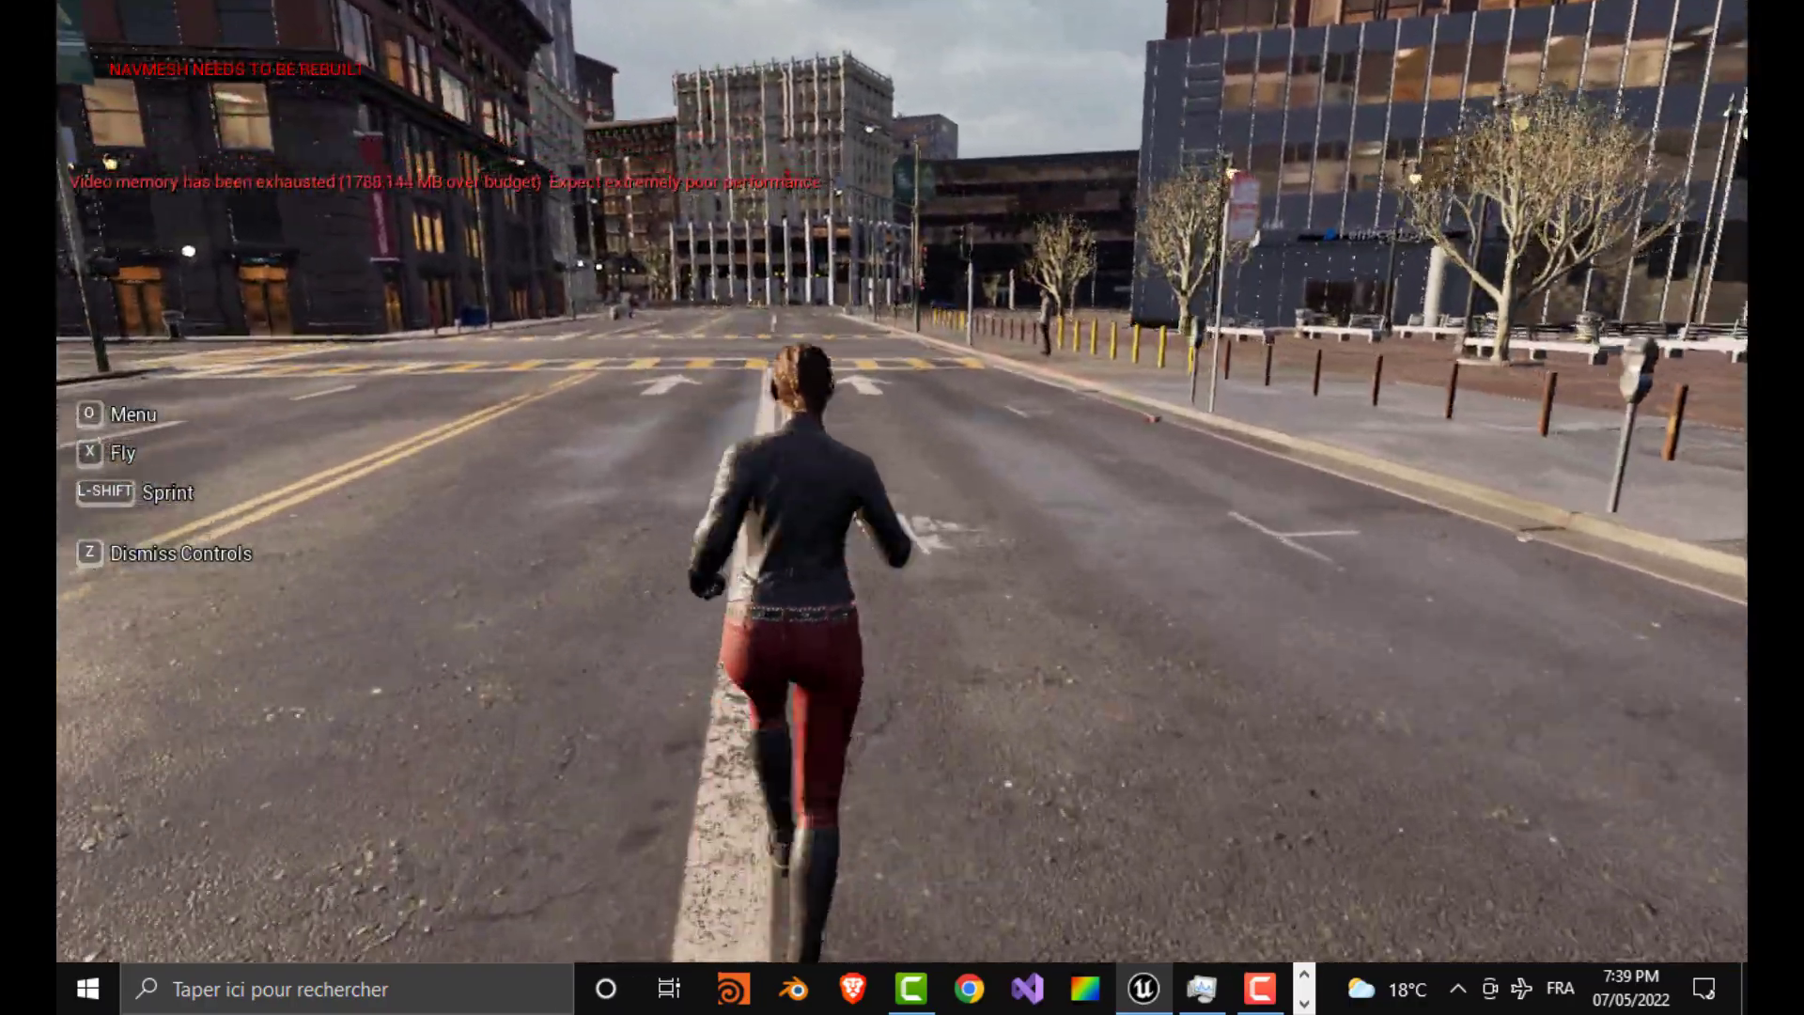
Step: Bring the character onto the sidewalk beside the pedestrian in the light blazer, across from Fentica Bank
key(w)
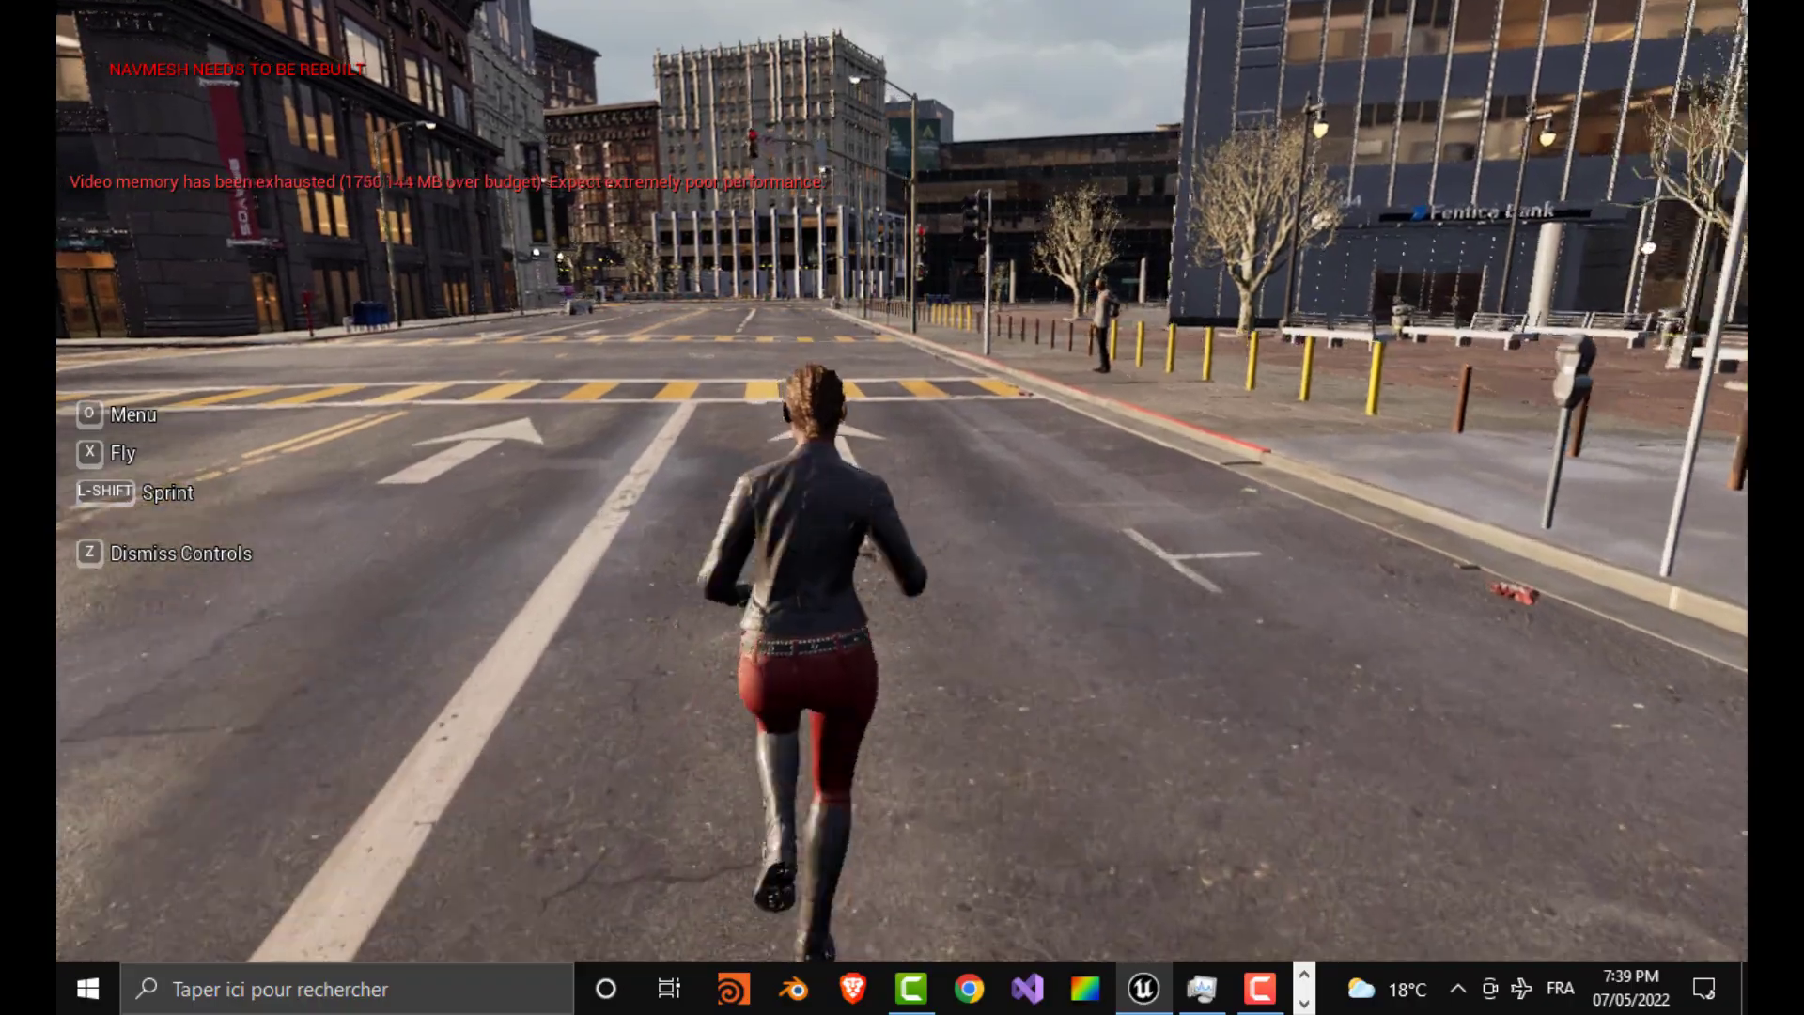
key(w)
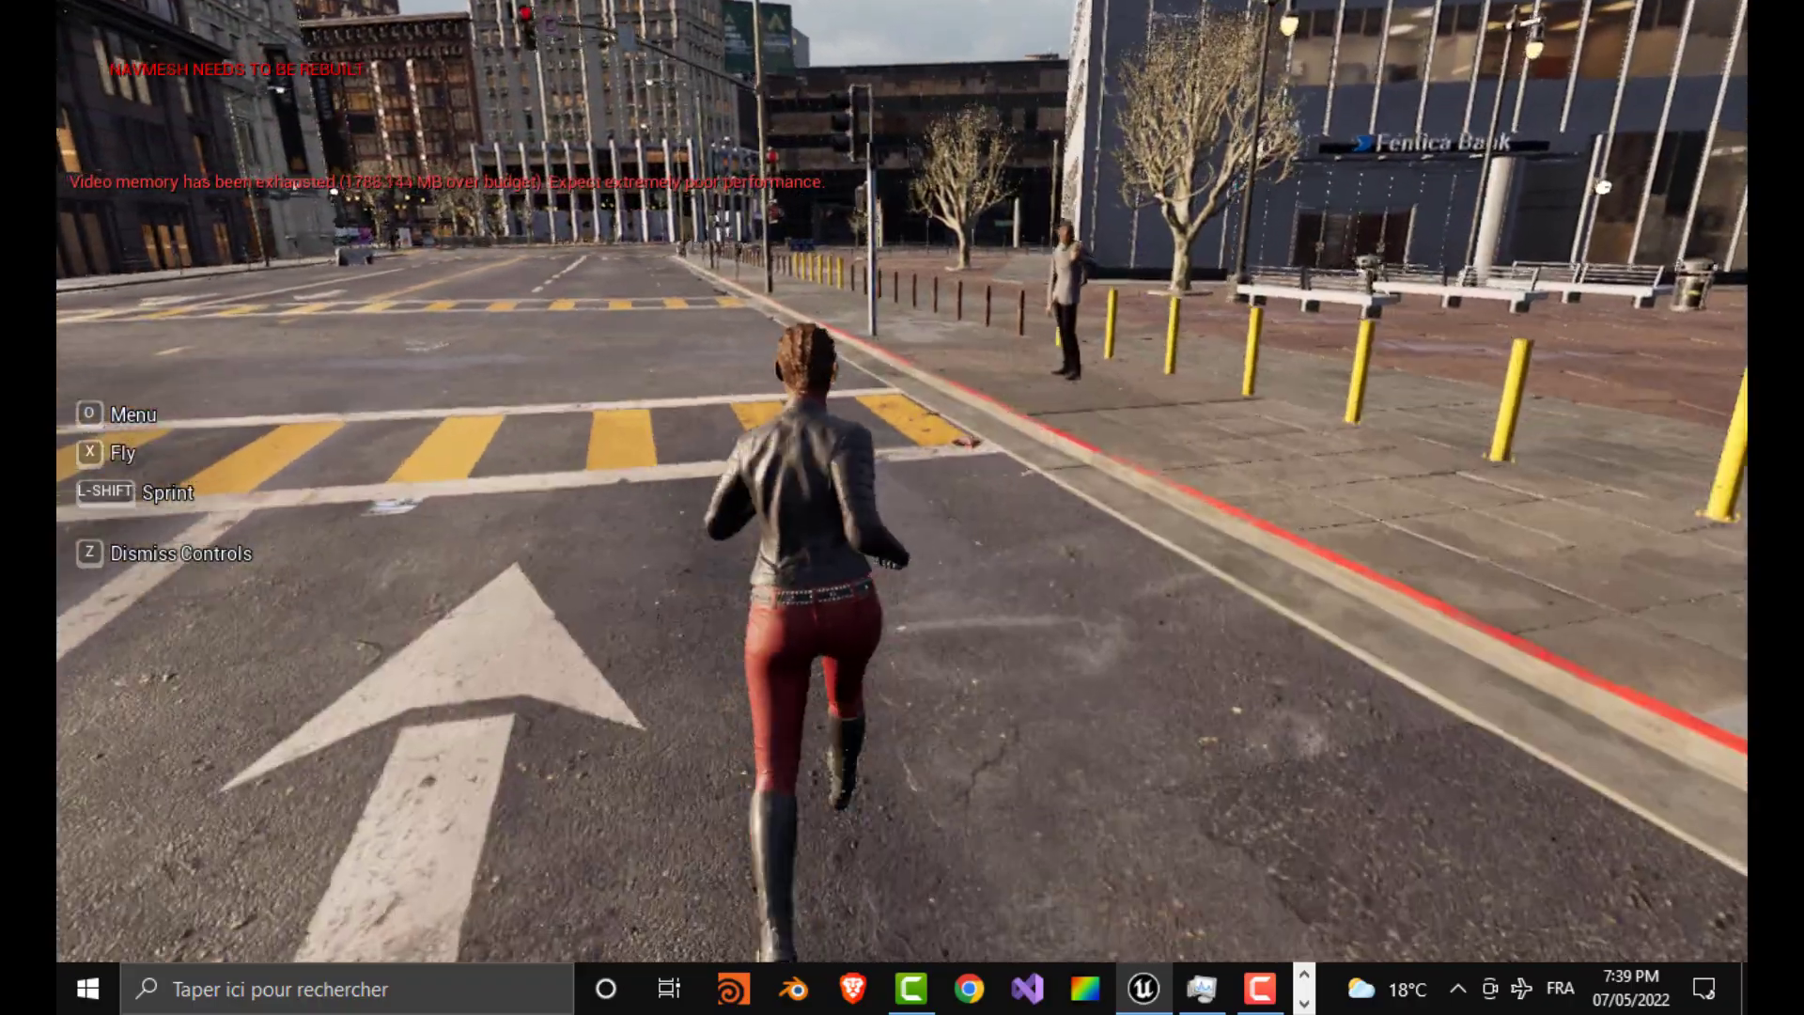
key(w)
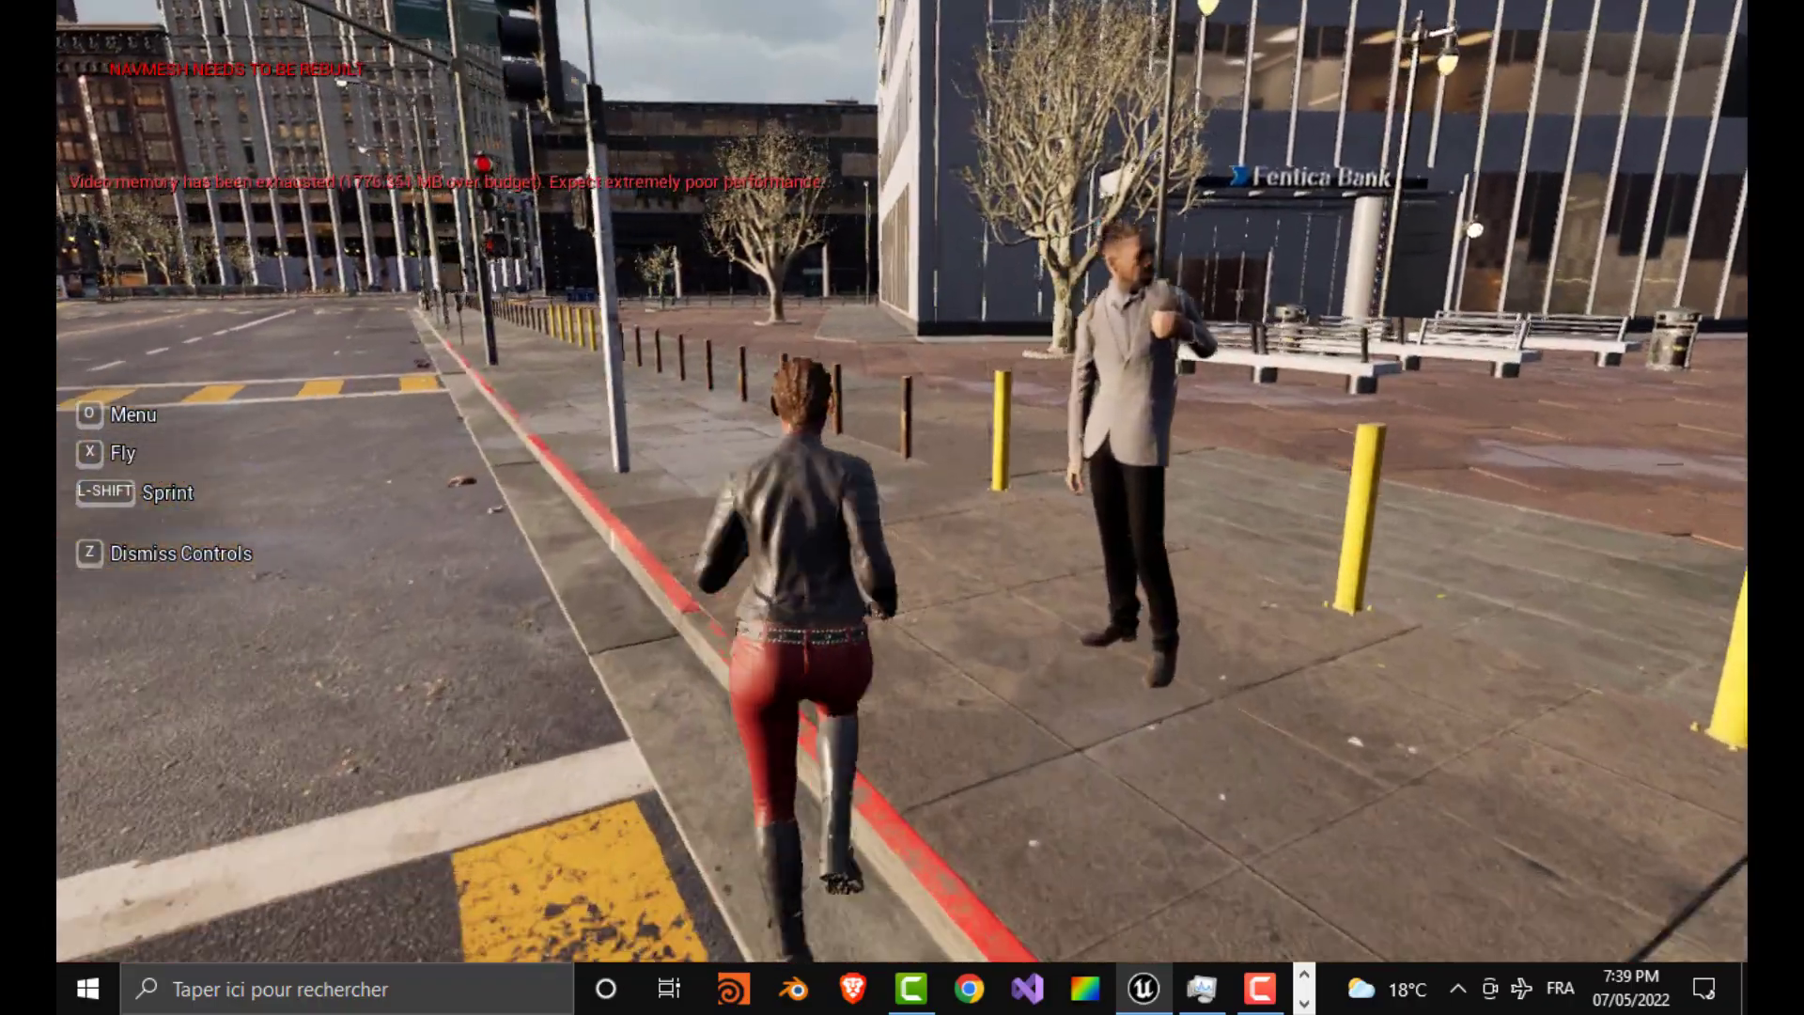
key(w)
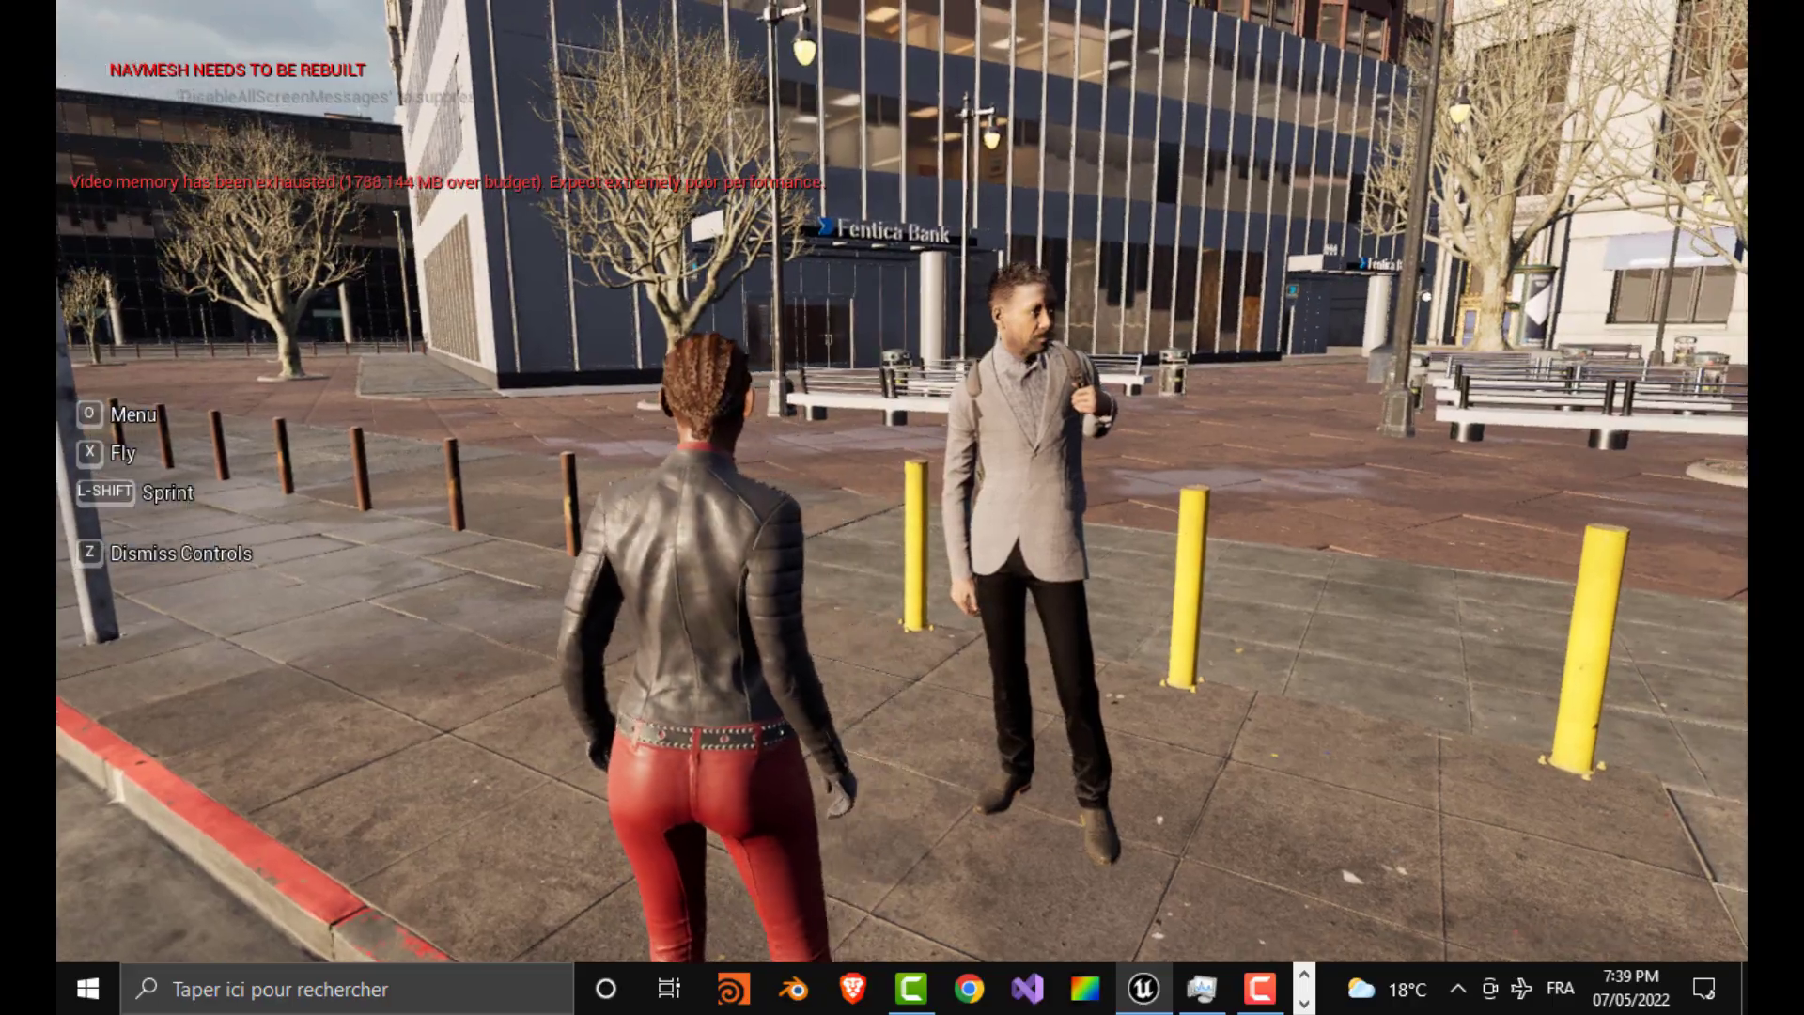
Step: Turn the character around and run across the intersection to the suited pedestrian at the corner of the Bravos building
key(s)
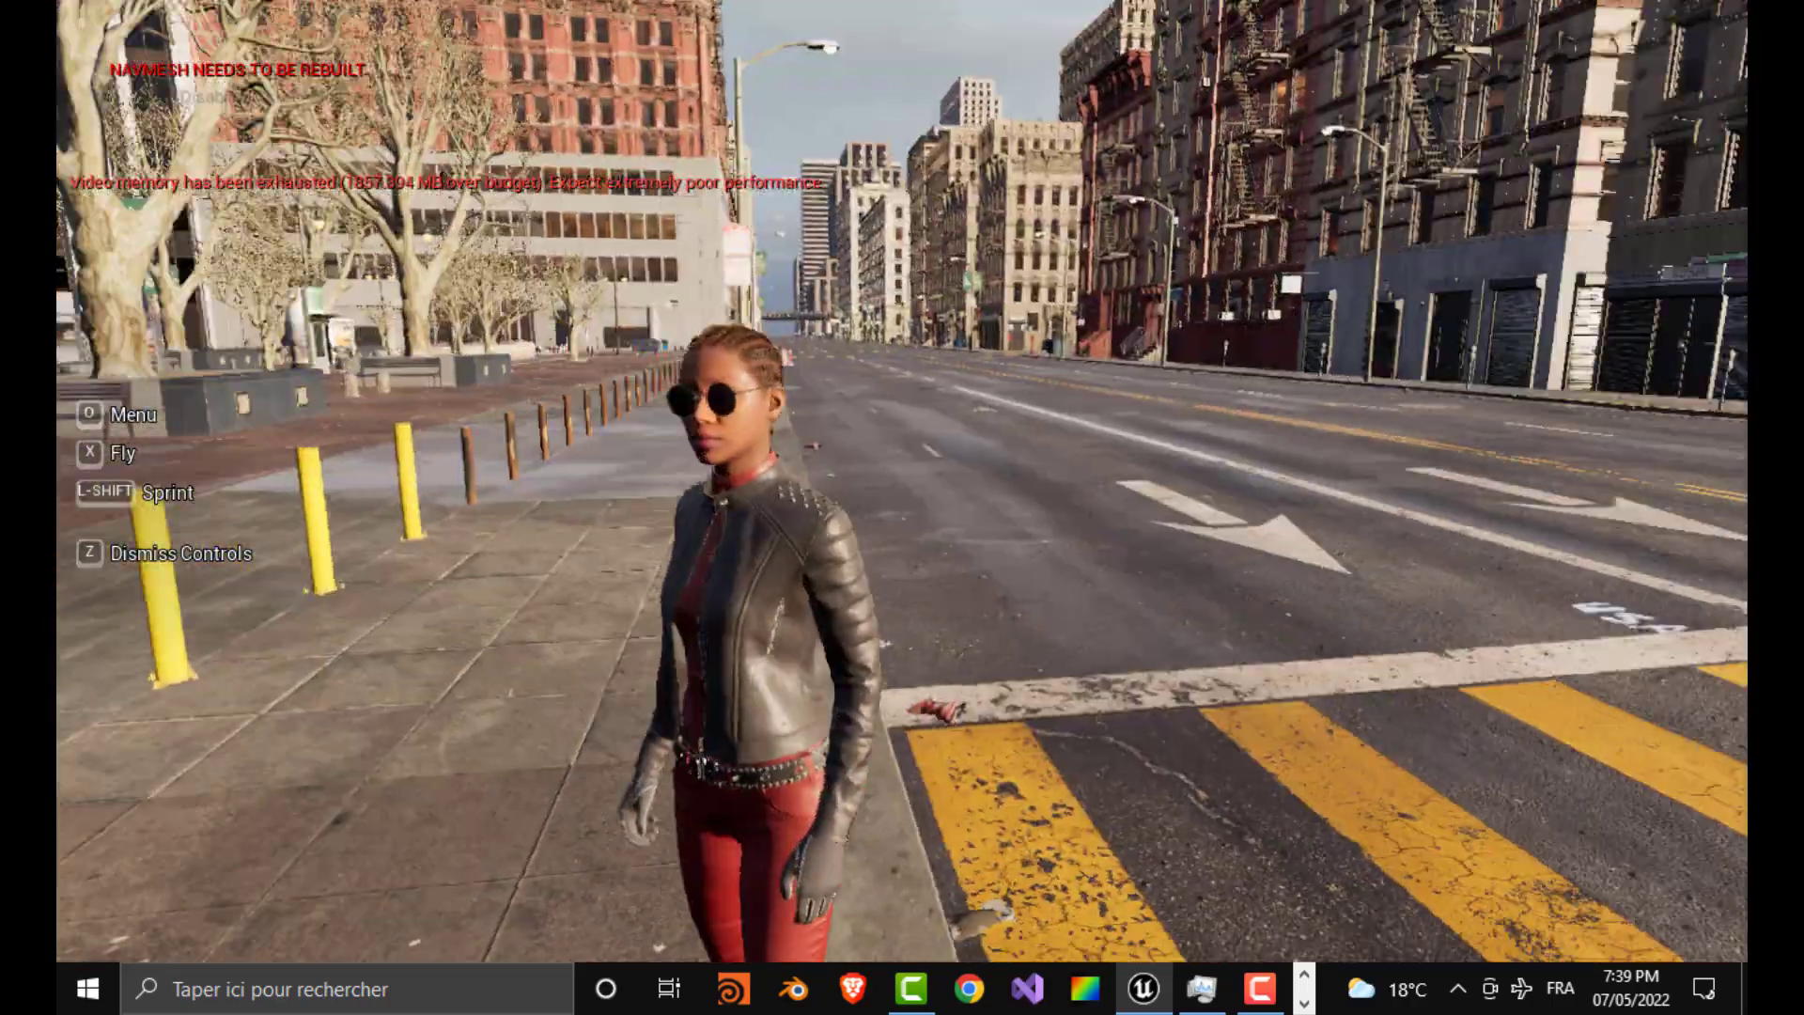
key(w)
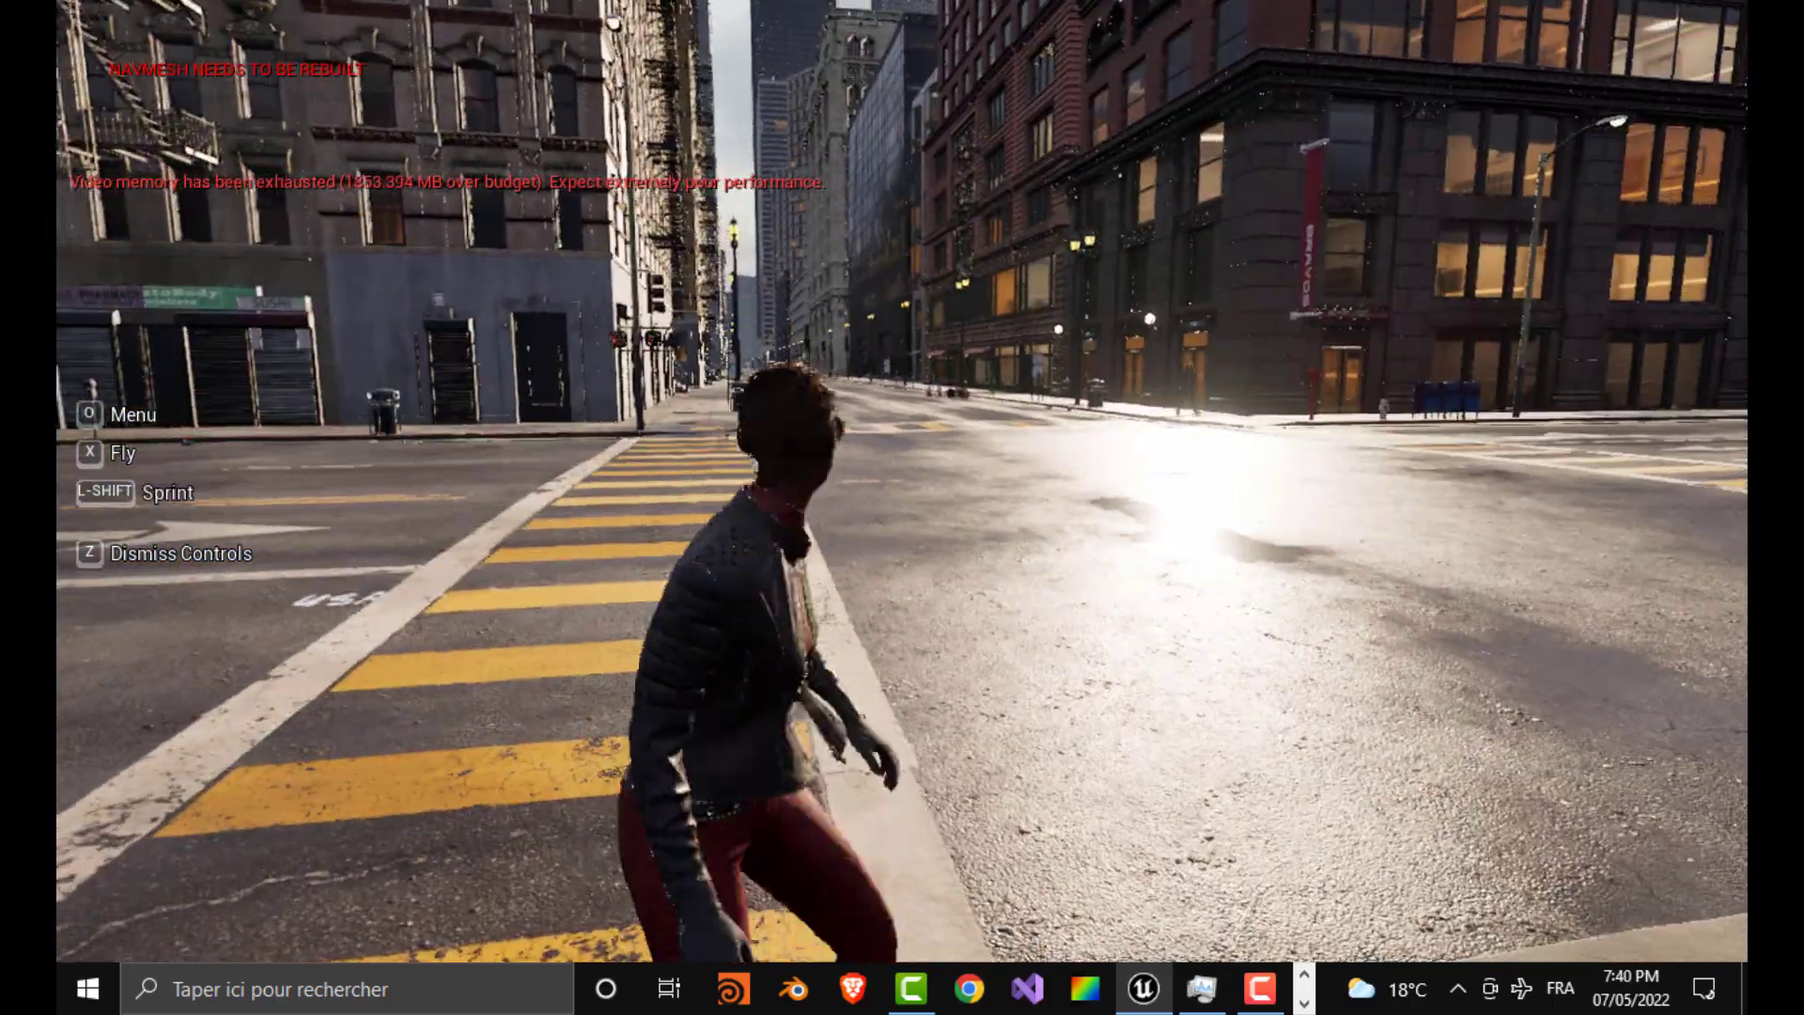
key(w)
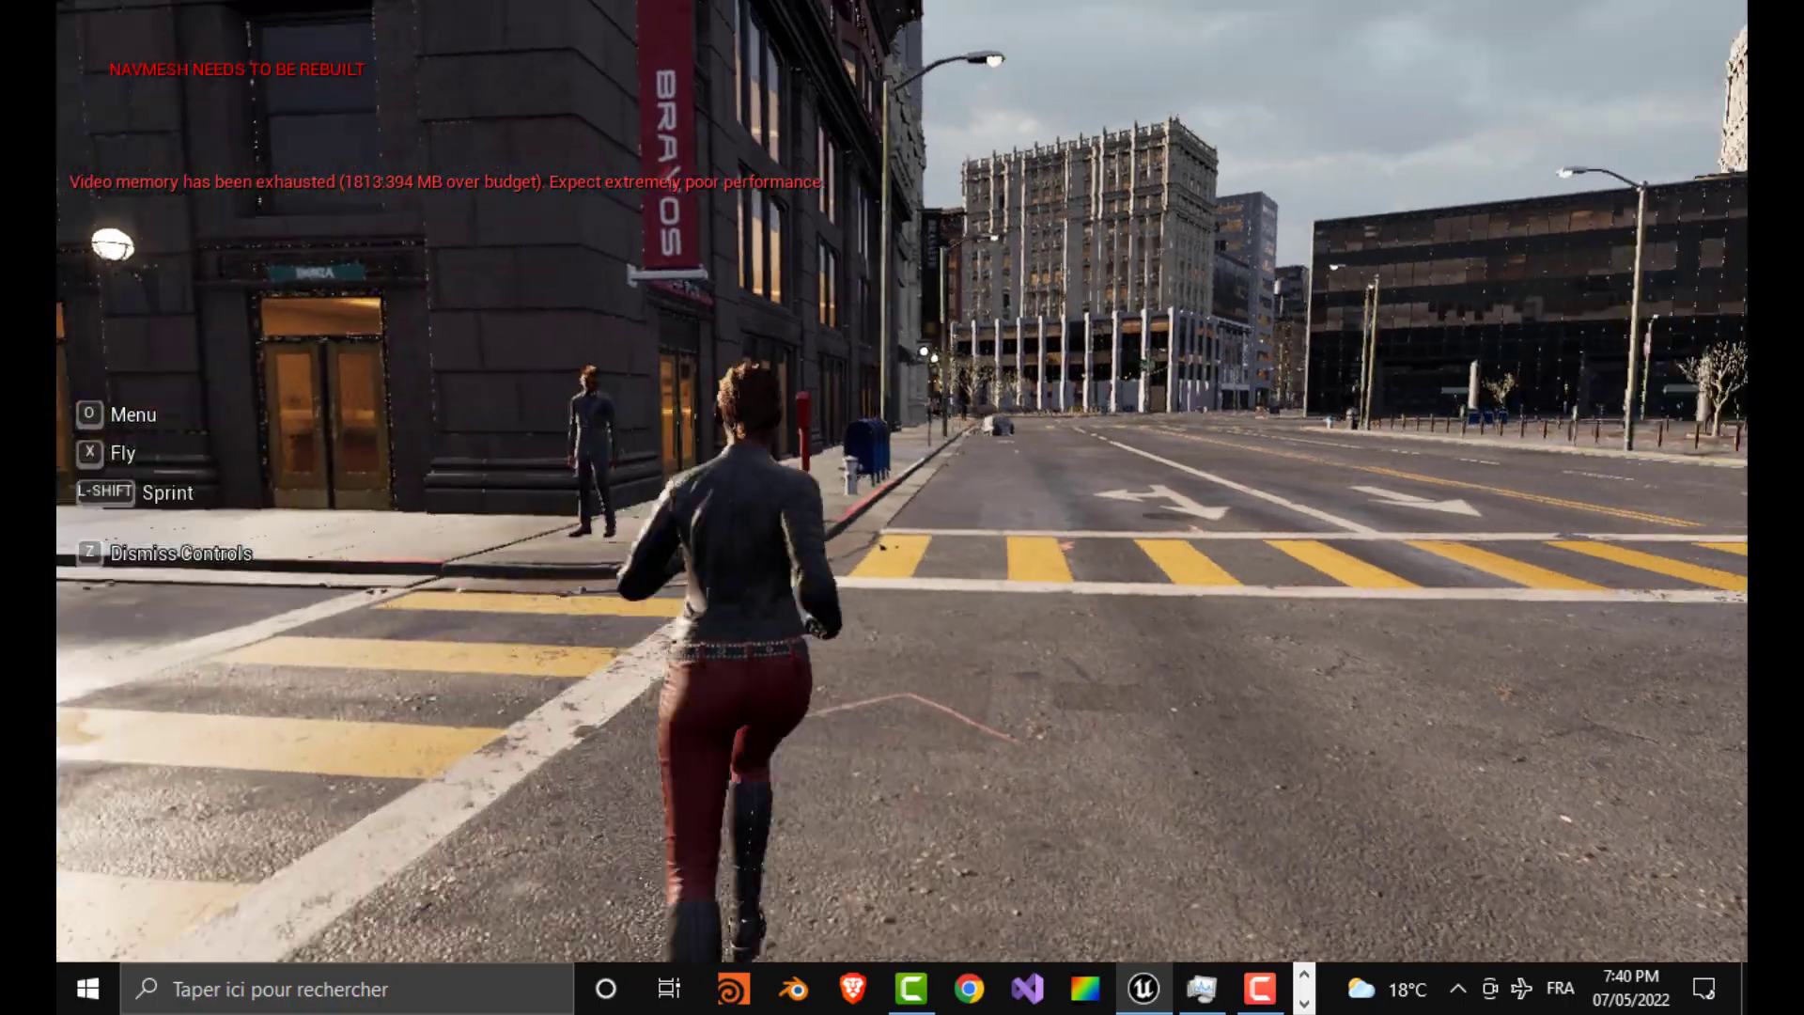
key(w)
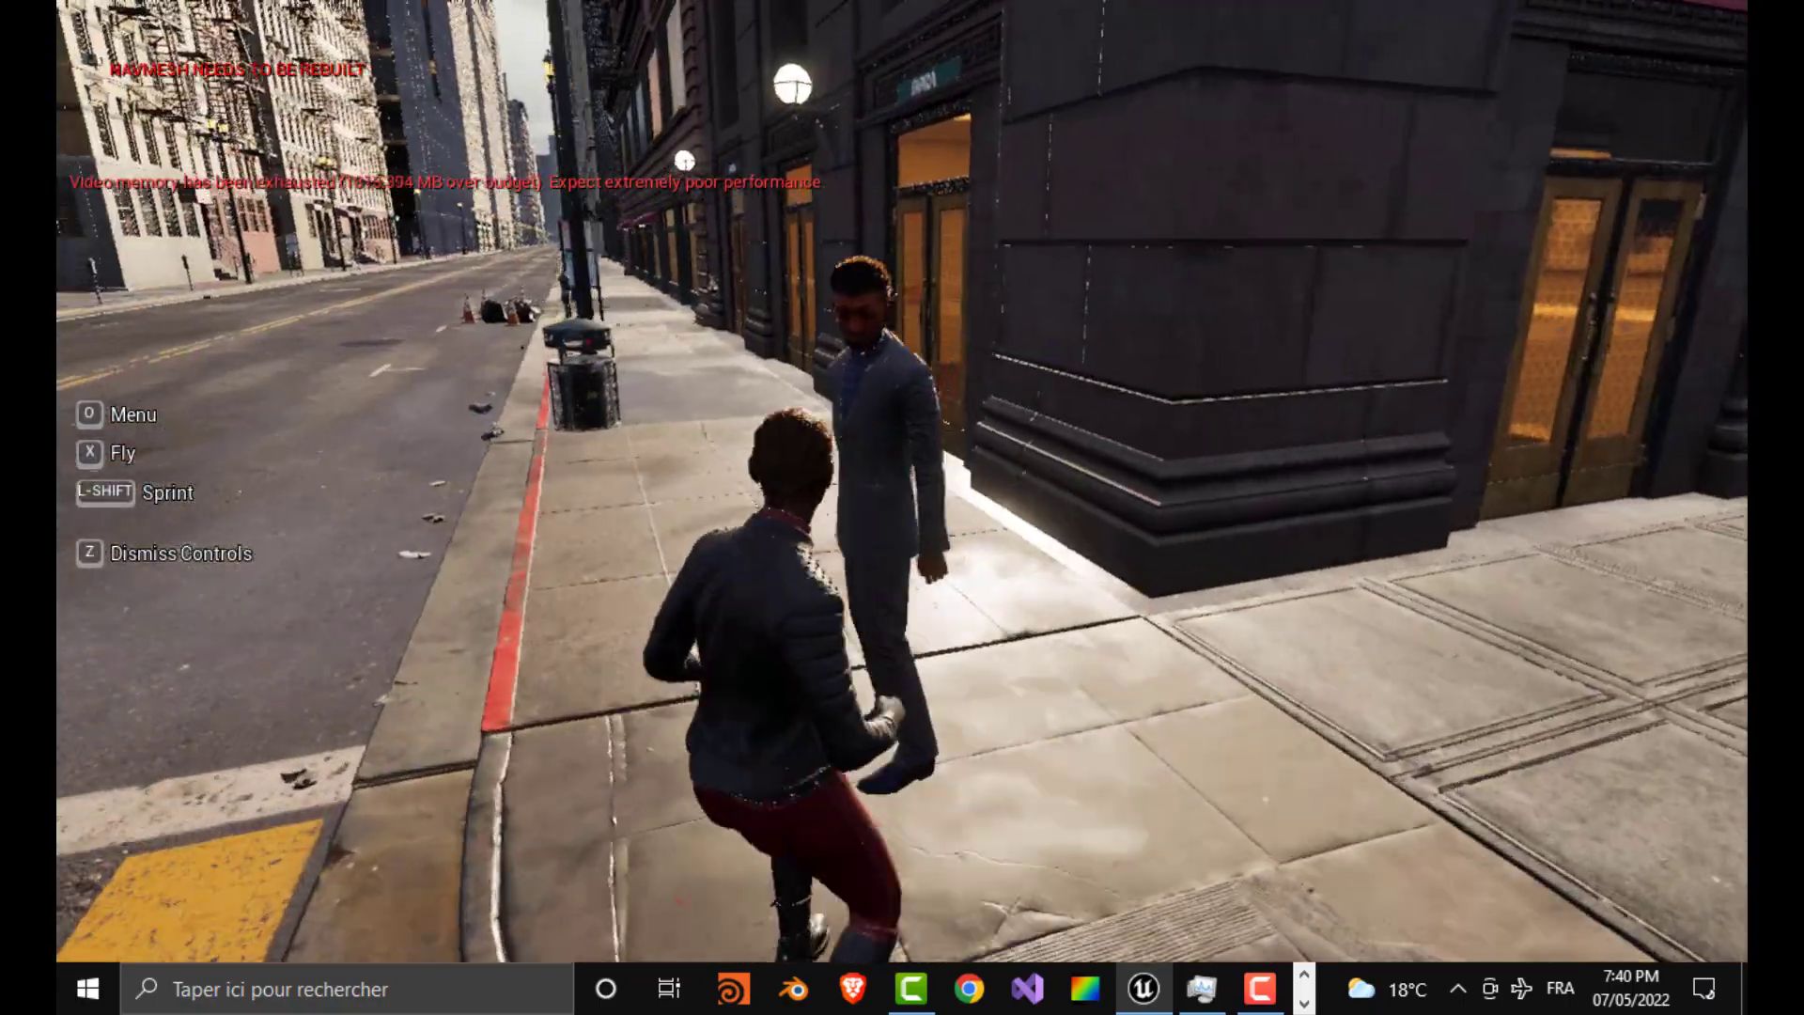